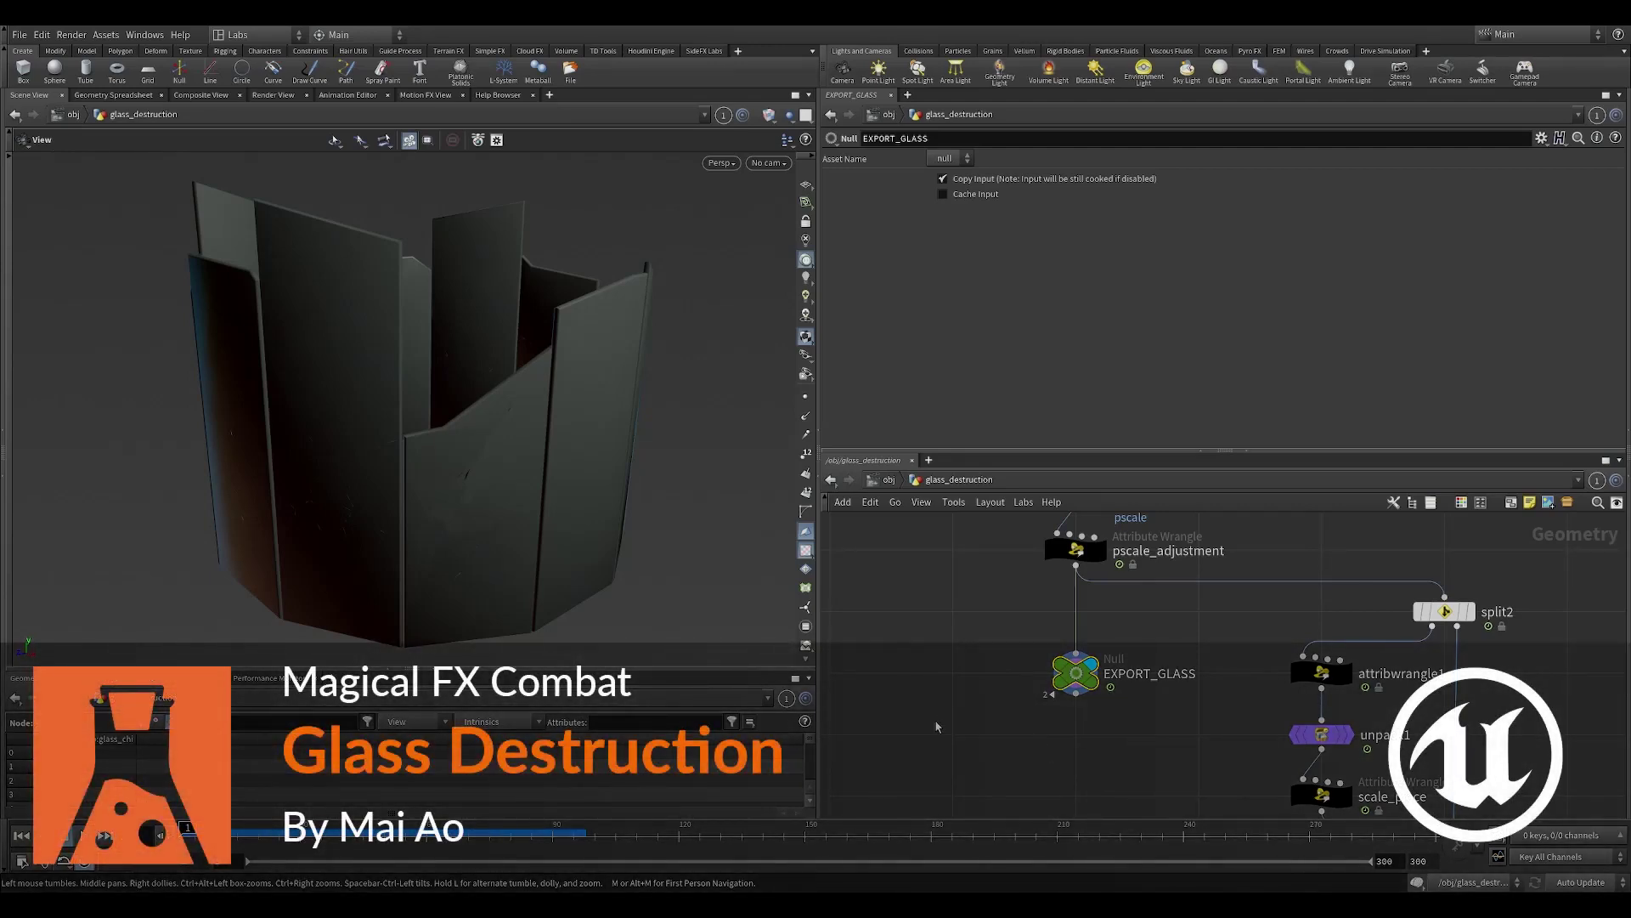
Play the glass destruction simulation from the EXPORT_GLASS null and observe how the panels shatter.
middle_drag(936, 635, 936, 582)
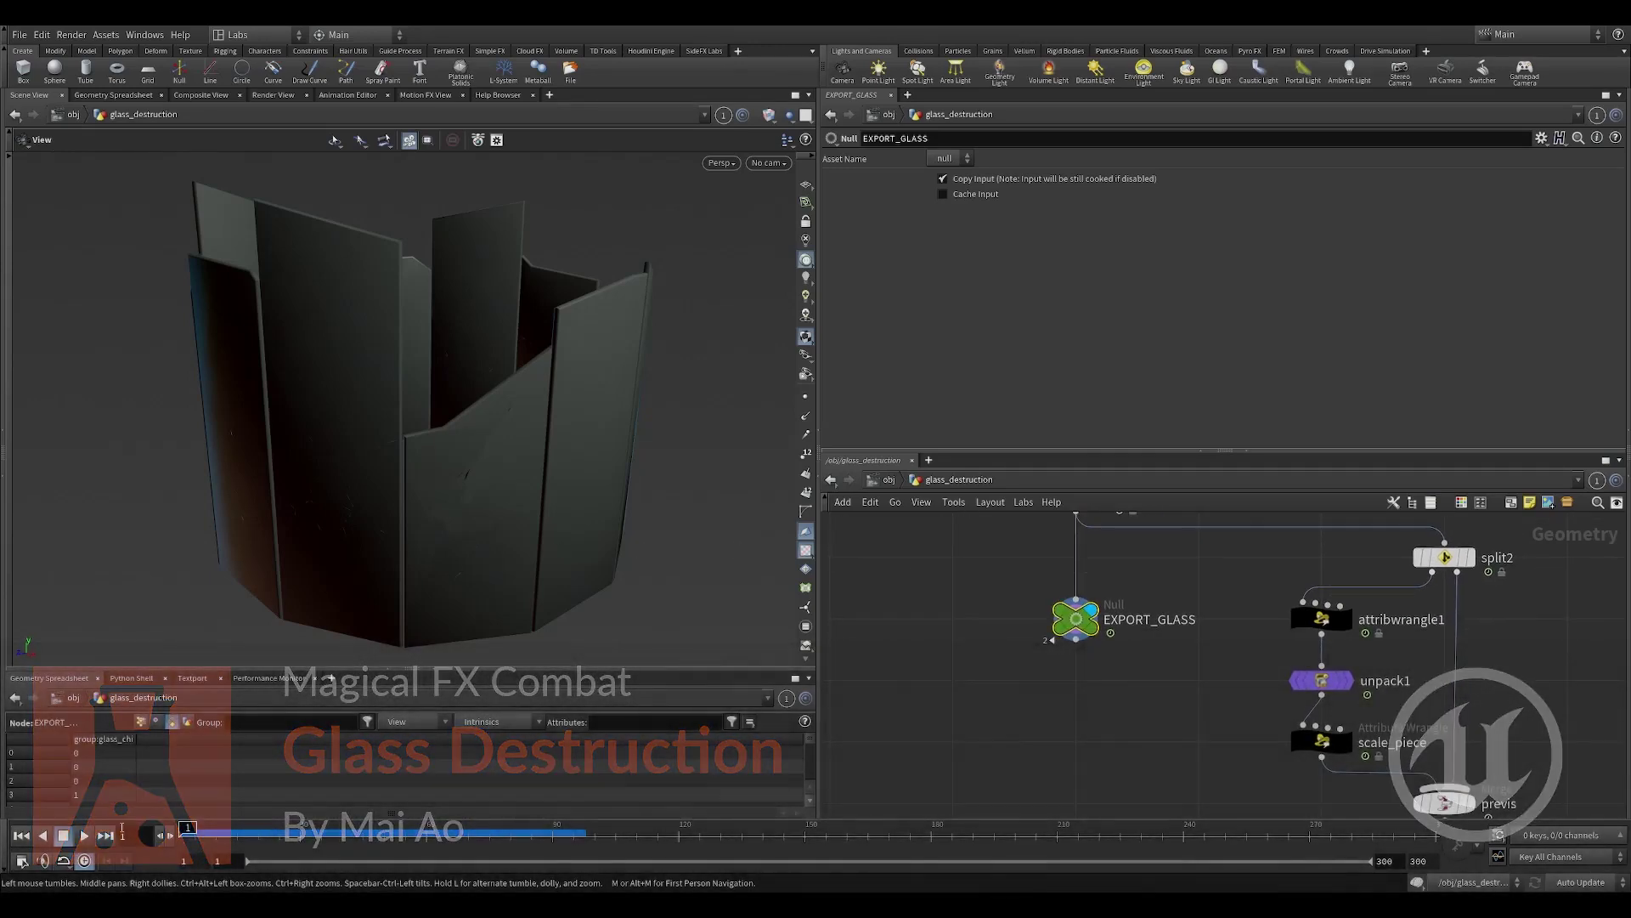
click(83, 838)
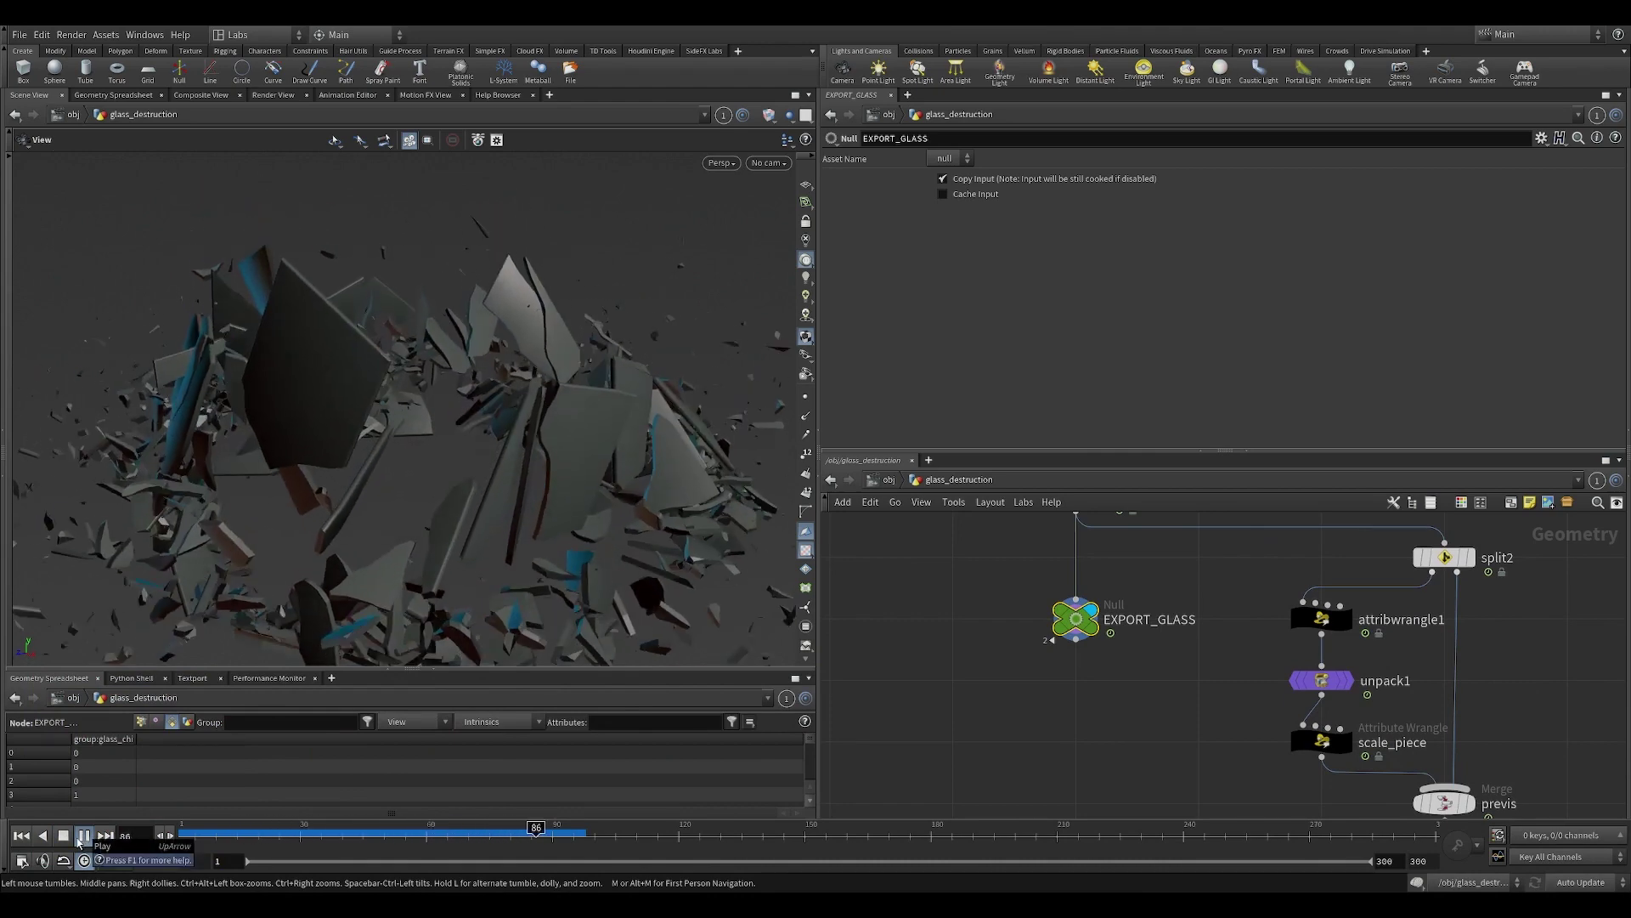
scroll(507, 523, down, 5)
drag(508, 523, 523, 469)
click(217, 830)
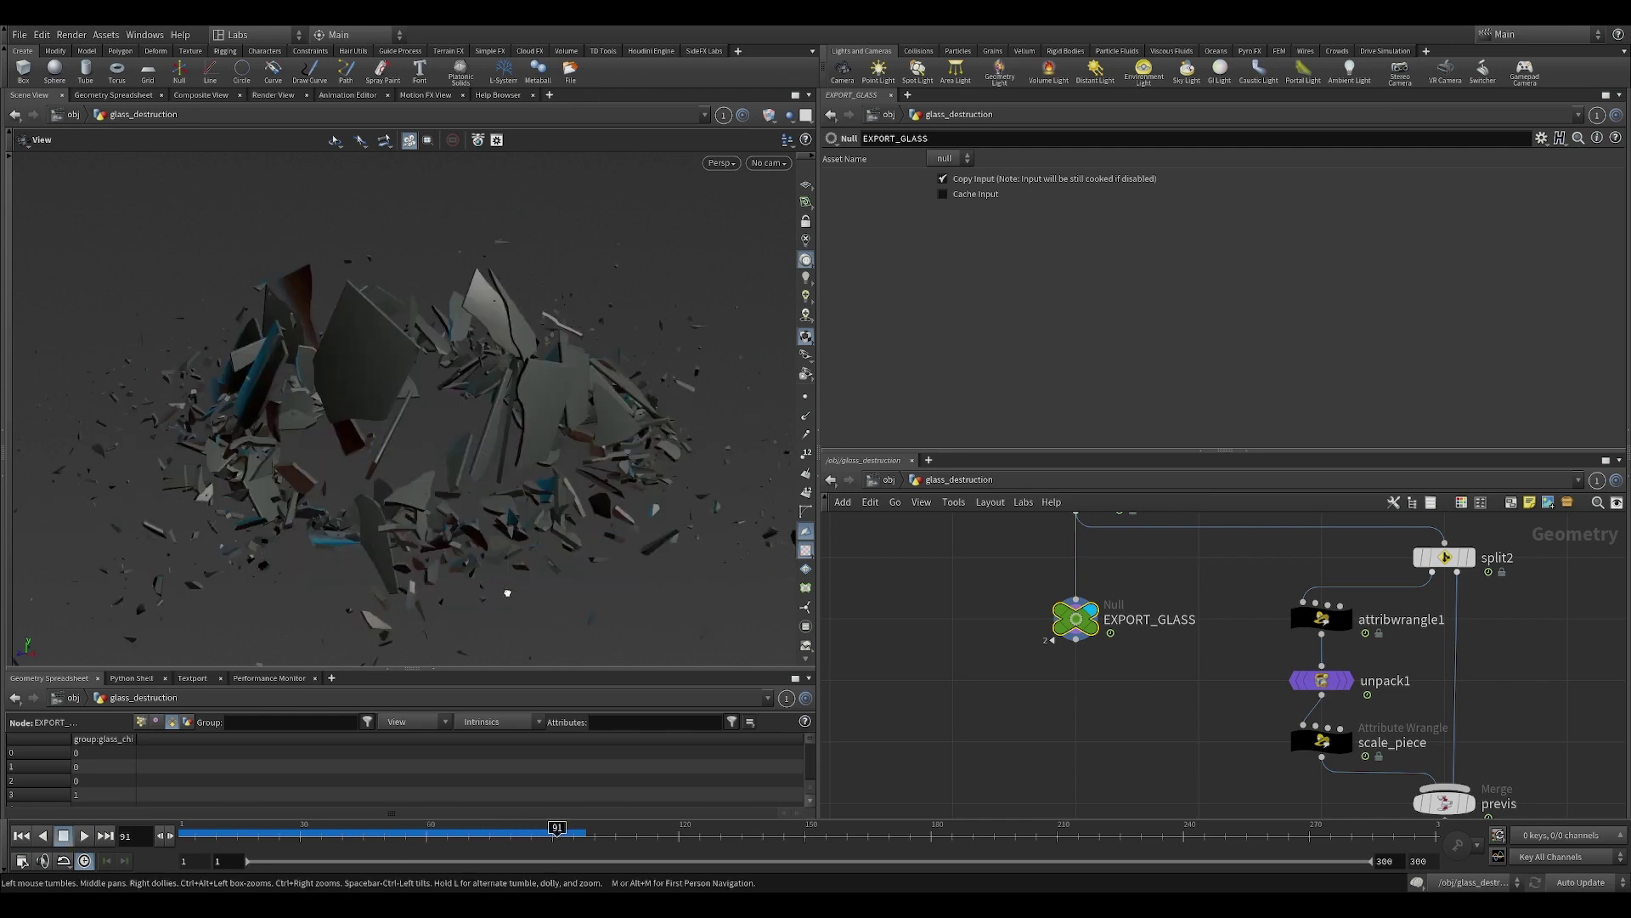
click(20, 837)
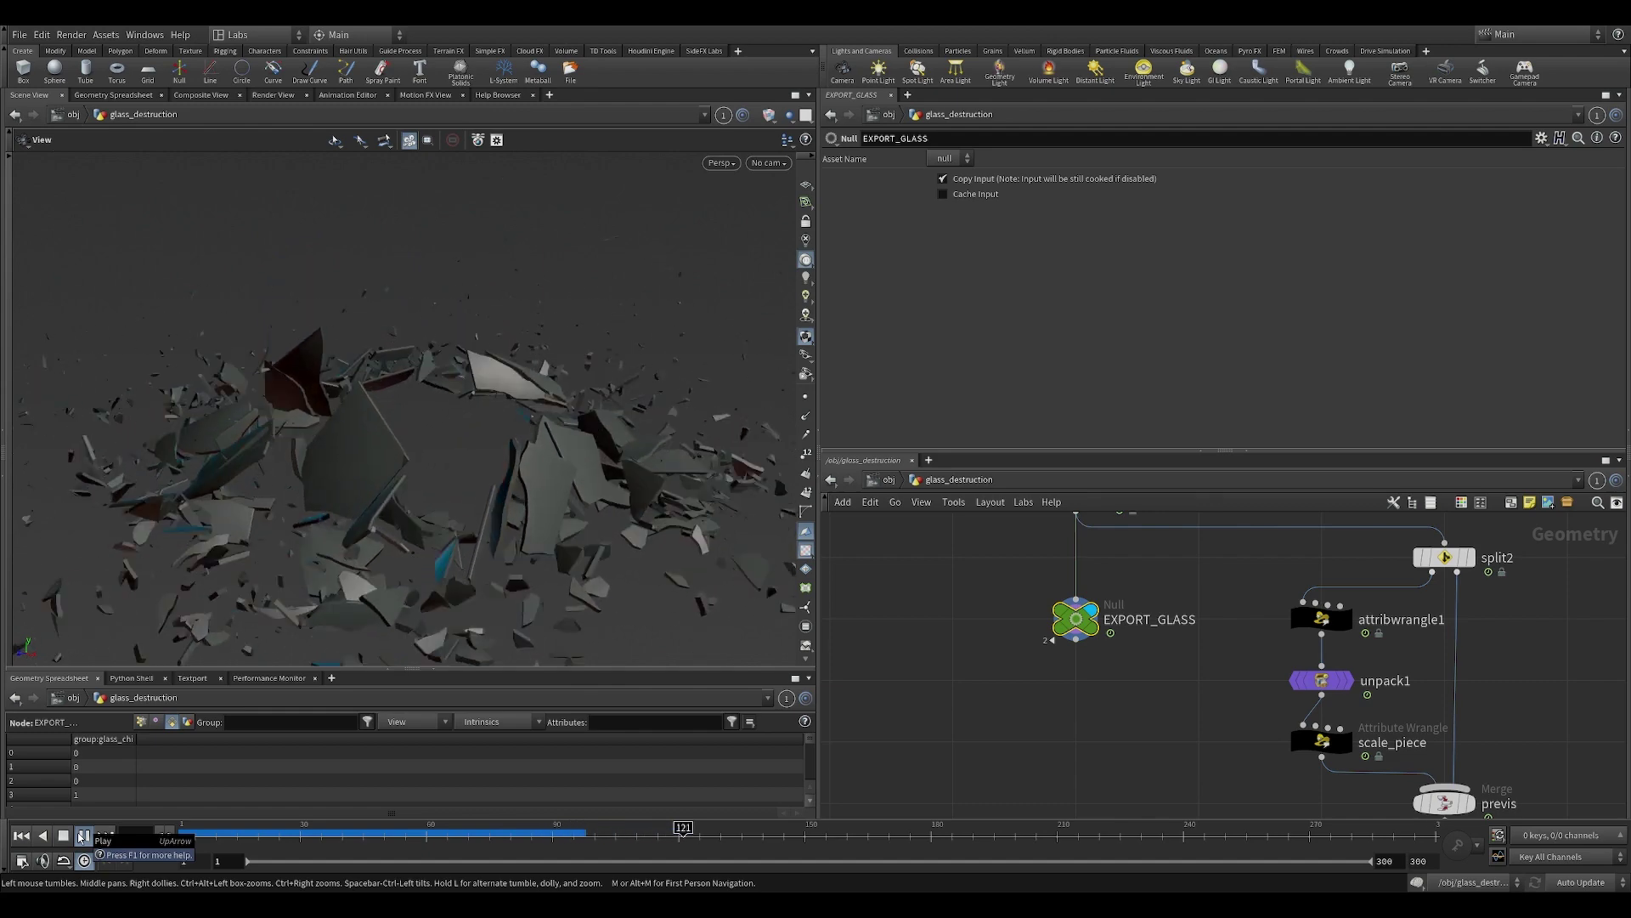
click(82, 837)
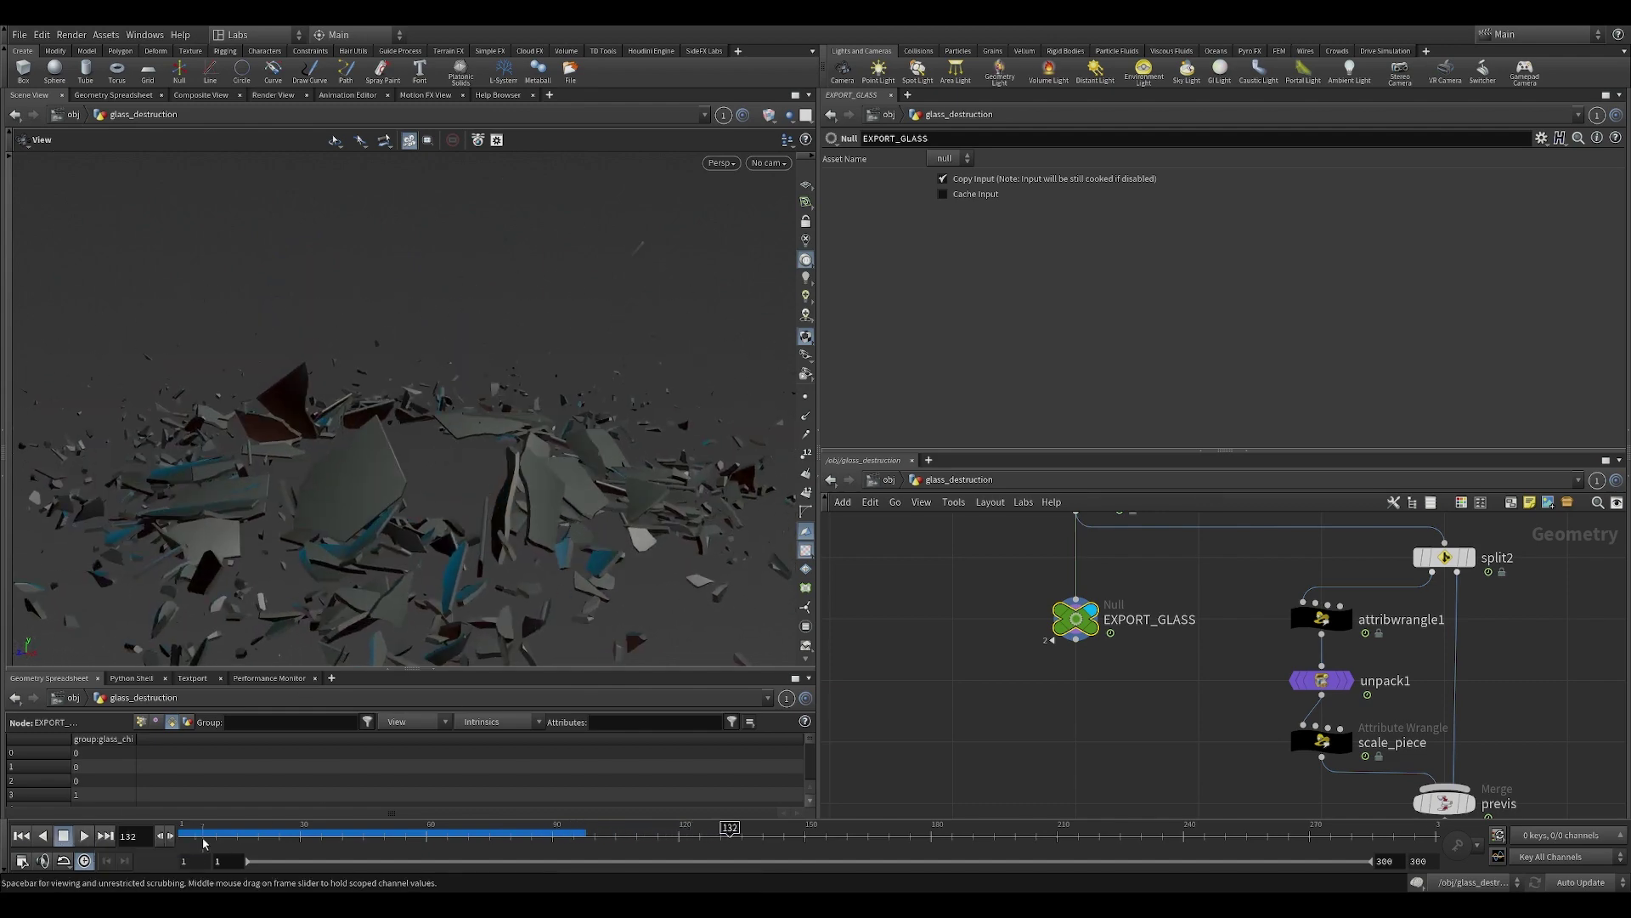
Scrub and replay the collapse to examine the breaking shards, returning to the first frame.
drag(204, 835, 280, 836)
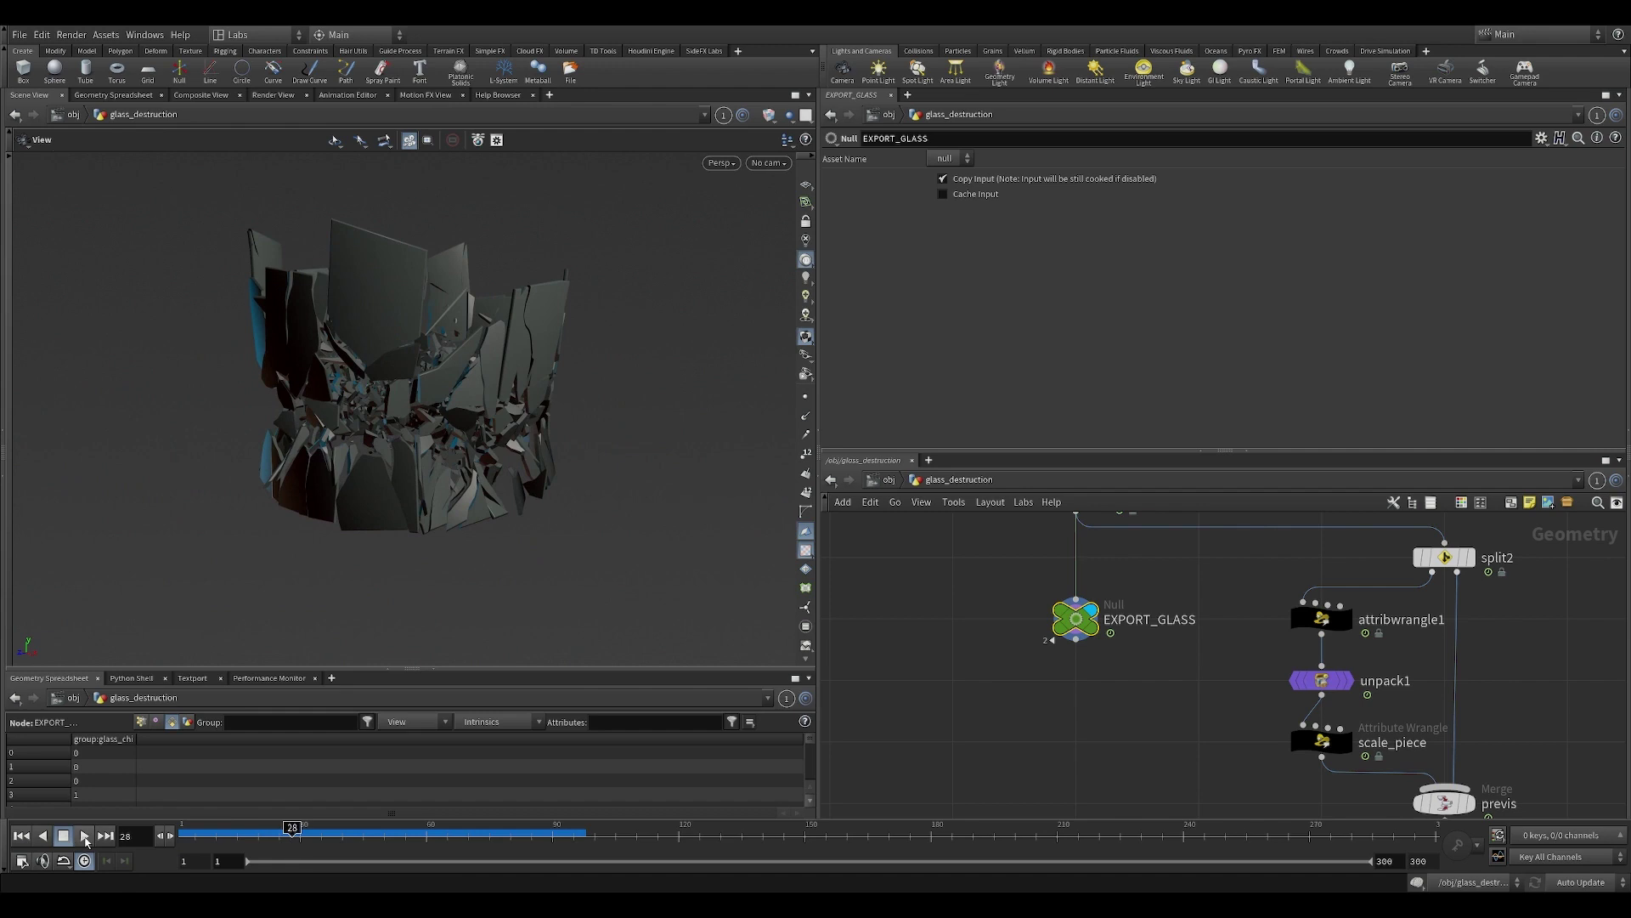
click(85, 837)
click(289, 829)
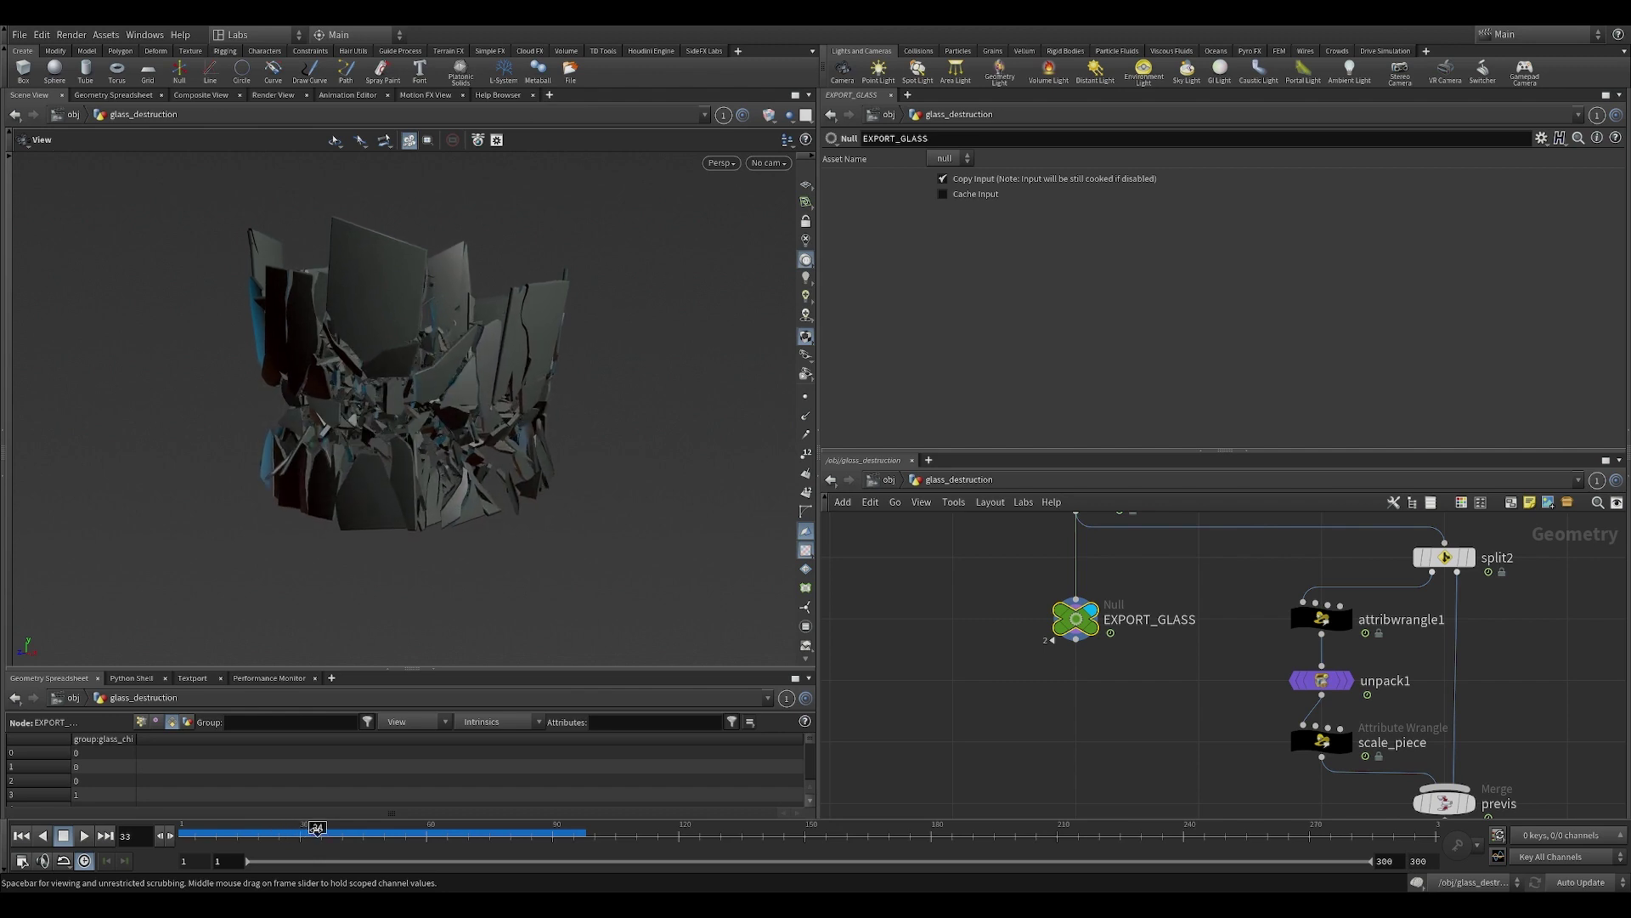
drag(387, 827, 536, 829)
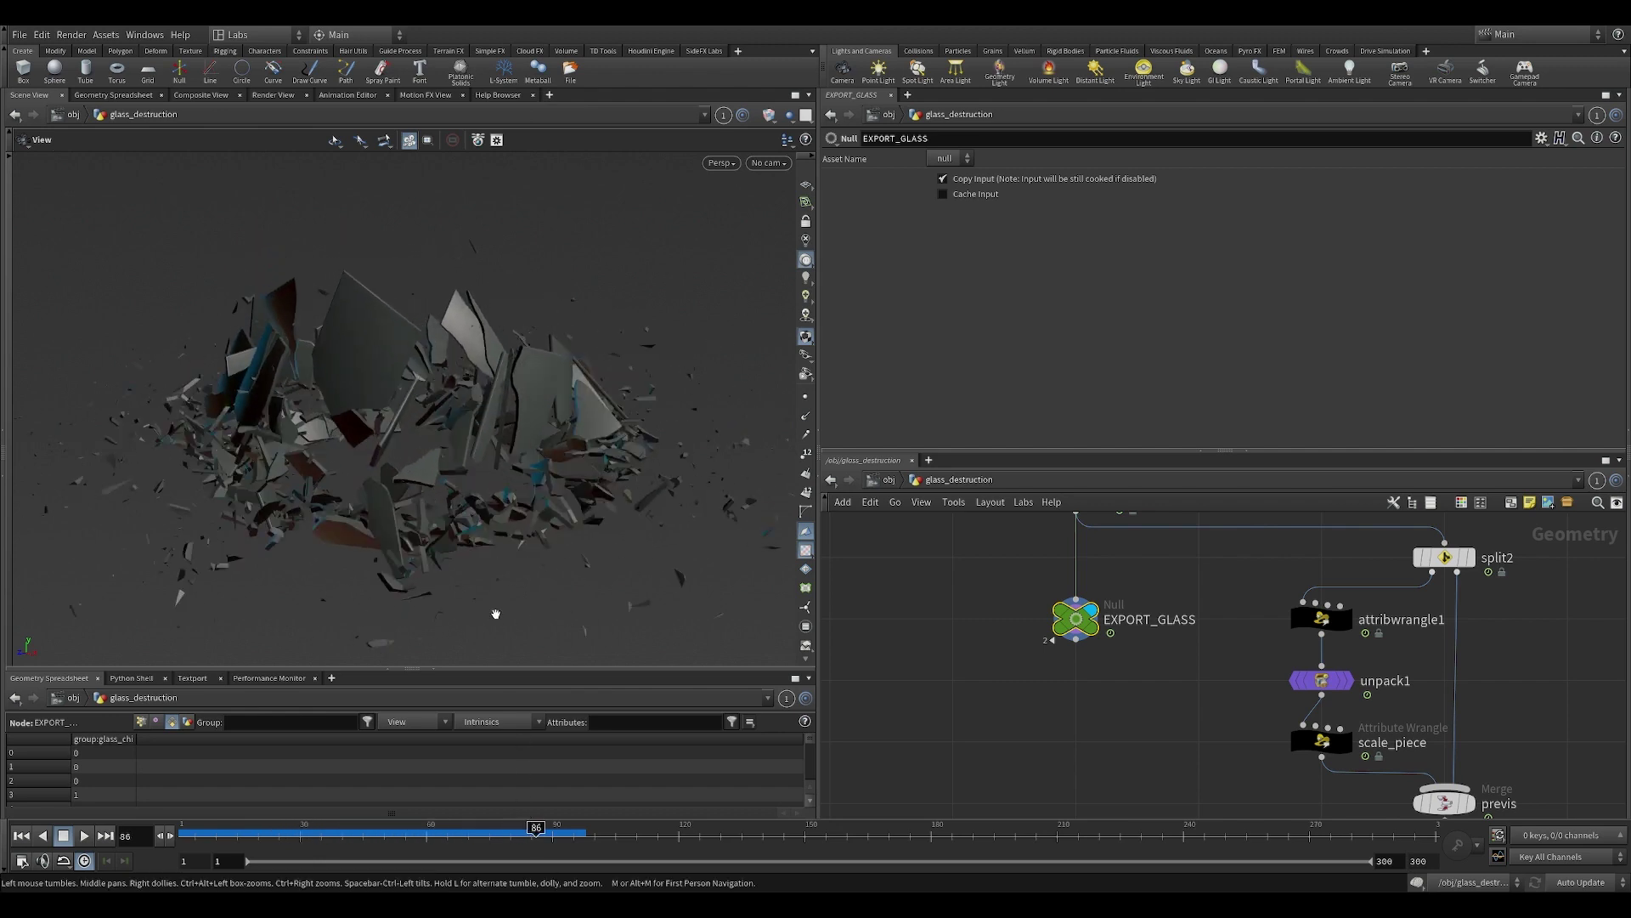
click(21, 836)
Find the glass Object Merge node at the start of the network and display its geometry.
scroll(1177, 762, down, 5)
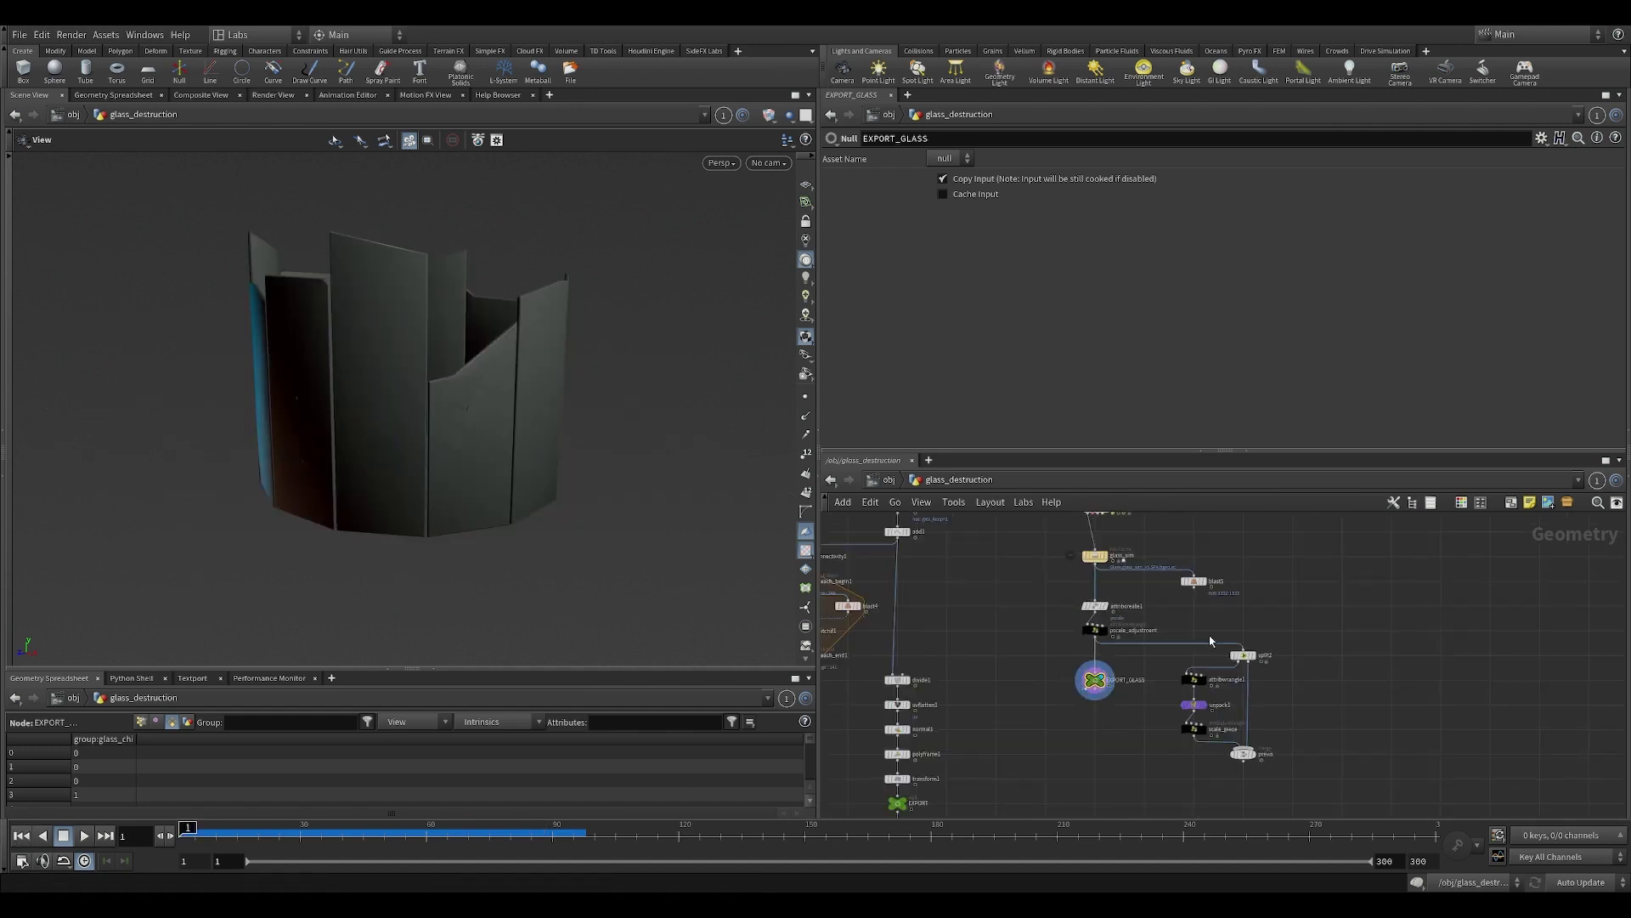
mouse_move(1213, 646)
middle_down()
mouse_move(1199, 751)
mouse_move(1205, 604)
mouse_move(1161, 535)
middle_up()
scroll(1089, 613, up, 6)
drag(1149, 583, 1056, 638)
click(1066, 613)
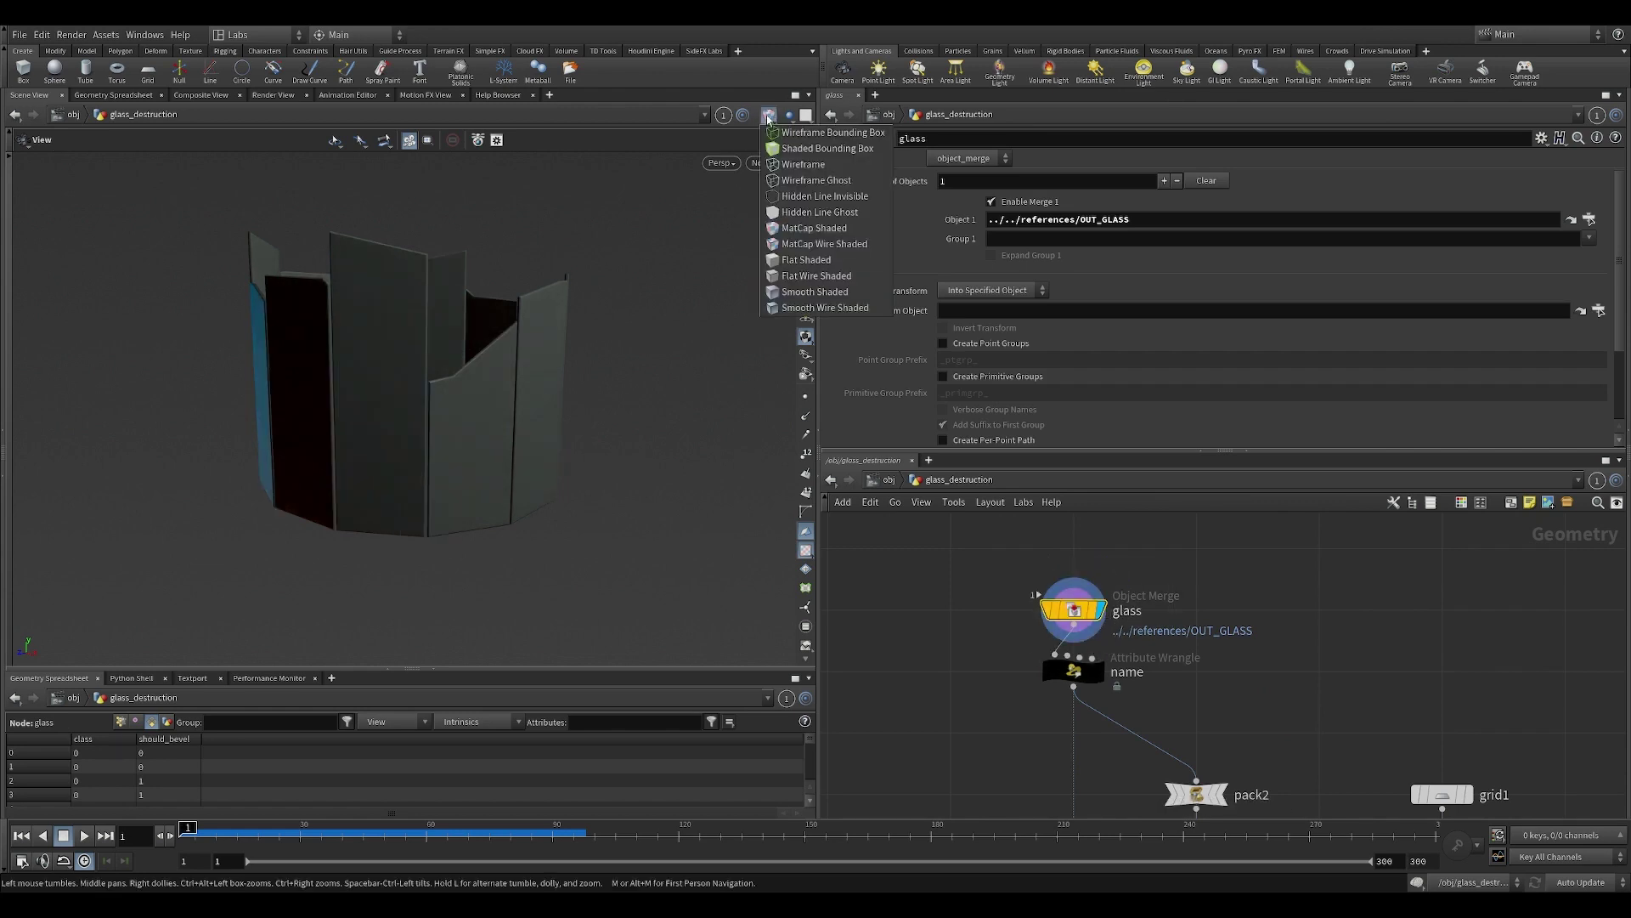
Set the viewport shading to Wireframe Ghost to inspect the unbroken glass panels.
click(769, 114)
click(807, 181)
right_drag(513, 298, 504, 334)
drag(504, 334, 477, 359)
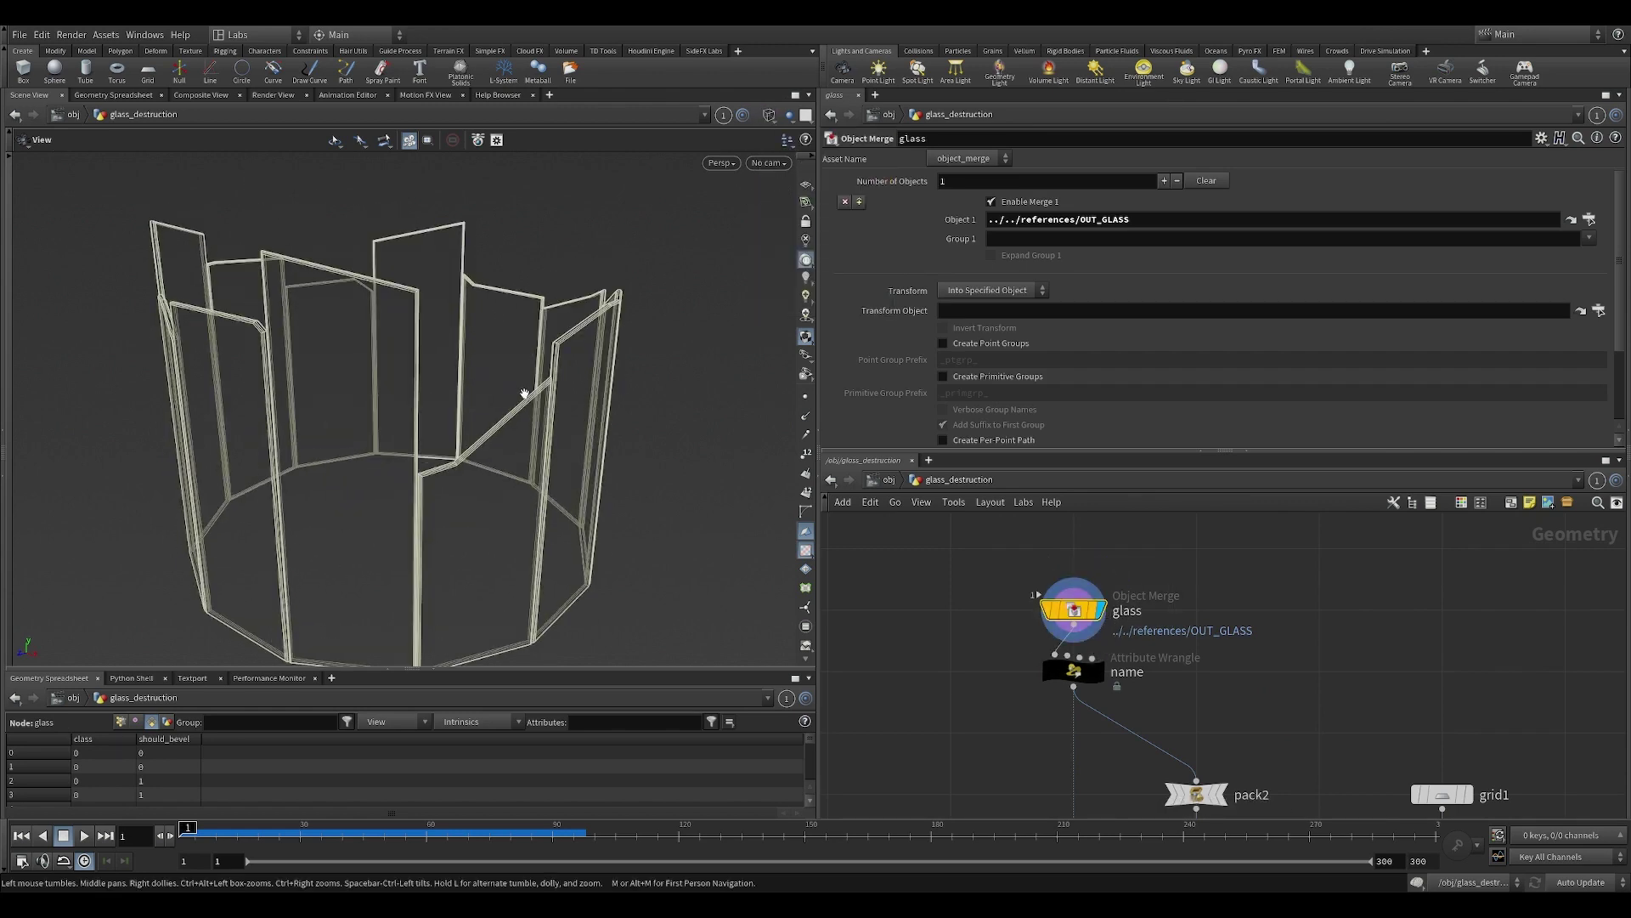
middle_drag(562, 492, 542, 467)
Display the name Attribute Wrangle and review its expression for naming each glass panel.
drag(938, 655, 1147, 709)
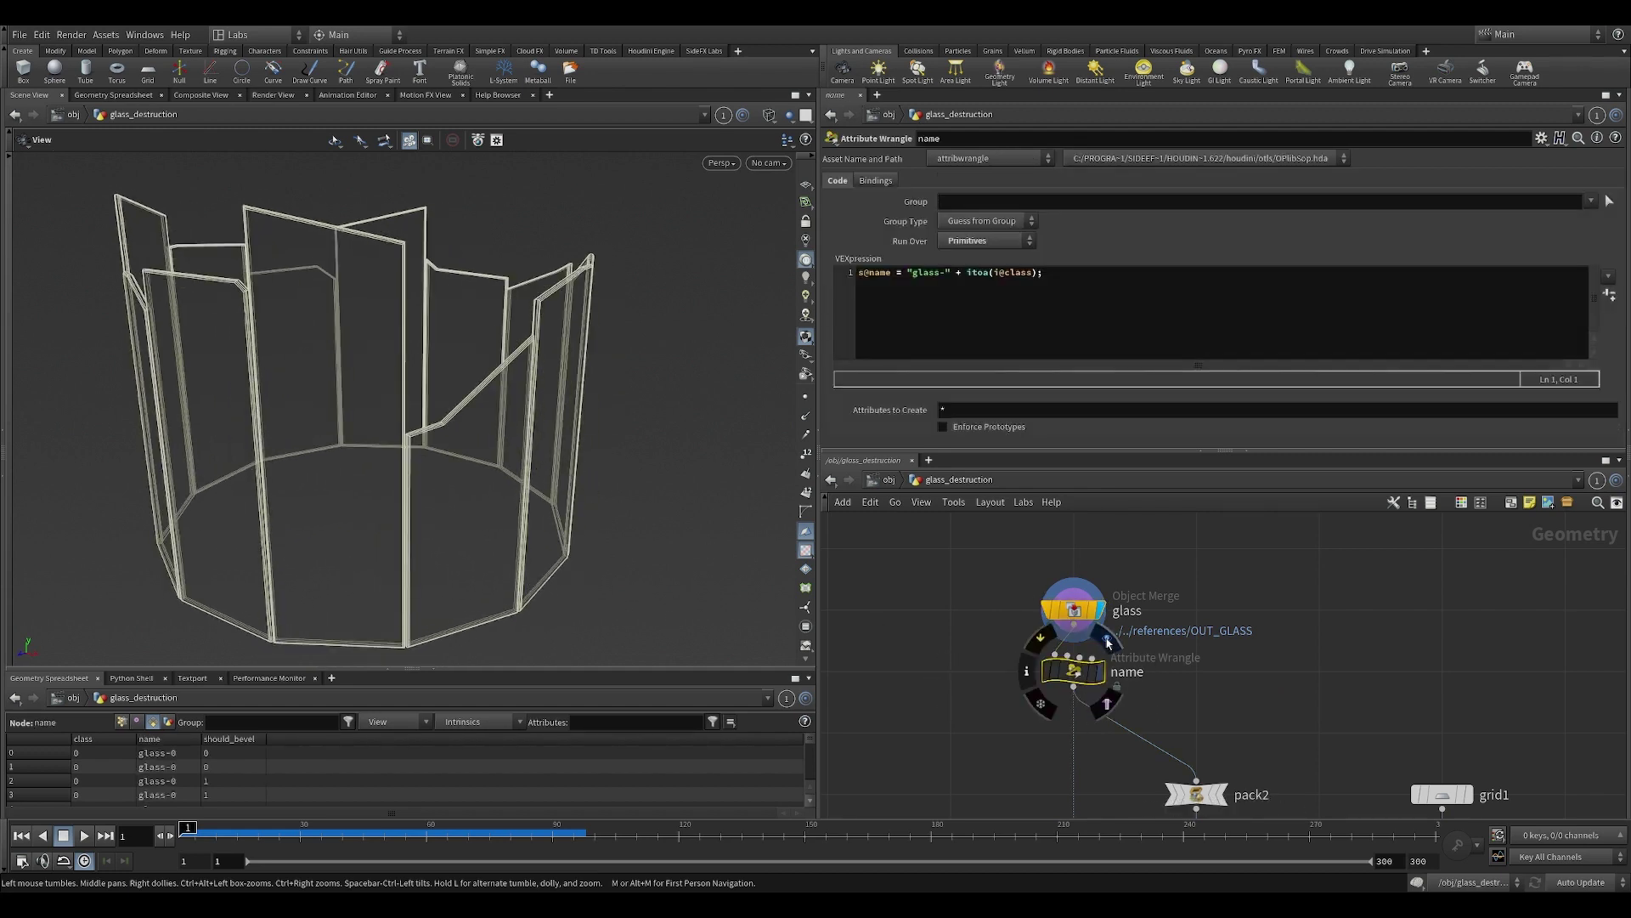
middle_drag(1146, 712, 1124, 632)
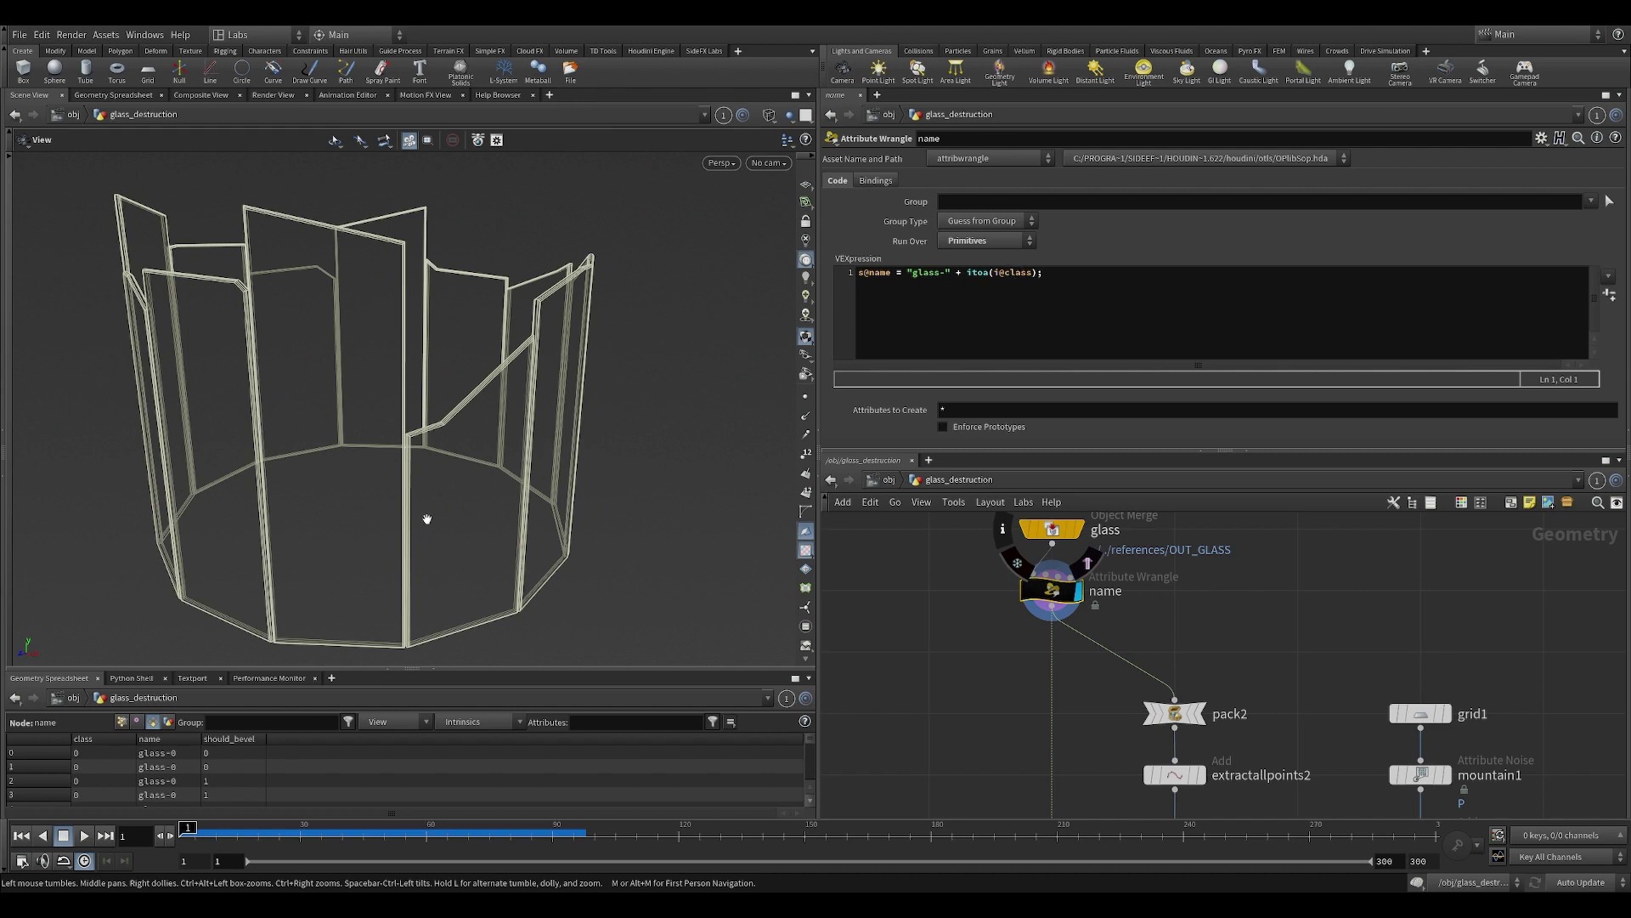
scroll(423, 510, down, 5)
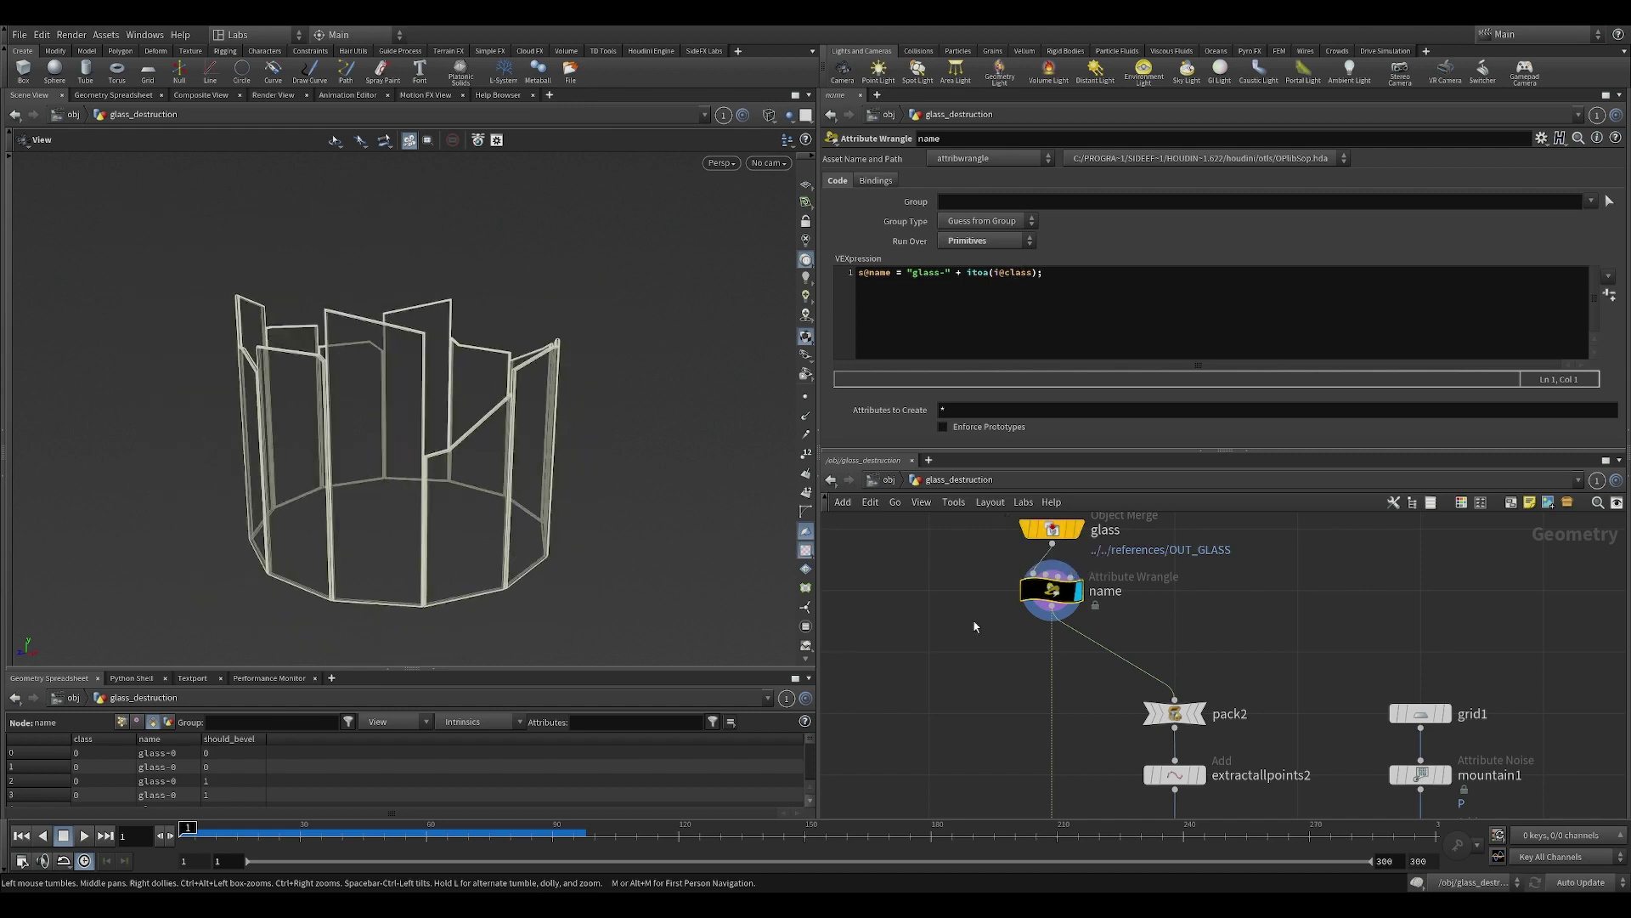
drag(467, 608, 438, 414)
drag(437, 469, 443, 478)
Display the glass_fracture File Cache to view the fractured panels.
middle_drag(1205, 658, 1124, 611)
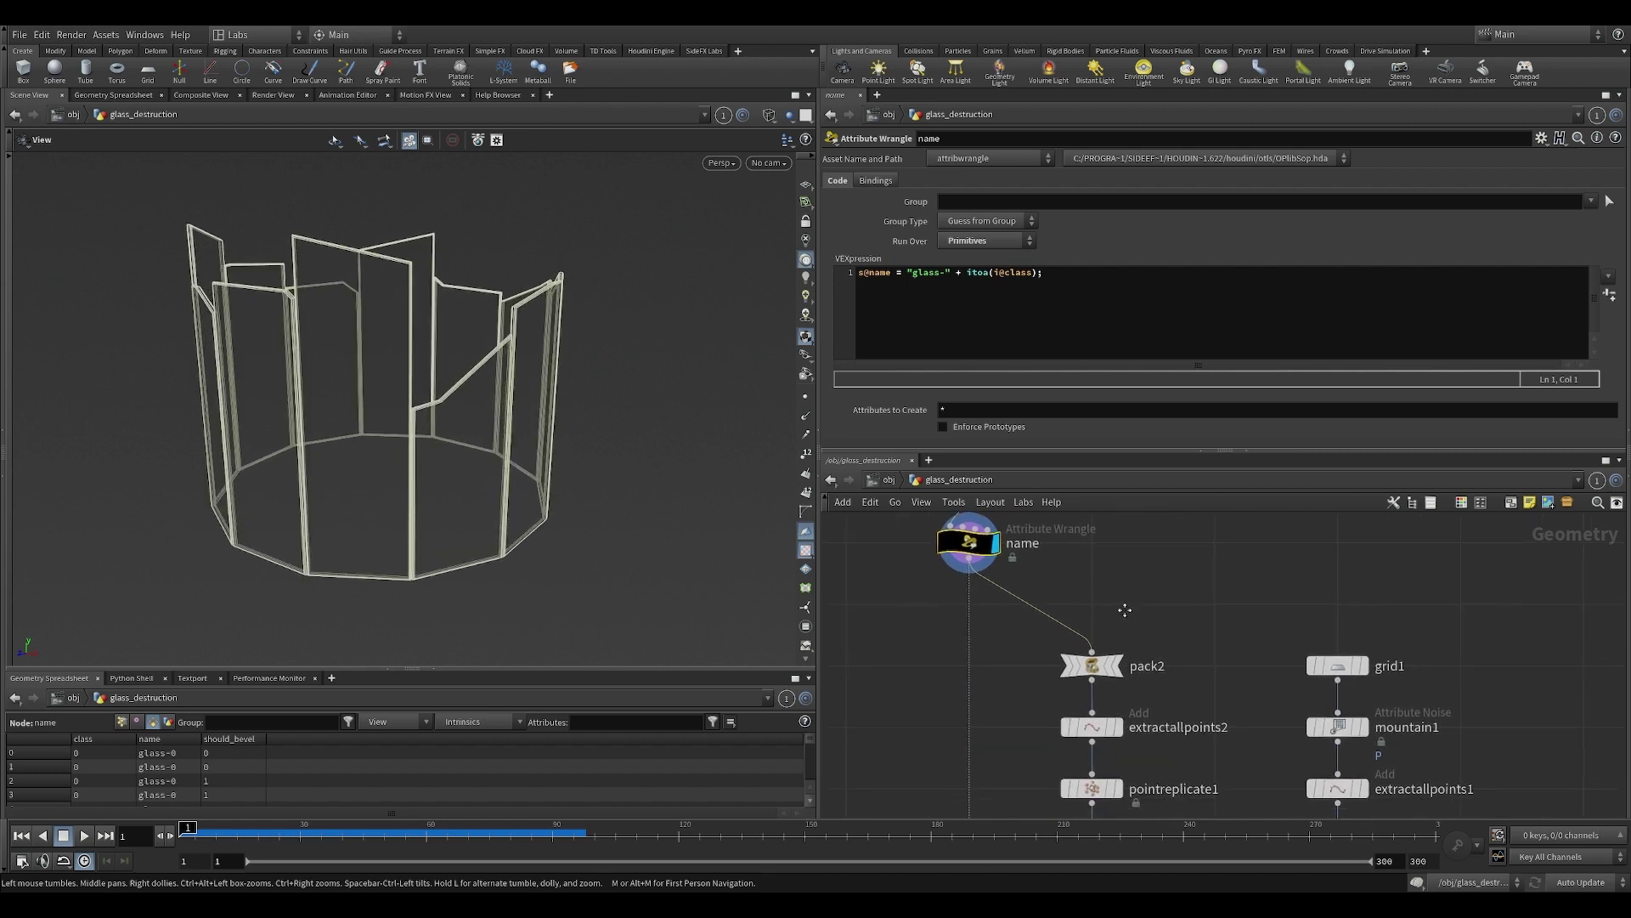
scroll(1215, 680, down, 4)
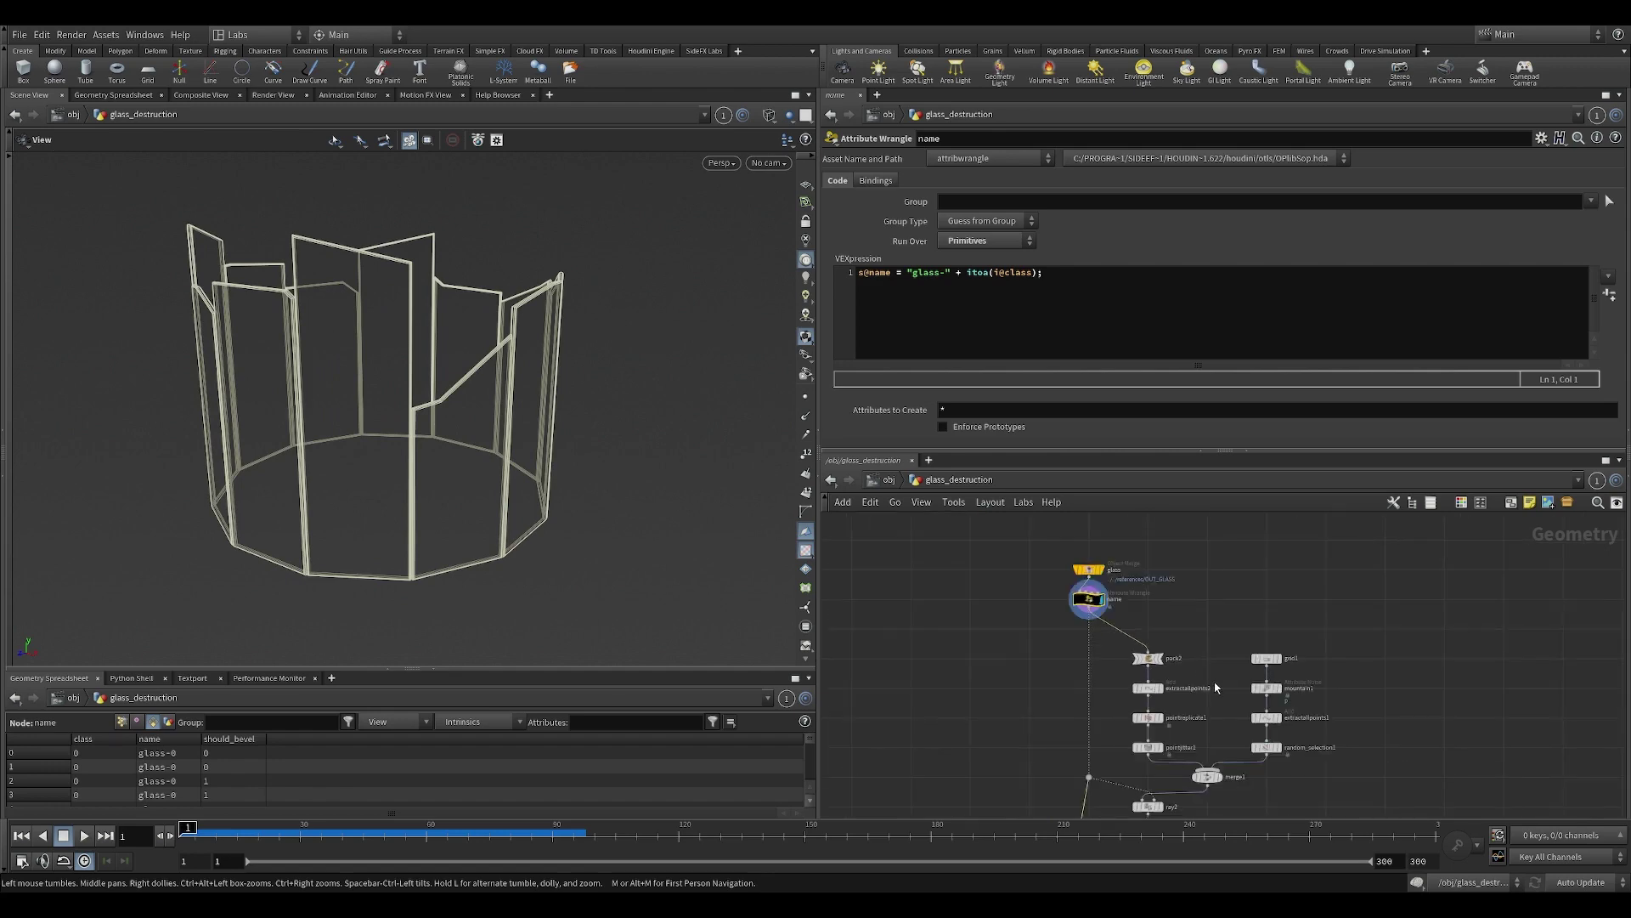
middle_drag(1213, 685, 1176, 547)
scroll(1094, 719, up, 1)
middle_drag(1057, 760, 1078, 665)
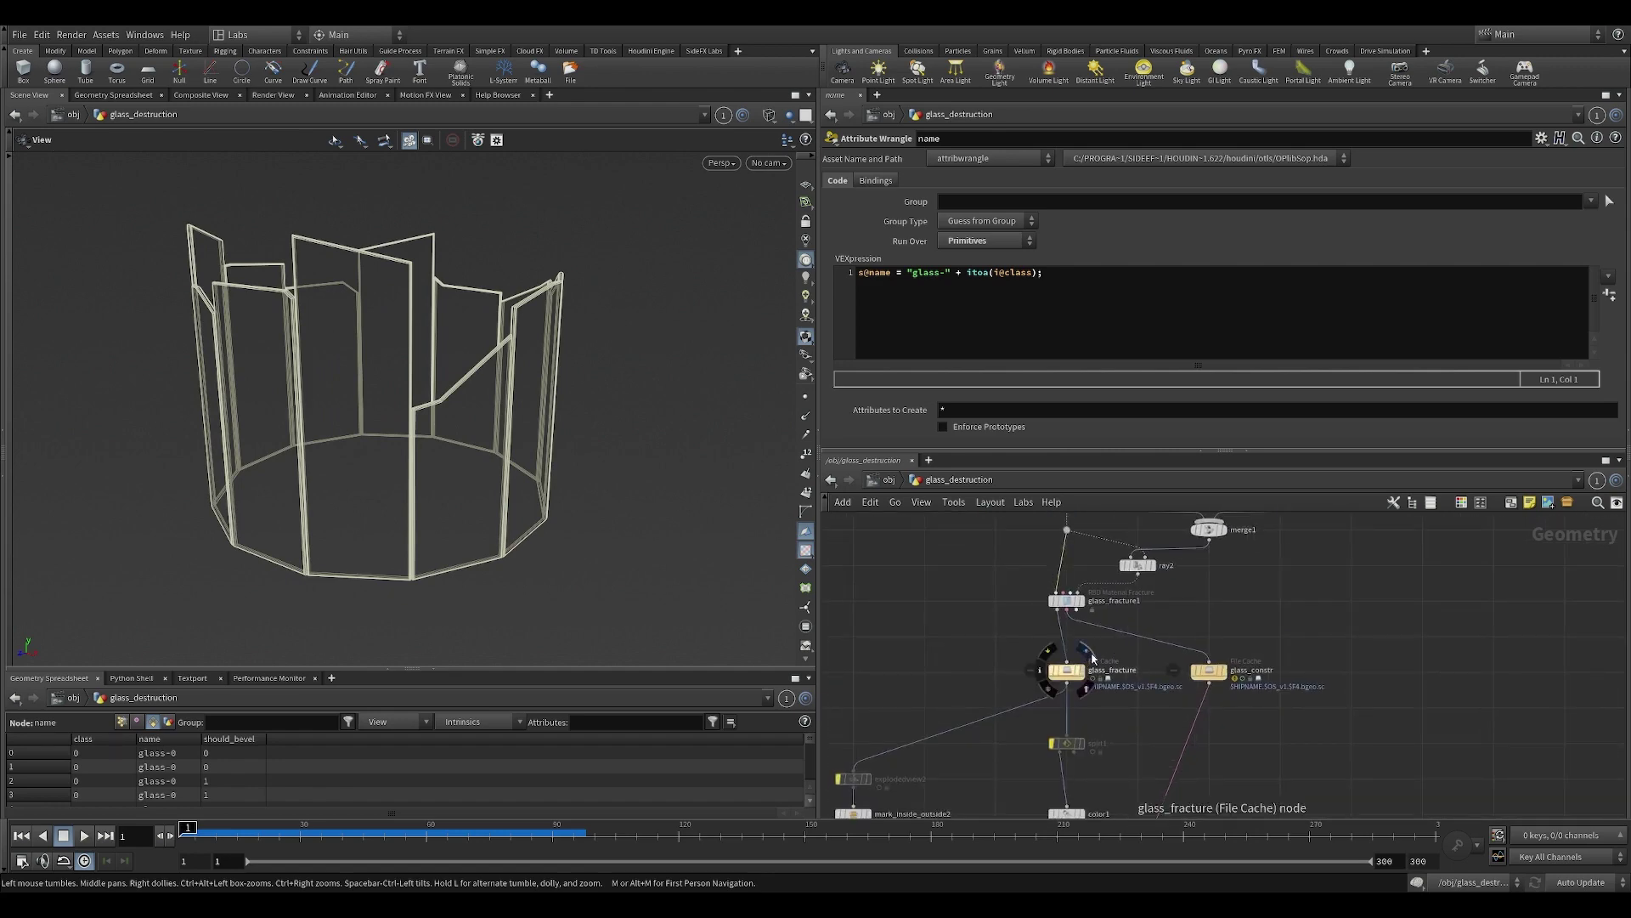
click(1090, 653)
drag(561, 544, 641, 493)
scroll(318, 534, down, 3)
scroll(382, 447, up, 4)
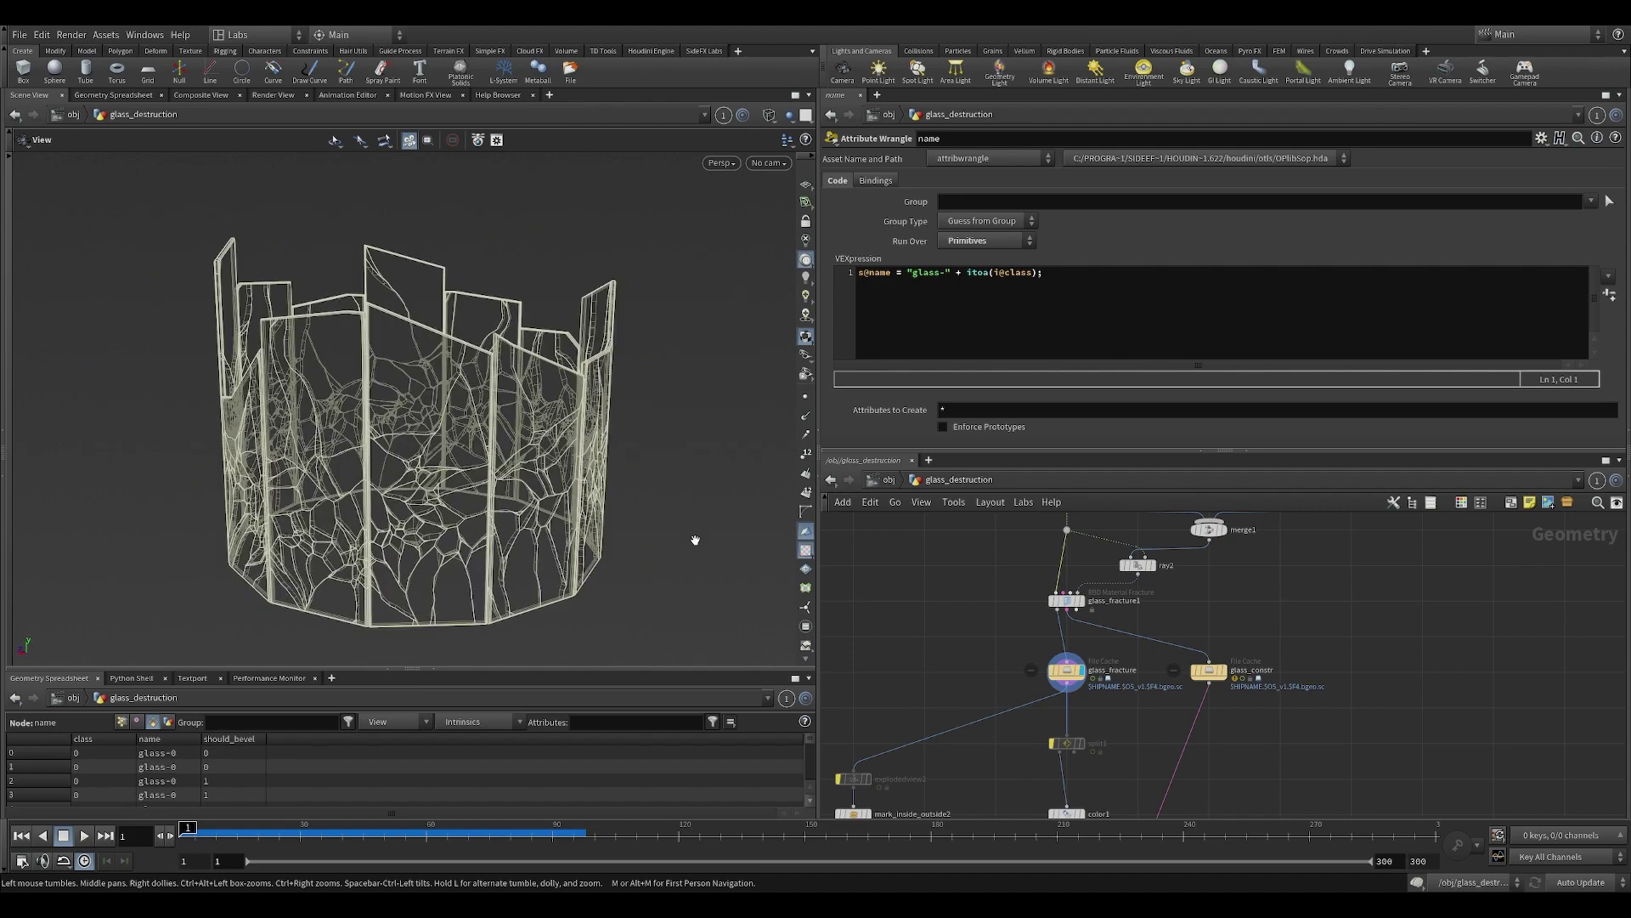
Examine the crack pattern on the fractured panels from several angles, along with the nodes that generate the fracture points.
scroll(1010, 599, up, 2)
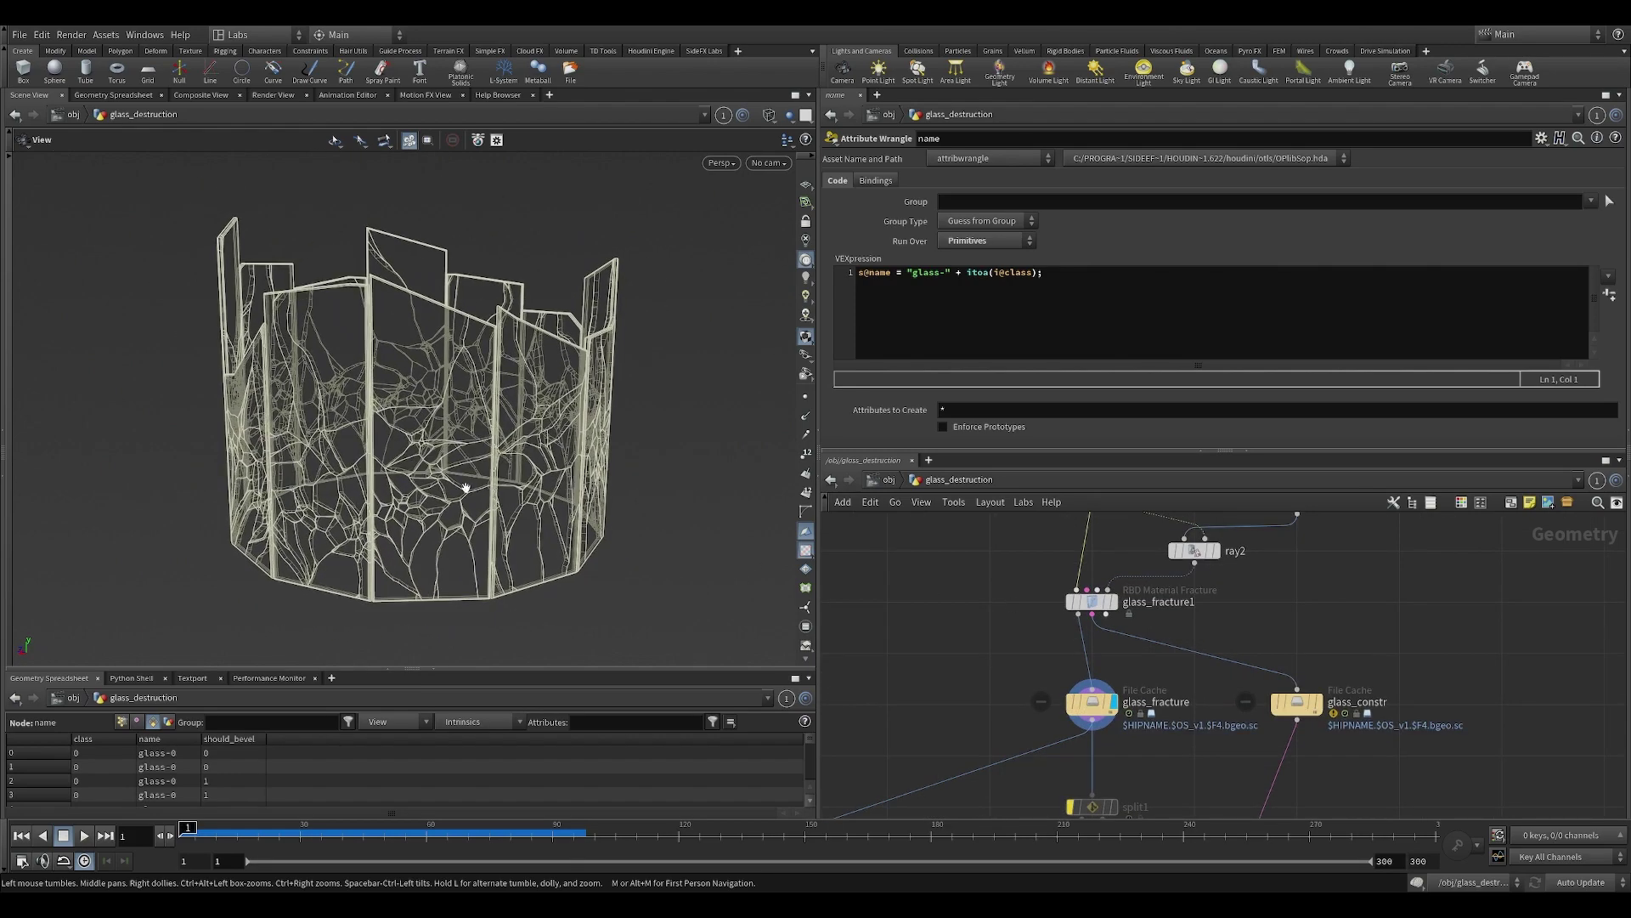
mouse_move(448, 486)
mouse_down()
mouse_move(466, 473)
mouse_move(379, 484)
mouse_move(513, 476)
mouse_move(583, 557)
mouse_move(451, 517)
mouse_move(429, 482)
mouse_up()
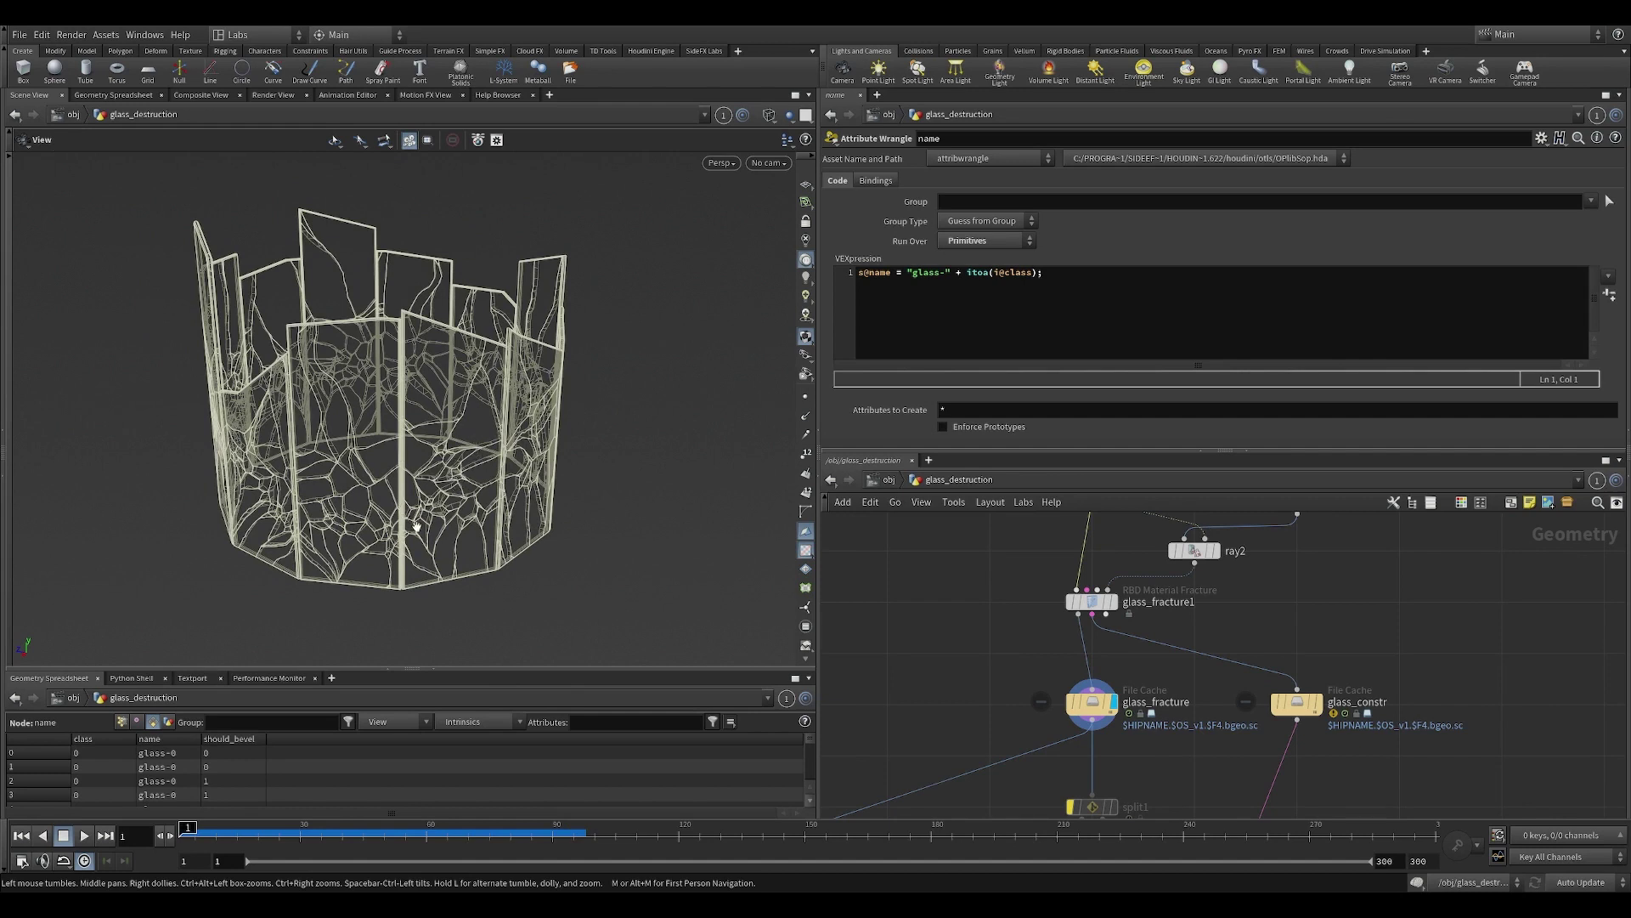
drag(453, 502, 501, 497)
scroll(1042, 600, down, 3)
middle_drag(1043, 596, 988, 727)
drag(412, 450, 491, 459)
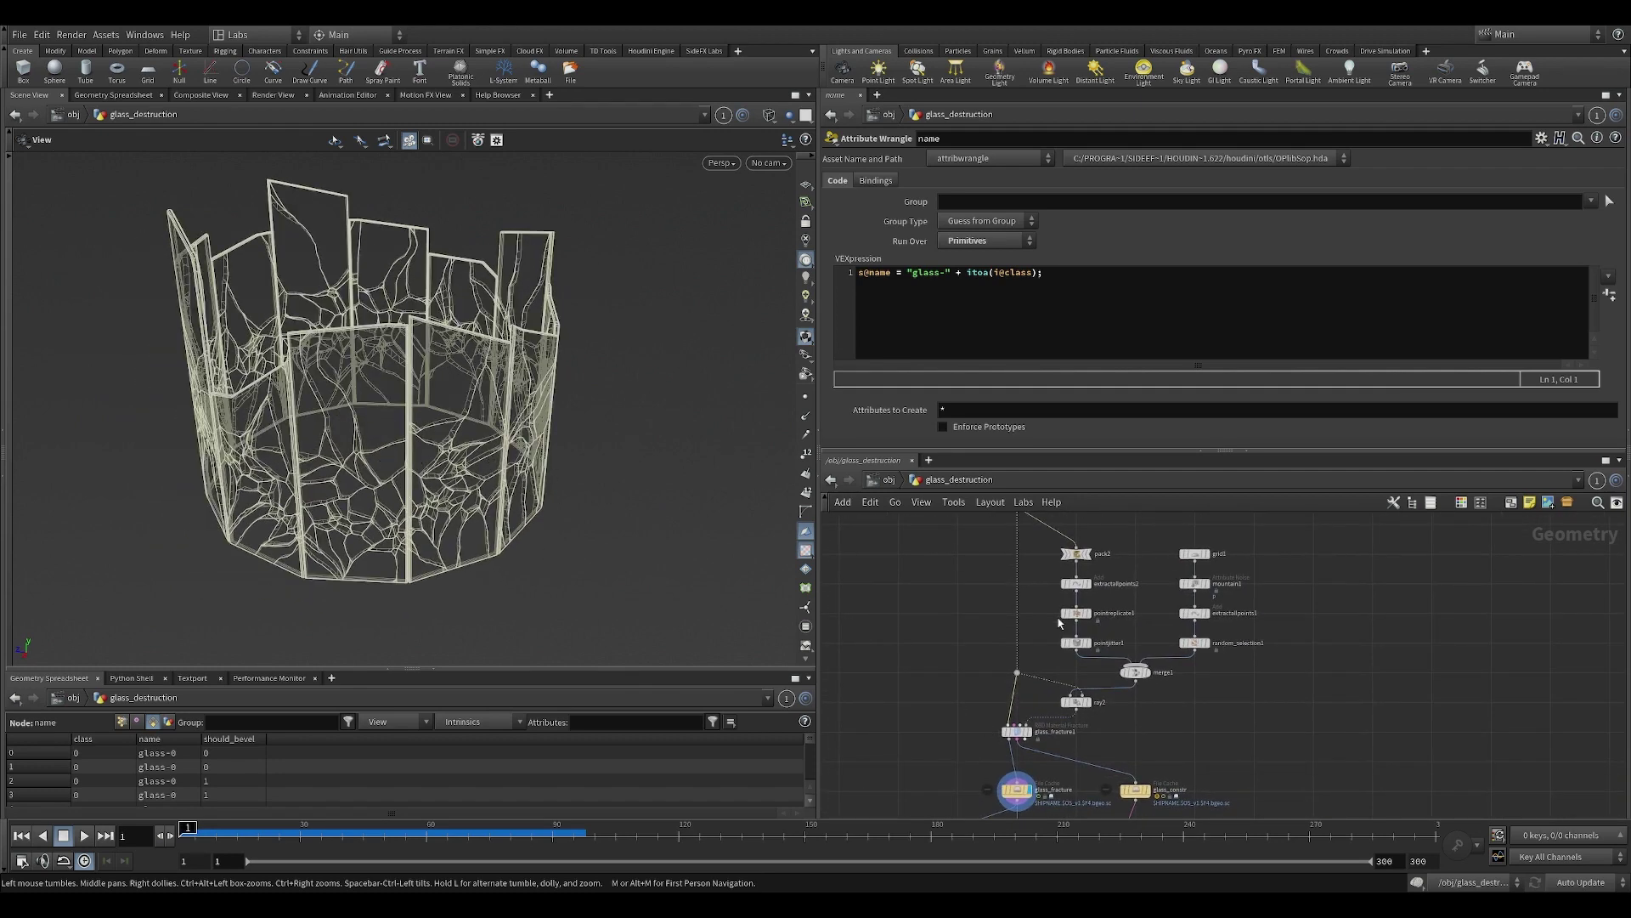
scroll(1059, 624, up, 5)
drag(400, 391, 490, 464)
drag(383, 453, 413, 201)
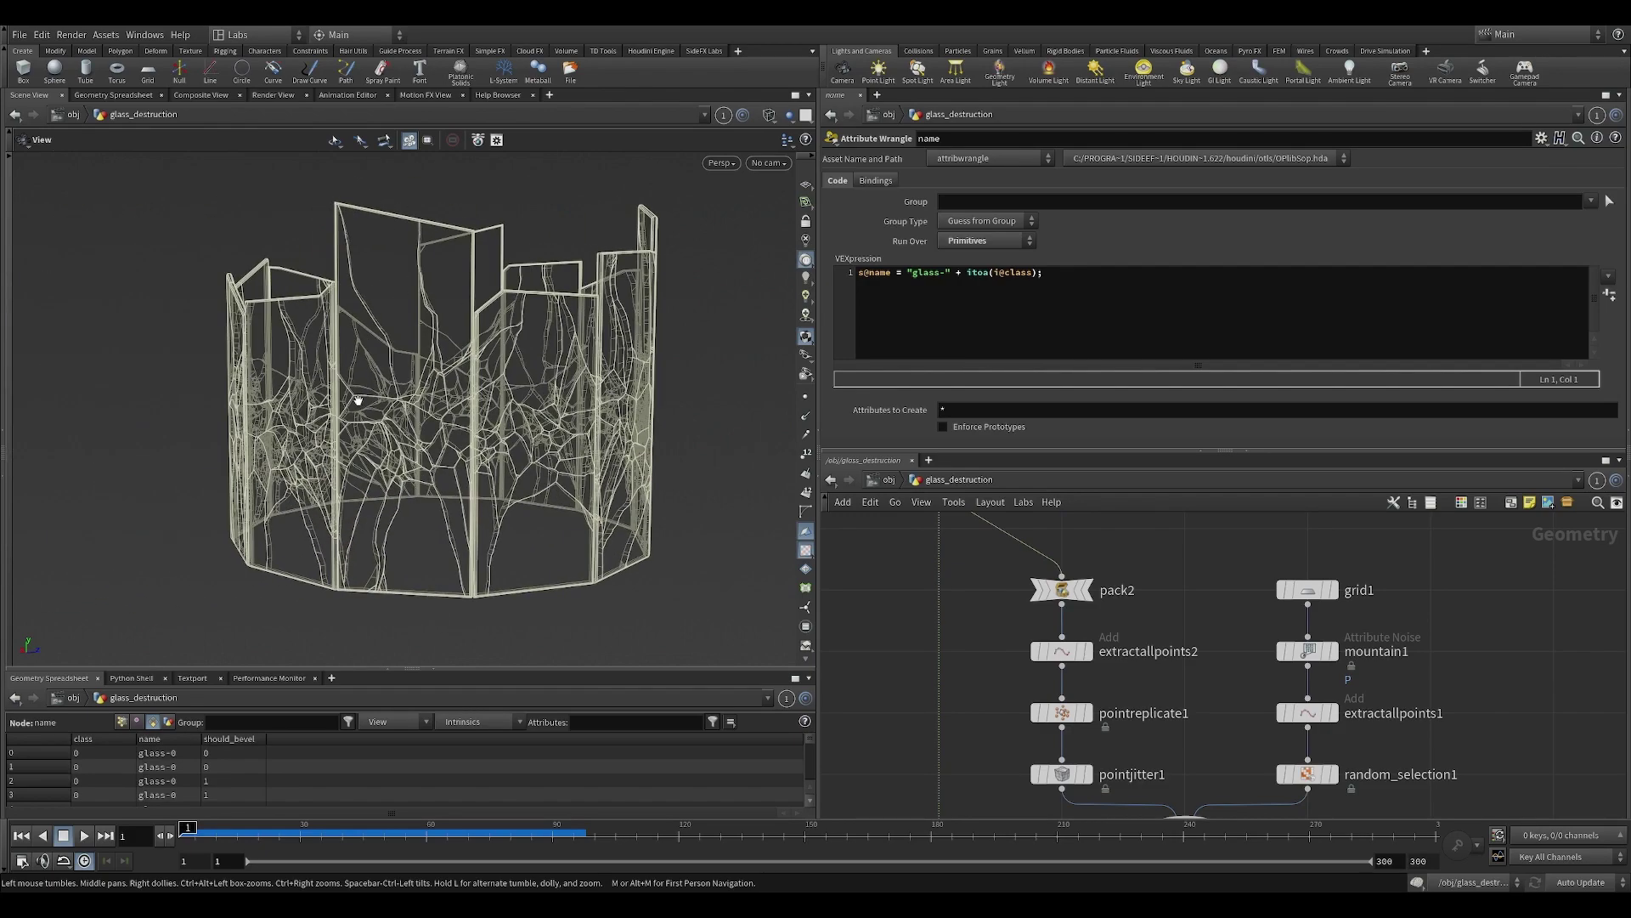
drag(362, 403, 427, 380)
drag(533, 417, 548, 474)
Display the ray2 node to inspect the fracture points scattered on the glass panels.
middle_drag(1143, 806, 1135, 715)
click(1080, 744)
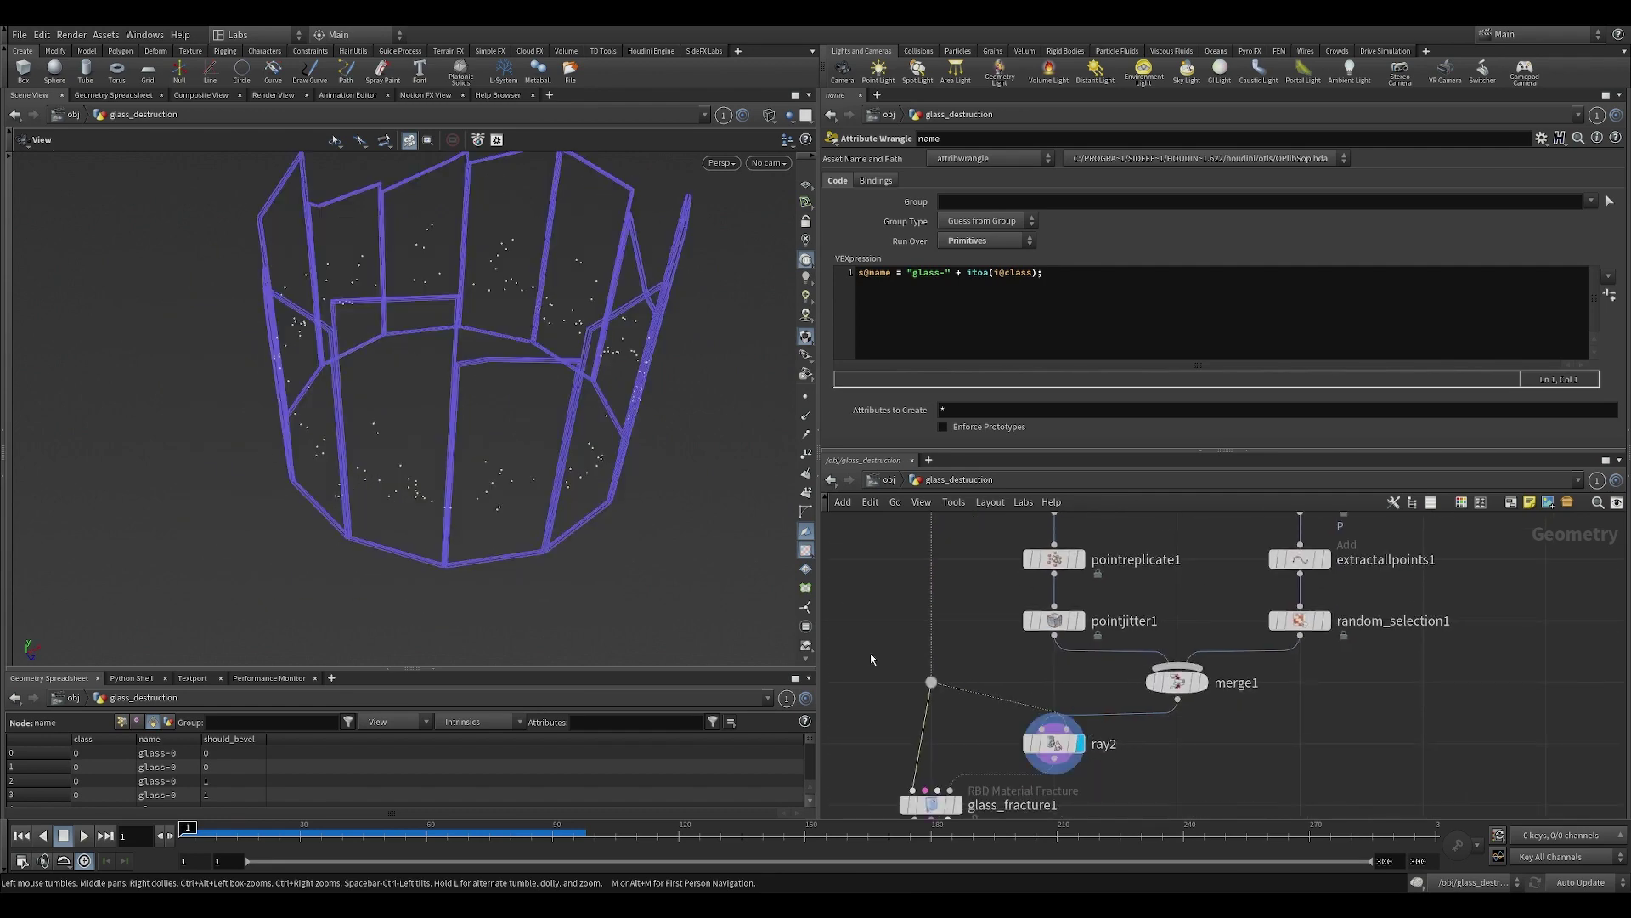
drag(612, 459, 535, 446)
middle_drag(967, 756, 926, 775)
scroll(926, 773, down, 3)
scroll(978, 646, up, 3)
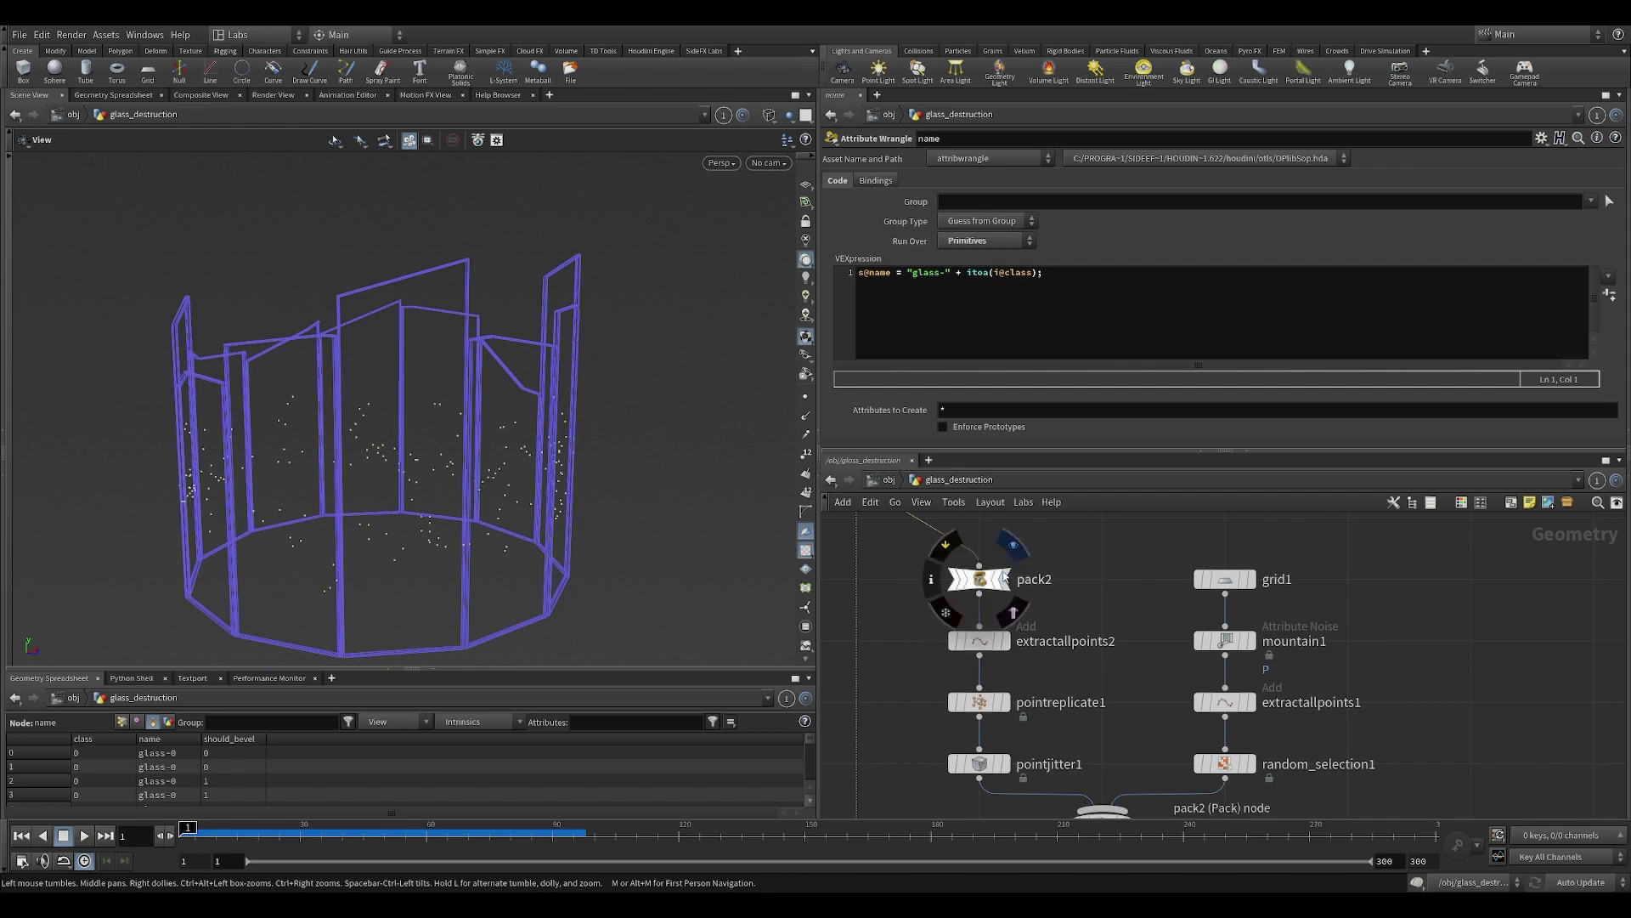
Display the pack2 node and review its packing of the panels by the name attribute.
click(1014, 547)
click(979, 579)
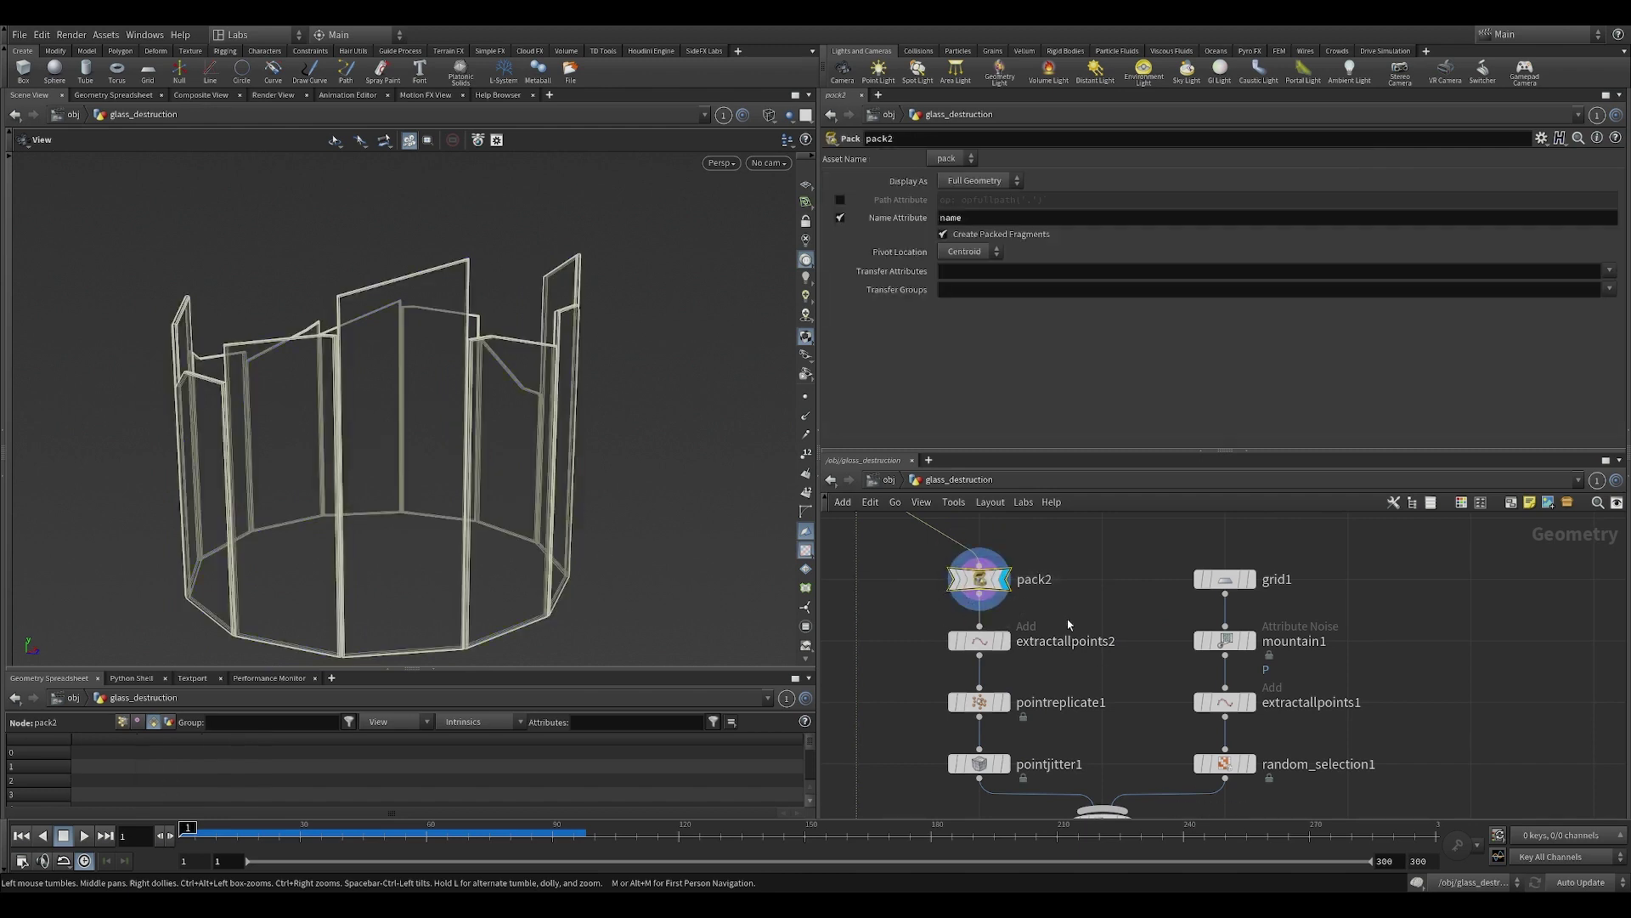
middle_drag(1065, 610, 1169, 636)
drag(597, 526, 425, 433)
middle_click(1079, 612)
middle_drag(1009, 656, 993, 621)
drag(643, 533, 616, 450)
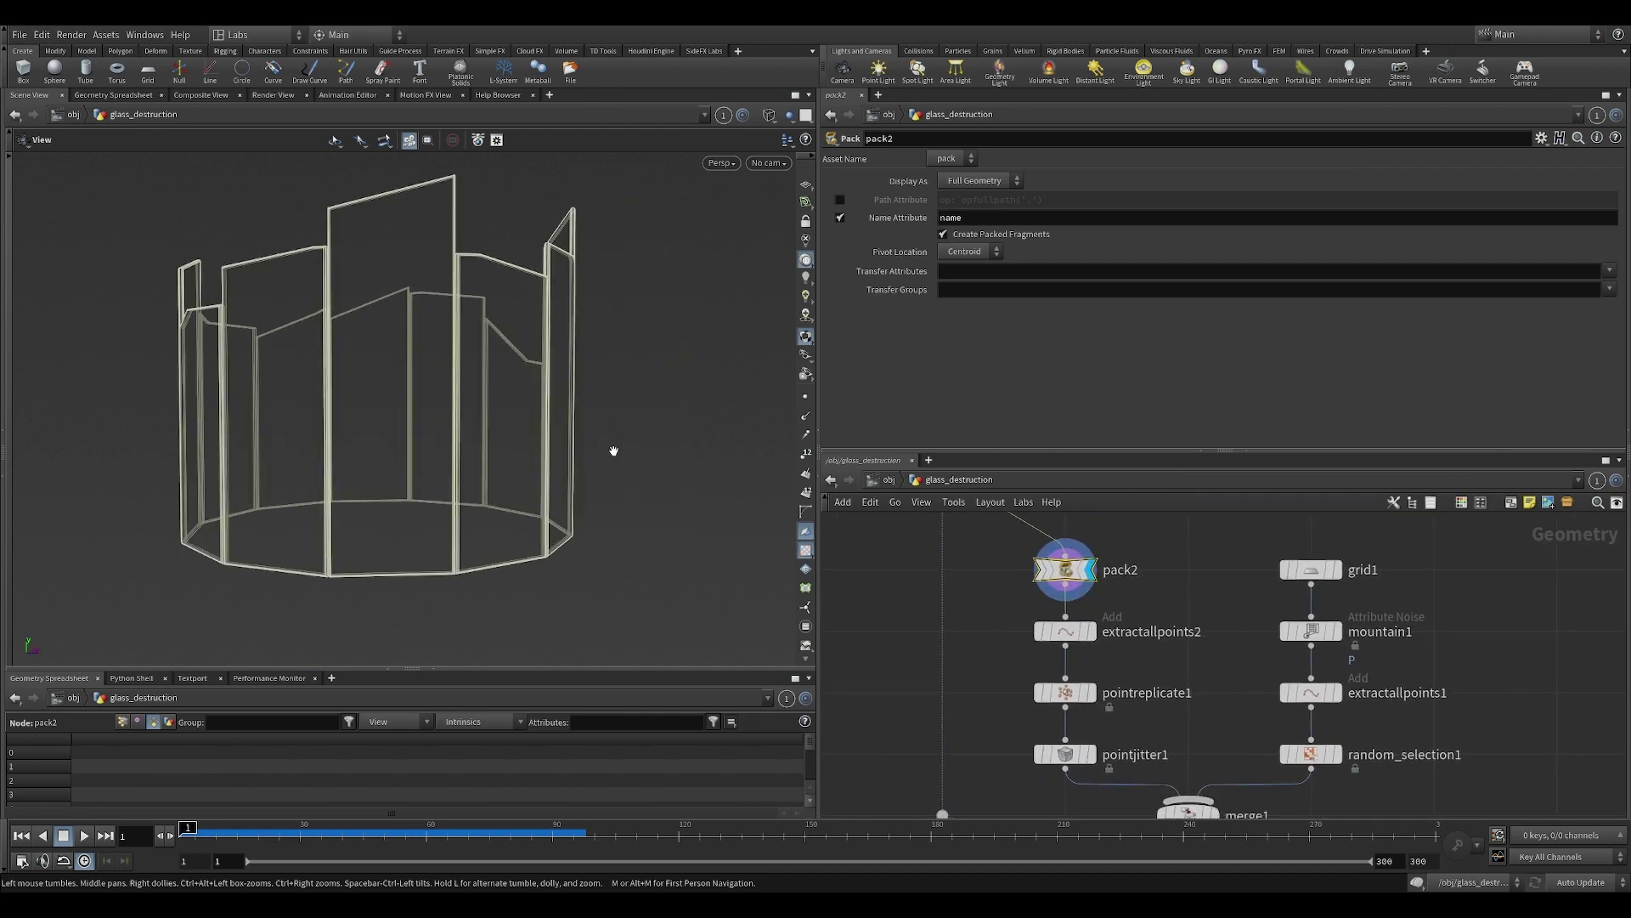
drag(418, 400, 478, 424)
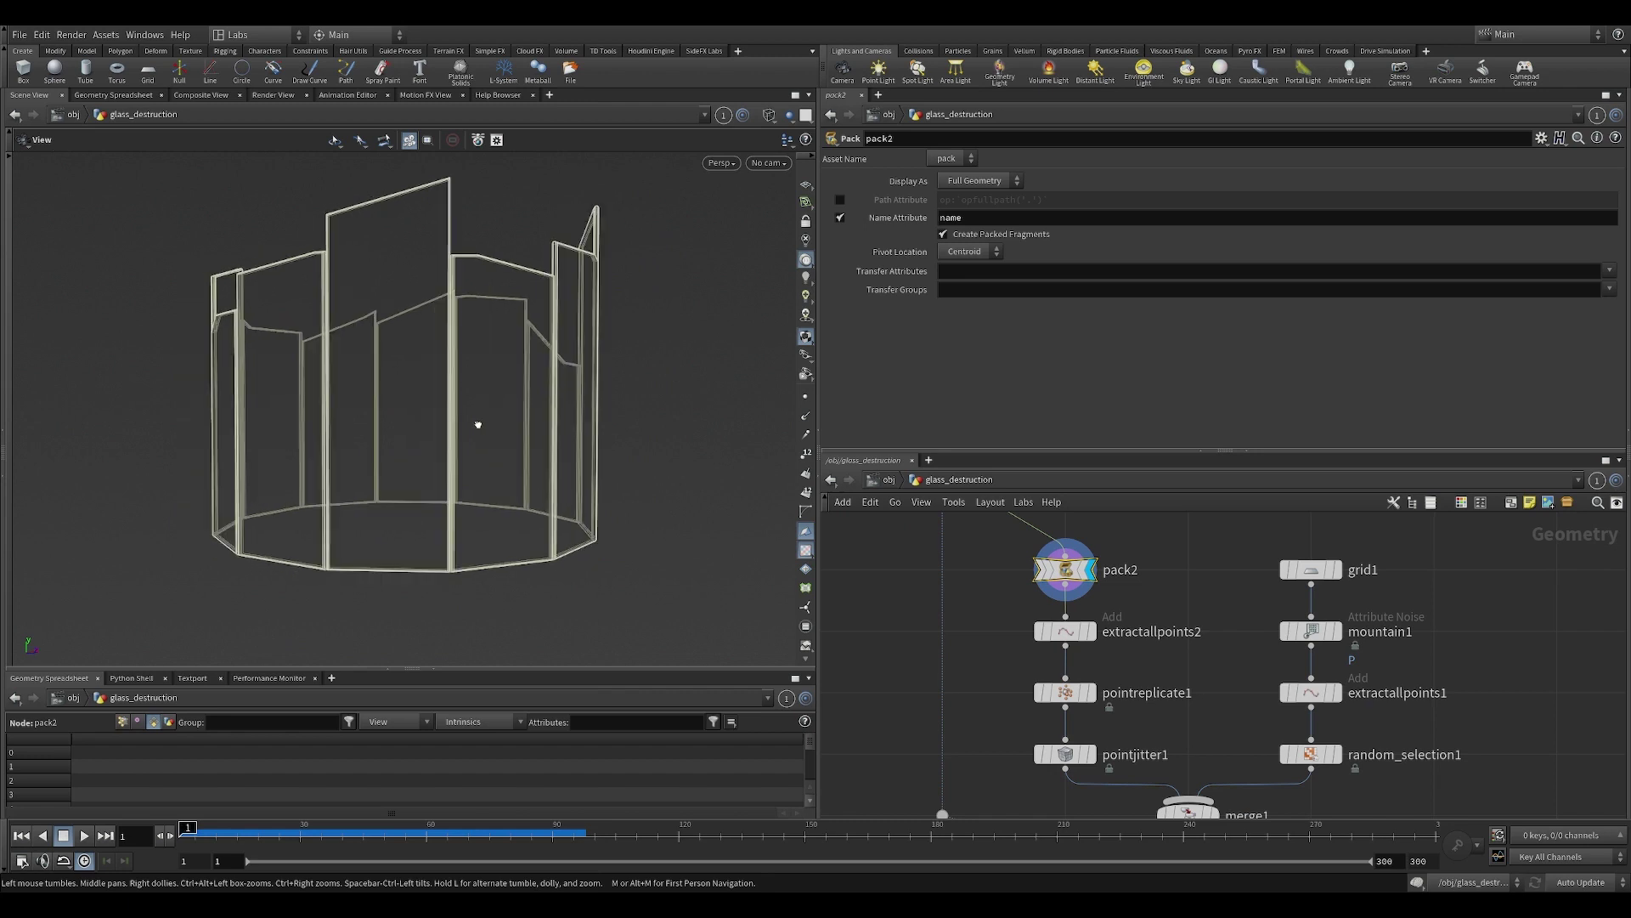
Display extractallpoints2 and briefly template pack2 to compare the extracted points with their glass panels.
drag(973, 614, 1059, 653)
click(1099, 606)
drag(1155, 603, 1037, 655)
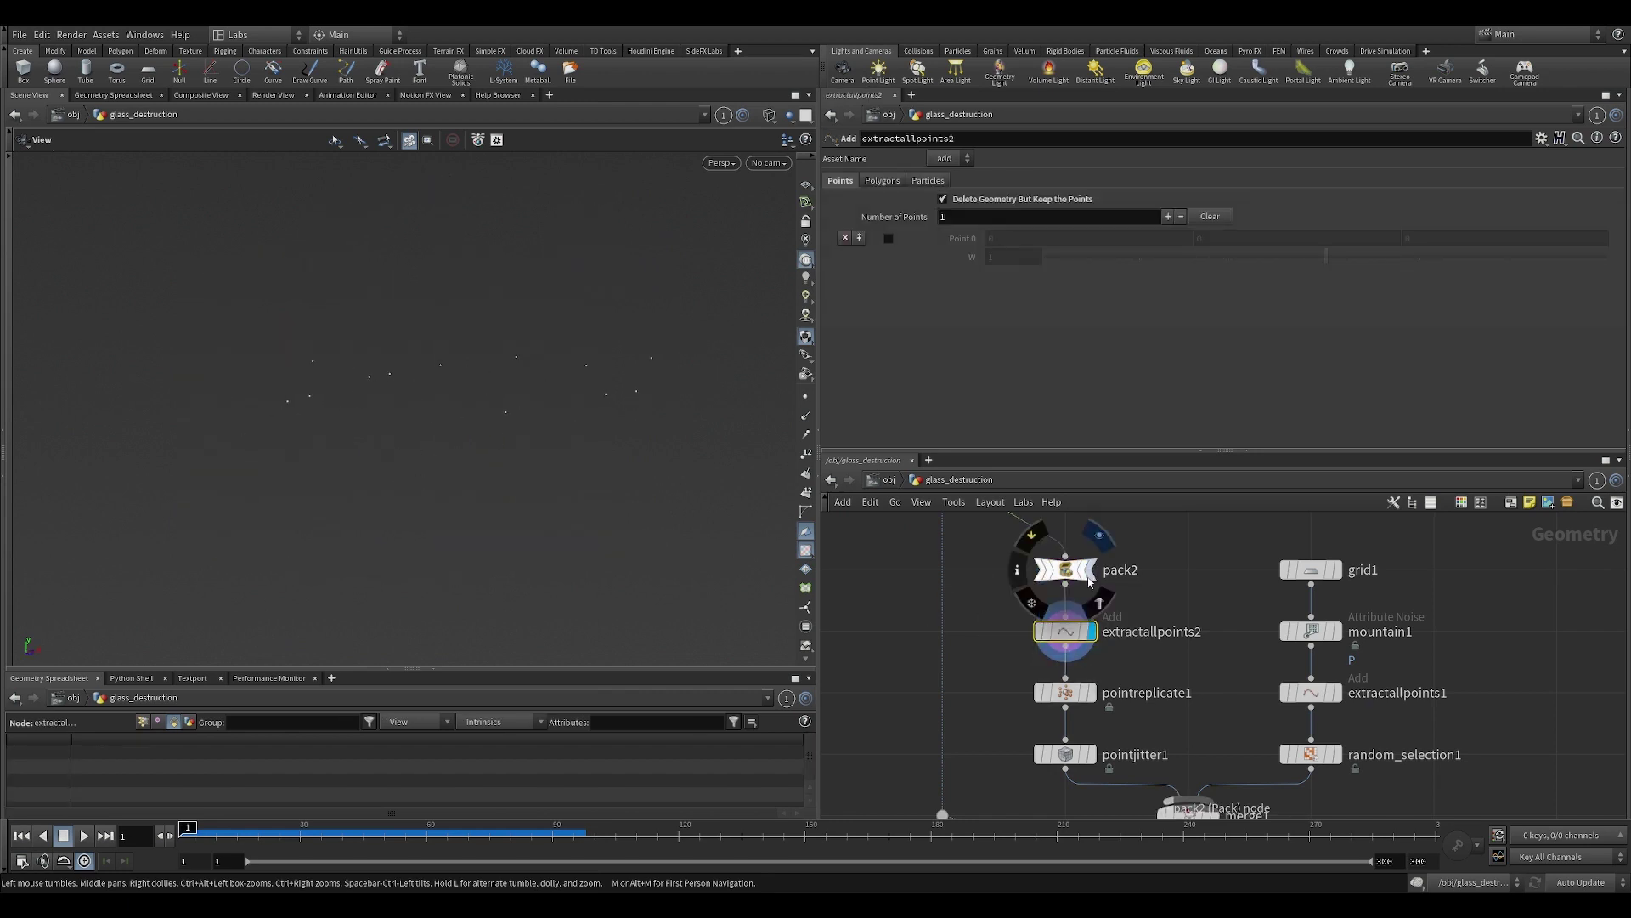
click(1099, 603)
drag(693, 499, 436, 399)
drag(521, 444, 423, 434)
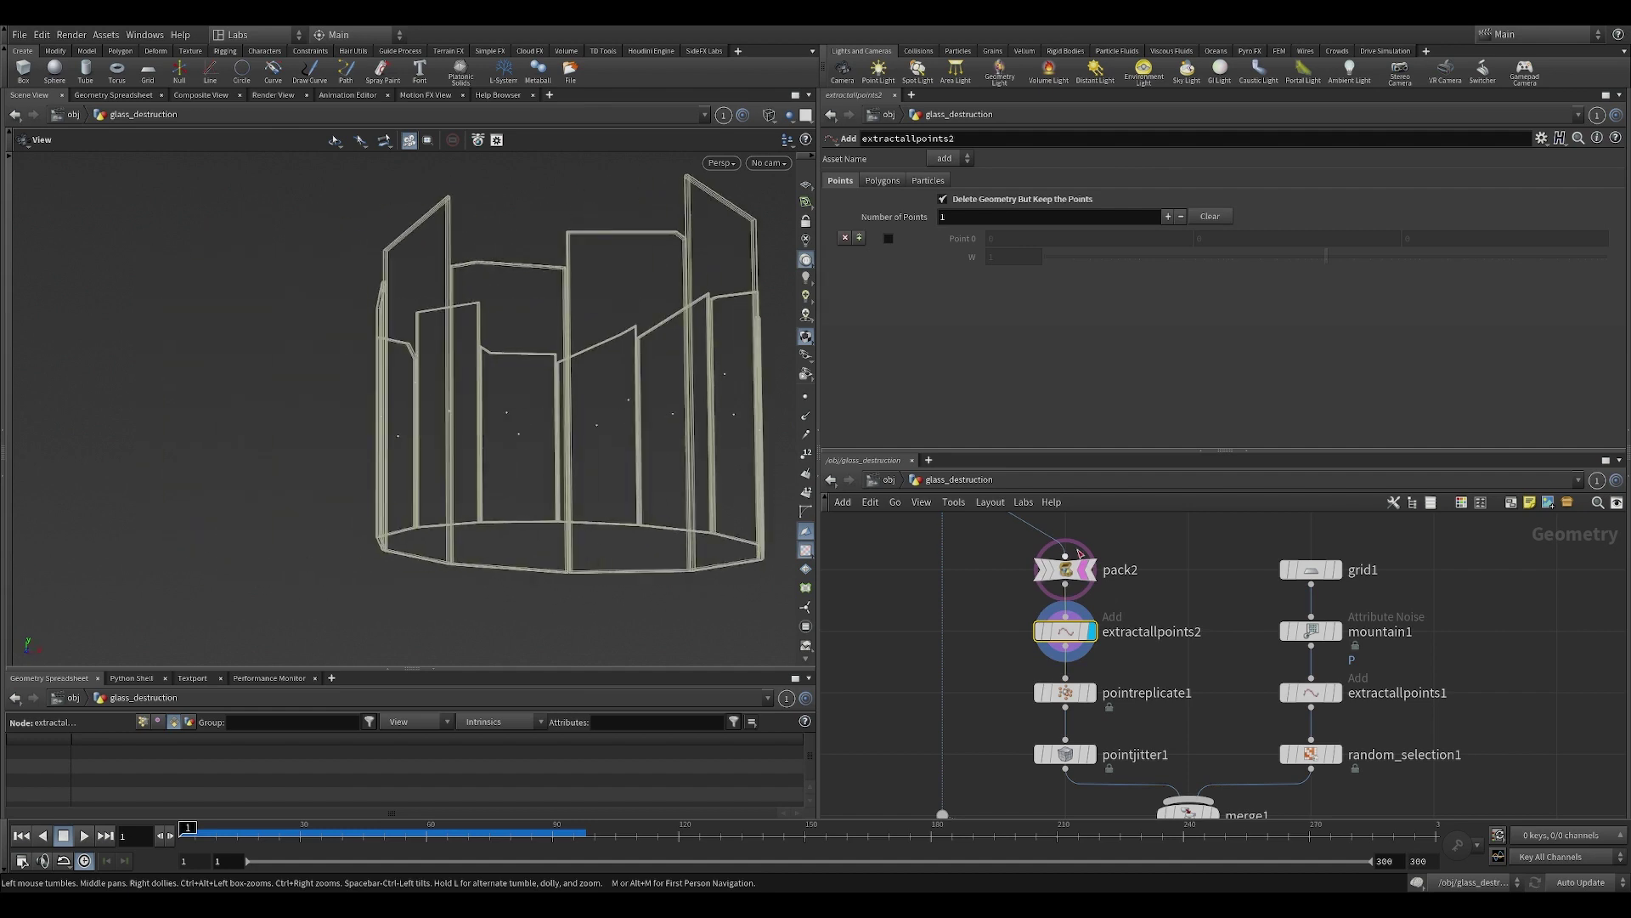
click(1099, 602)
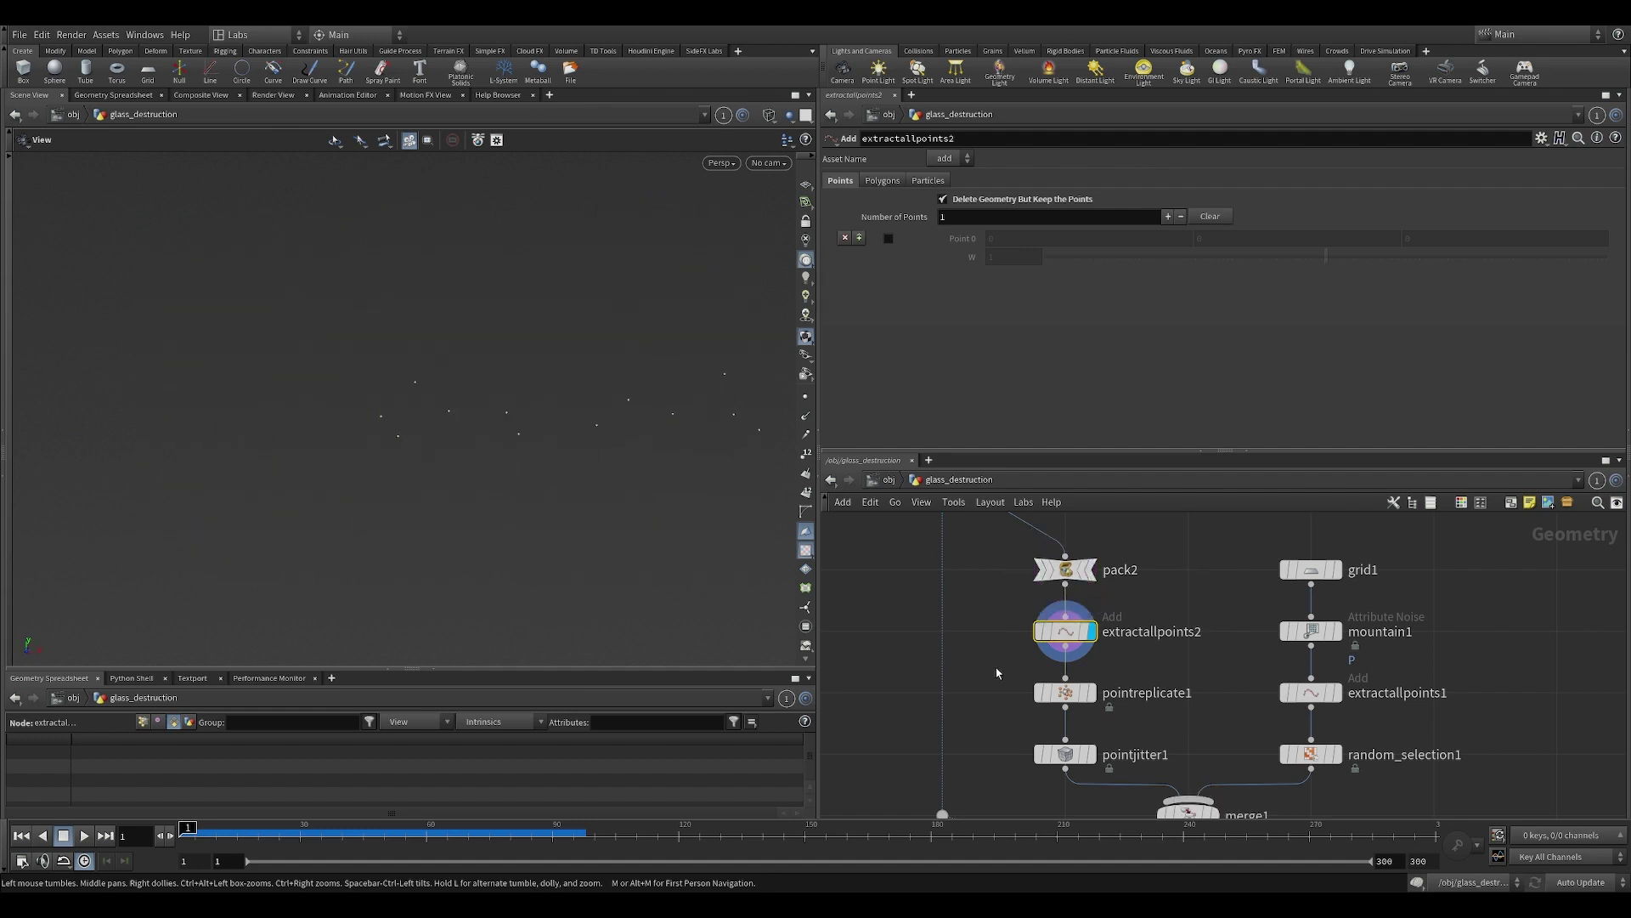
Display the replicated points from pointreplicate1, followed by the jittered points from pointjitter1.
click(1064, 692)
click(1090, 692)
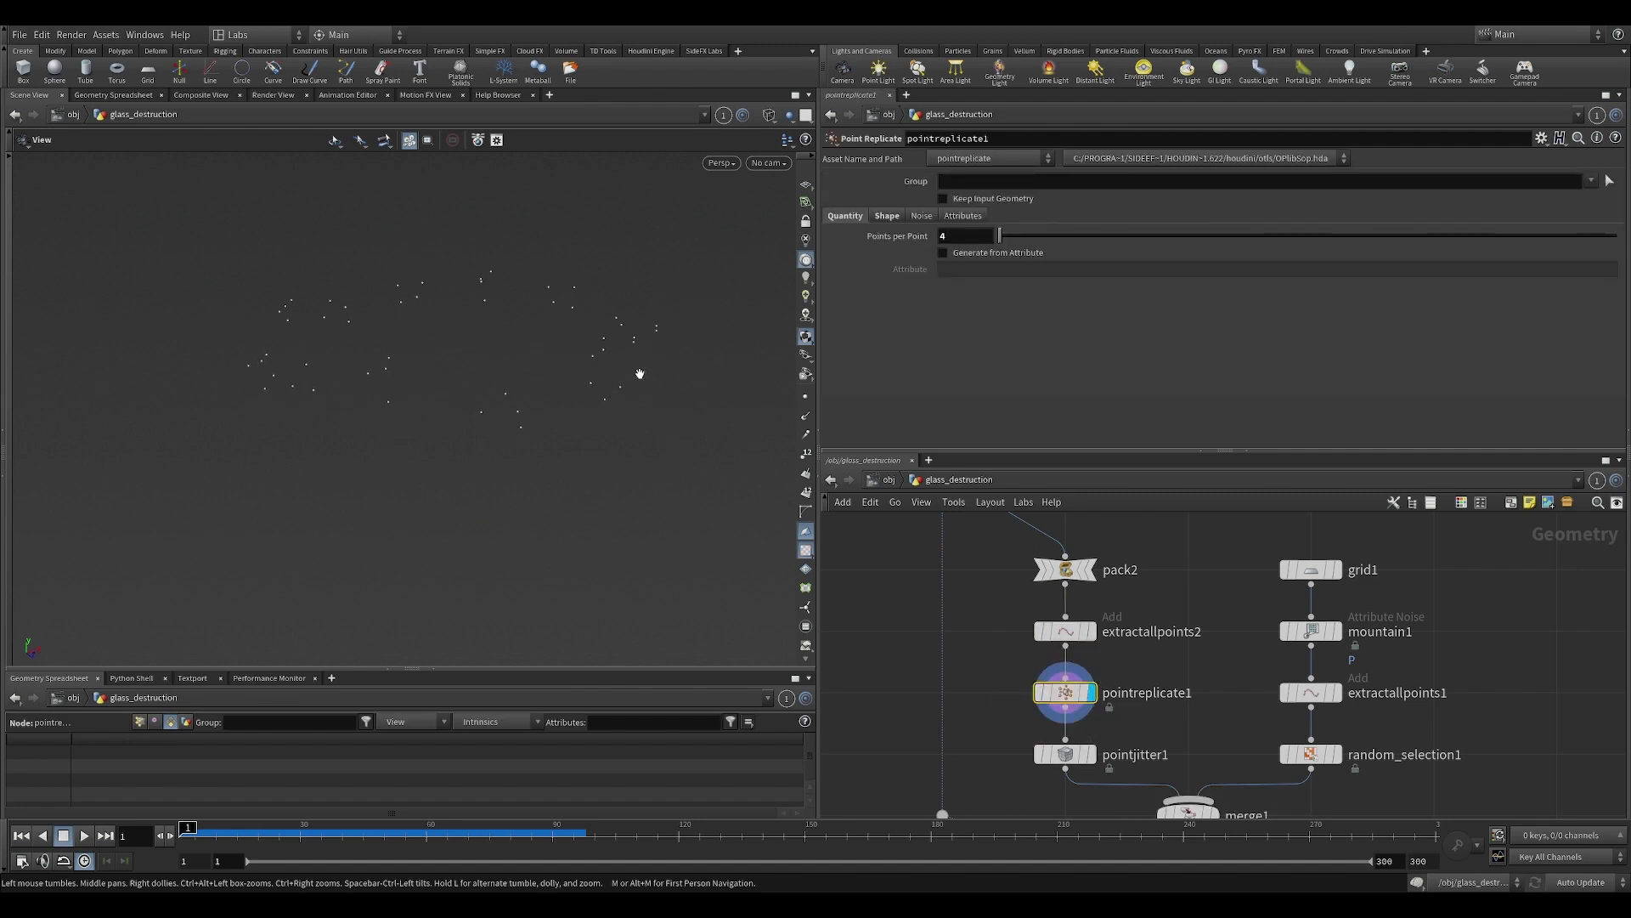
middle_drag(993, 649, 968, 567)
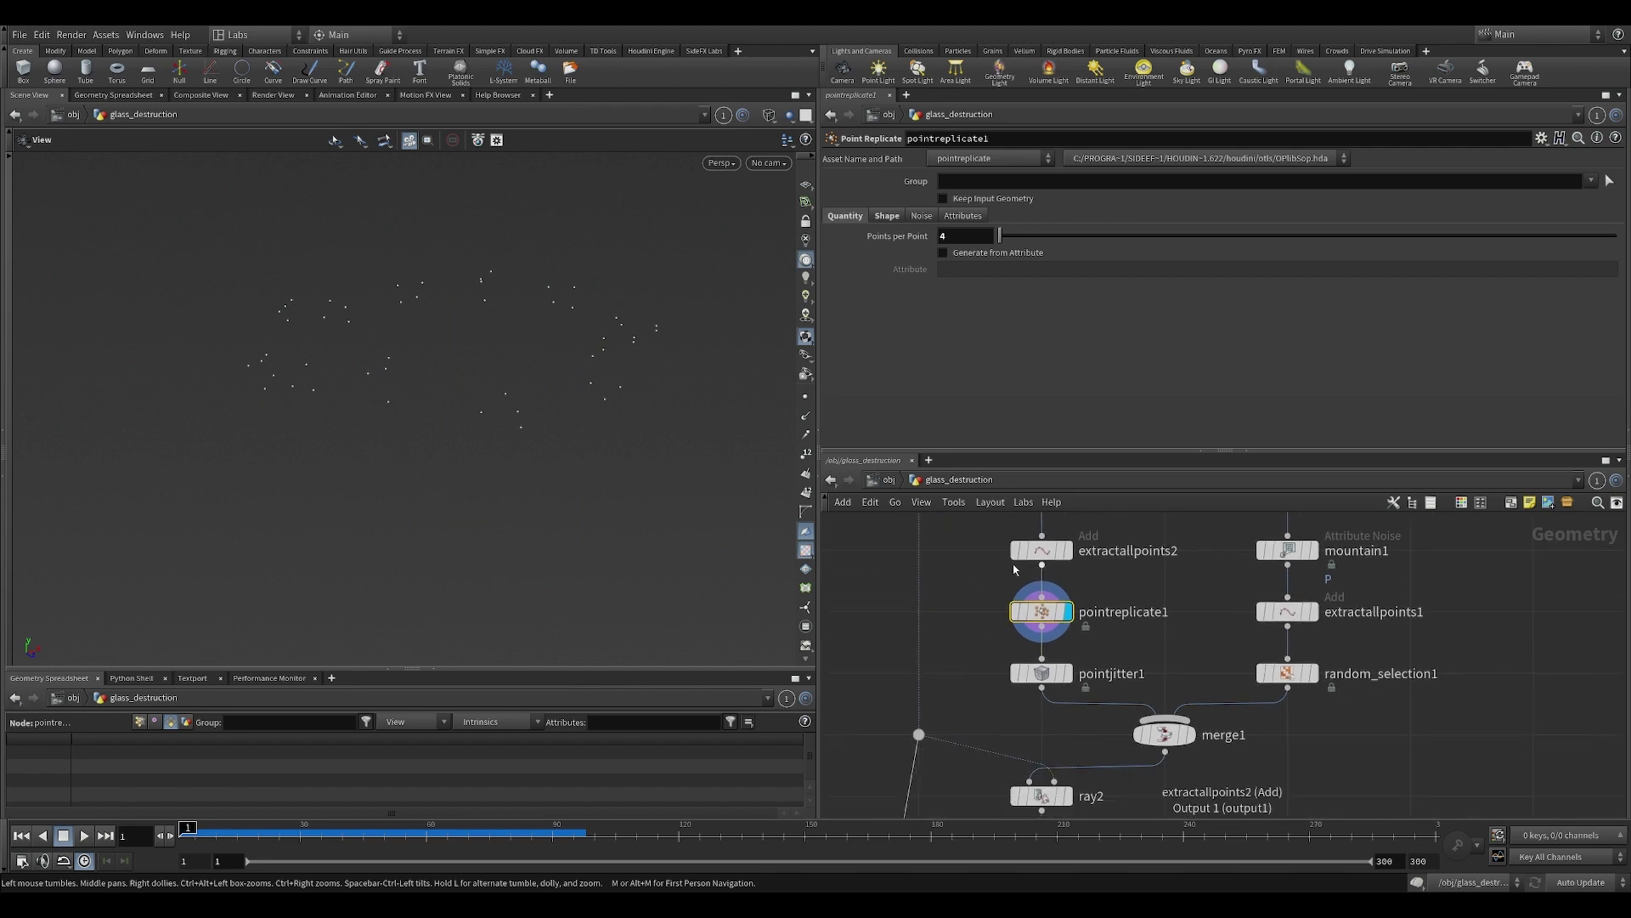
click(1068, 673)
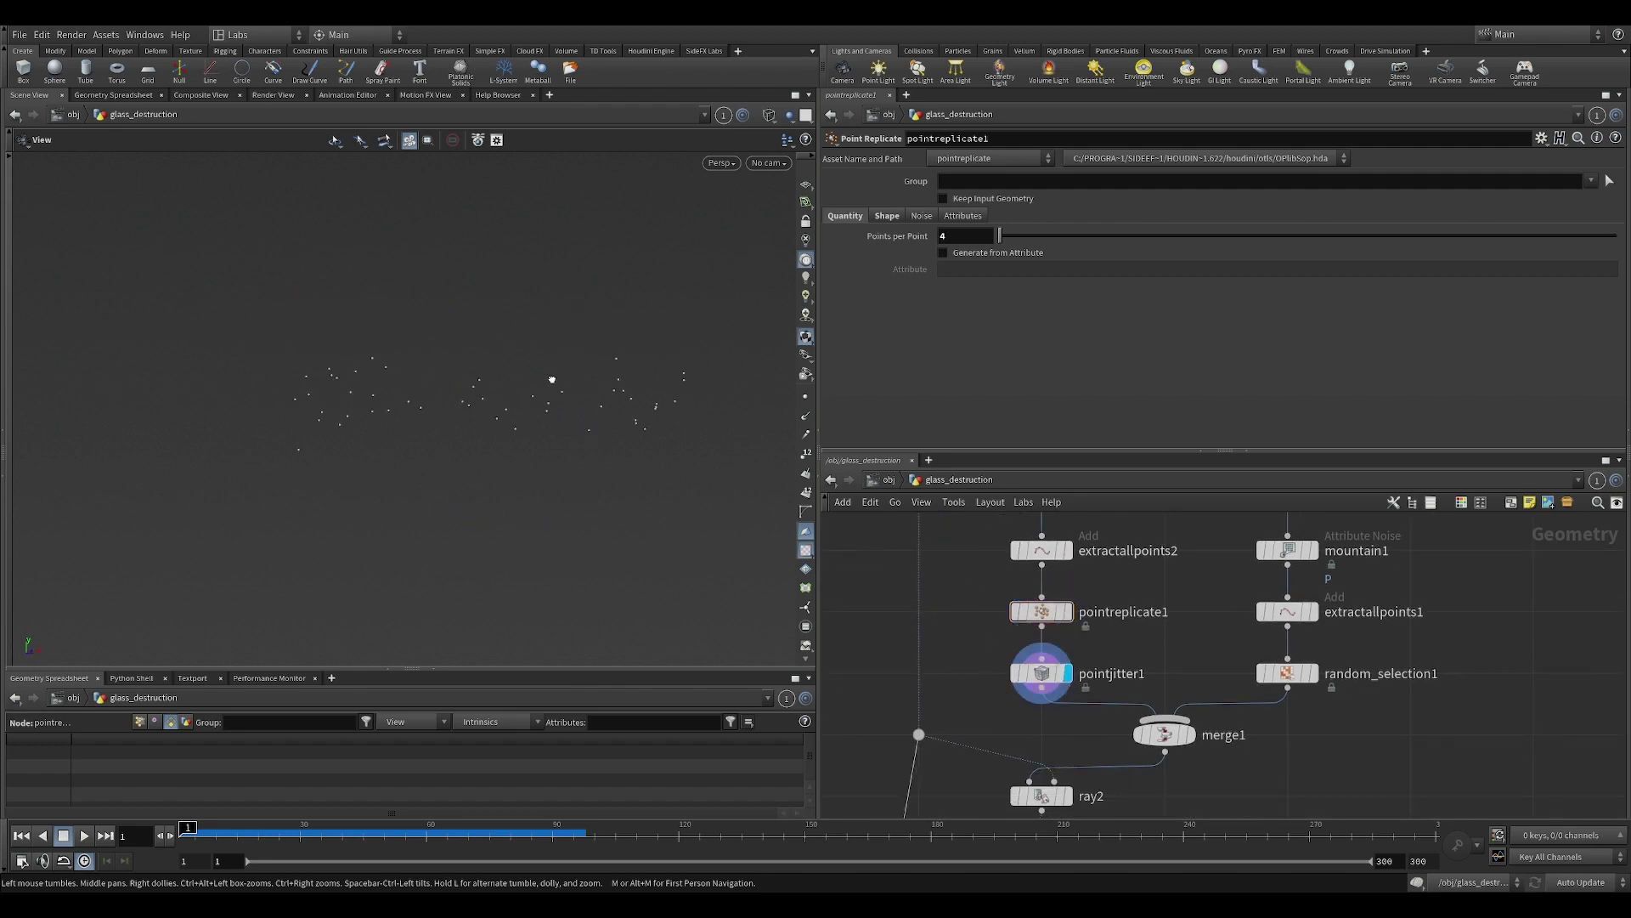
Template the unfractured glass panels as a reference around the jittered points.
middle_drag(1178, 578, 1059, 602)
scroll(1096, 660, down, 1)
click(922, 556)
drag(580, 441, 608, 439)
right_drag(609, 440, 382, 487)
drag(382, 486, 437, 456)
Display the grid1 node to see where its plane cuts through the glass panels.
middle_drag(1087, 635, 1032, 570)
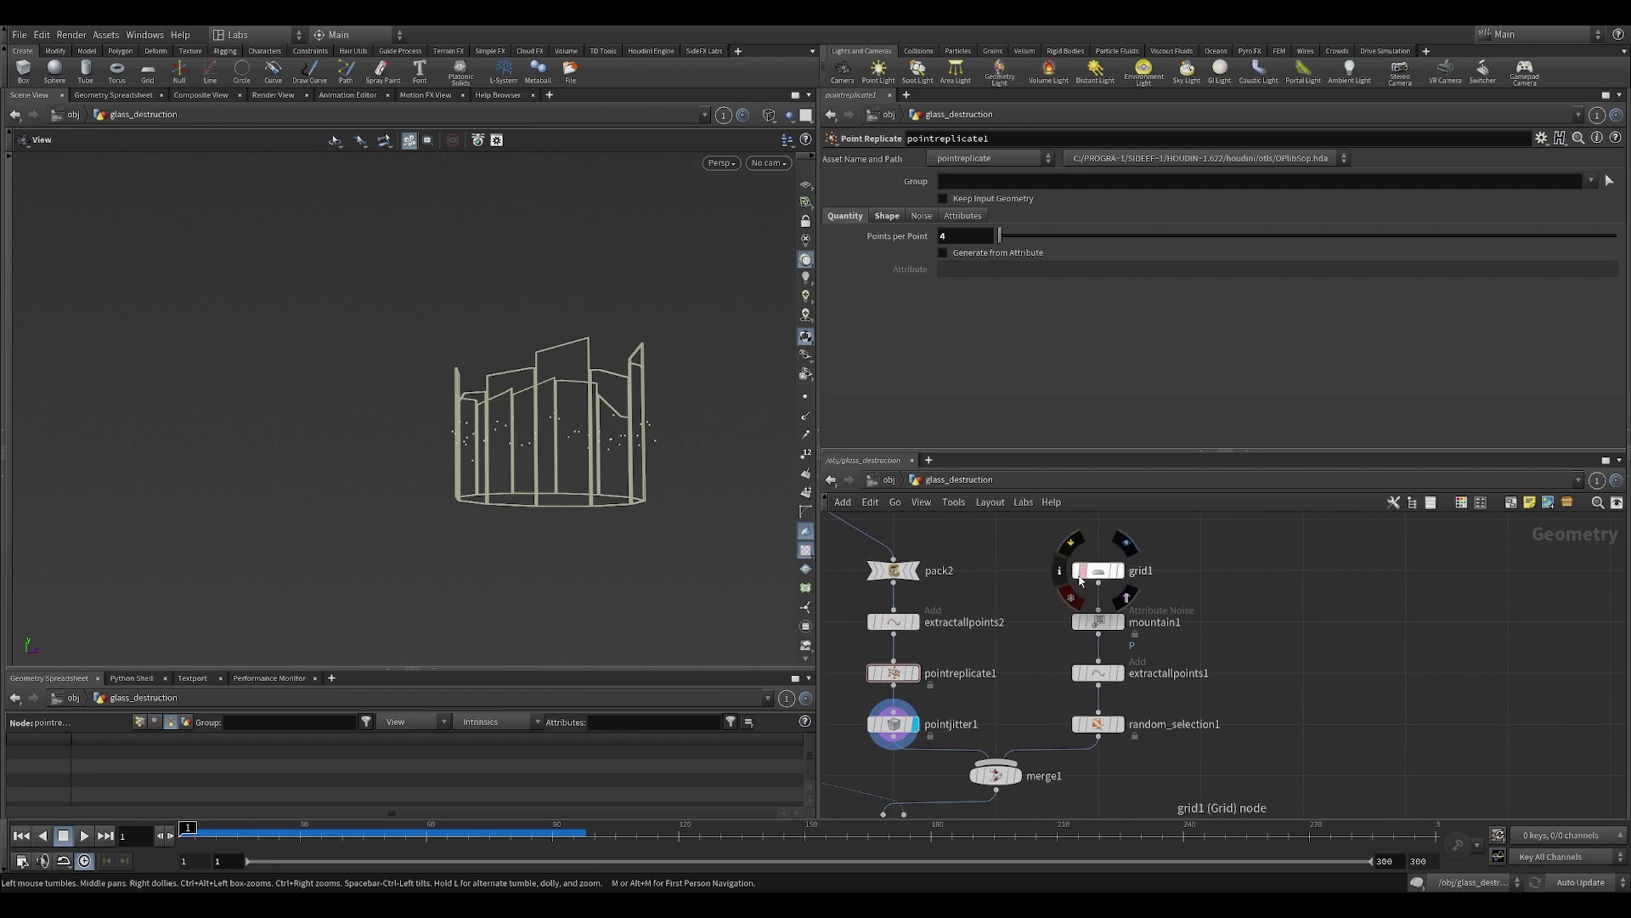
click(1127, 547)
scroll(600, 466, up, 5)
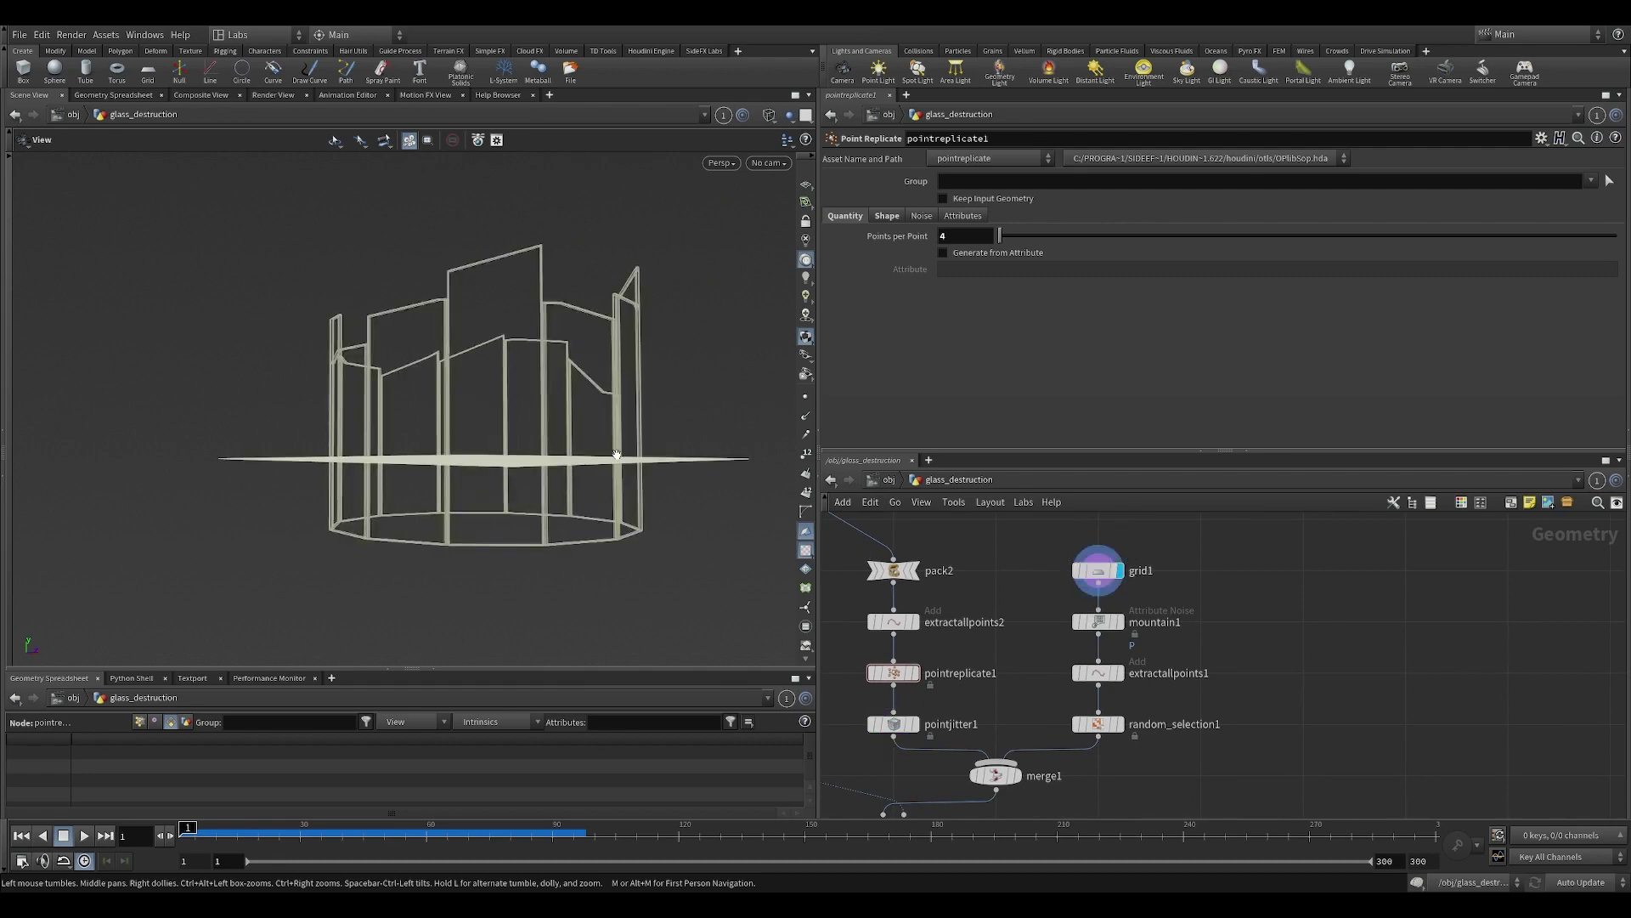
Open grid1's parameters and examine how its plane lies across the glass panels.
click(1098, 570)
mouse_move(510, 476)
mouse_down()
mouse_move(527, 527)
mouse_move(552, 518)
mouse_move(538, 506)
mouse_move(489, 553)
mouse_move(510, 556)
mouse_move(518, 470)
mouse_up()
scroll(518, 470, up, 3)
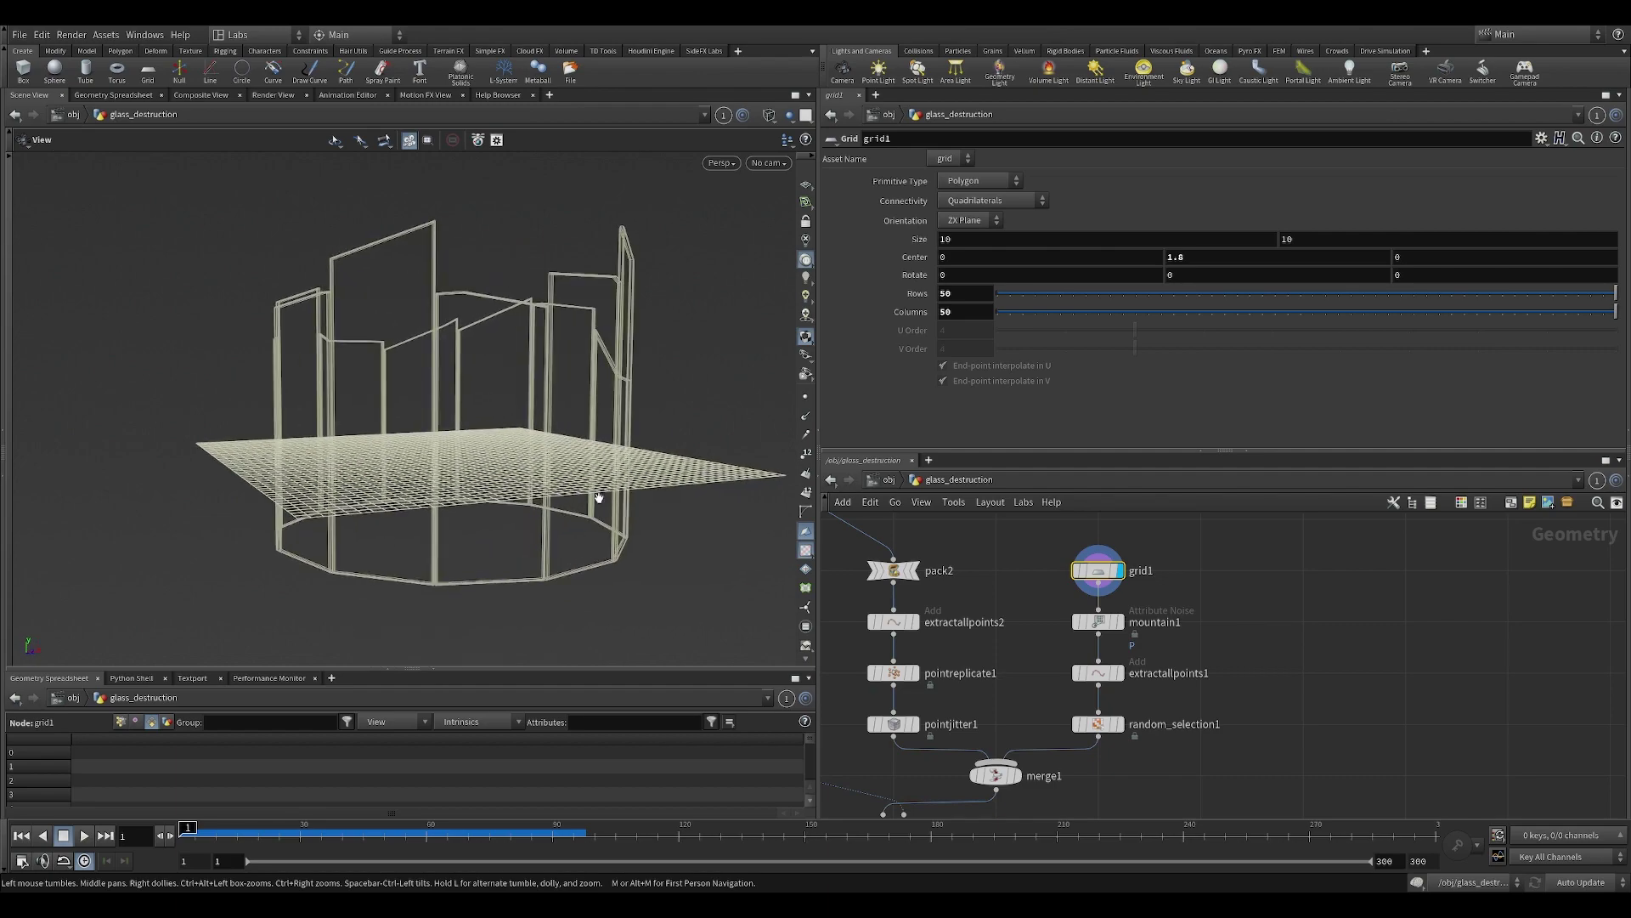
Display the mountain1 noise deformation with its parameters, followed by the points from extractallpoints1.
drag(1095, 644, 1105, 647)
click(1120, 622)
drag(552, 482, 507, 455)
click(1121, 672)
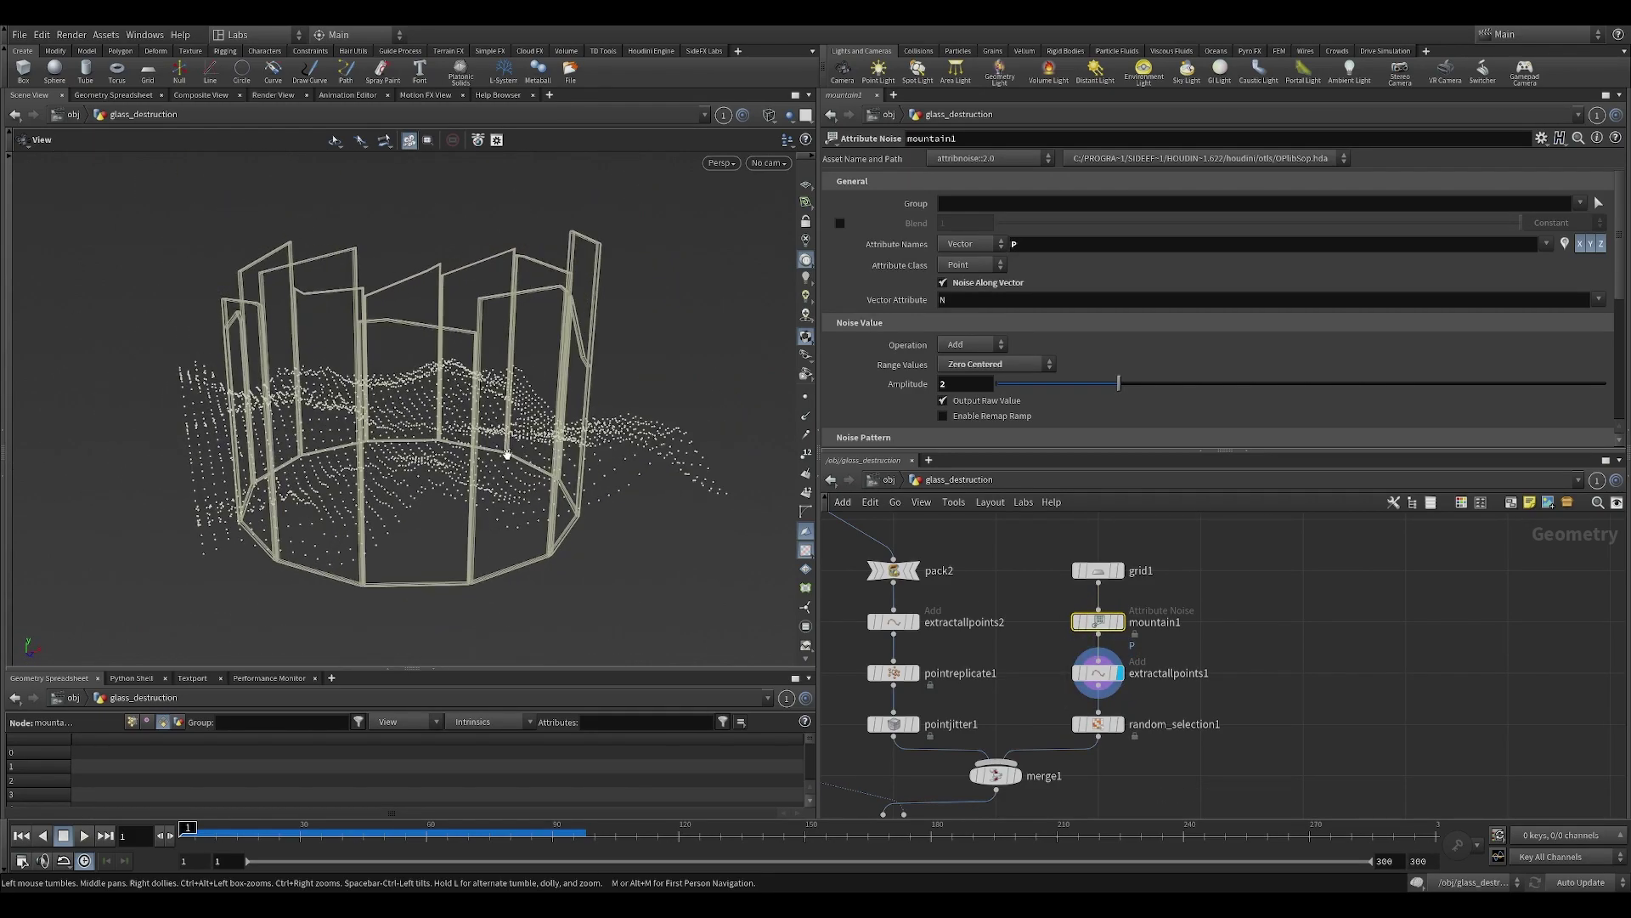
Display random_selection1 with its parameters and examine the remaining points around the glass panels.
click(1120, 724)
click(1123, 731)
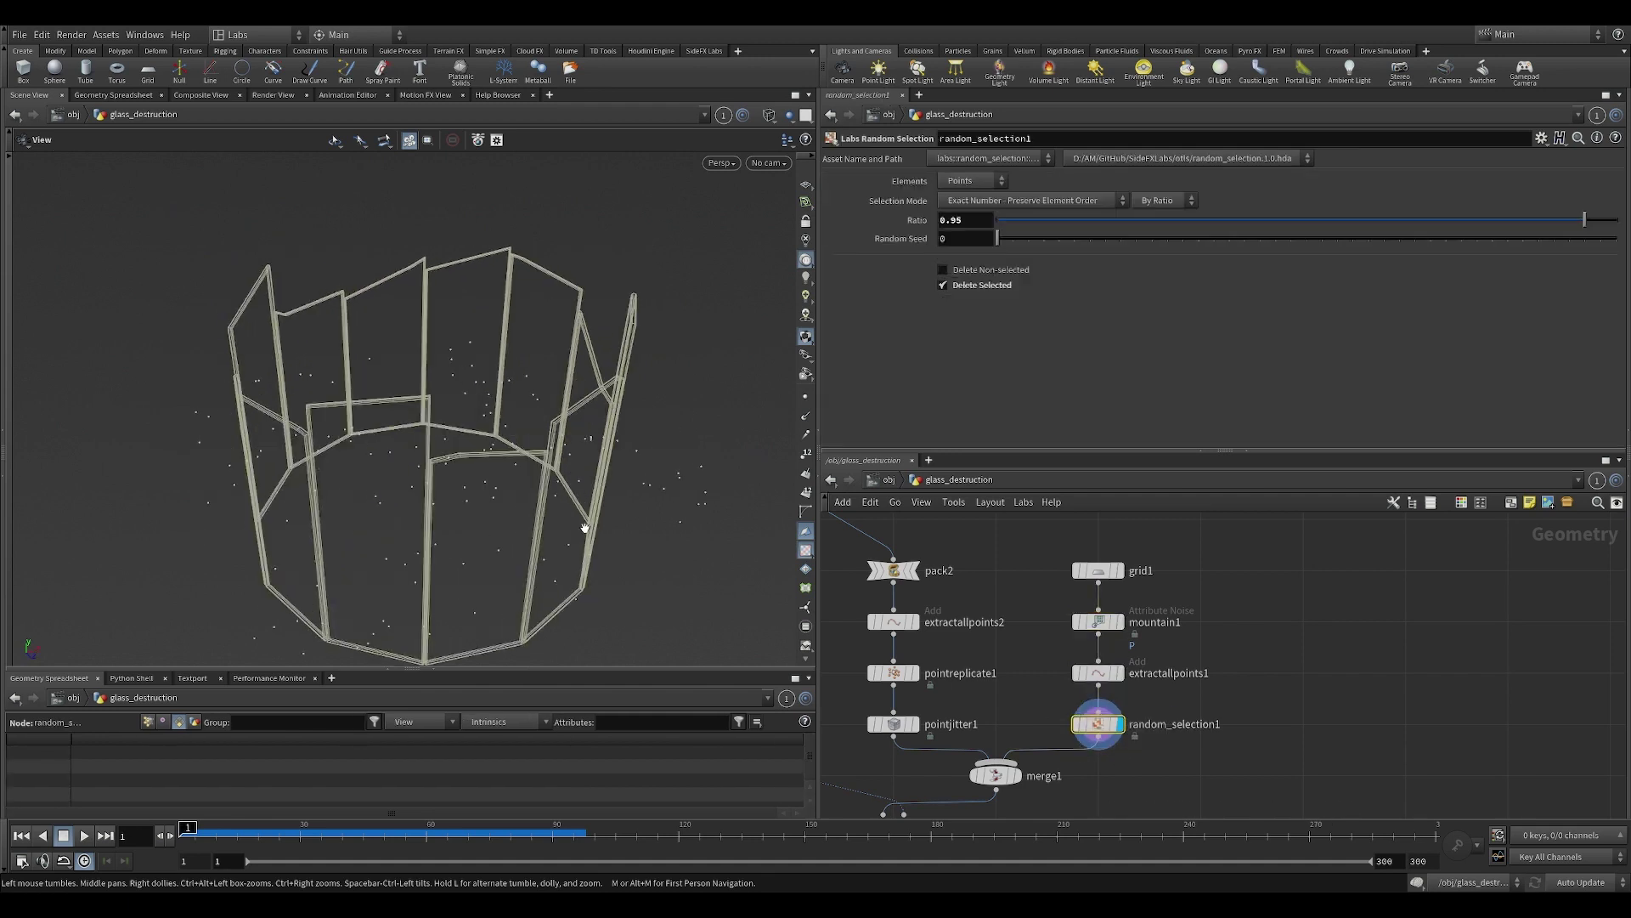
drag(585, 528, 494, 433)
scroll(588, 429, up, 3)
scroll(612, 390, up, 2)
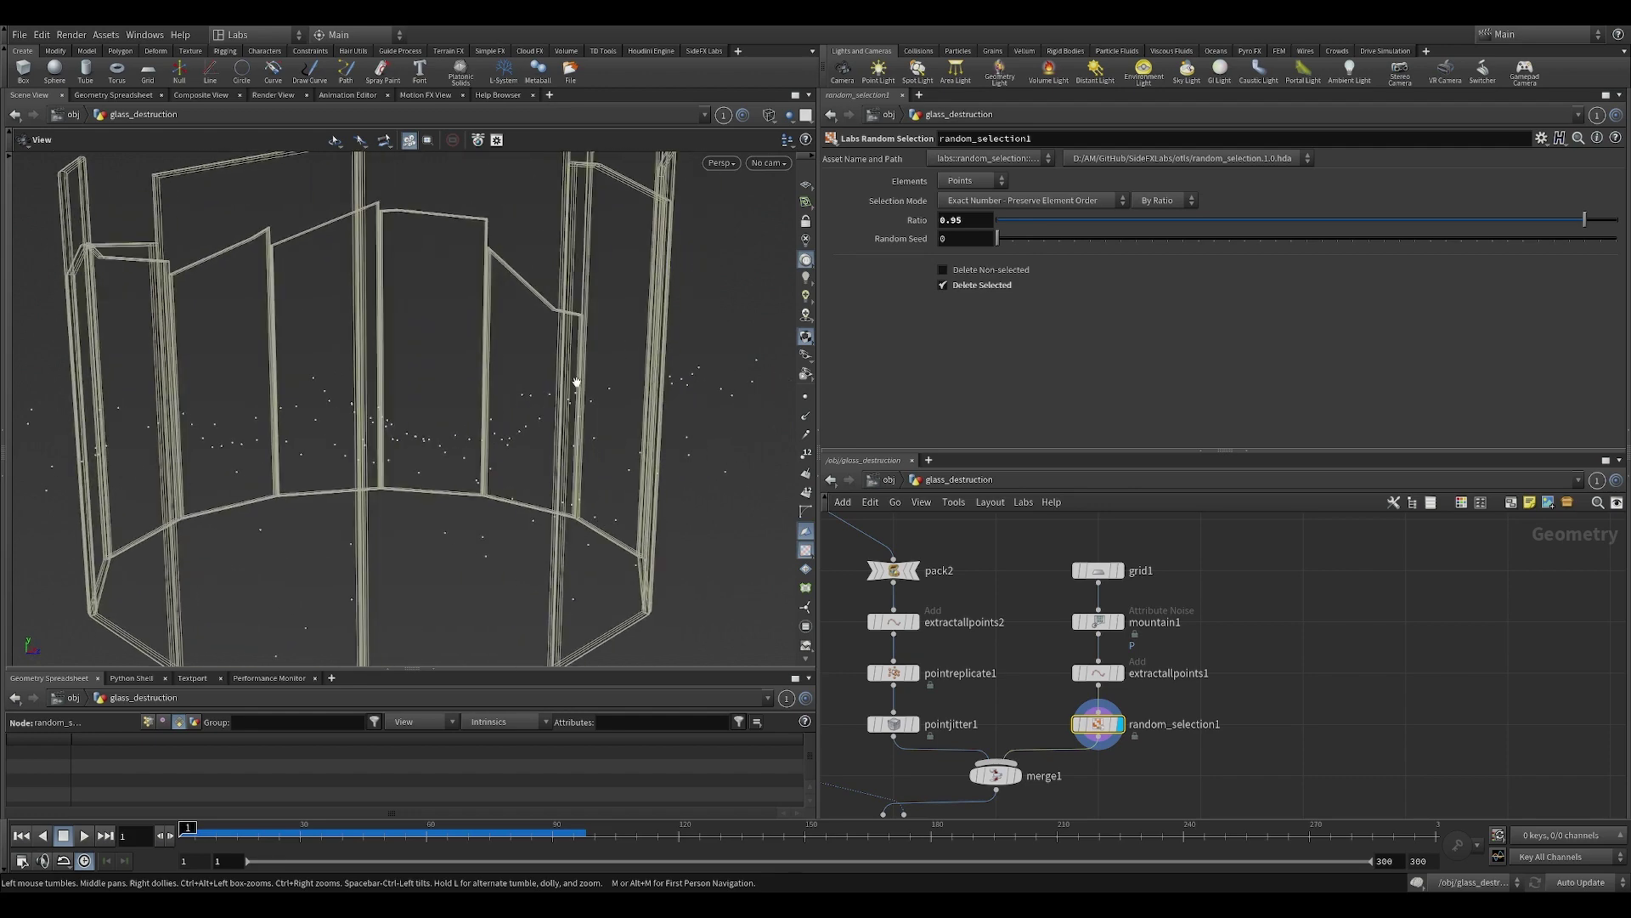
scroll(564, 383, up, 3)
Display merge1 to view the jittered points combined with the randomly selected grid points.
middle_drag(1016, 806, 1043, 721)
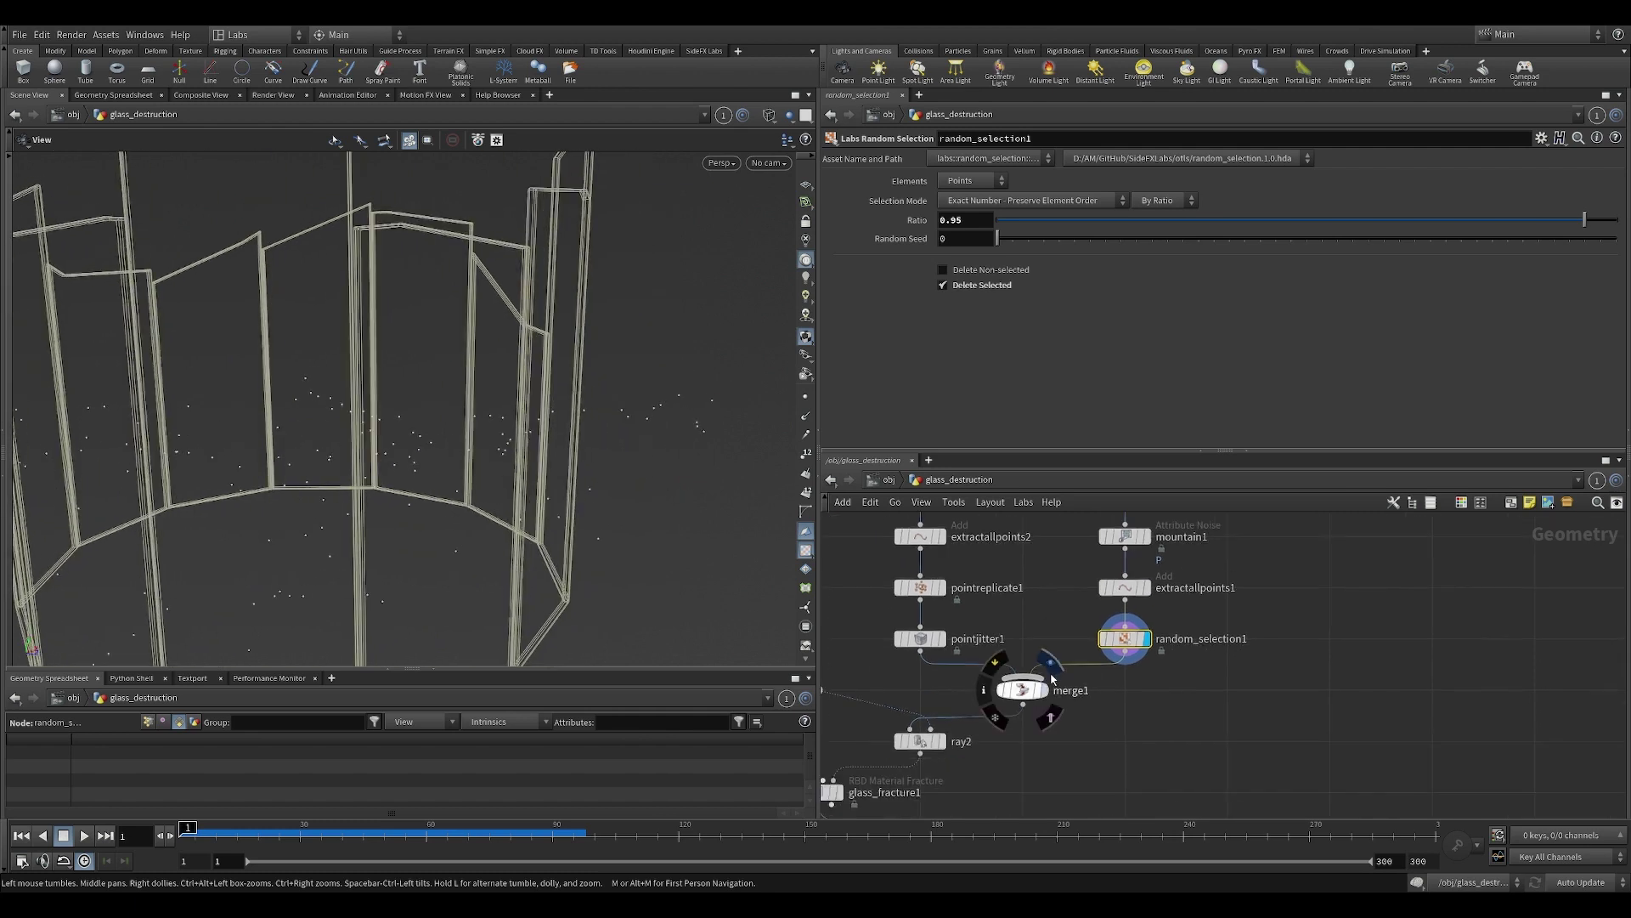
click(1044, 690)
scroll(595, 438, down, 5)
drag(502, 460, 620, 539)
Display ray2 with its parameters and examine the points projected onto the glass panels.
click(948, 723)
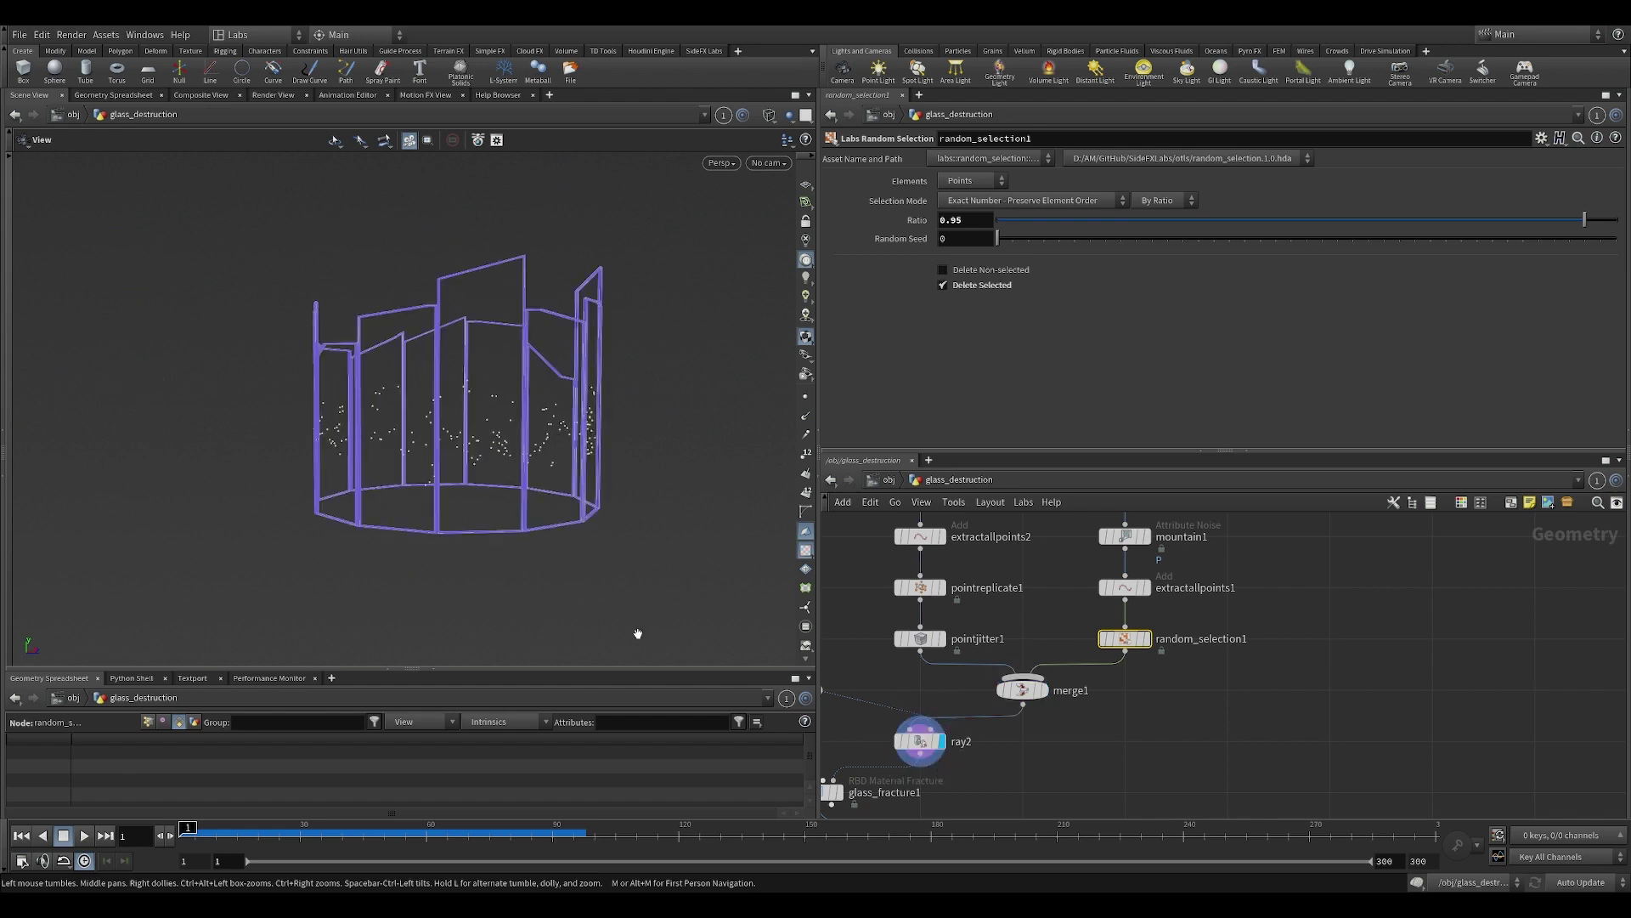
click(923, 740)
scroll(586, 403, up, 4)
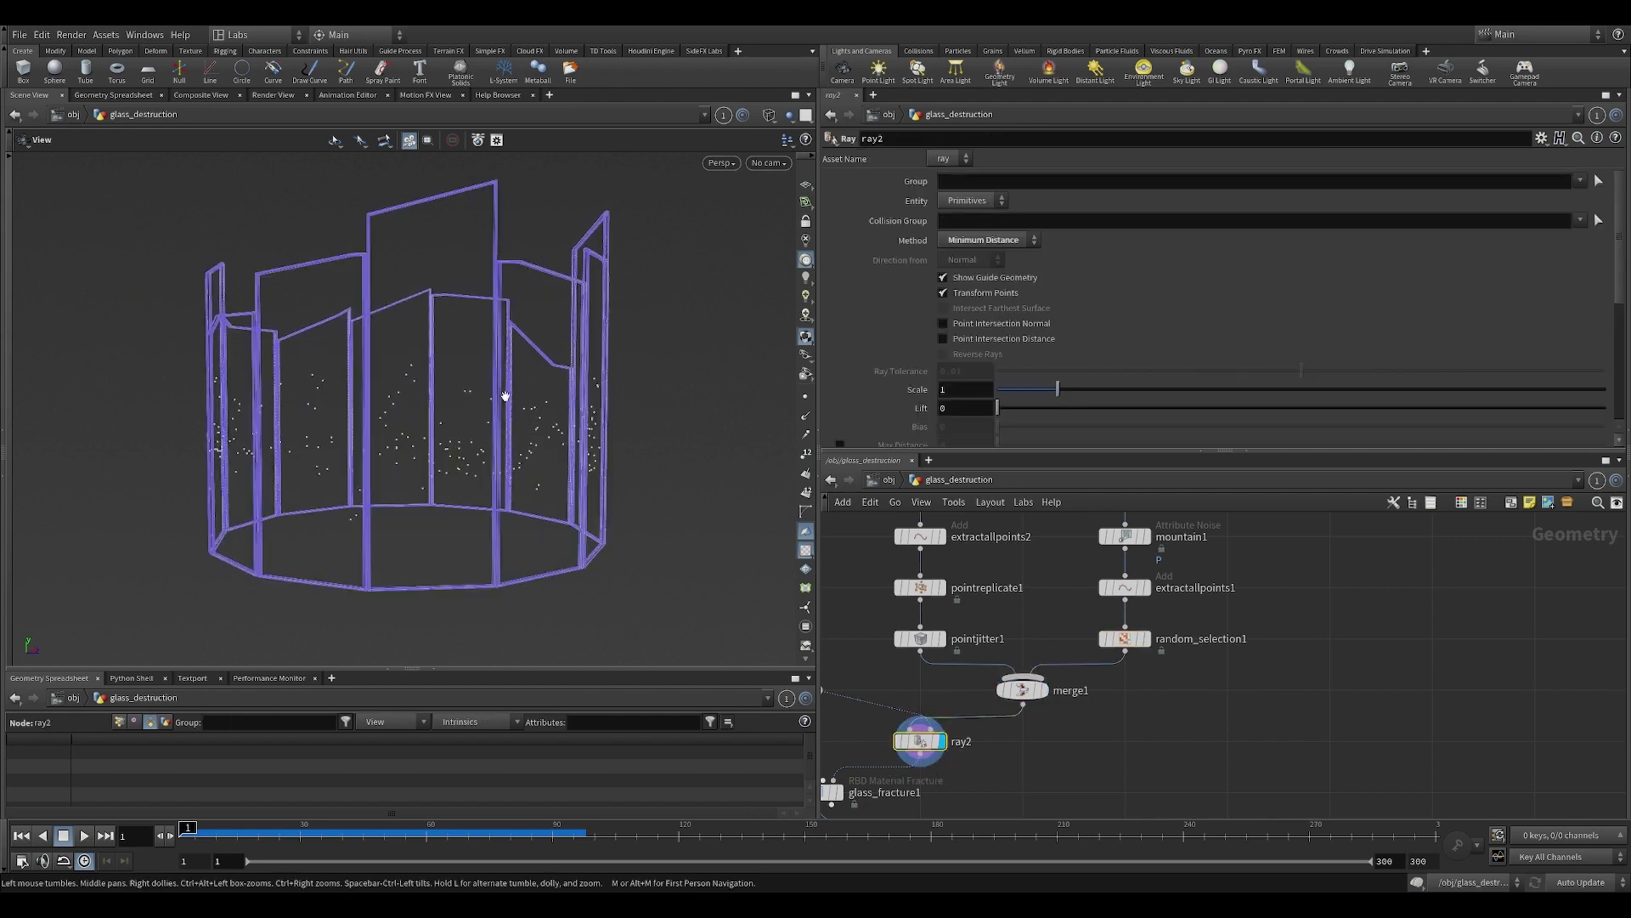
drag(502, 397, 444, 433)
Display glass_fracture1 with its crack settings and examine the fractured glass panels.
middle_drag(928, 683, 1130, 576)
scroll(1042, 668, up, 1)
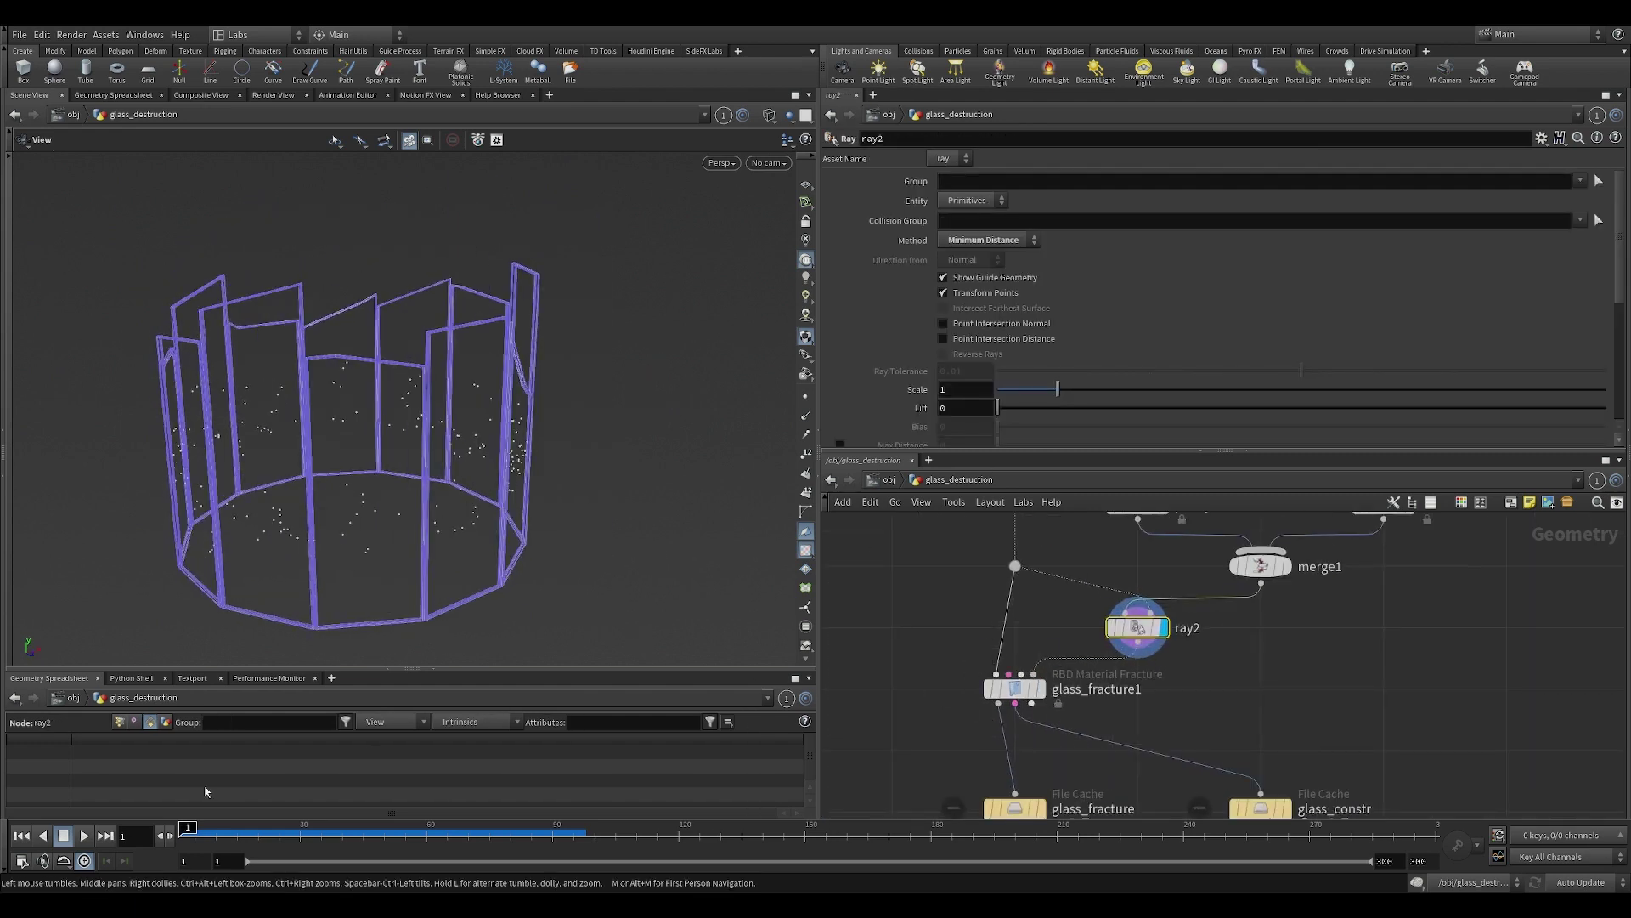
click(1047, 683)
click(1015, 688)
middle_drag(977, 723, 1020, 662)
drag(476, 510, 537, 515)
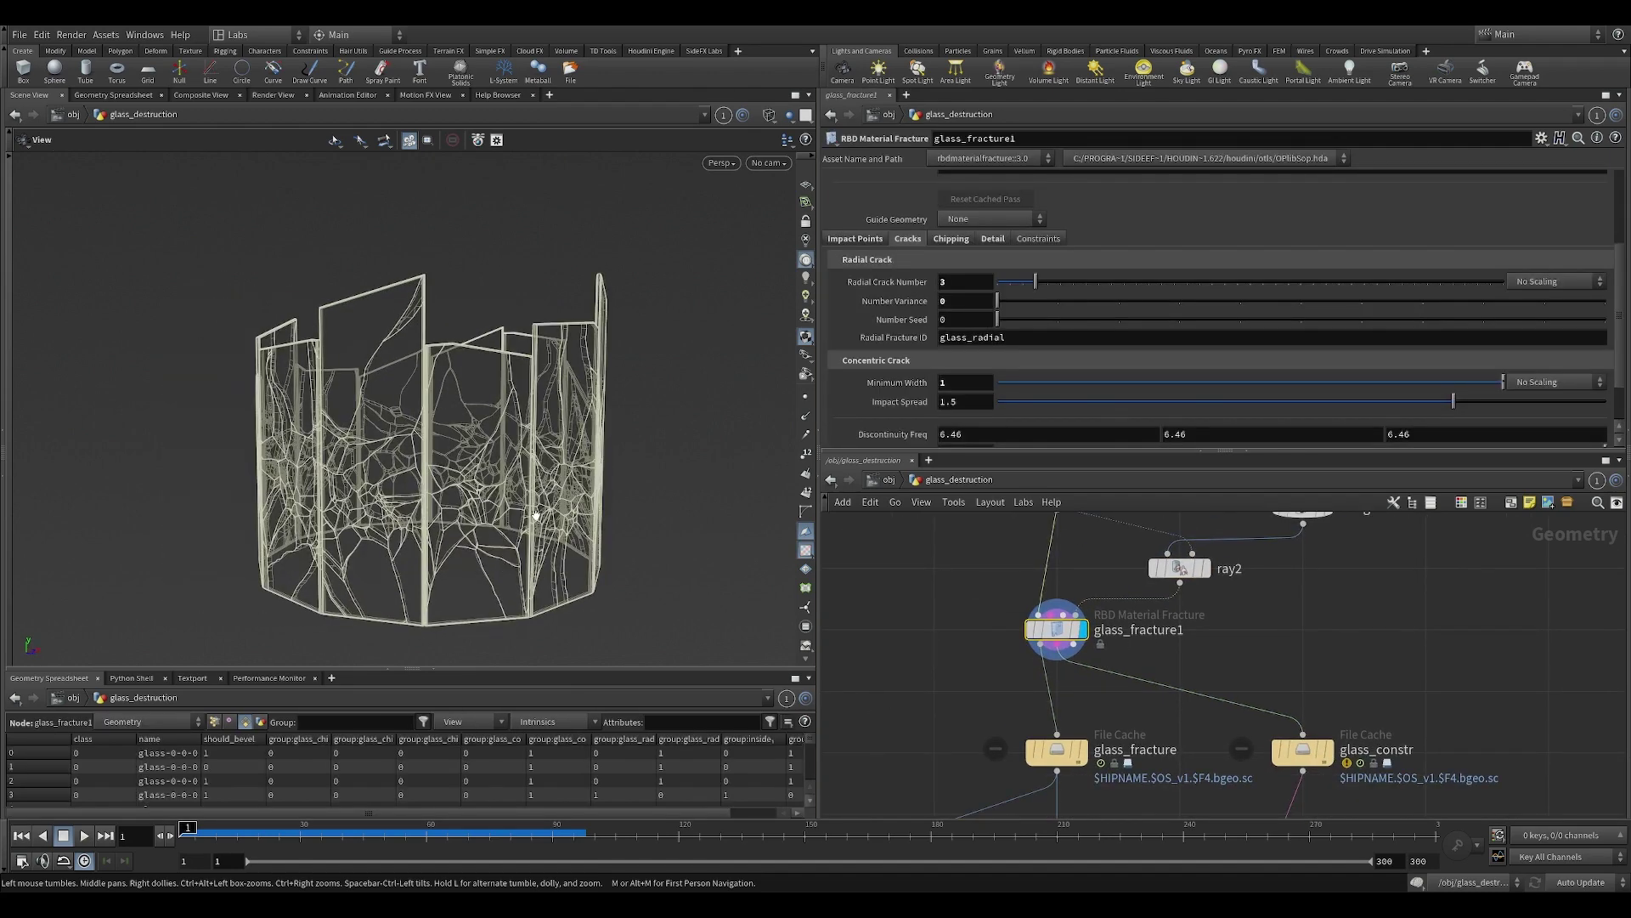
drag(599, 368, 497, 481)
Bypass glass_fracture1, reset its Radial Crack Number to 20 and concentric Minimum Width to 0.1, and re-enable the node.
click(1029, 631)
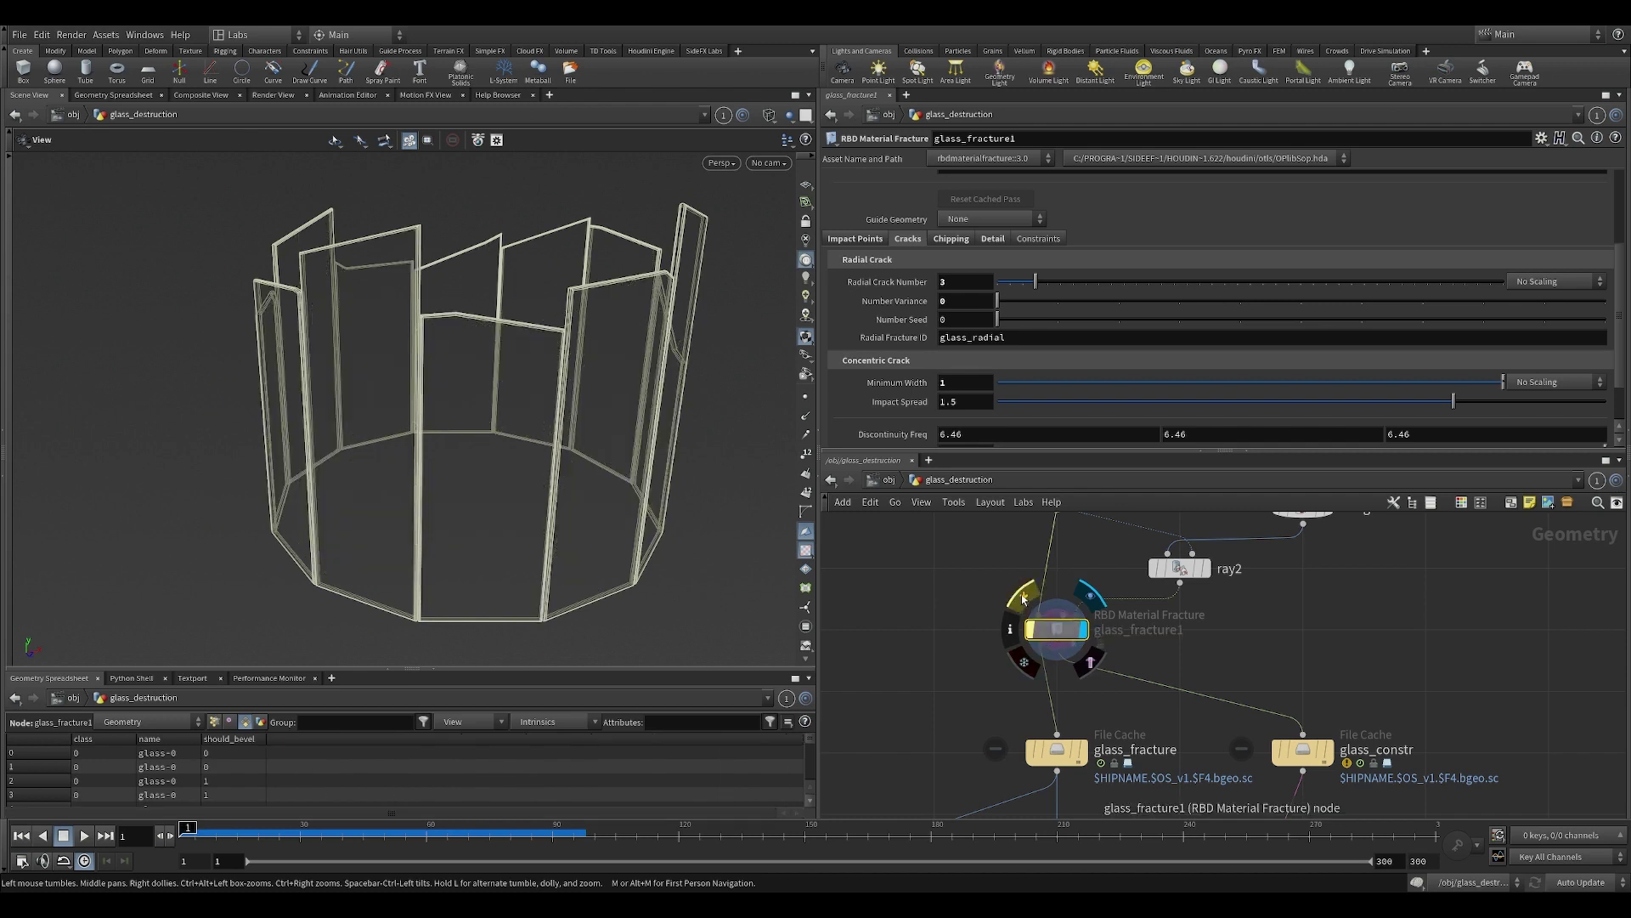
ctrl+middle_click(907, 283)
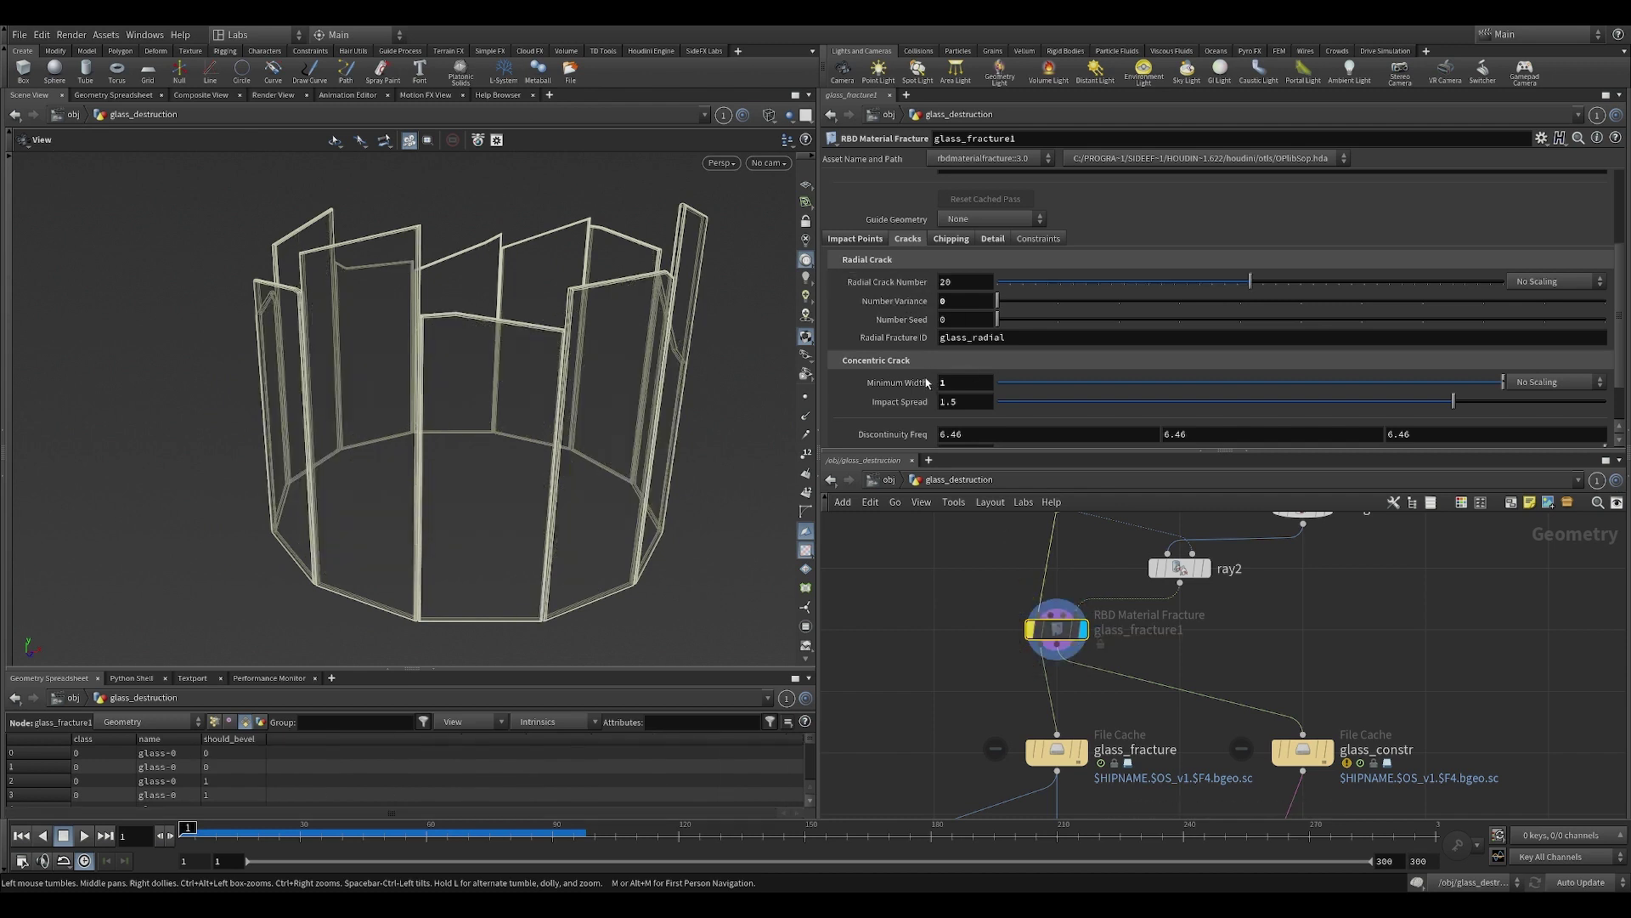
ctrl+middle_click(912, 383)
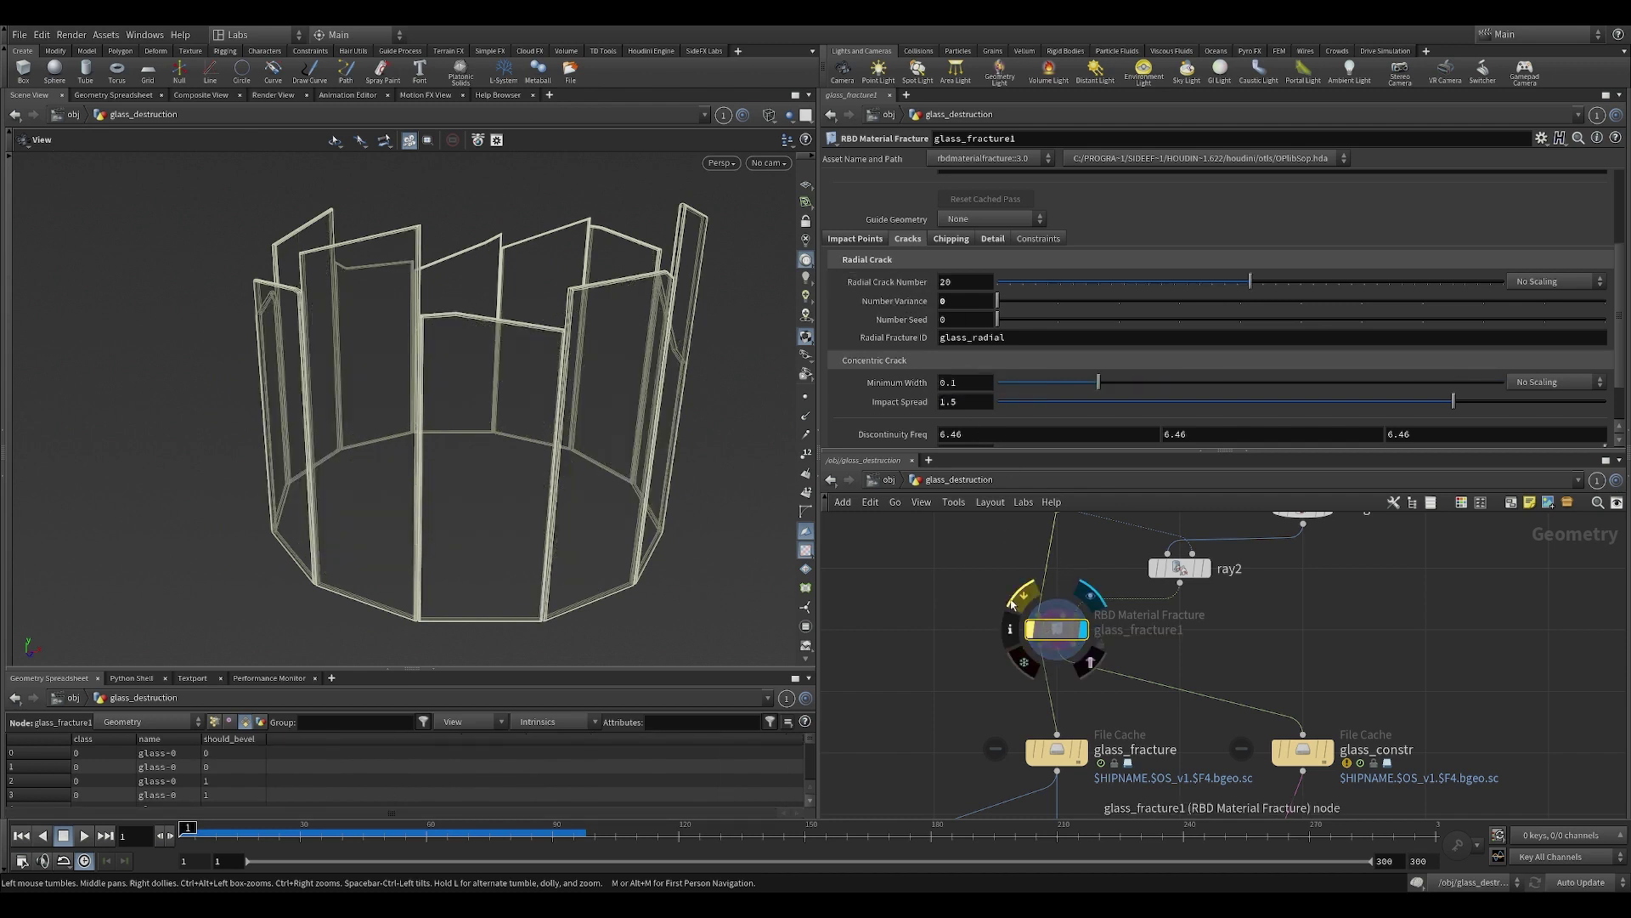
click(1012, 600)
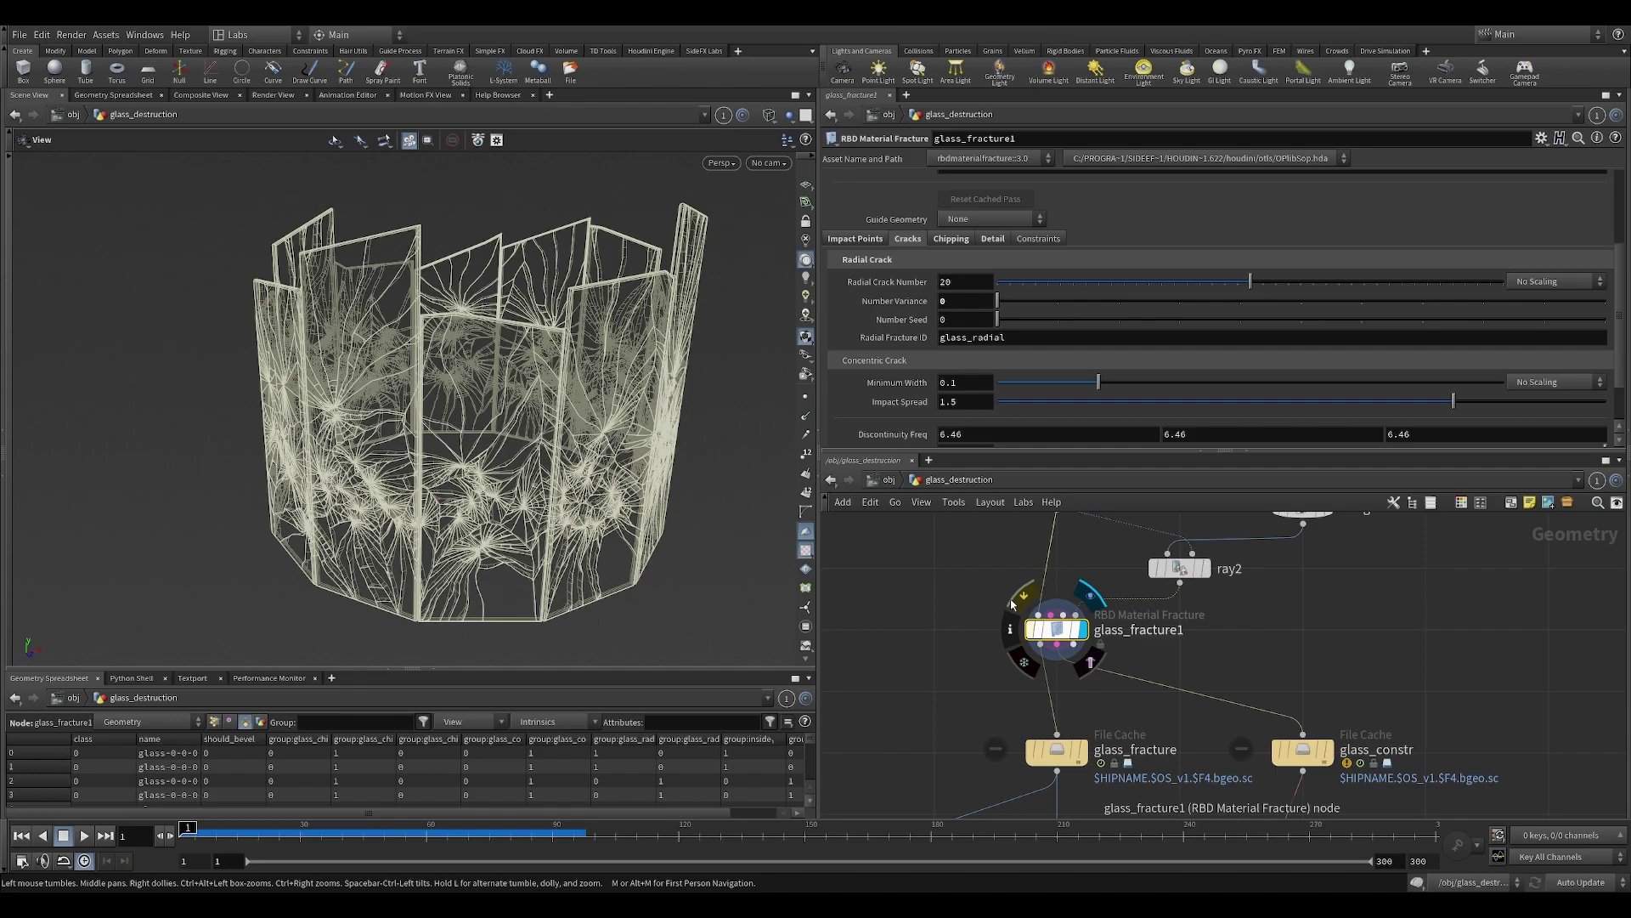
Examine the radial crack pattern around the impact points on the glass panels up close and from several angles.
drag(551, 451, 494, 410)
scroll(493, 409, up, 5)
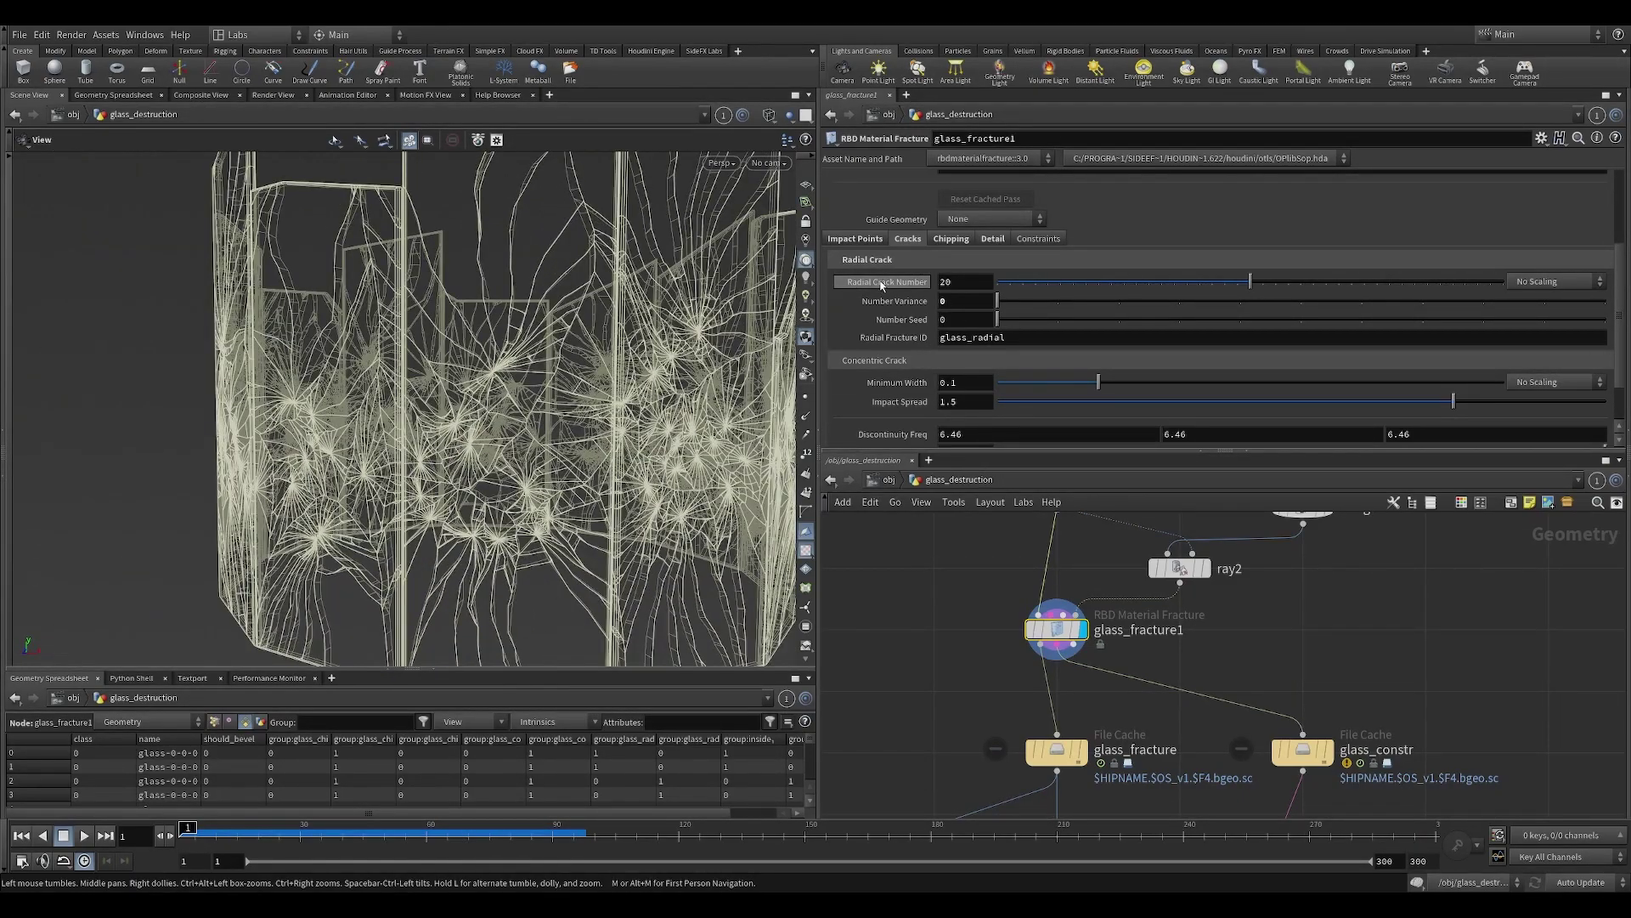
scroll(464, 415, down, 3)
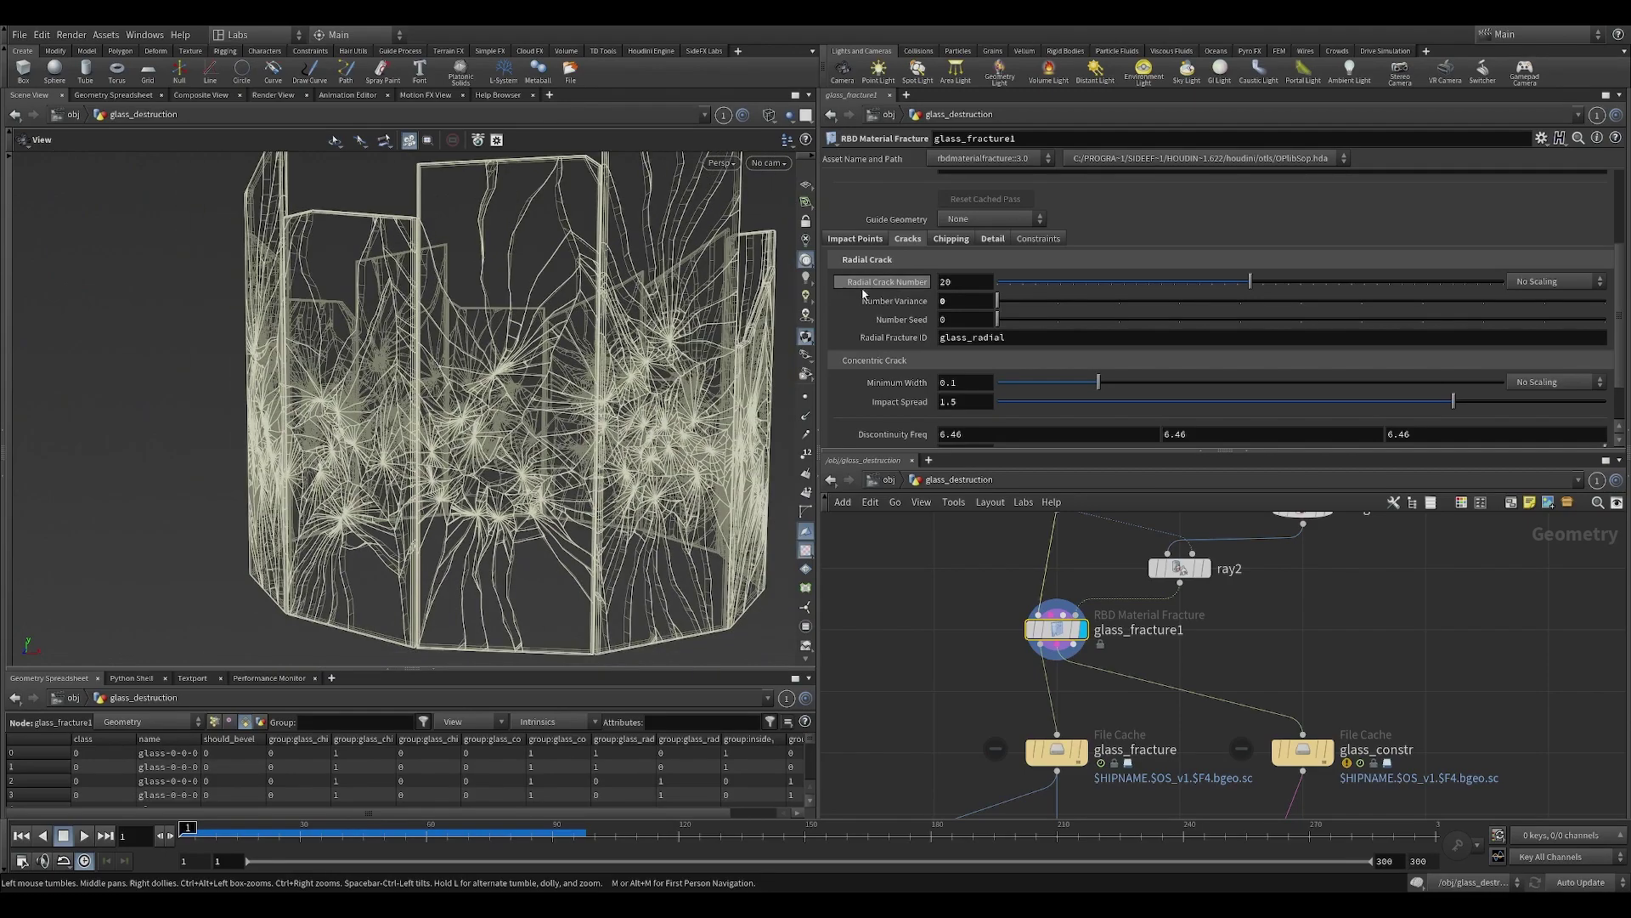
scroll(541, 367, up, 6)
scroll(548, 365, up, 2)
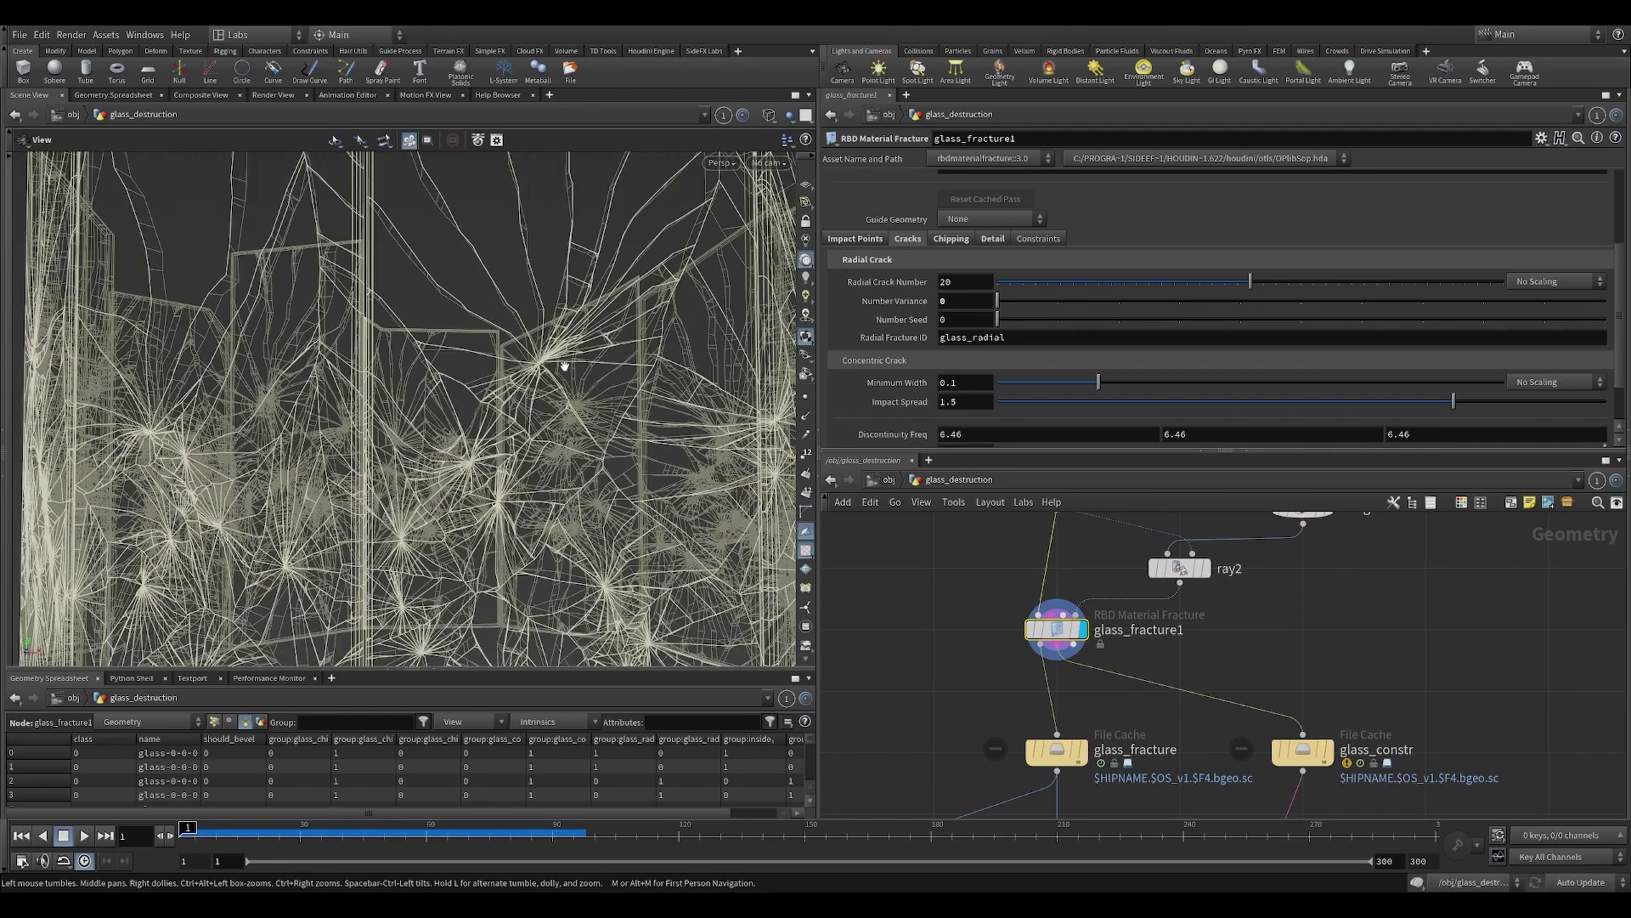
scroll(561, 364, down, 2)
drag(561, 363, 508, 415)
scroll(507, 415, up, 6)
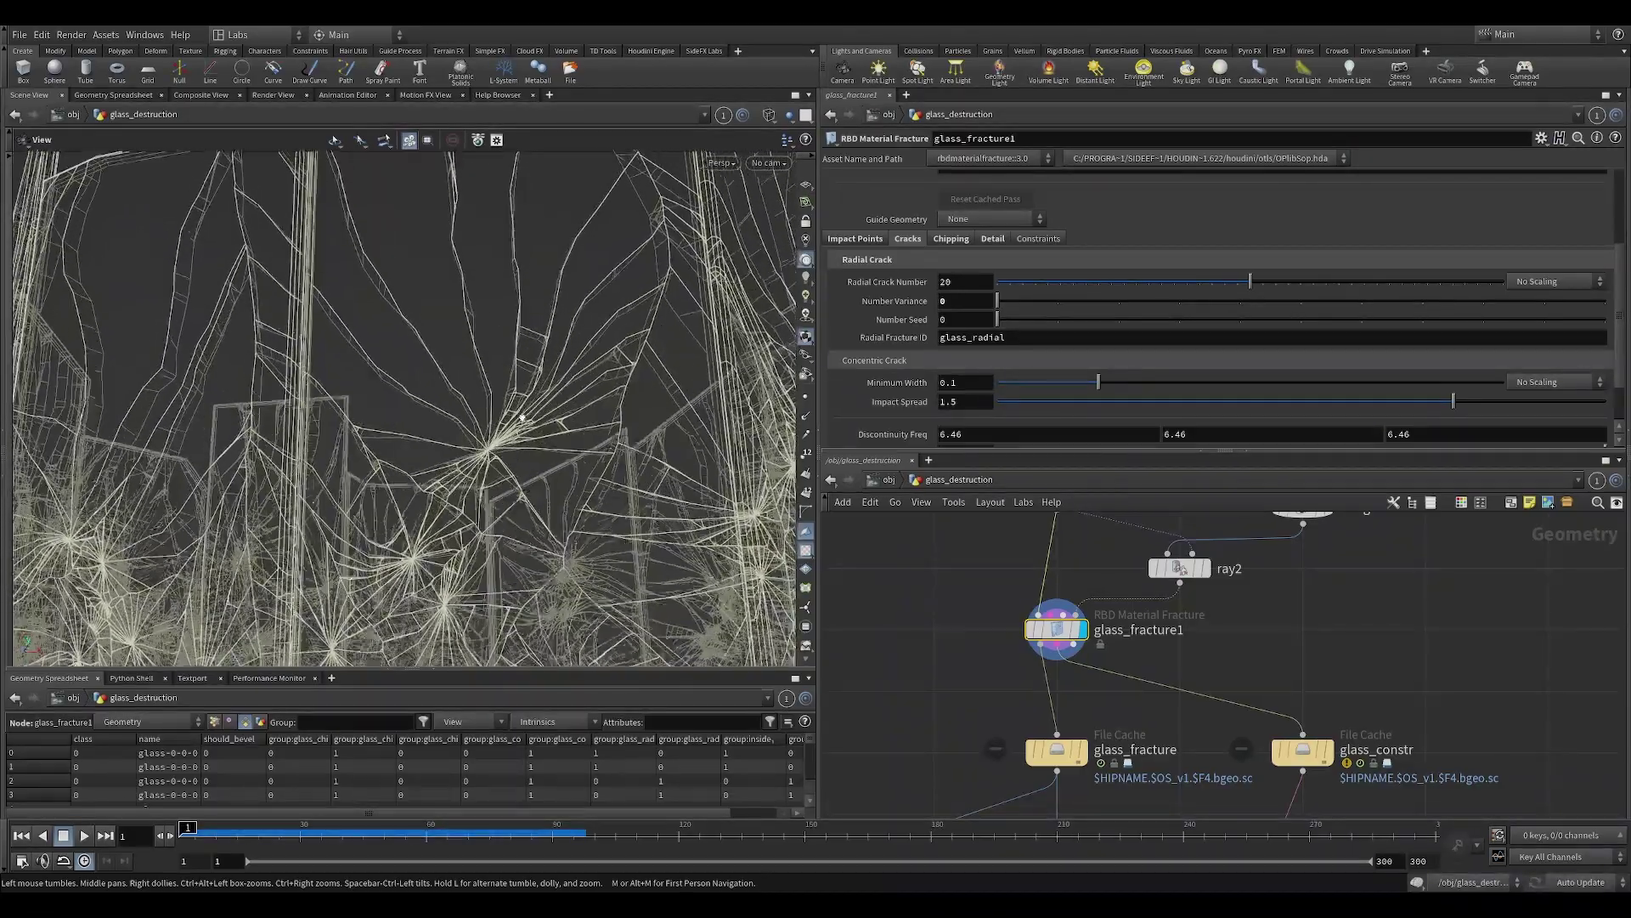
scroll(528, 441, up, 5)
drag(488, 384, 378, 326)
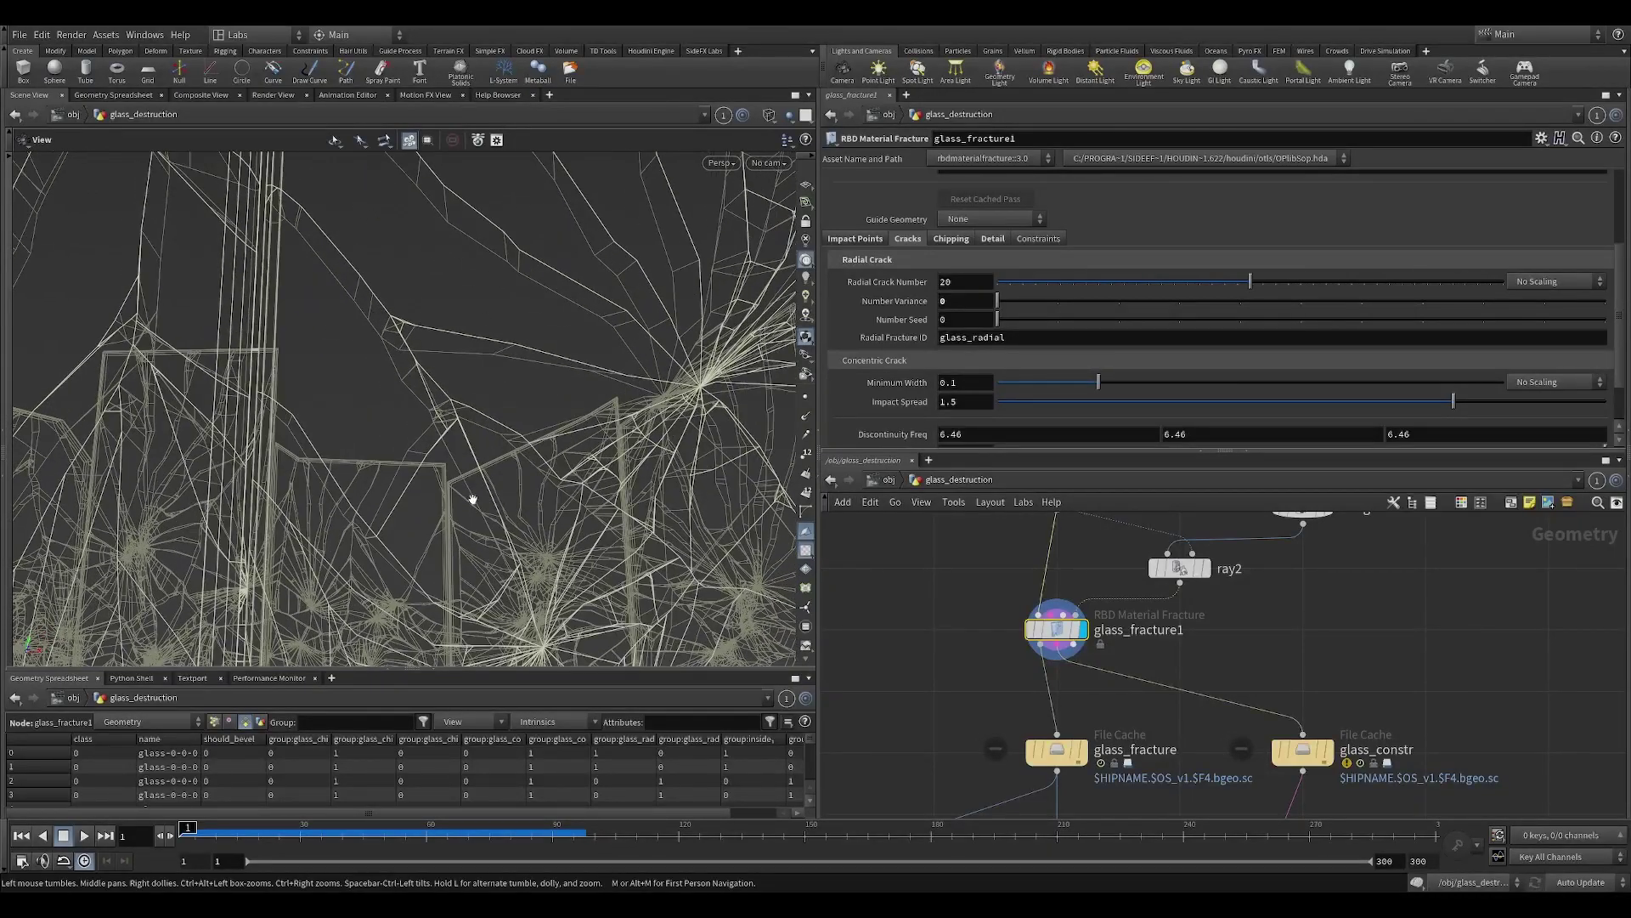
drag(465, 496, 407, 368)
drag(373, 451, 432, 396)
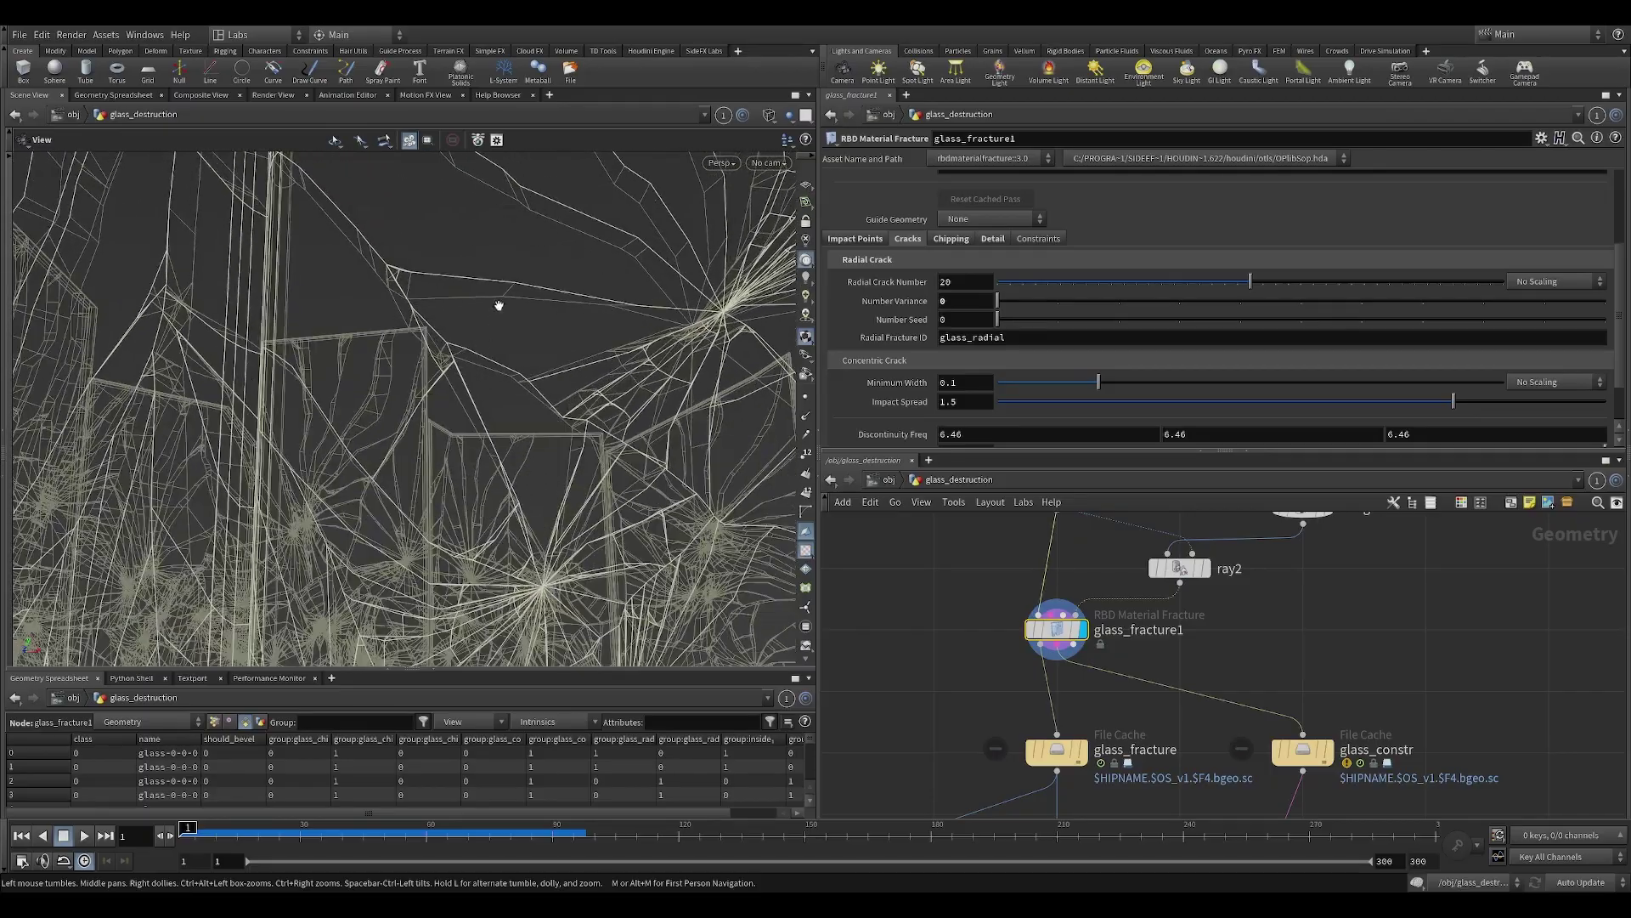
drag(501, 307, 544, 382)
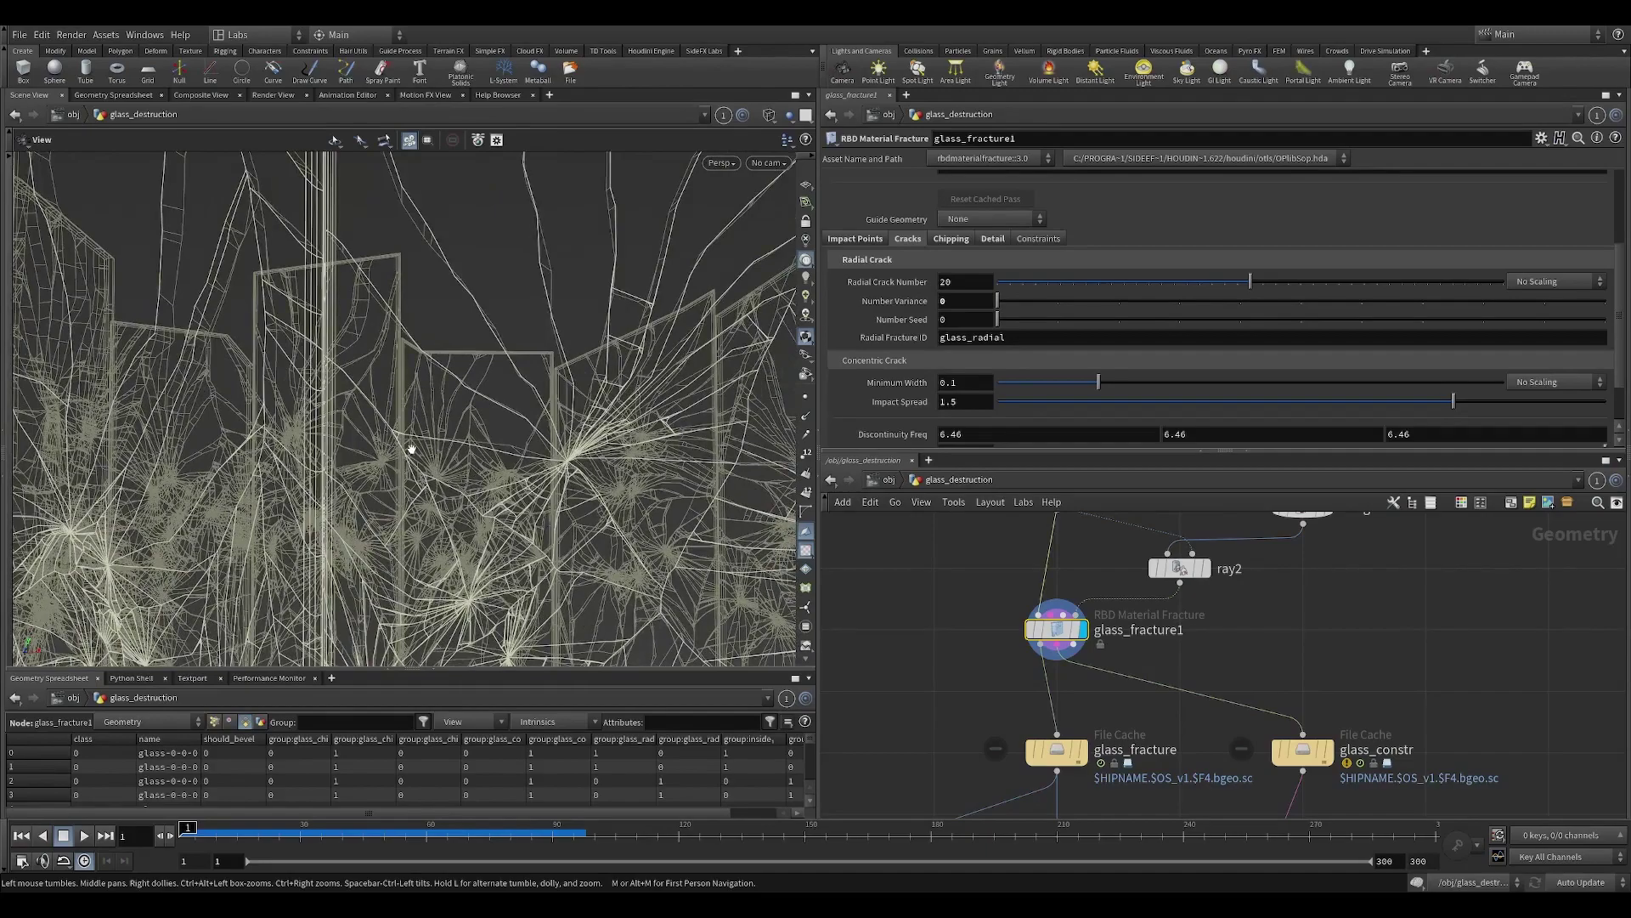
drag(413, 448, 515, 315)
drag(631, 283, 598, 306)
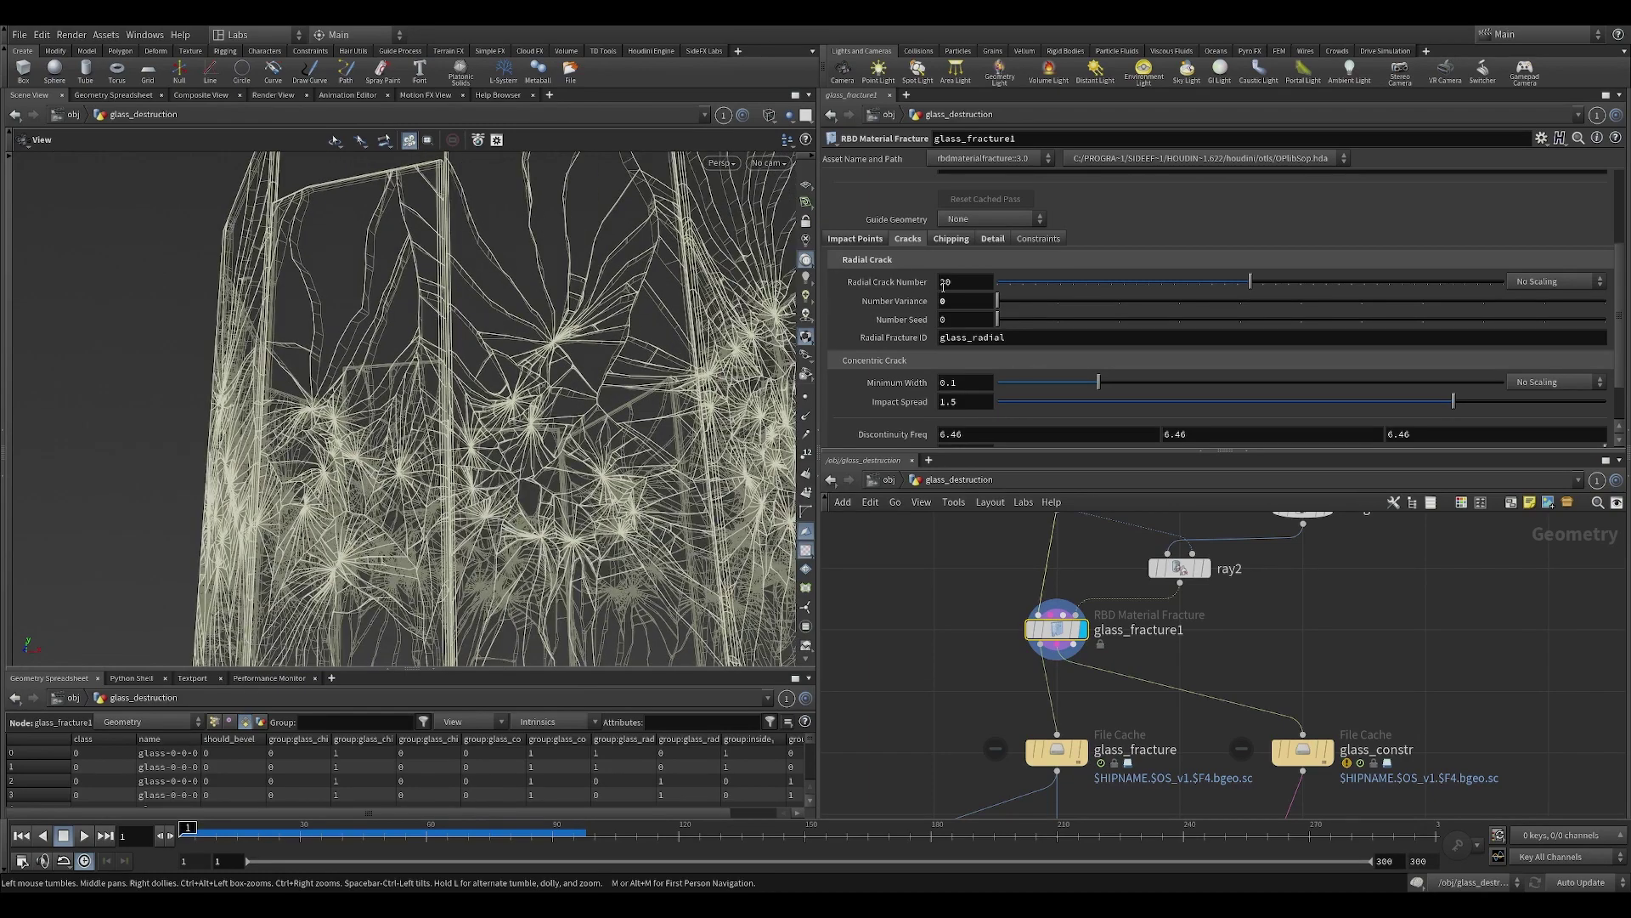
scroll(488, 368, down, 5)
drag(488, 368, 594, 366)
middle_drag(670, 323, 531, 392)
drag(532, 391, 578, 380)
scroll(748, 245, up, 5)
Set glass_fracture1's Radial Crack Number to 3.
click(975, 285)
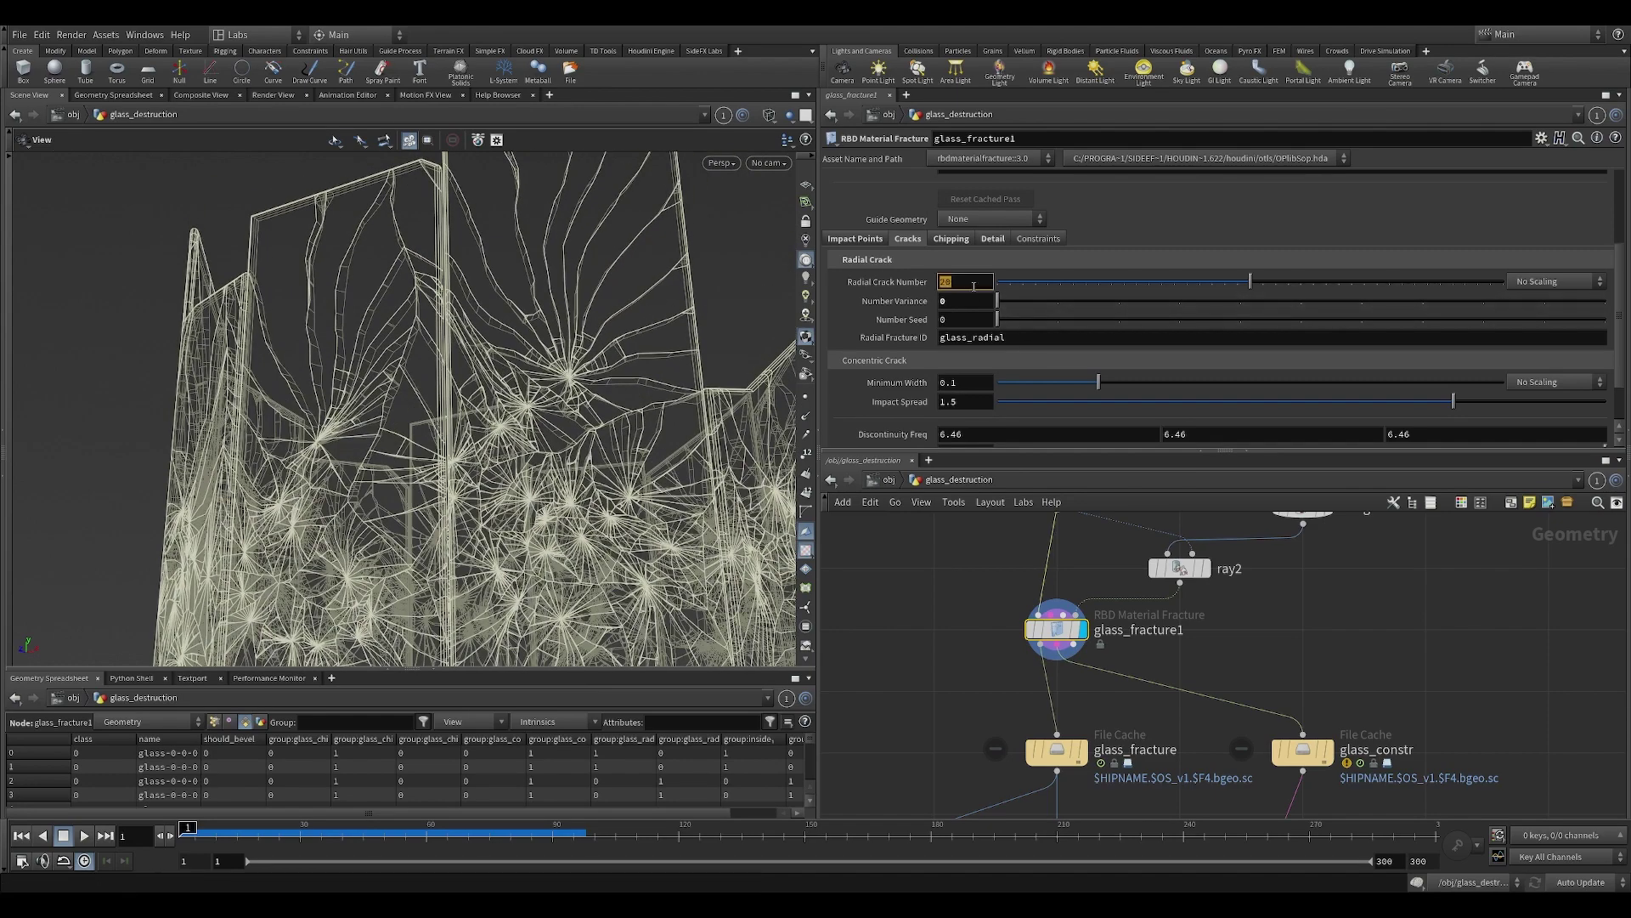
text(3)
key(Return)
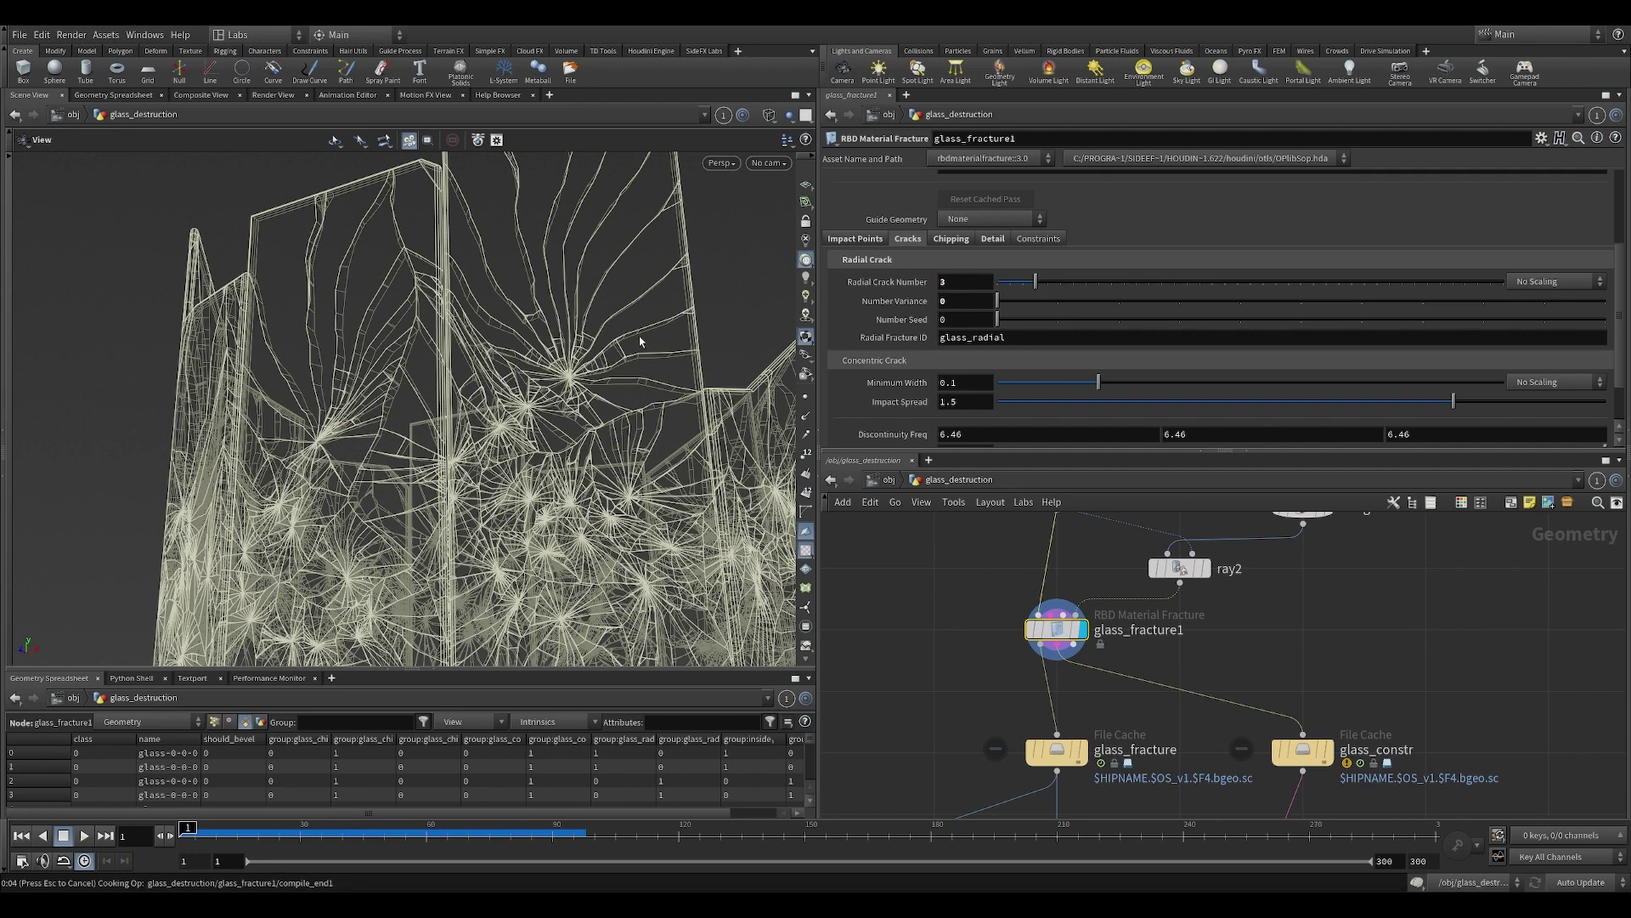
Examine the concentric cracks between the radial ones across the panels, from the overall shape down to the lower pieces.
right_drag(555, 377, 374, 437)
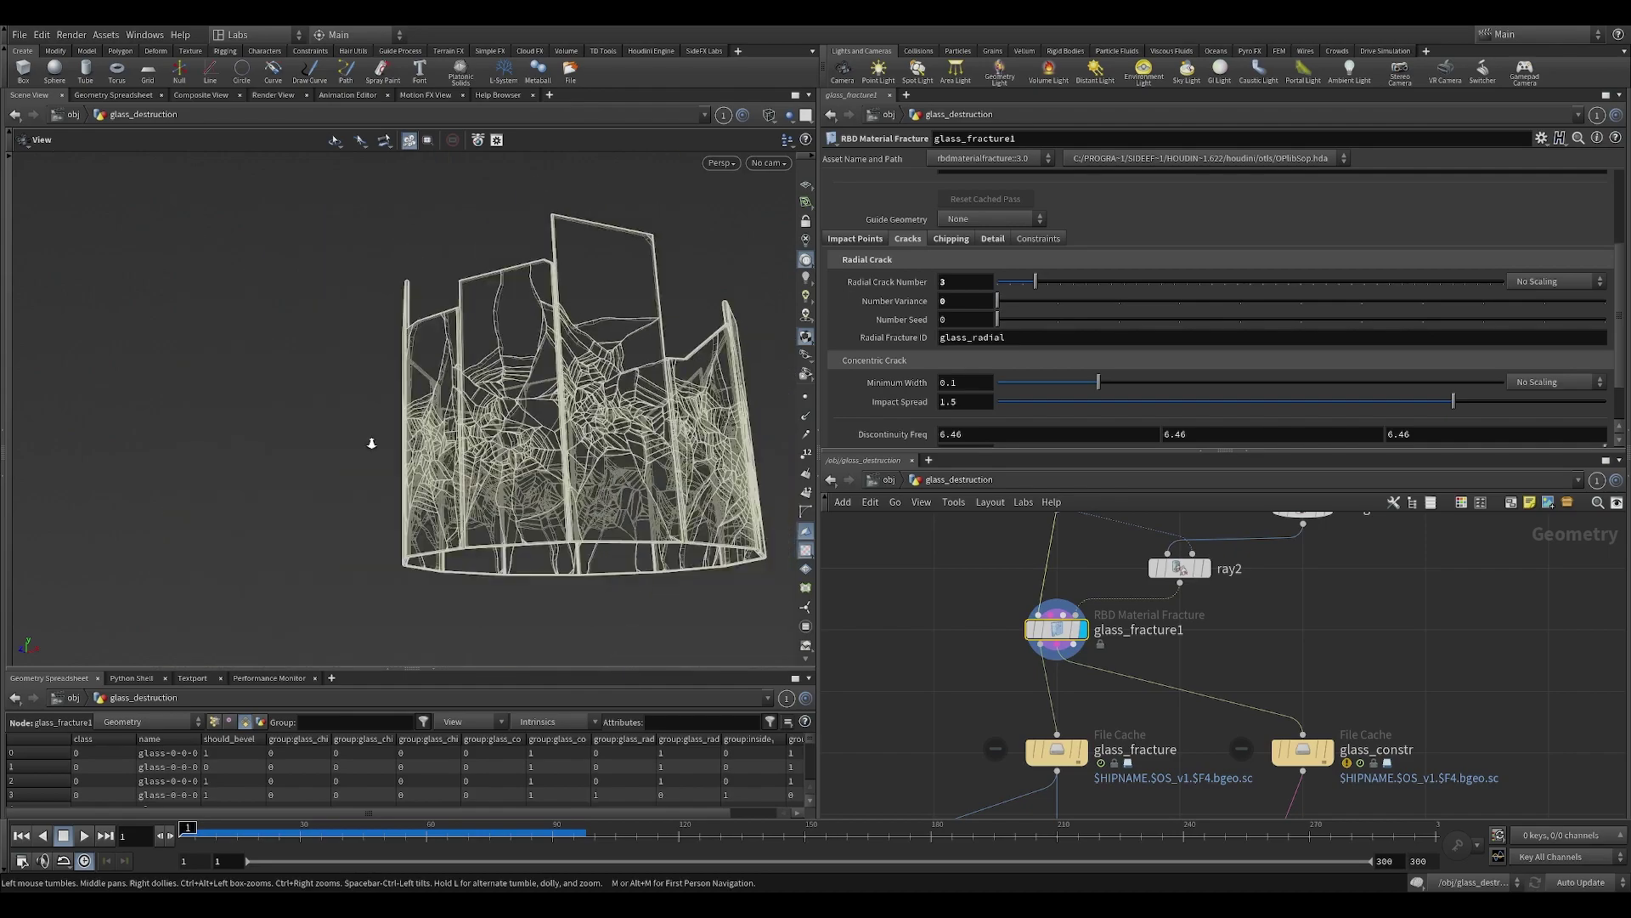
drag(375, 437, 537, 412)
right_drag(537, 412, 568, 393)
mouse_move(568, 394)
mouse_down()
mouse_move(546, 357)
mouse_move(559, 384)
mouse_up()
middle_drag(558, 408, 561, 369)
drag(561, 369, 748, 400)
middle_drag(748, 400, 581, 464)
middle_drag(428, 547, 538, 536)
drag(539, 535, 453, 526)
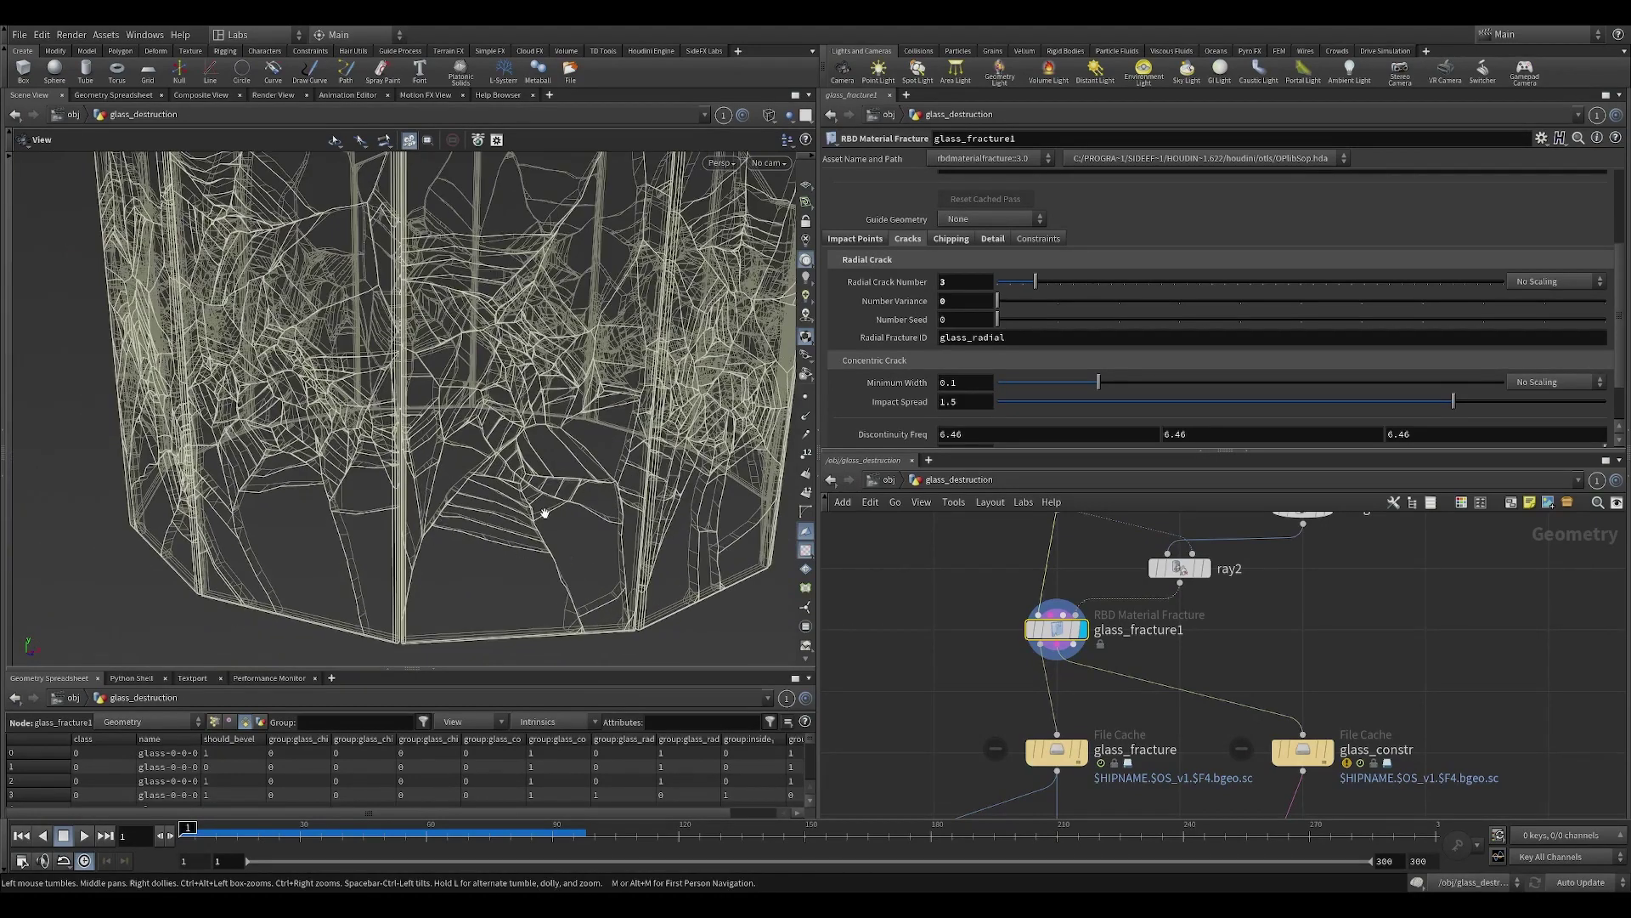
middle_drag(492, 518, 469, 516)
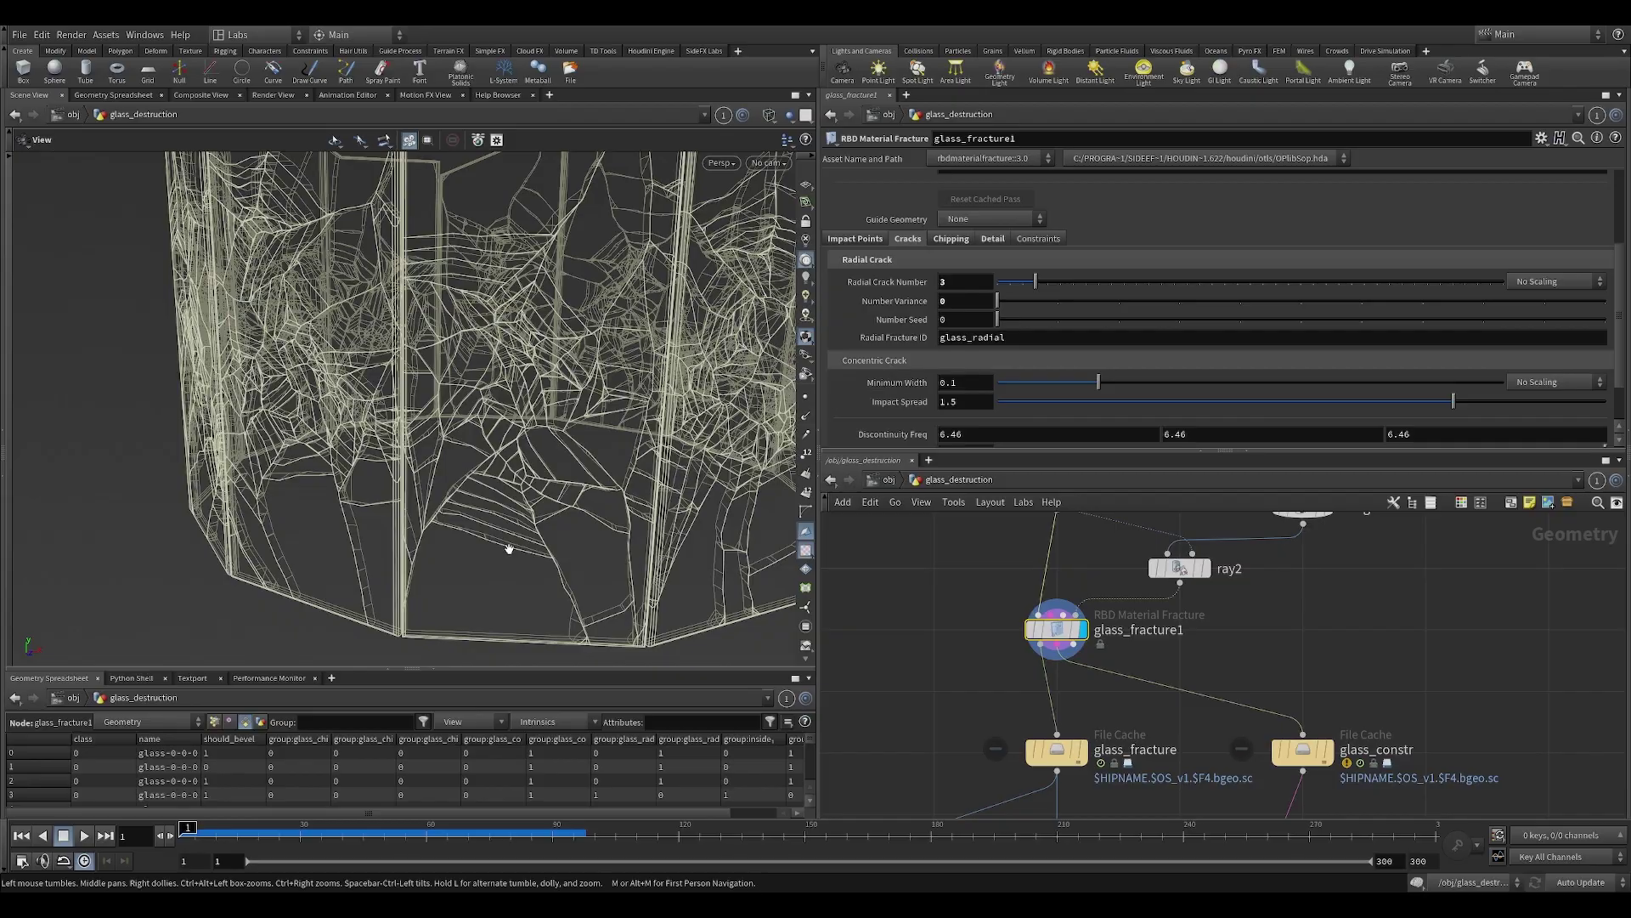
drag(560, 543, 562, 504)
drag(472, 296, 542, 459)
right_drag(542, 460, 267, 500)
drag(268, 499, 602, 392)
right_drag(601, 393, 950, 374)
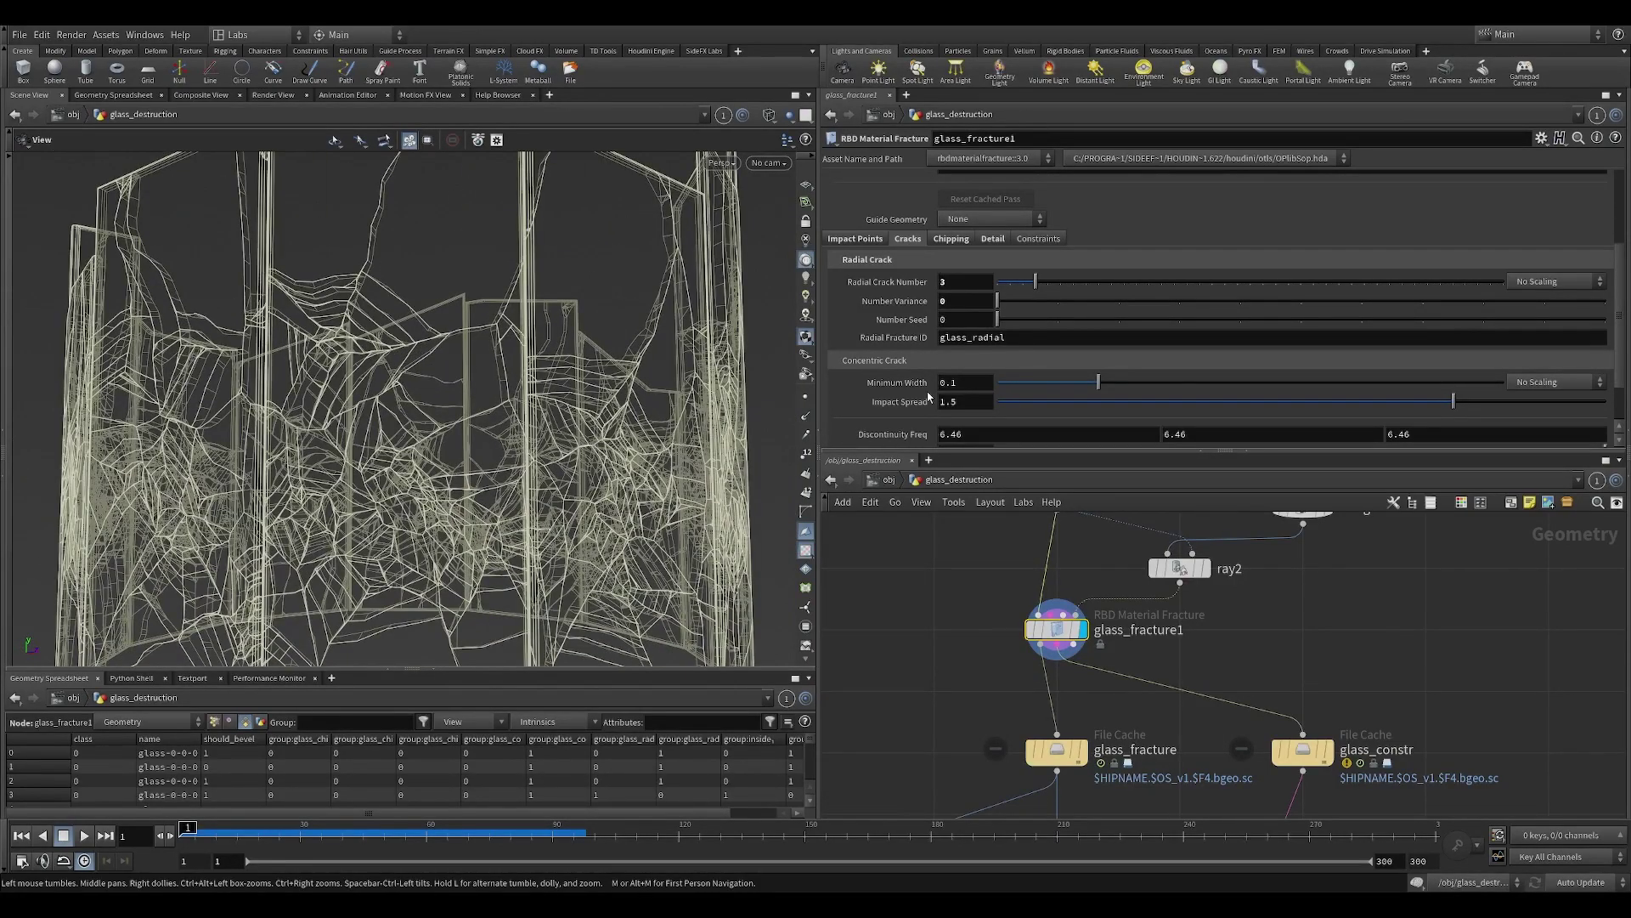
Set the concentric crack Minimum Width to 1 and inspect the recooked fracture.
mouse_move(898, 390)
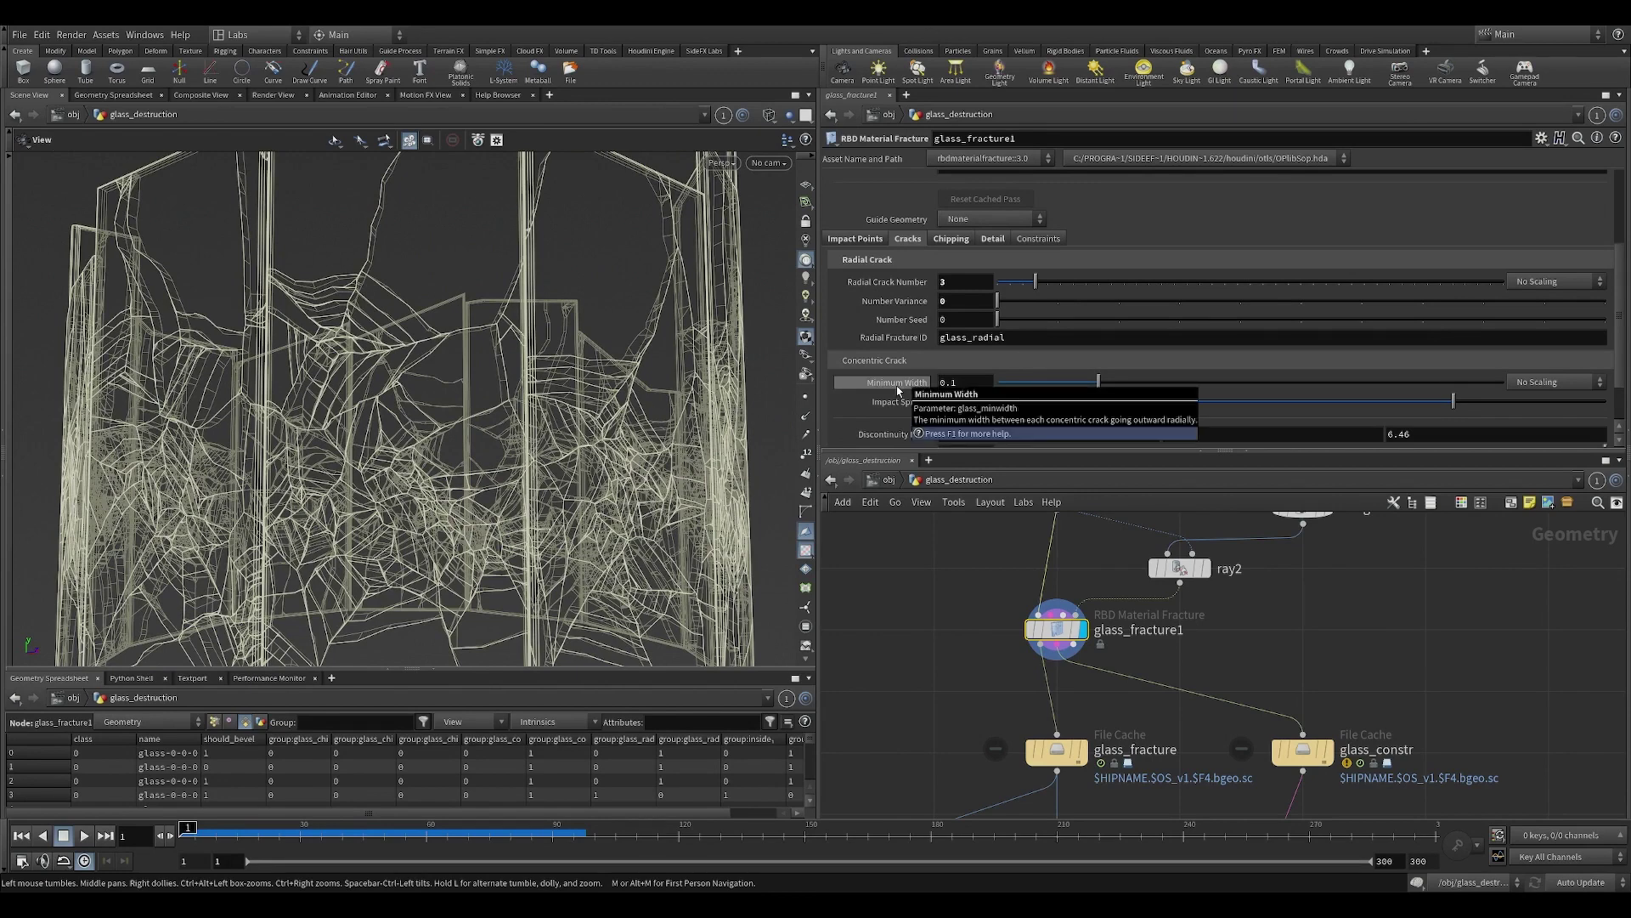
drag(381, 432, 594, 272)
double_click(973, 381)
text(1)
key(Return)
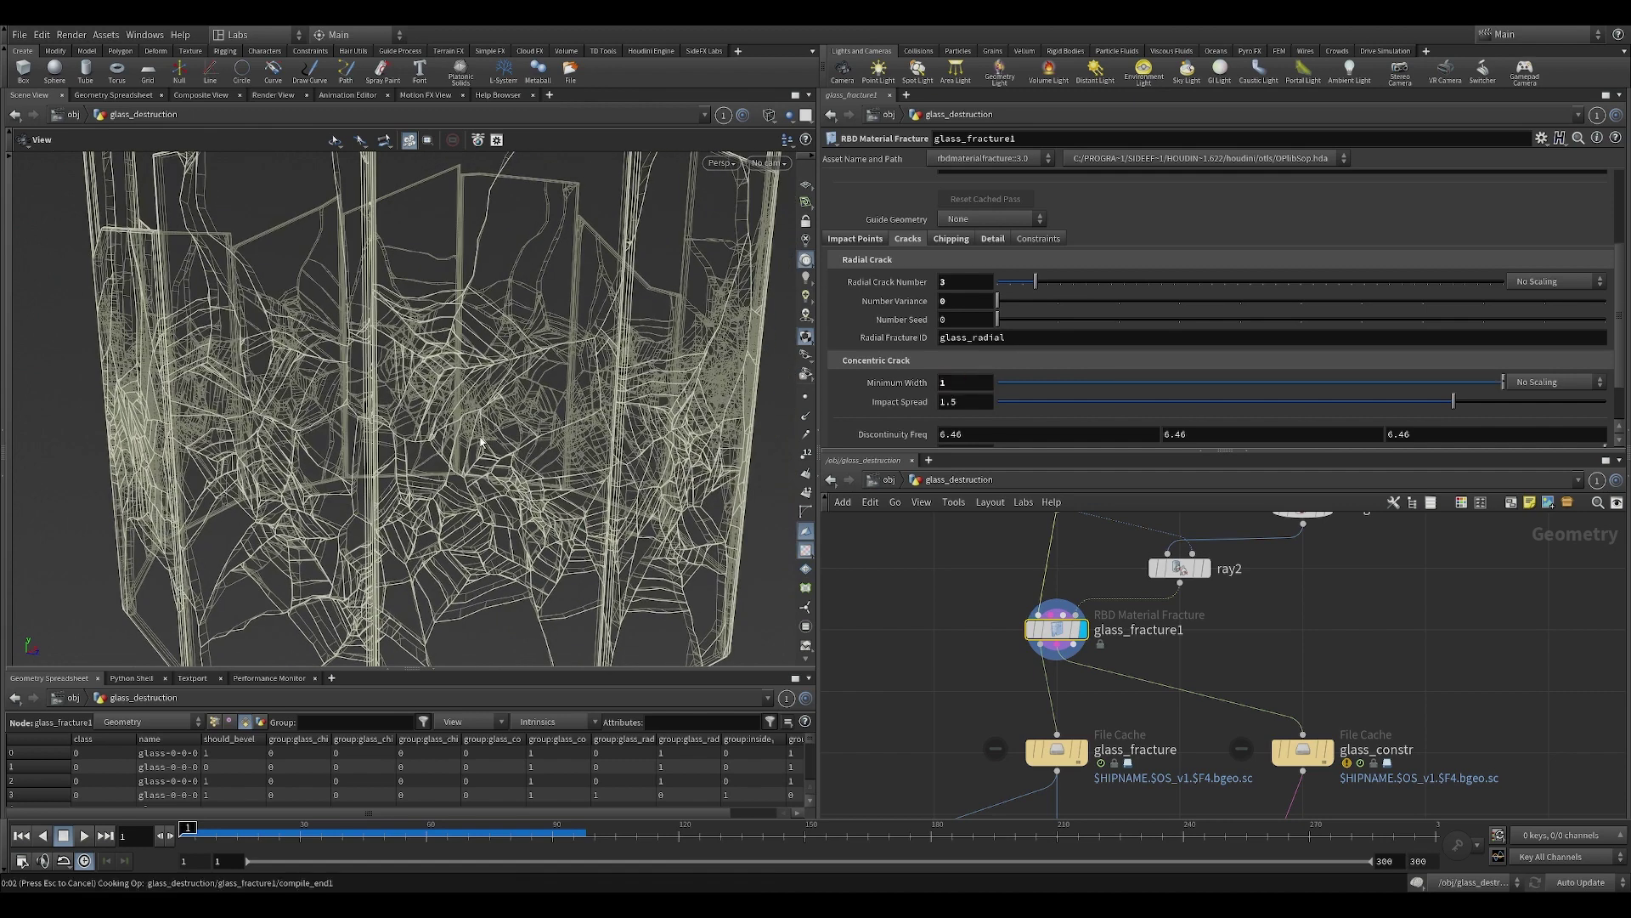
right_drag(536, 487, 292, 527)
drag(292, 528, 491, 487)
drag(331, 486, 490, 433)
right_drag(489, 433, 624, 376)
Open glass_fracture1's detail size and edge noise settings and examine how the crack edges look across the panels.
click(992, 239)
click(994, 298)
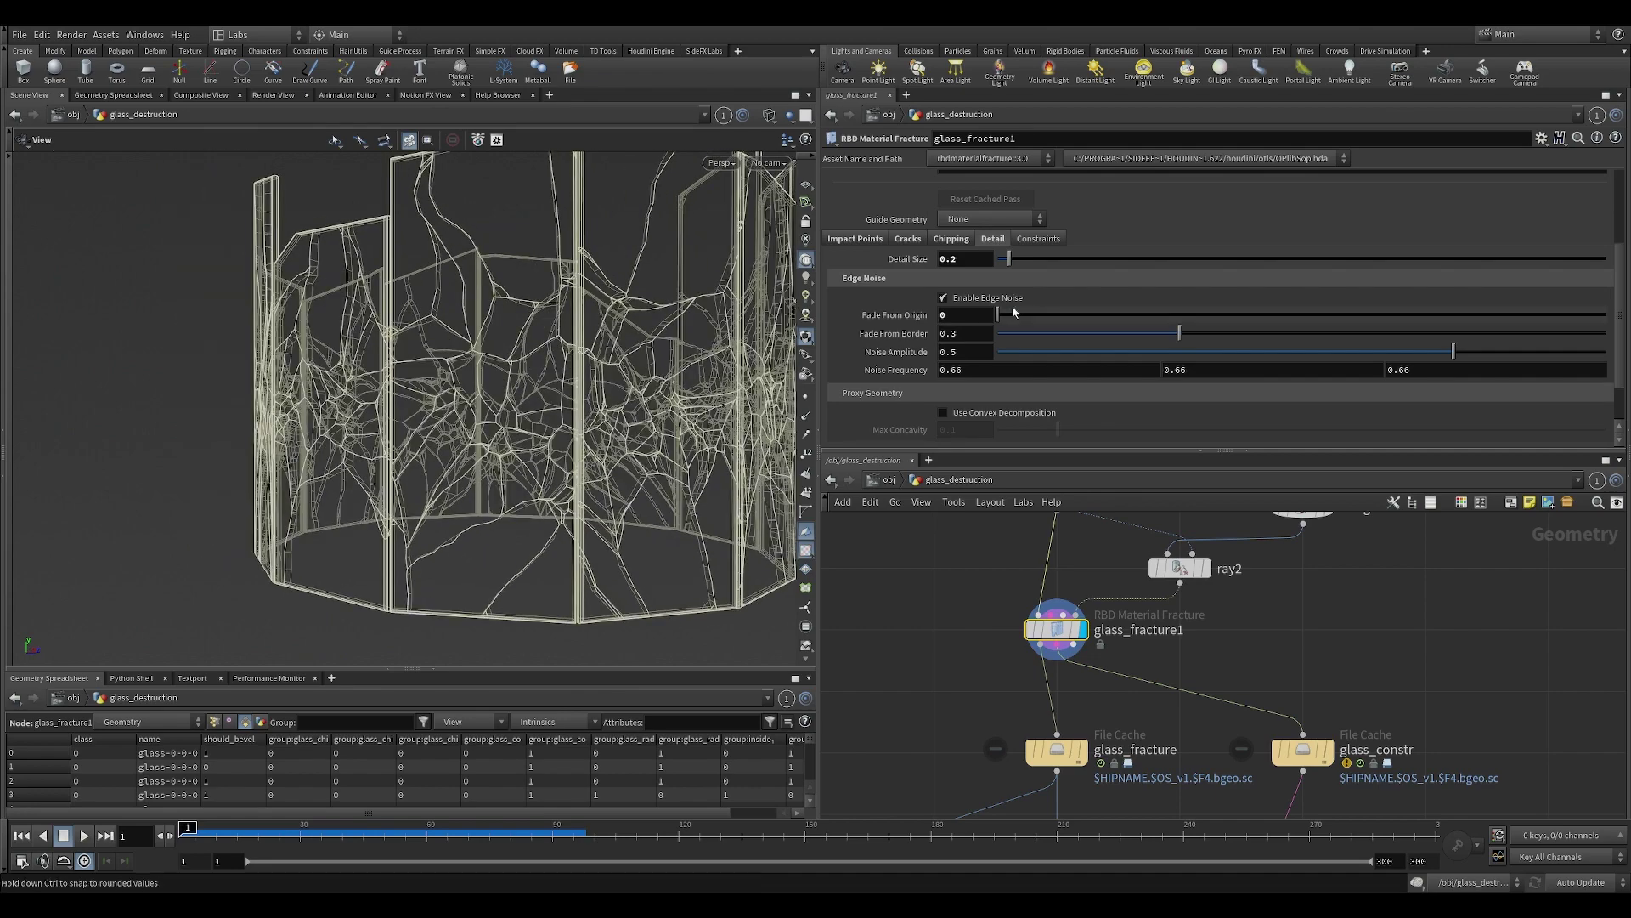
drag(649, 368, 515, 367)
right_drag(551, 206, 484, 237)
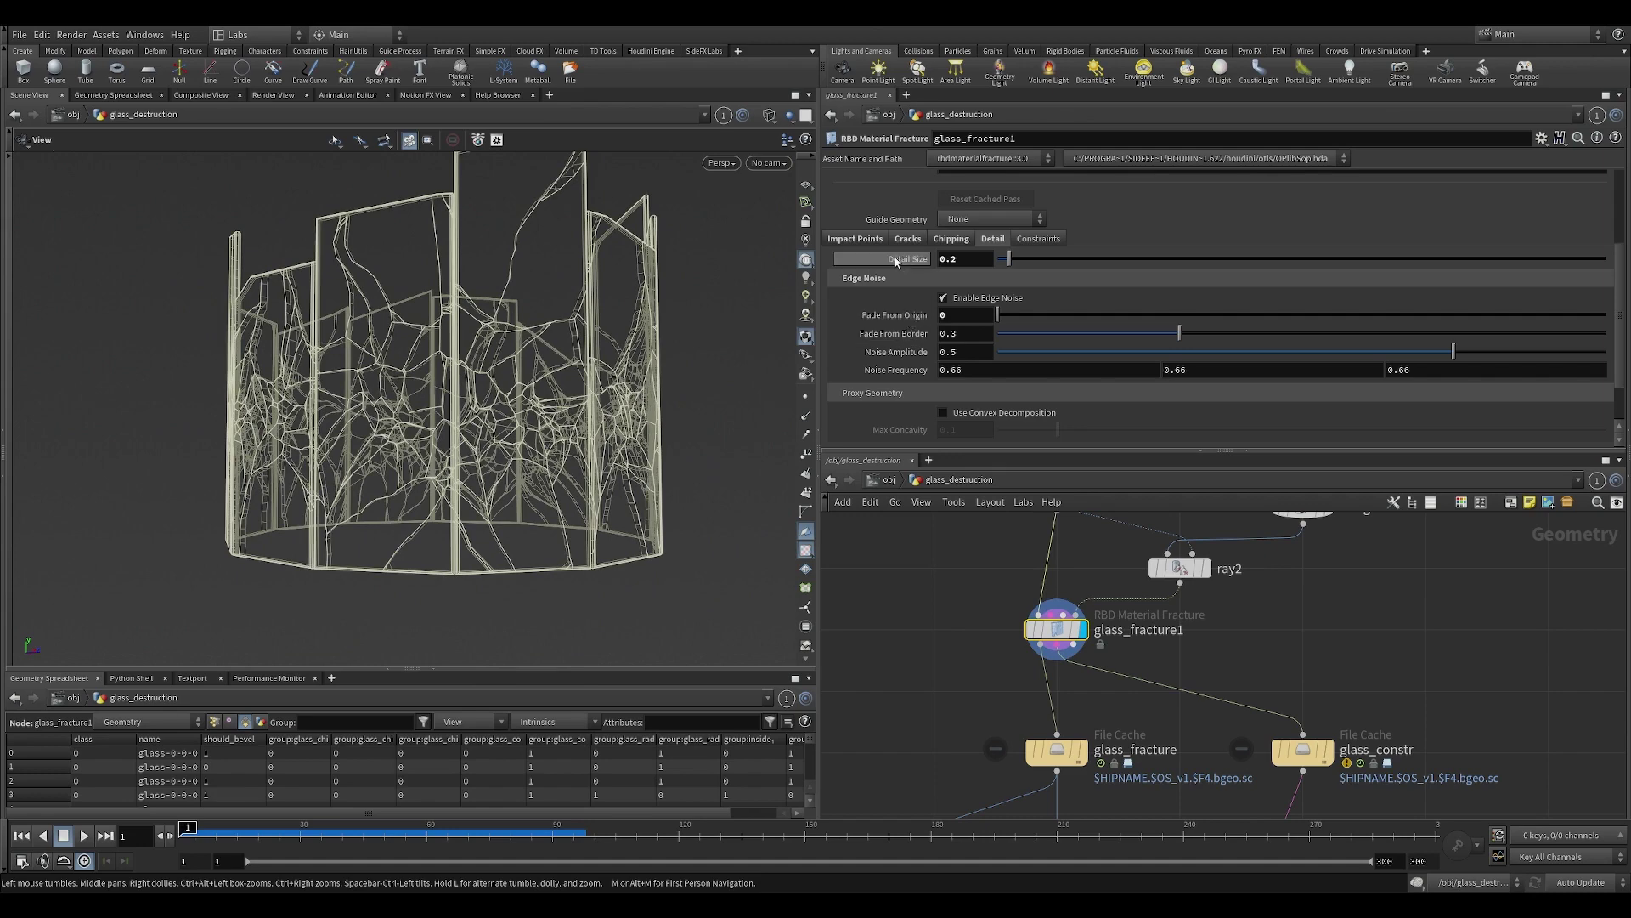
drag(478, 282, 460, 287)
right_drag(461, 286, 497, 258)
drag(497, 258, 533, 210)
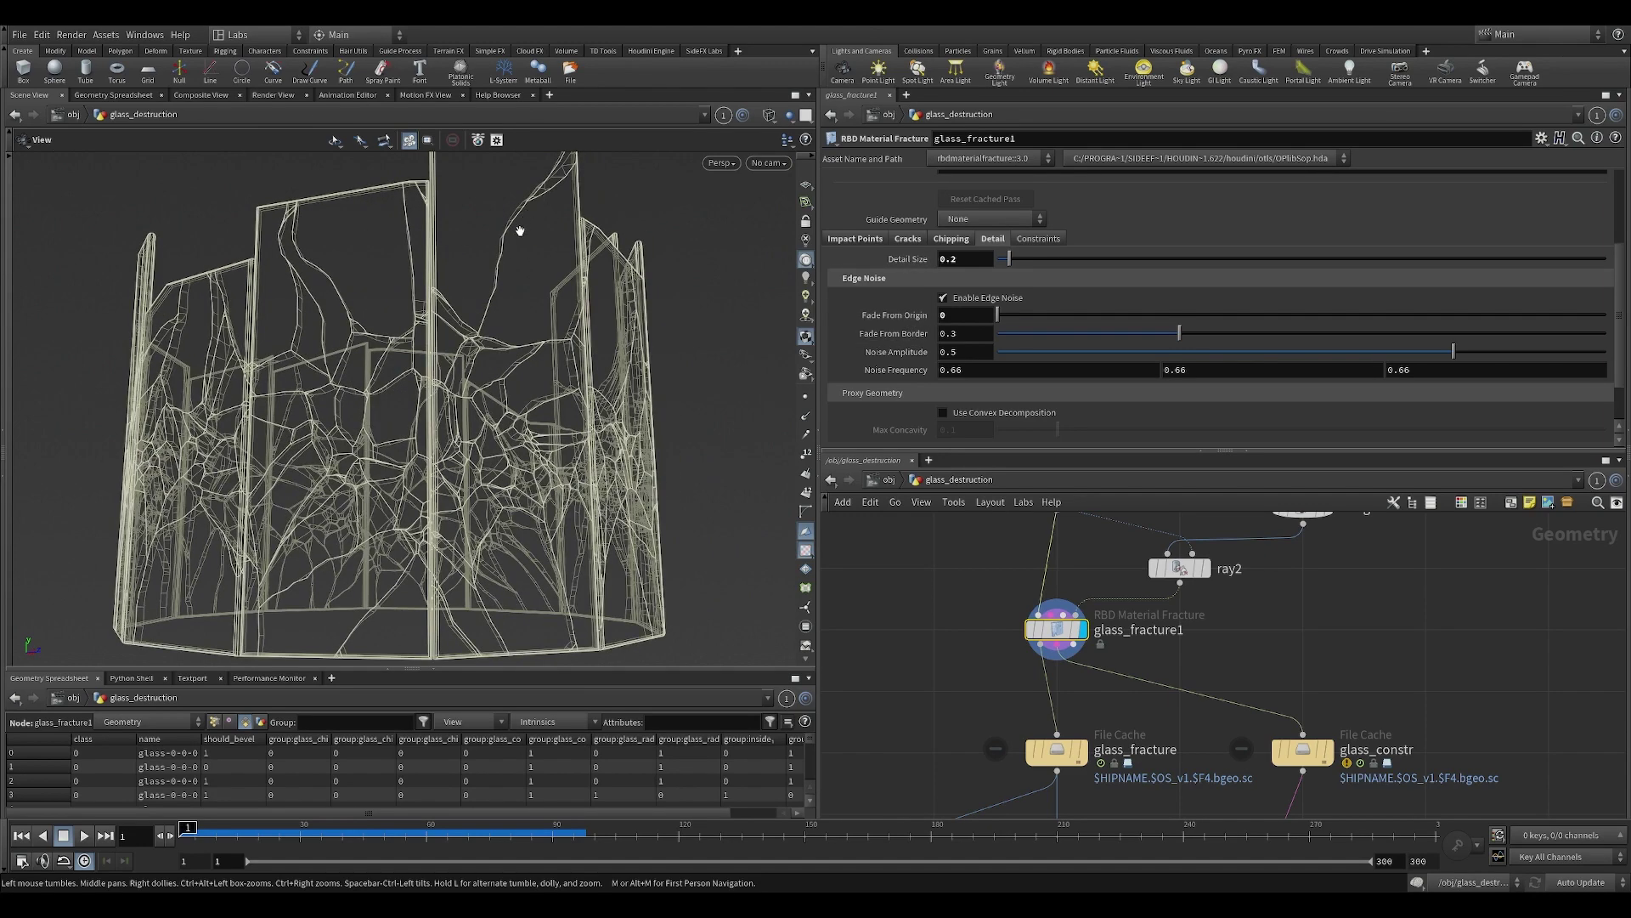
drag(566, 470, 553, 536)
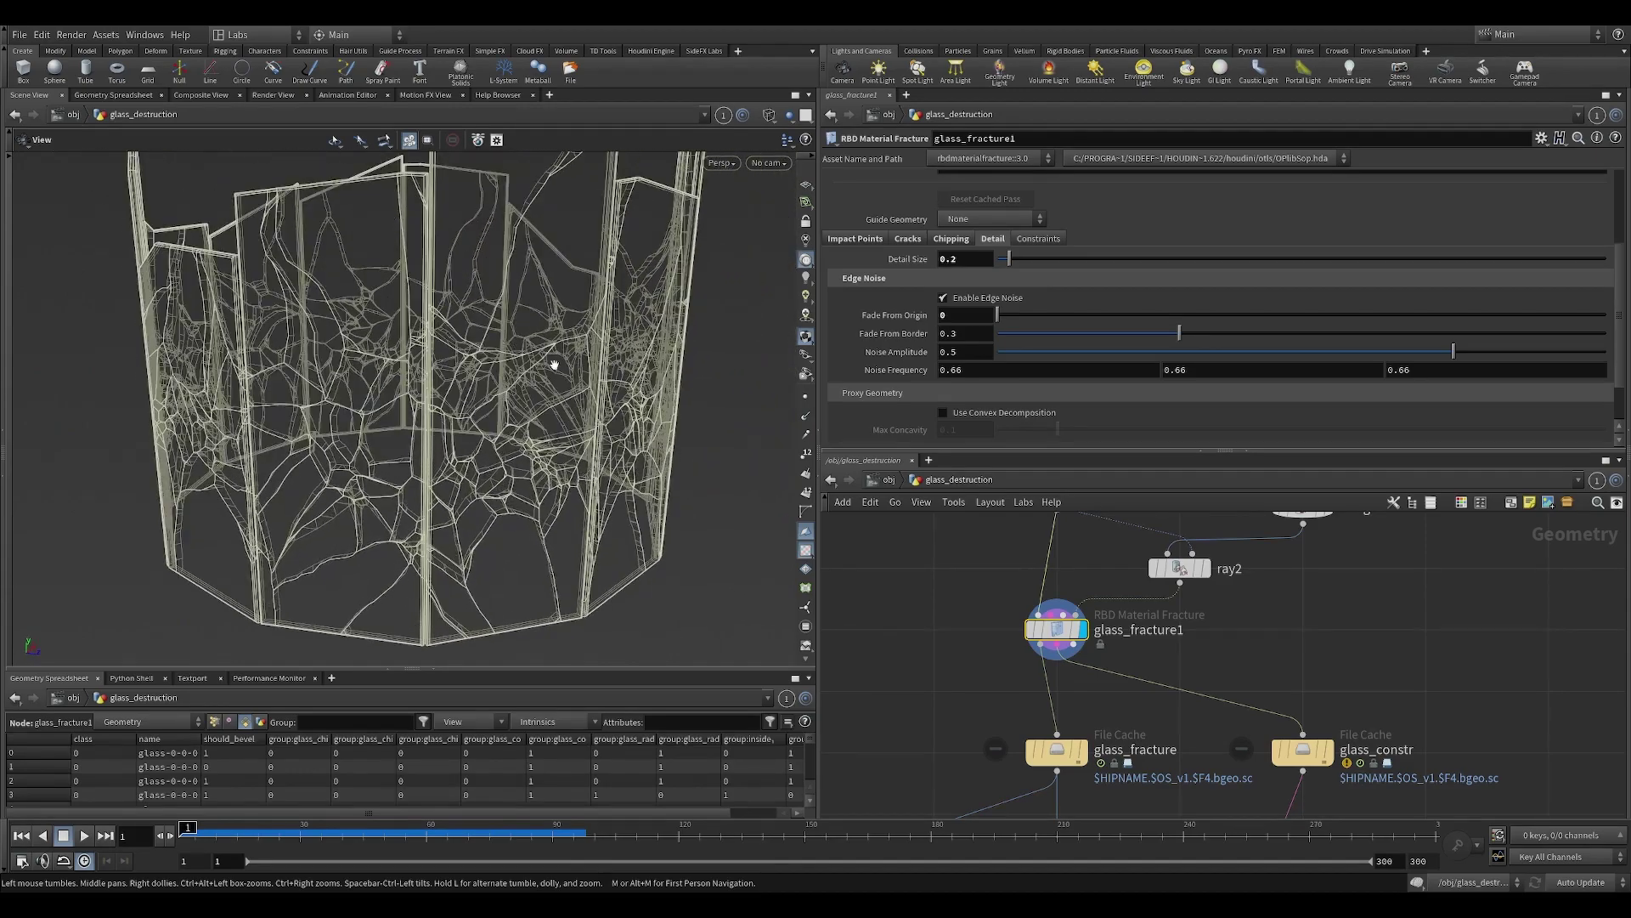
drag(554, 369, 430, 488)
right_drag(430, 488, 298, 516)
drag(398, 513, 455, 490)
scroll(455, 491, up, 8)
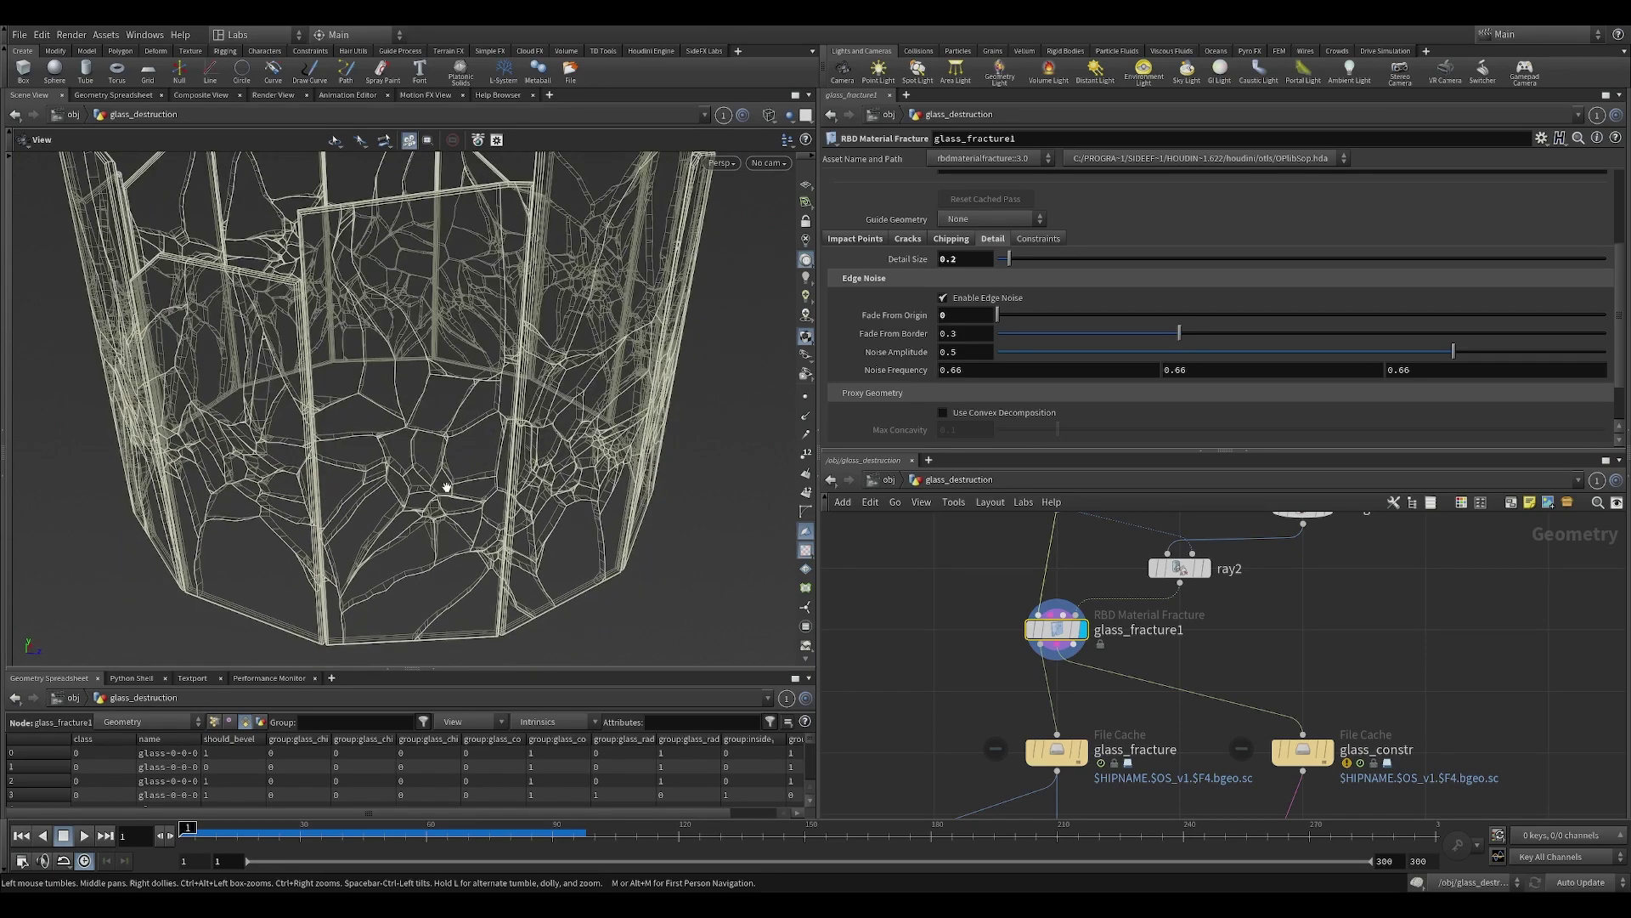
drag(413, 570, 416, 550)
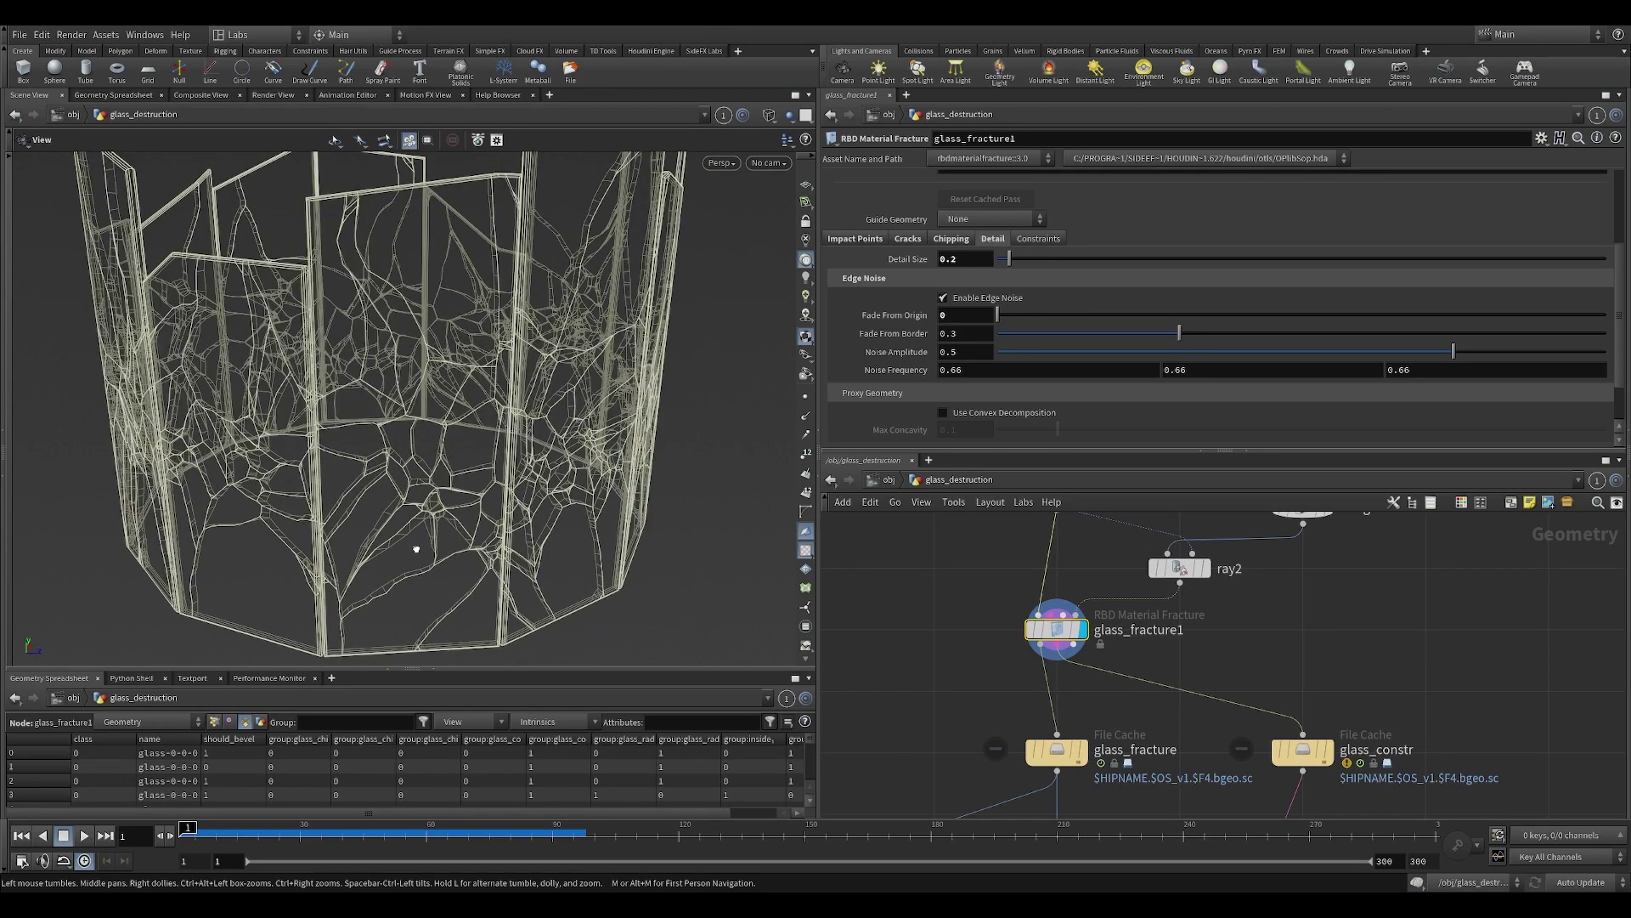
Review glass_fracture1's impact point settings and its radial and concentric crack settings against the fractured panels.
click(857, 239)
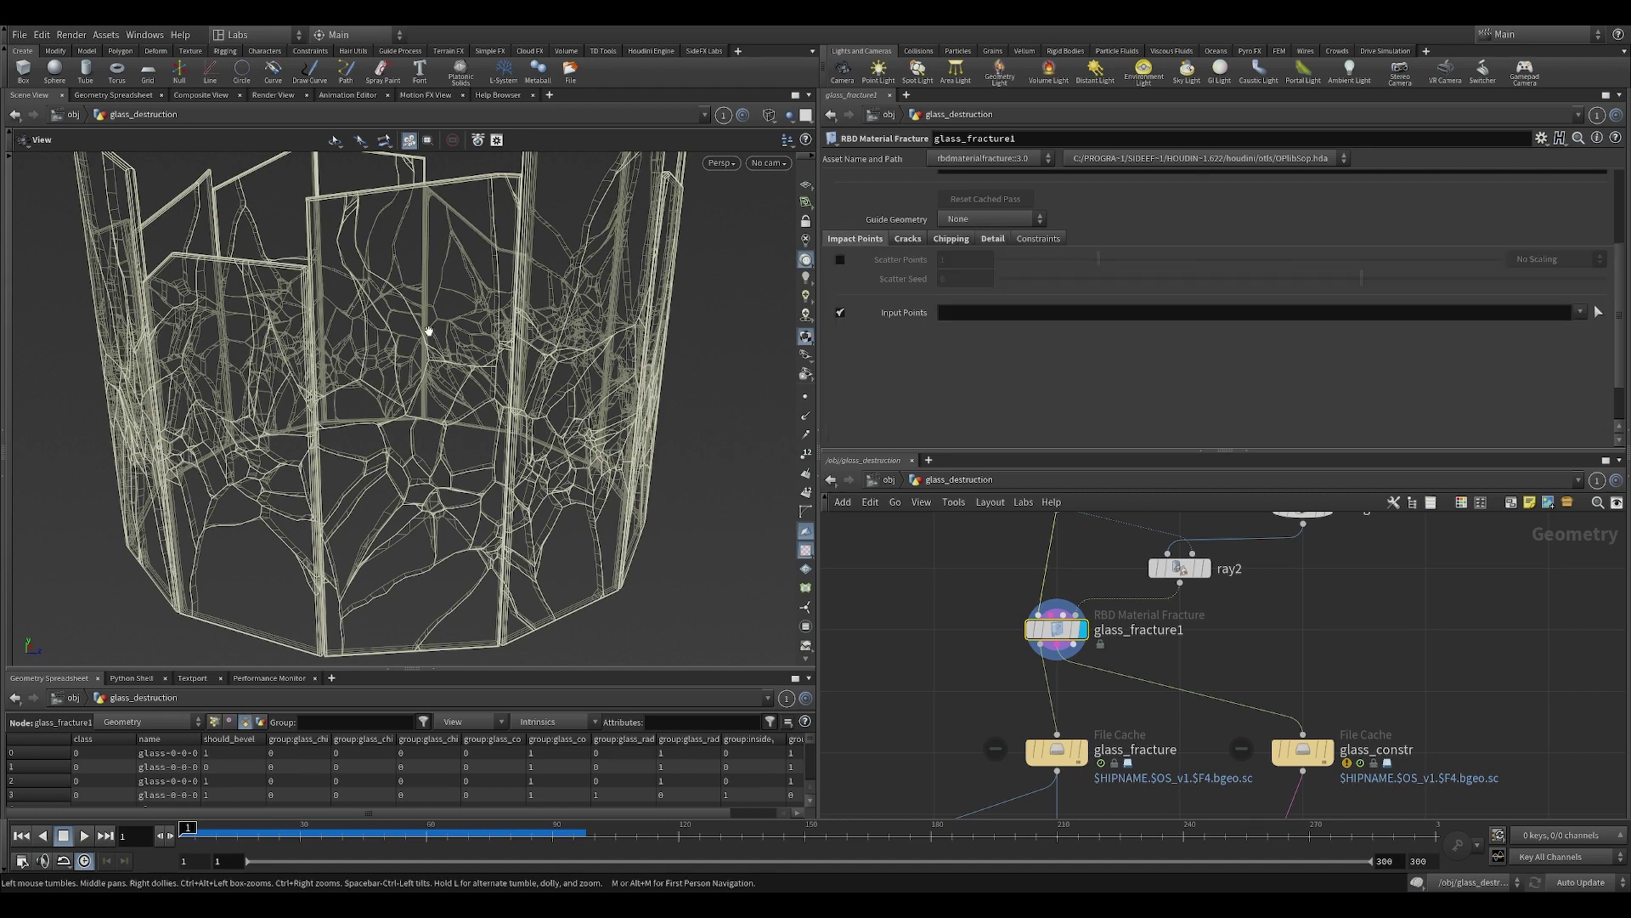
drag(270, 370, 527, 323)
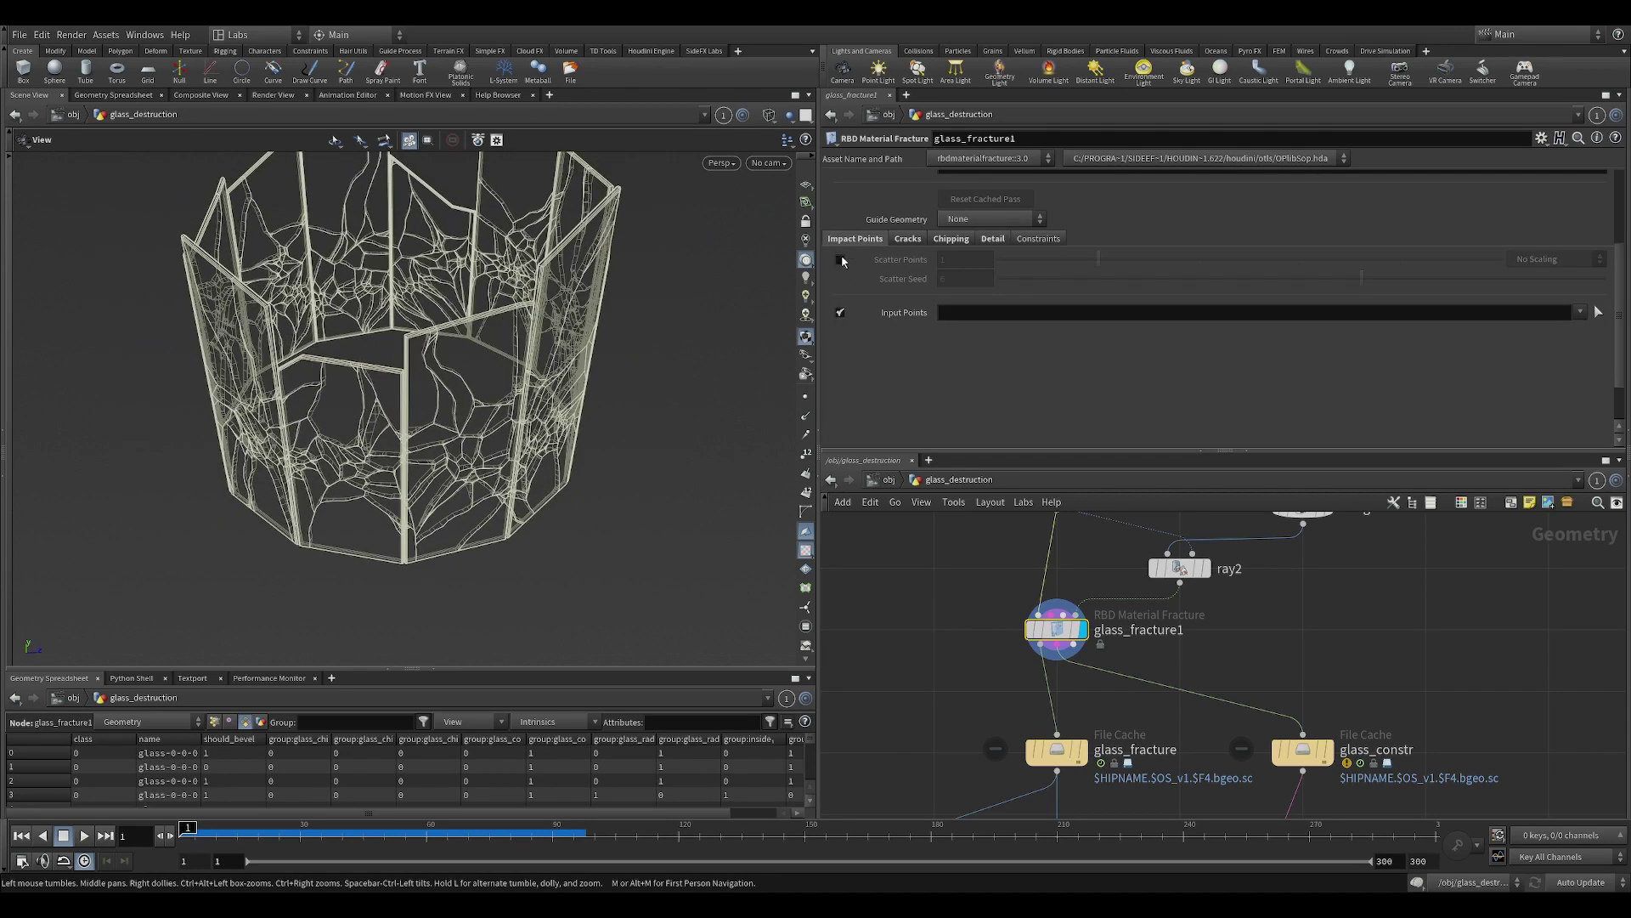
drag(397, 398, 403, 350)
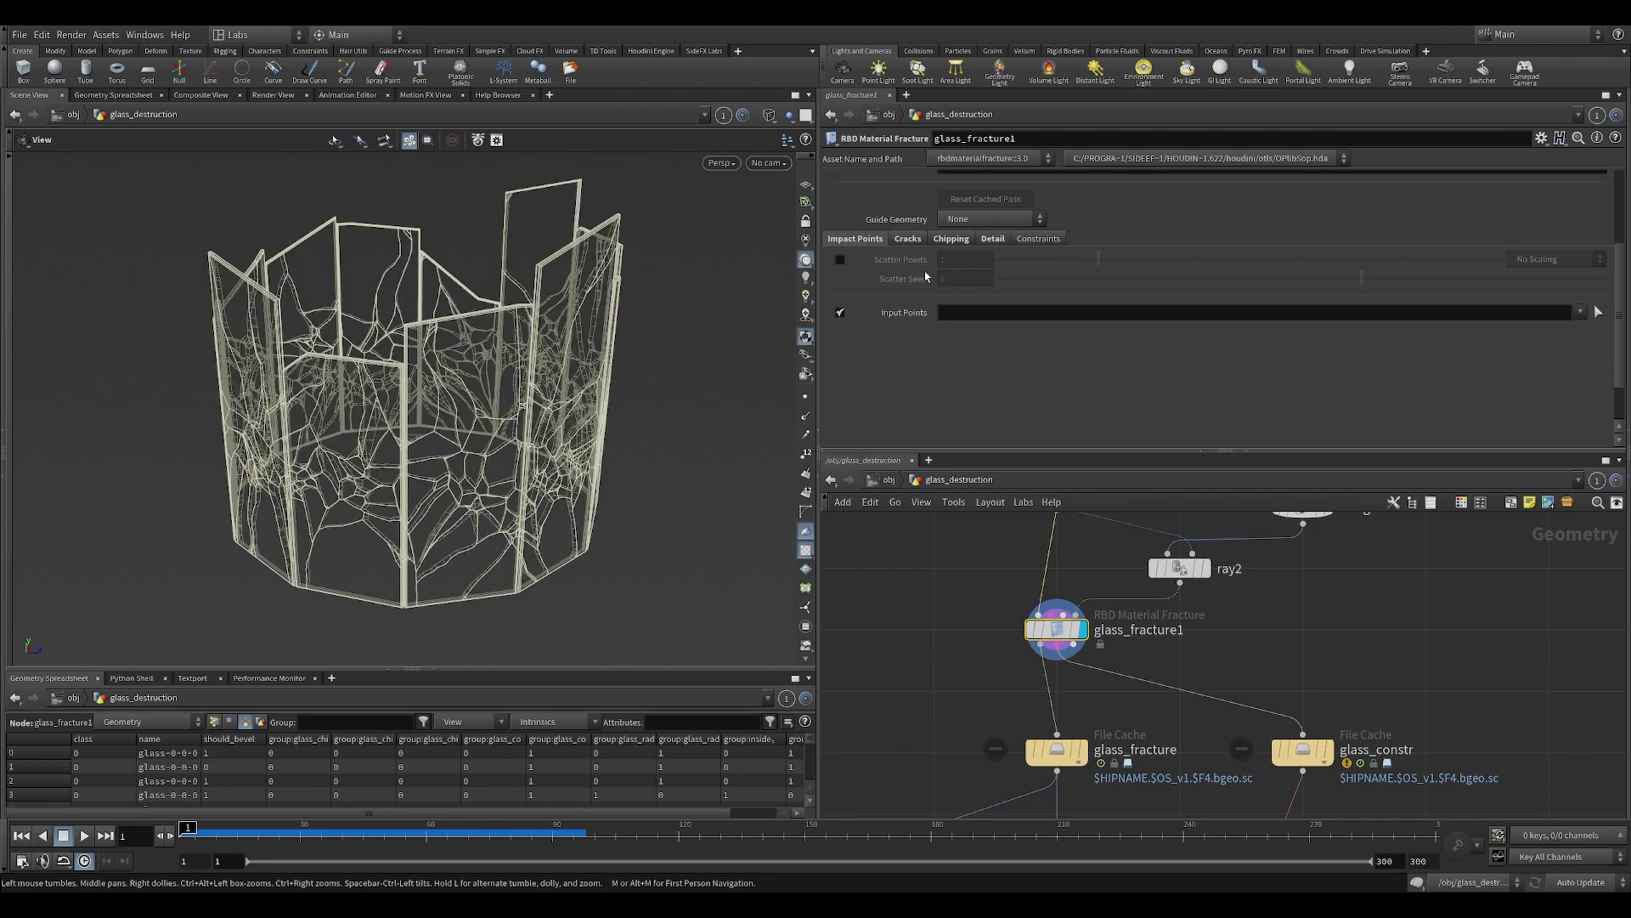
scroll(463, 385, up, 3)
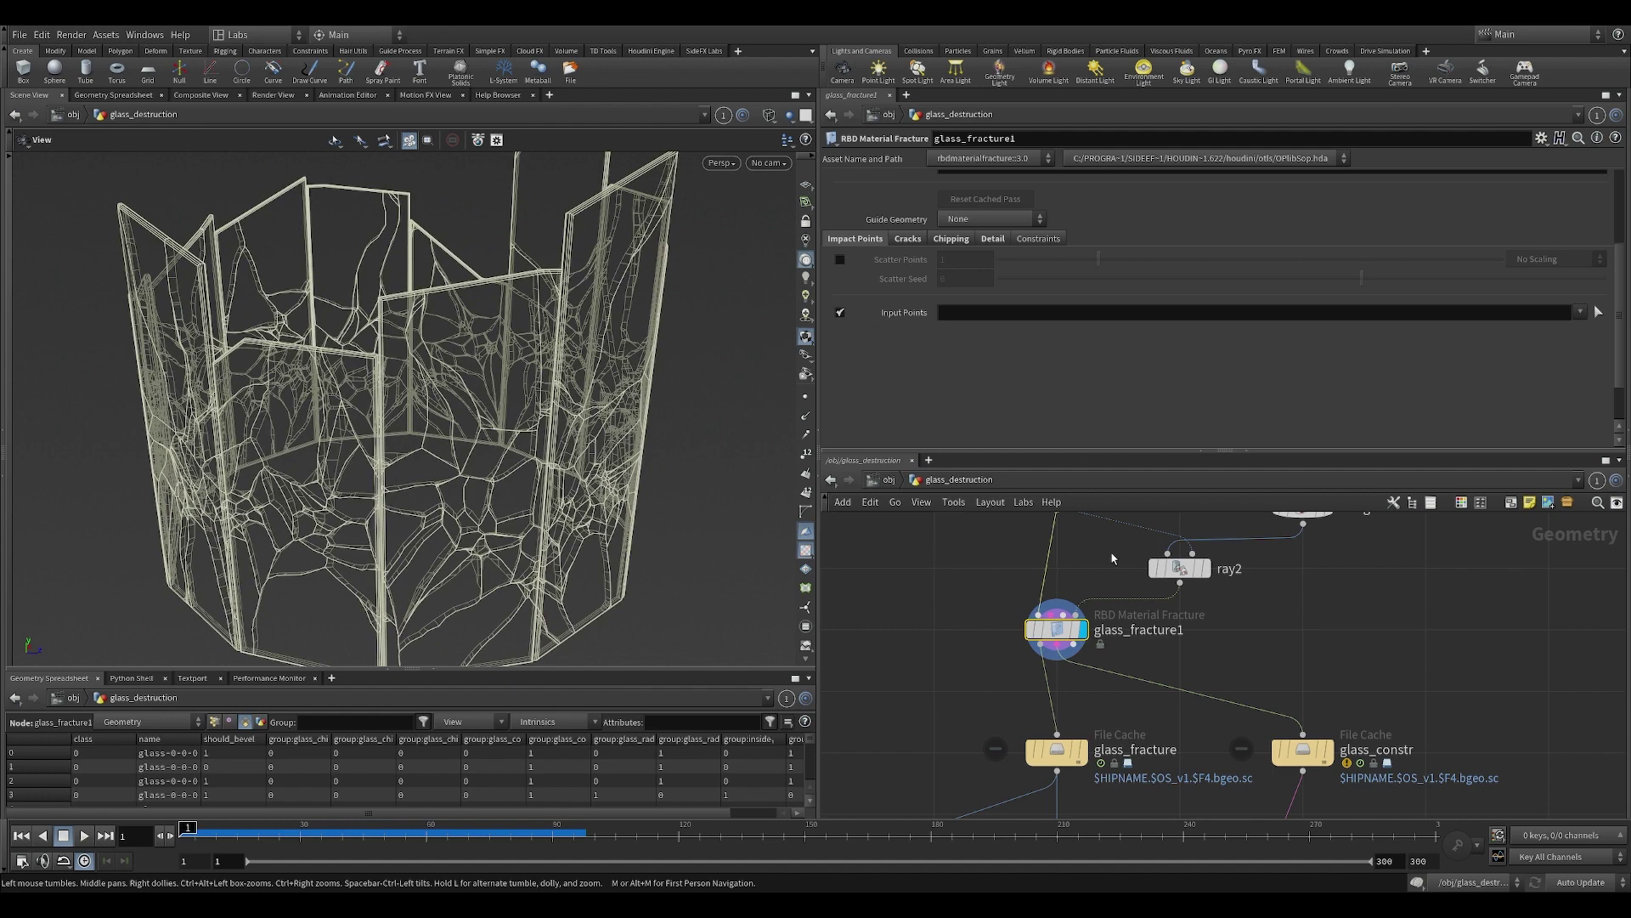
drag(615, 327, 437, 441)
click(918, 242)
scroll(437, 441, down, 3)
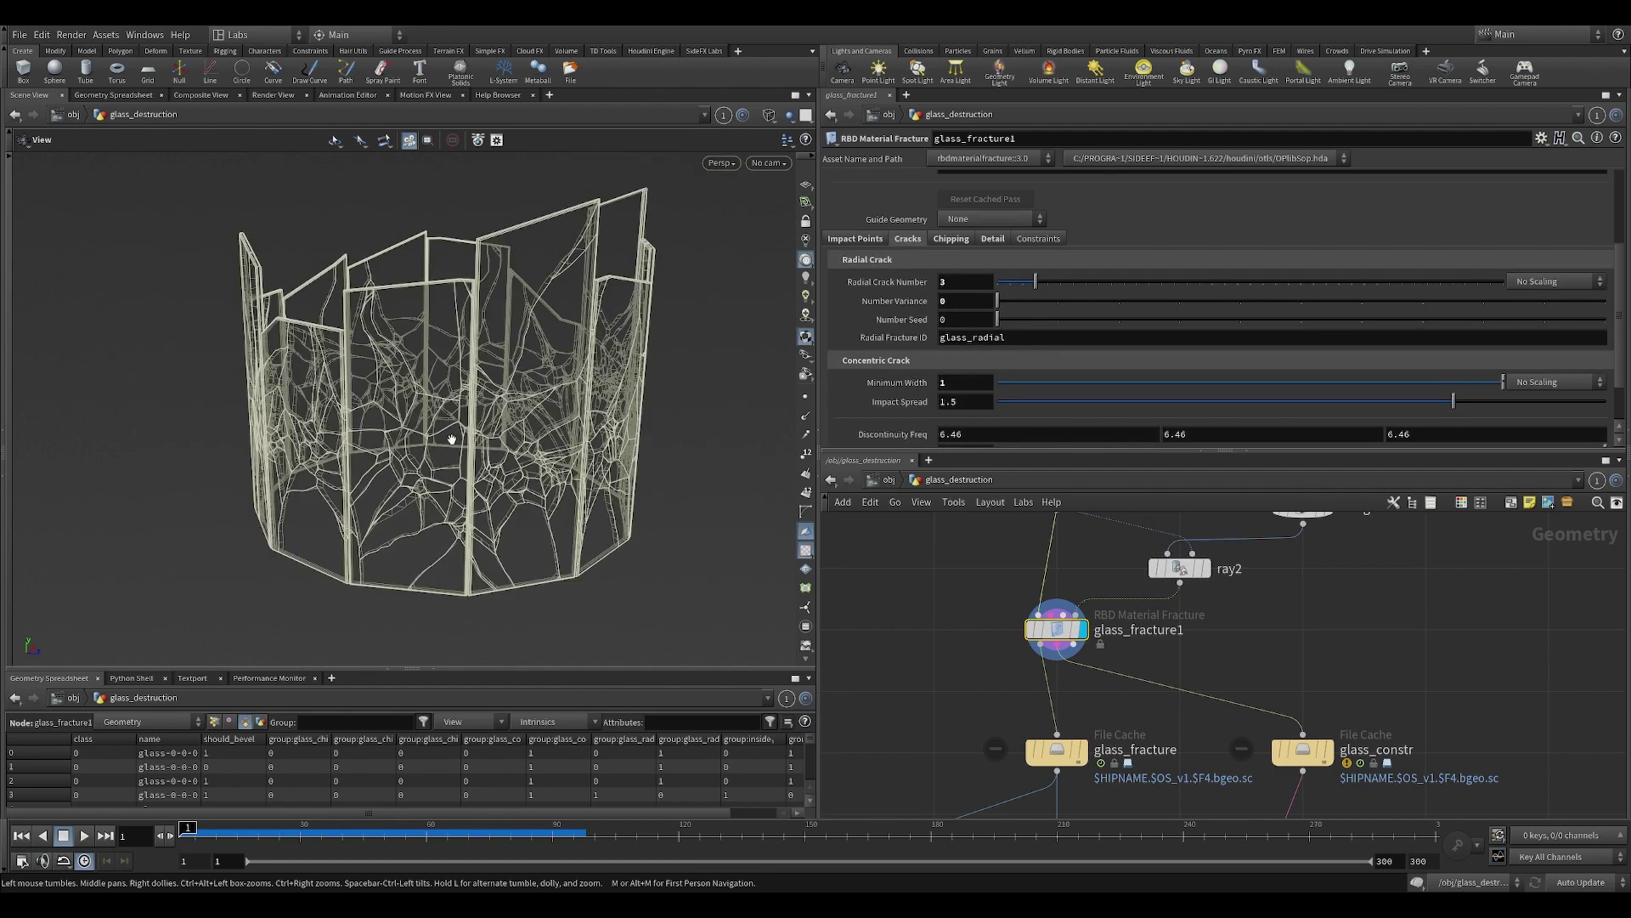
Open glass_fracture1's chipping settings and examine the crack edges and corners all around the panels.
click(950, 239)
scroll(309, 363, up, 5)
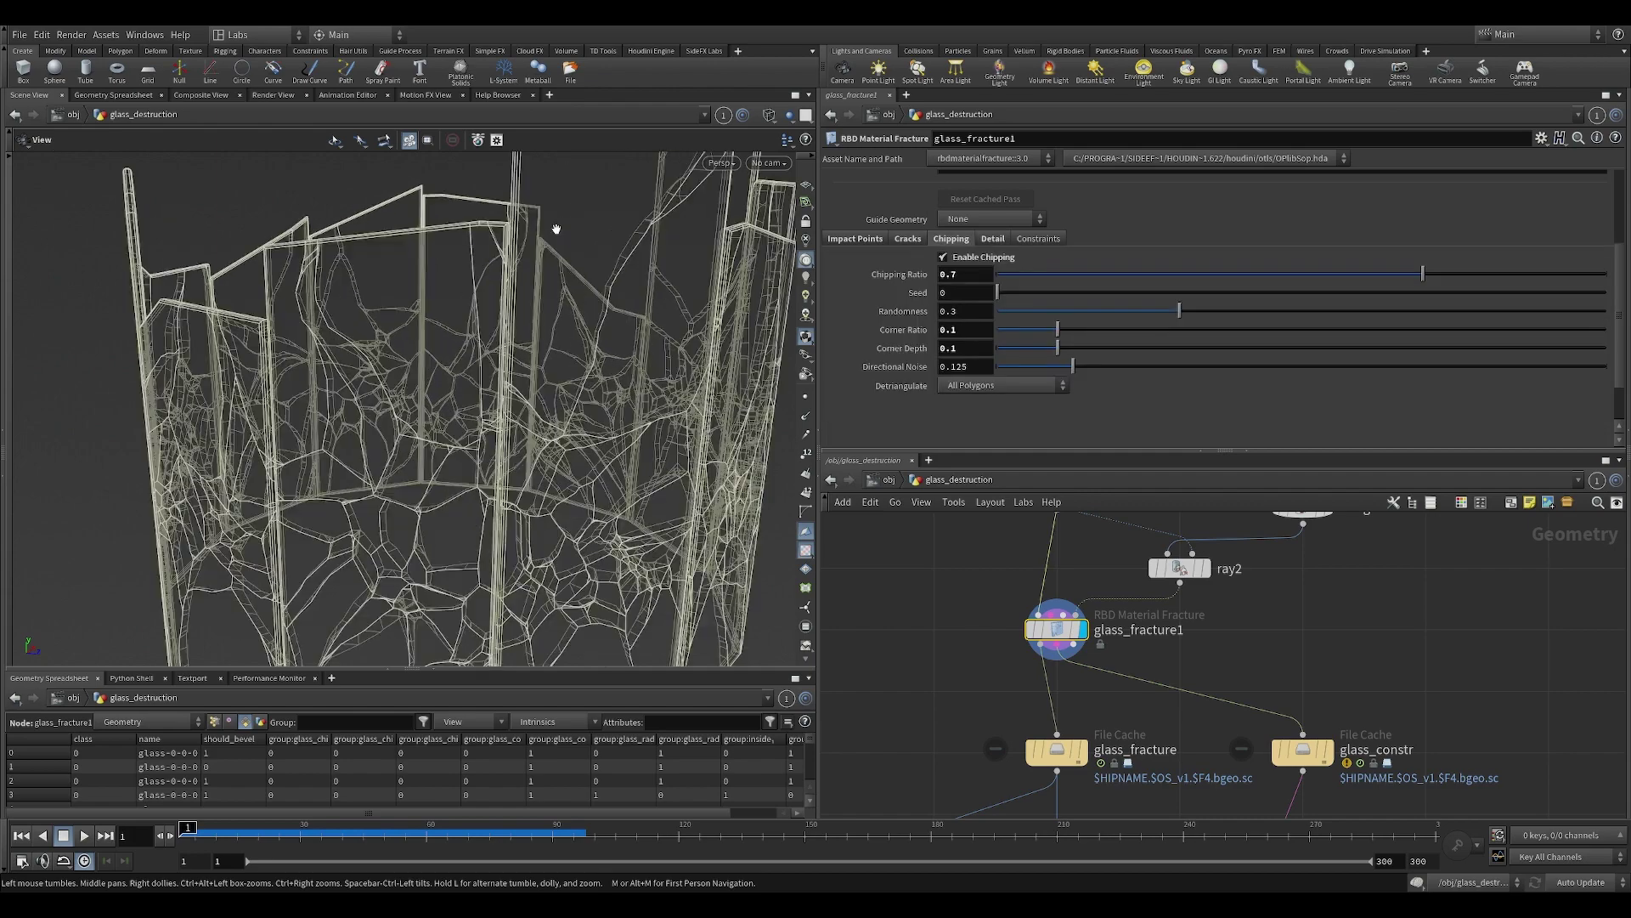
drag(484, 272, 537, 238)
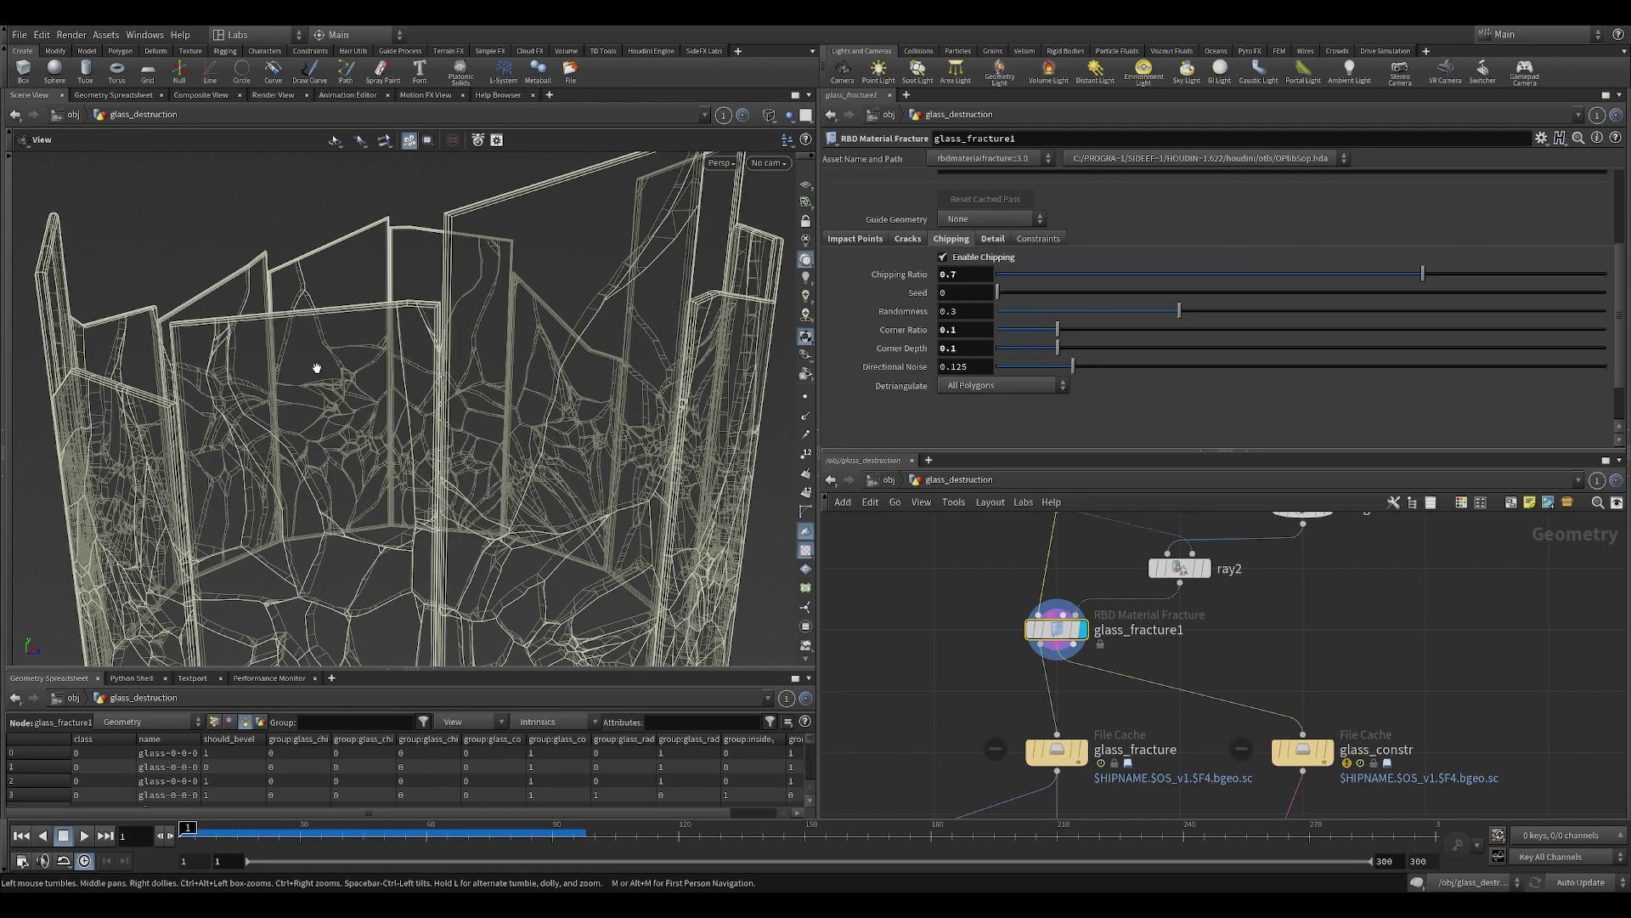
drag(251, 382, 521, 335)
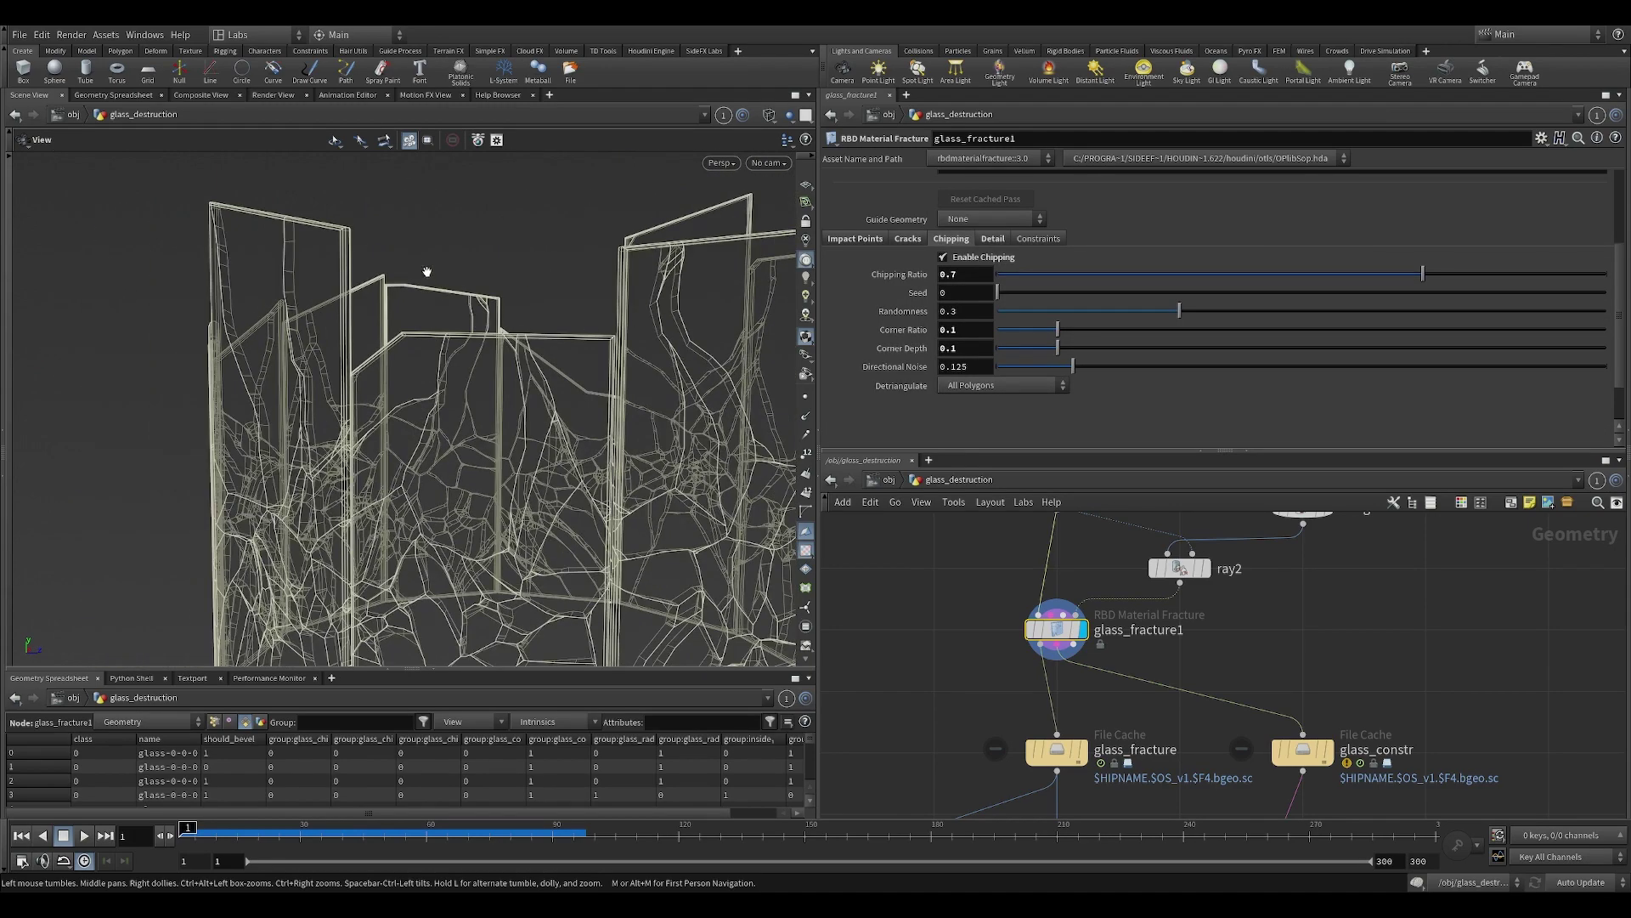
drag(426, 272, 622, 241)
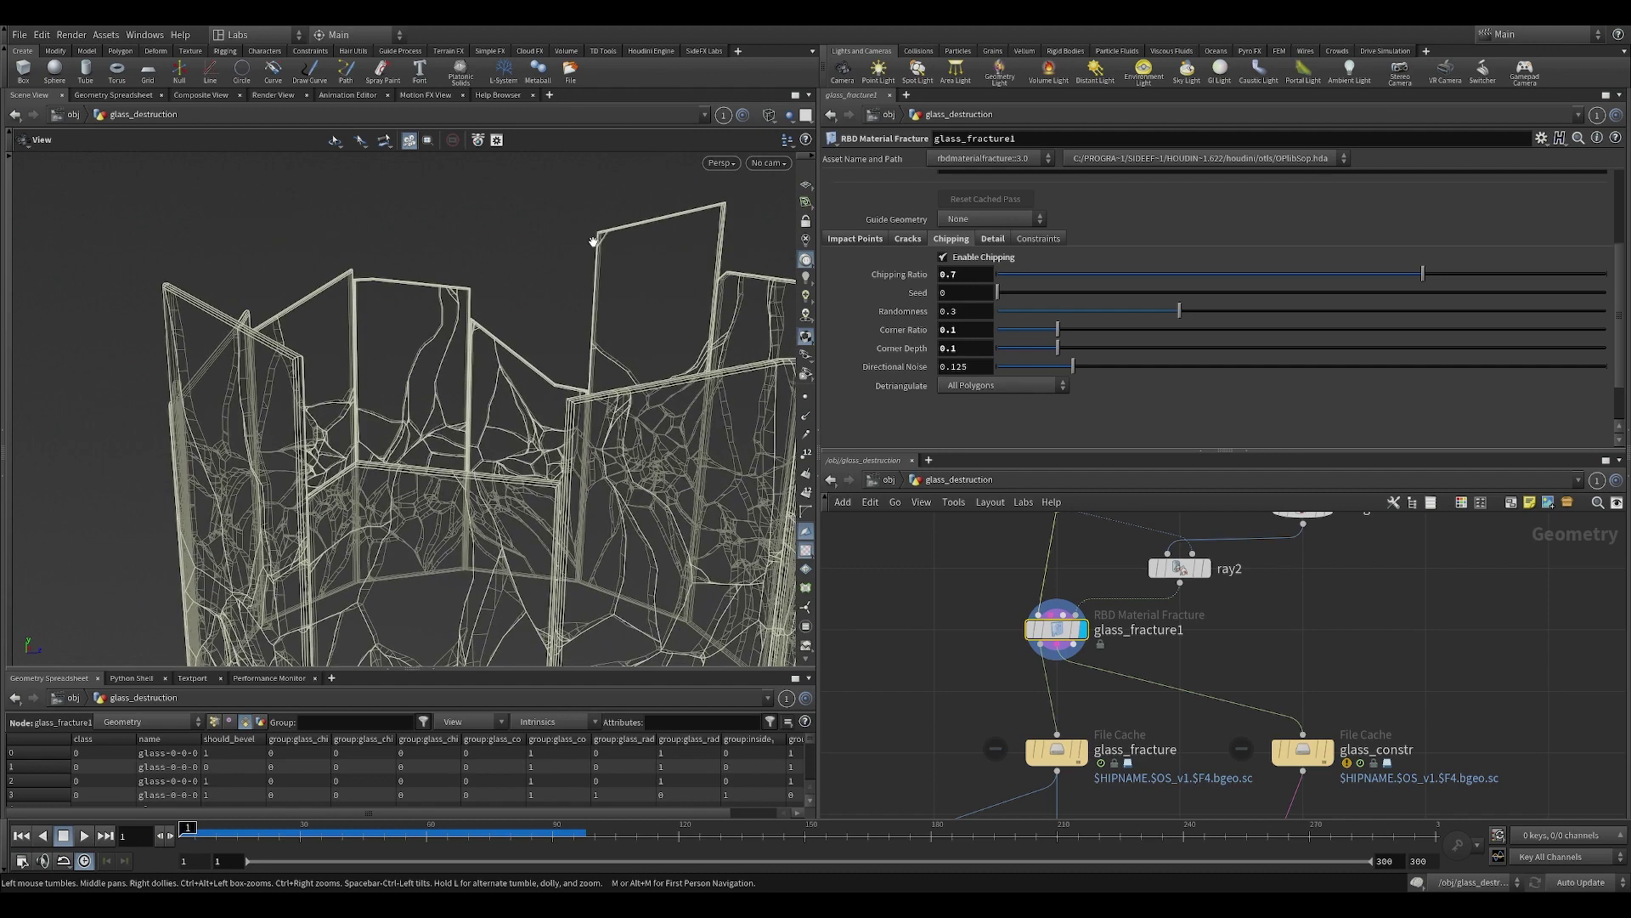
drag(549, 355, 442, 380)
right_drag(482, 411, 350, 448)
drag(350, 447, 608, 402)
drag(494, 350, 501, 408)
drag(607, 466, 538, 485)
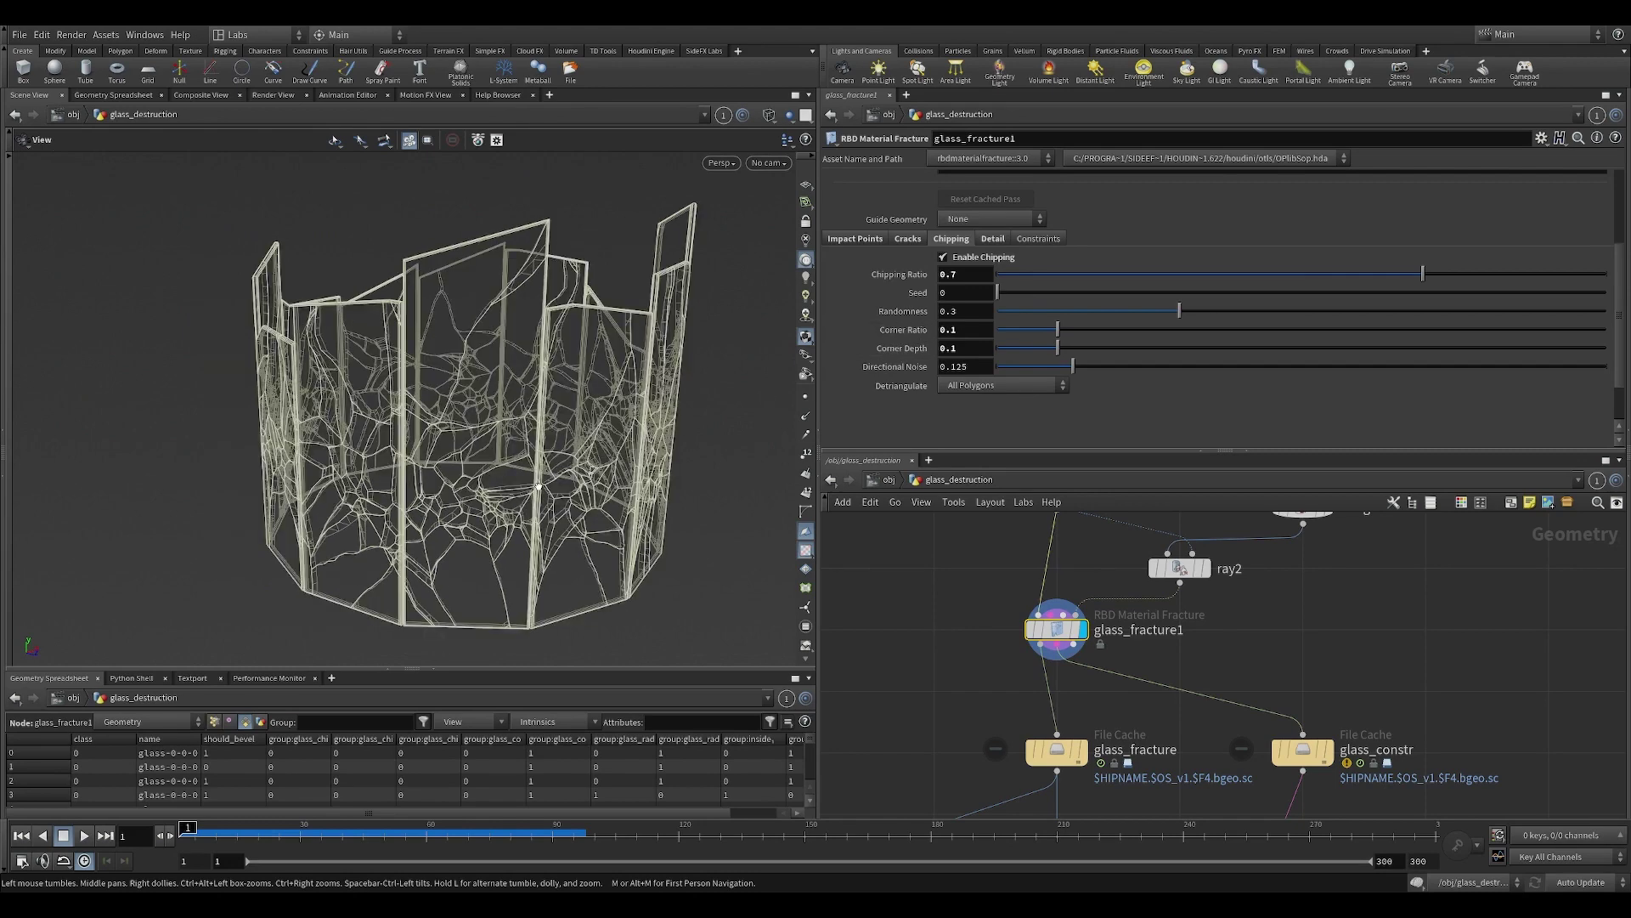
drag(429, 442, 549, 440)
Display the glass_fracture file cache, followed by the glass_constr file cache.
middle_drag(991, 679, 995, 558)
drag(960, 596, 1142, 646)
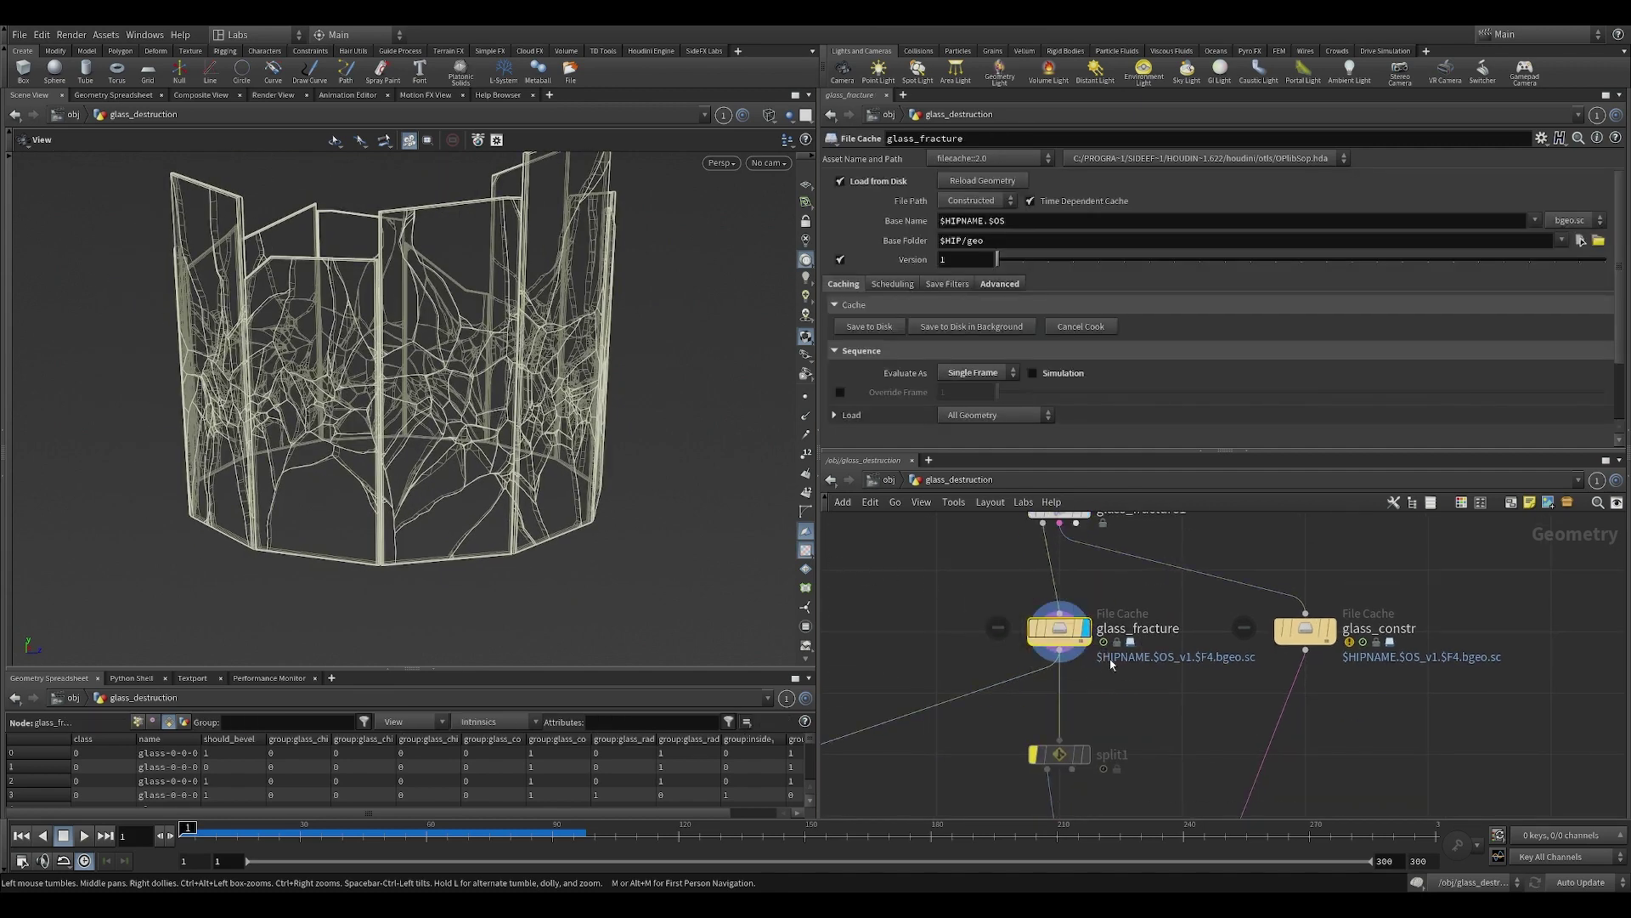
click(1308, 628)
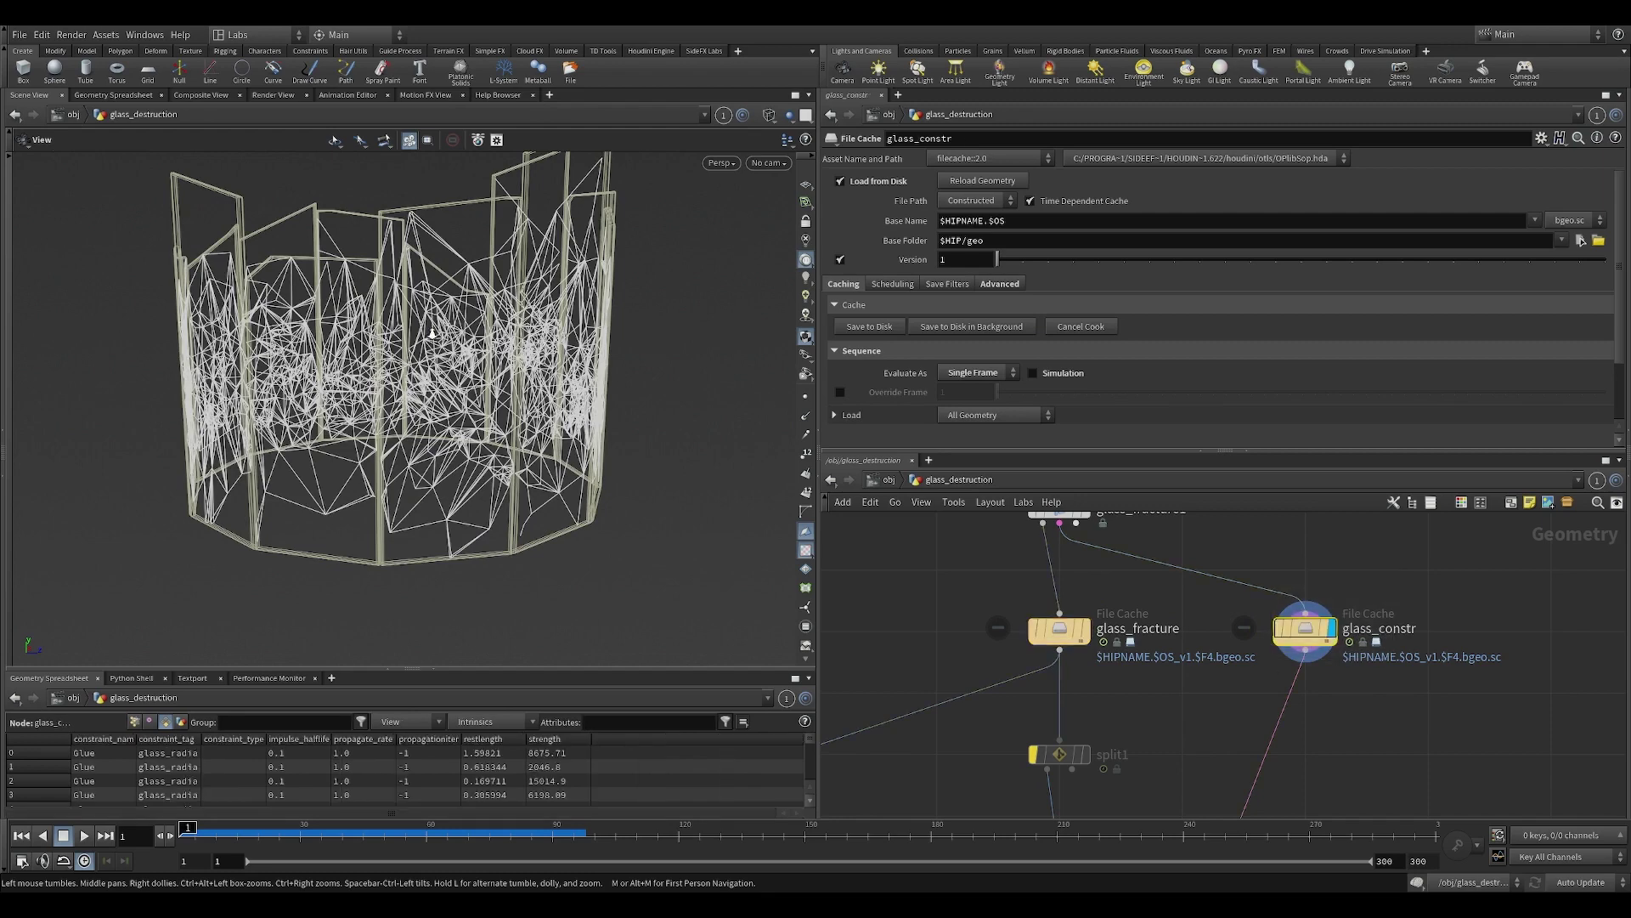
Examine the glass constraints around the panels and the downstream nodes from color1 to the RBD Bullet Solver.
right_drag(415, 356, 581, 416)
middle_drag(1184, 751, 1193, 515)
drag(581, 285, 588, 415)
scroll(1155, 673, down, 5)
scroll(1201, 750, up, 3)
middle_drag(1092, 767, 1042, 727)
drag(392, 373, 388, 520)
middle_drag(987, 564, 966, 635)
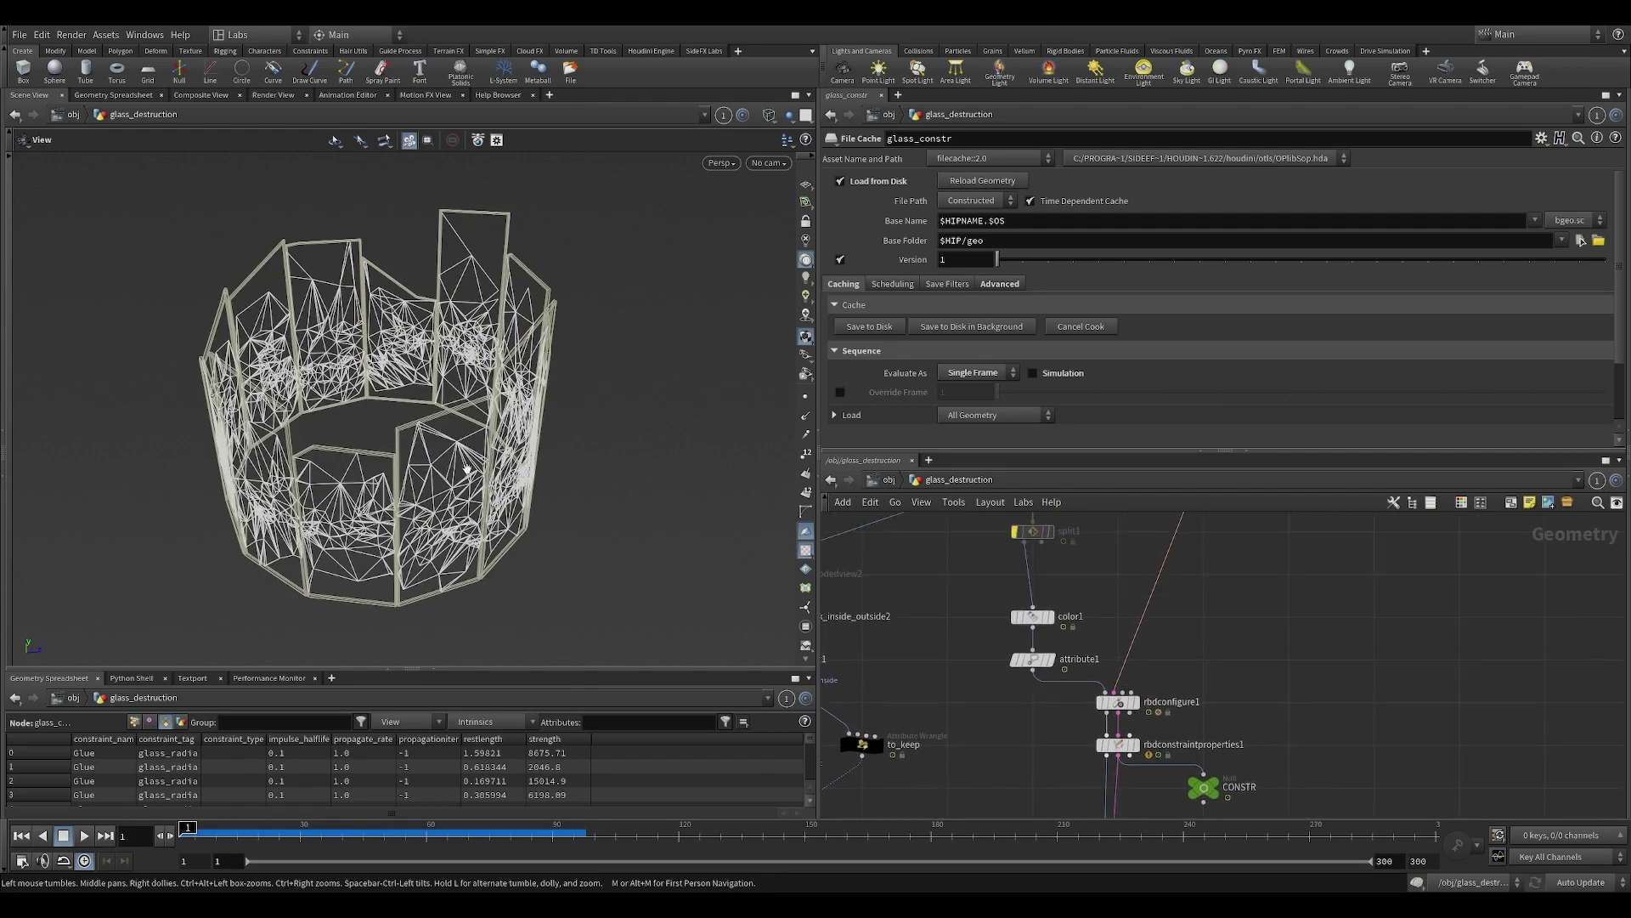
scroll(491, 460, up, 2)
middle_drag(1043, 752, 1026, 677)
scroll(1012, 665, down, 3)
scroll(996, 639, up, 2)
scroll(988, 631, up, 1)
drag(576, 473, 589, 488)
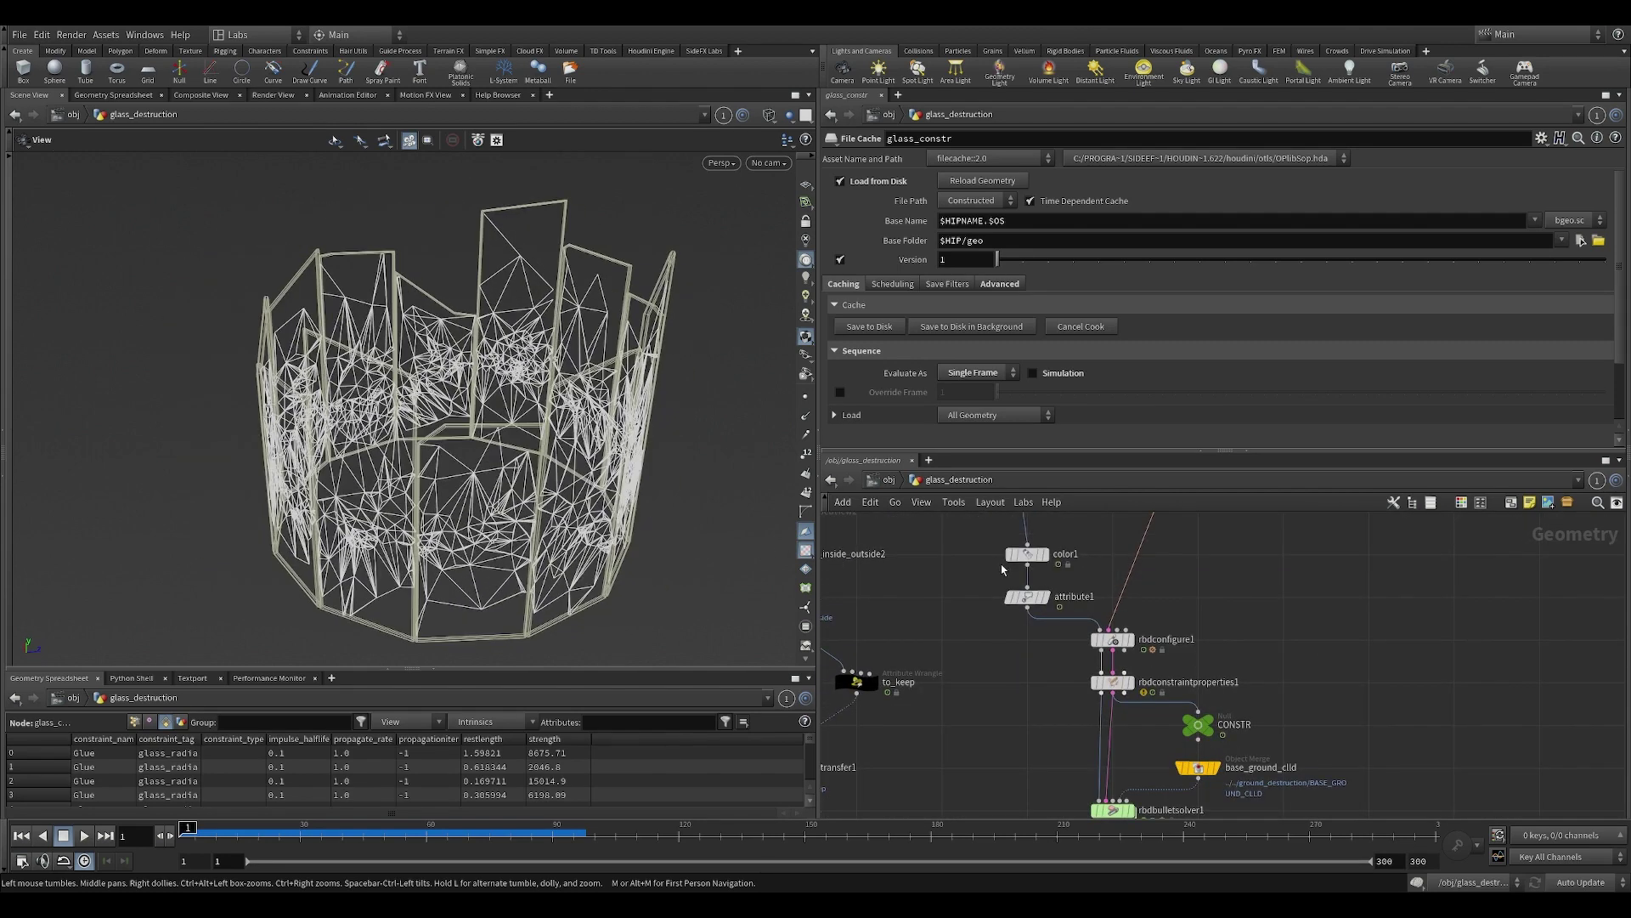
Switch to Photos to view the rendered image FirstPersonMap.0338.png and return to the Houdini network.
mouse_move(1052, 535)
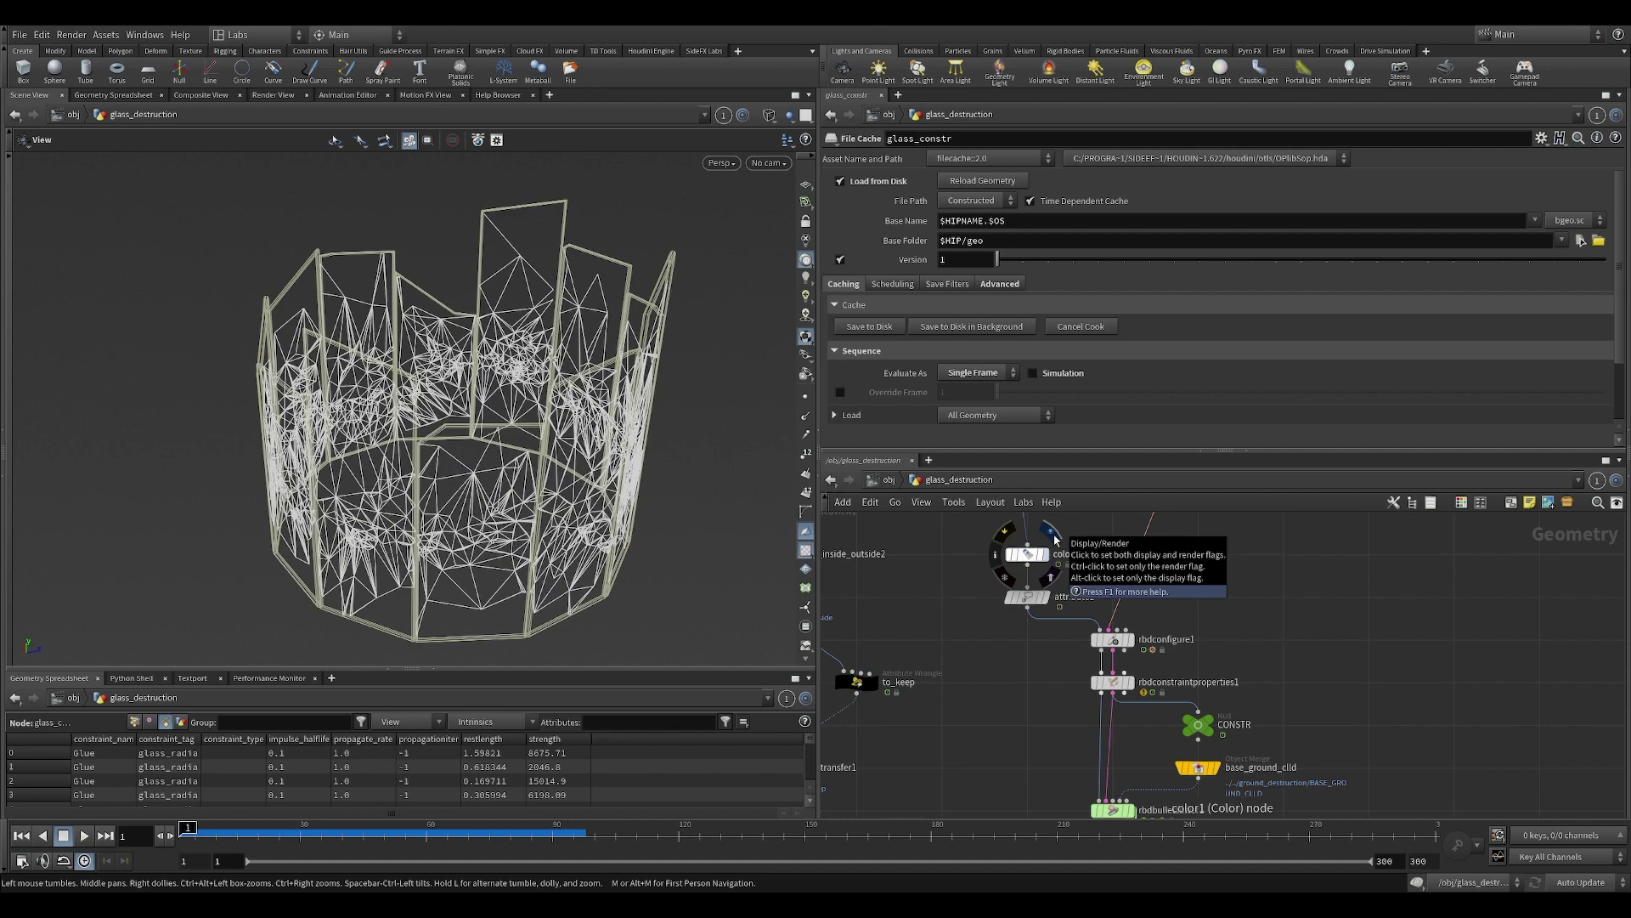
key(alt+Tab)
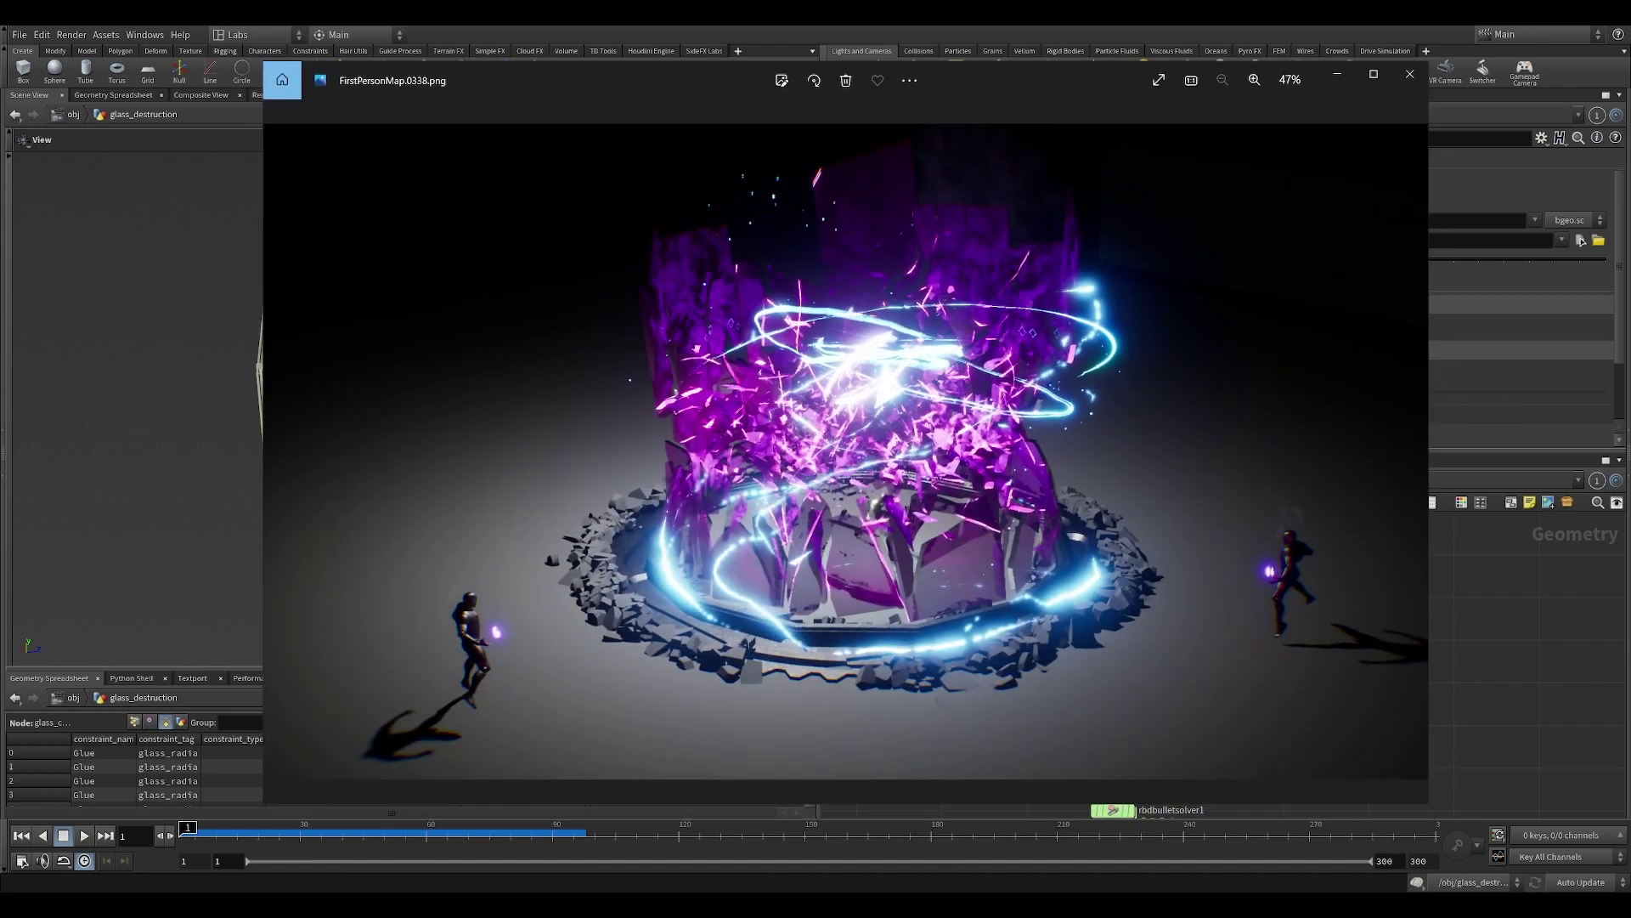
mouse_move(910, 904)
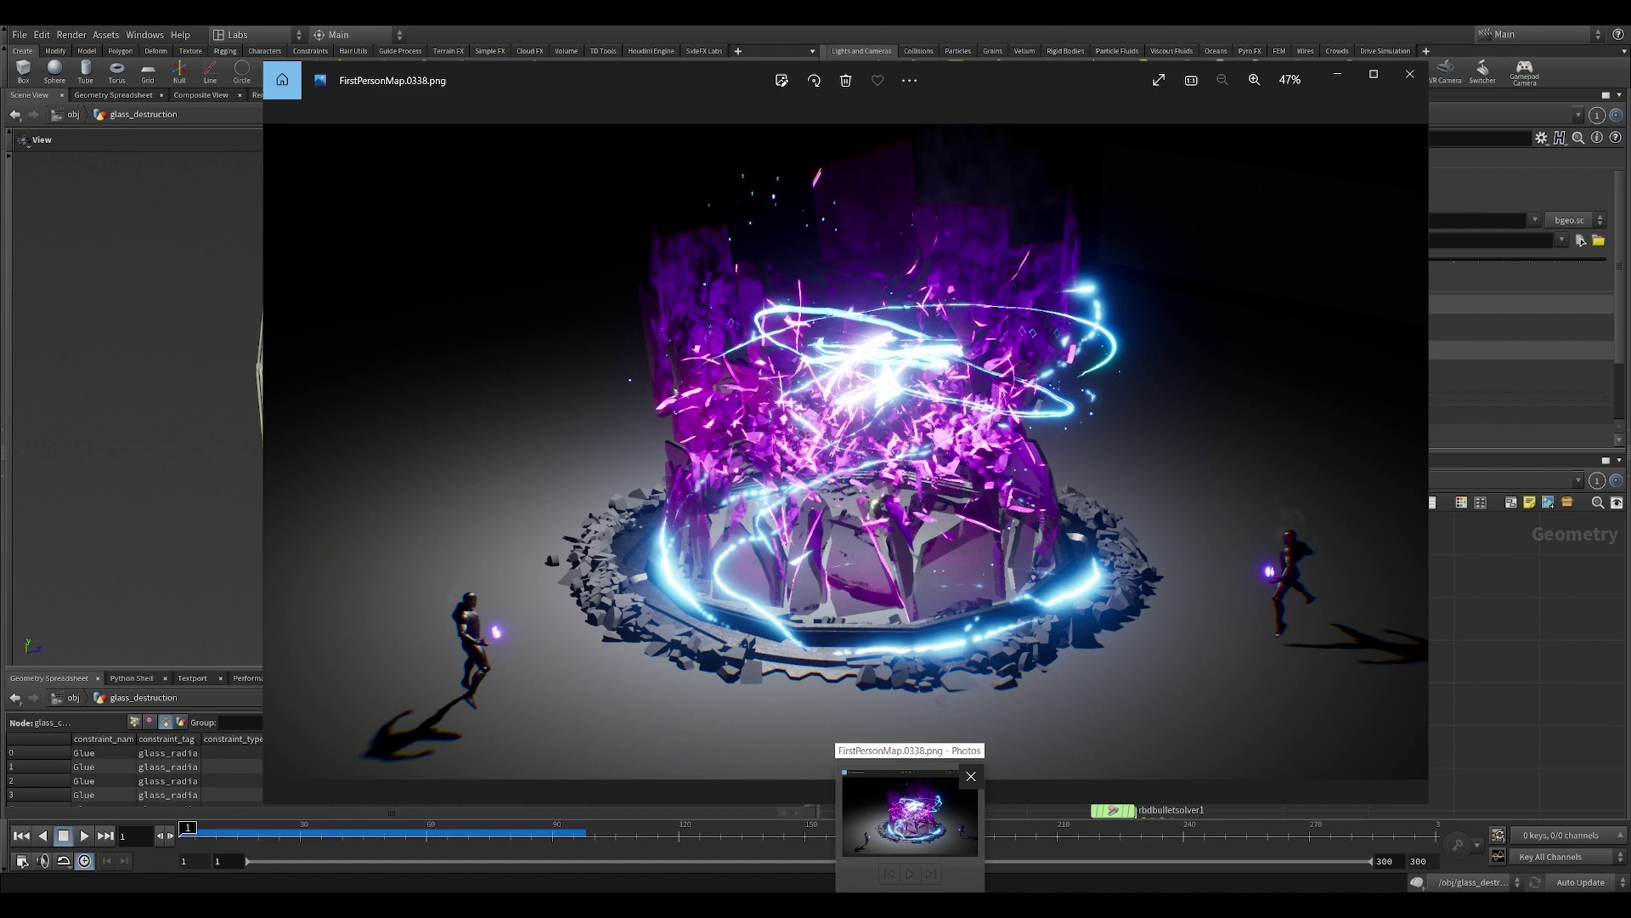
click(910, 904)
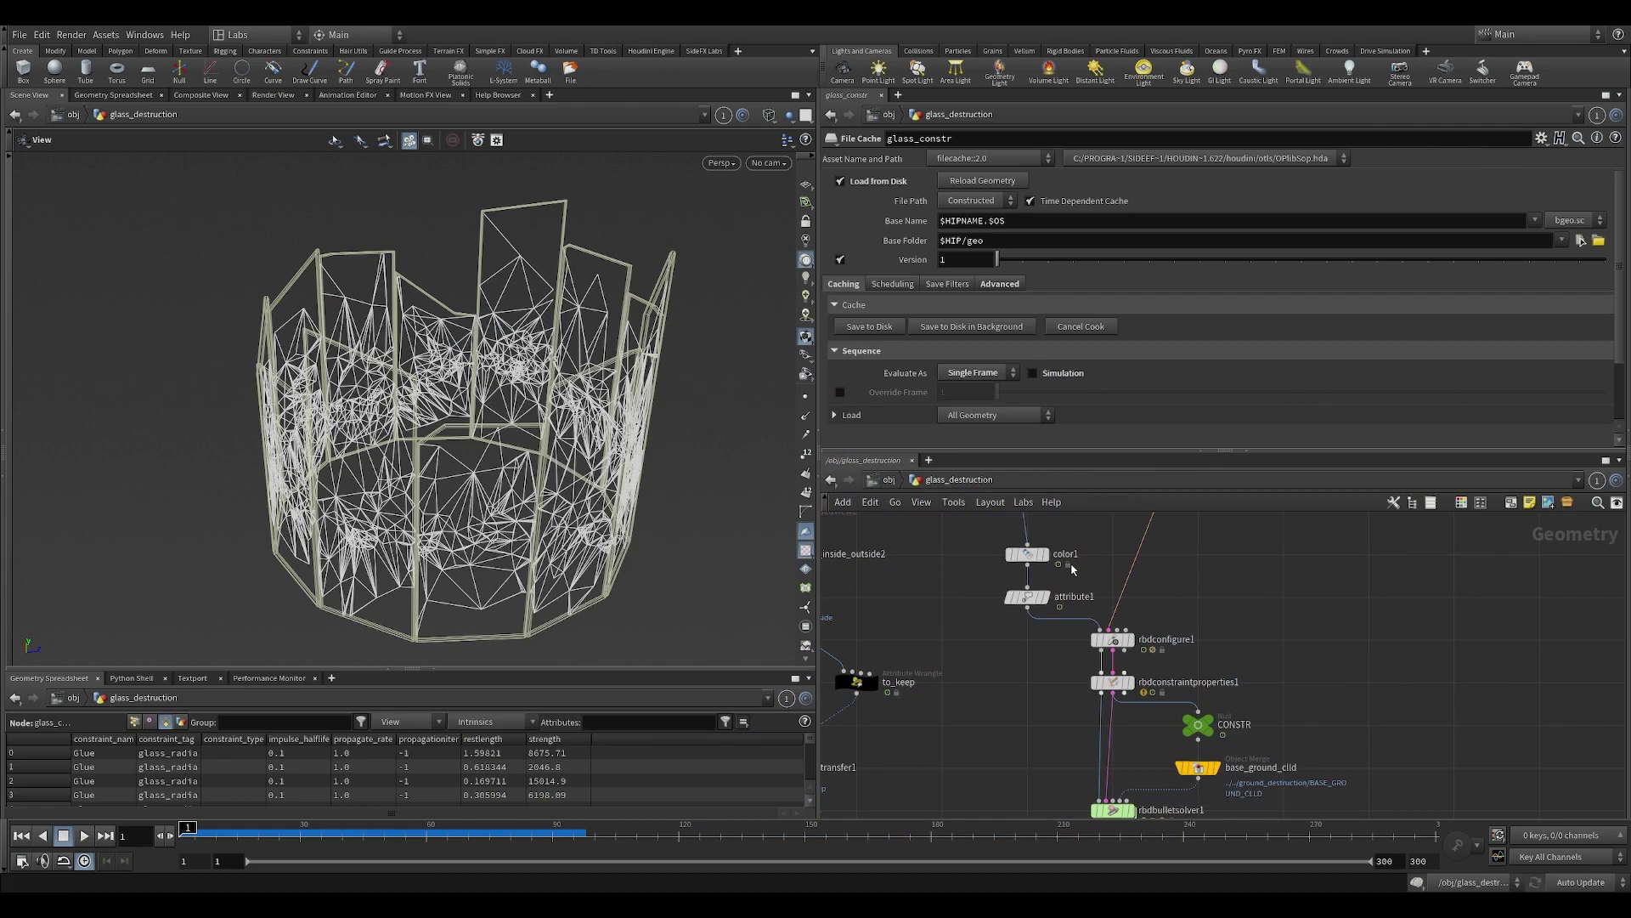
Display color1 and examine how it colors the vertices of the inside group along the glass cracks.
scroll(1074, 561, up, 2)
middle_drag(1088, 563, 1124, 644)
click(1080, 601)
drag(1120, 593, 1004, 643)
drag(660, 594, 627, 532)
middle_drag(956, 684, 931, 681)
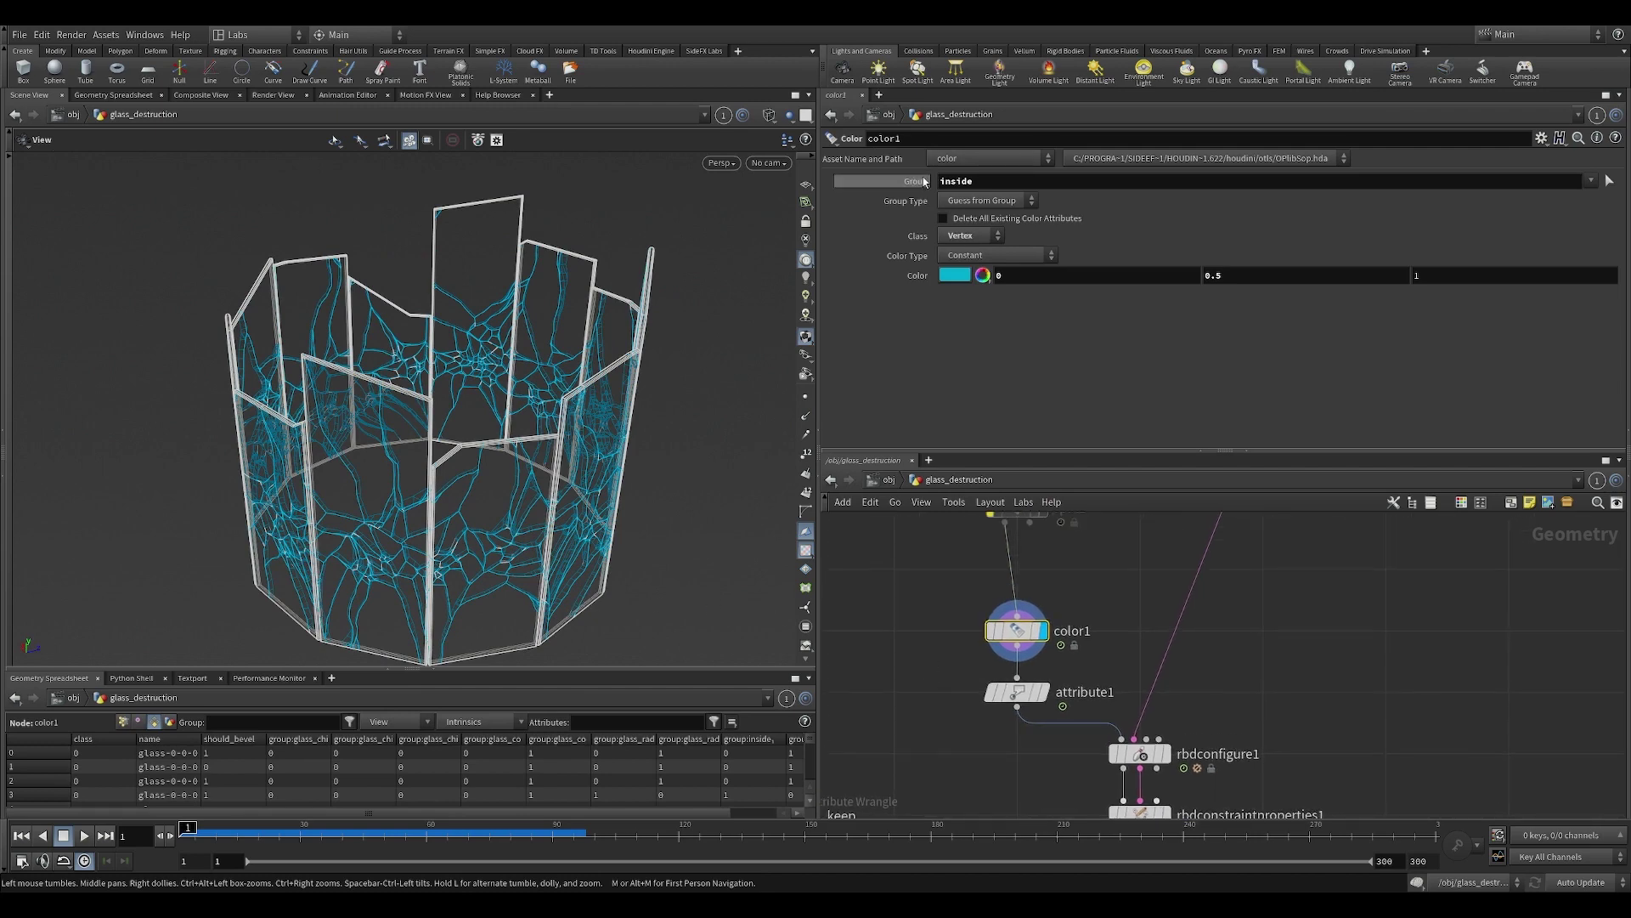
middle_drag(1069, 582, 1058, 649)
middle_click(1011, 698)
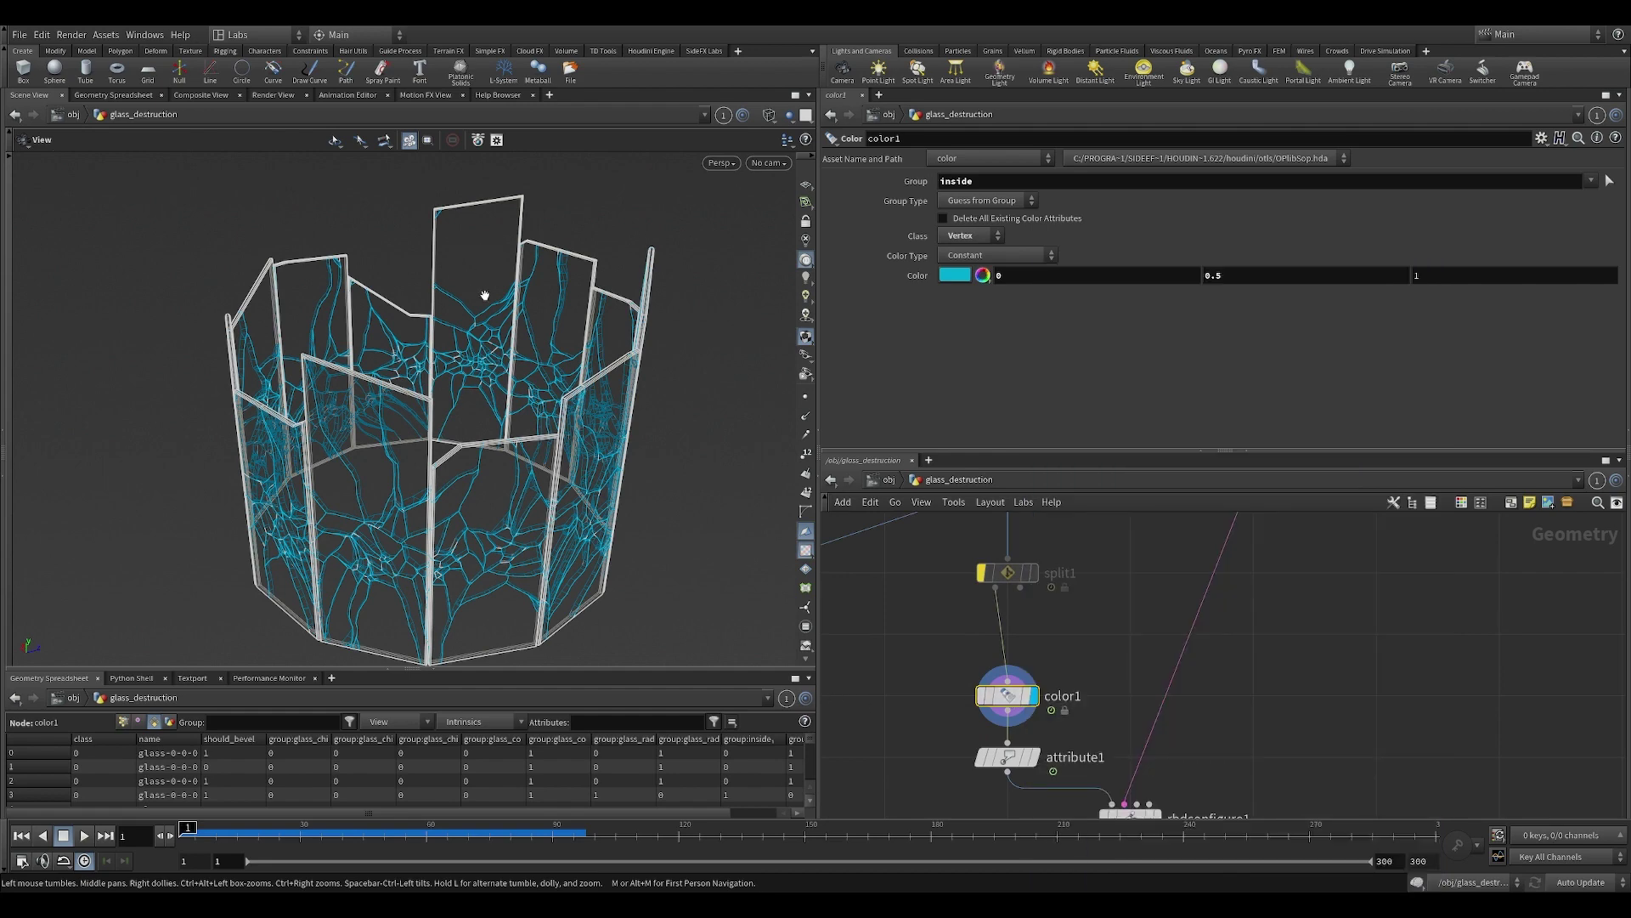
middle_drag(931, 777, 923, 681)
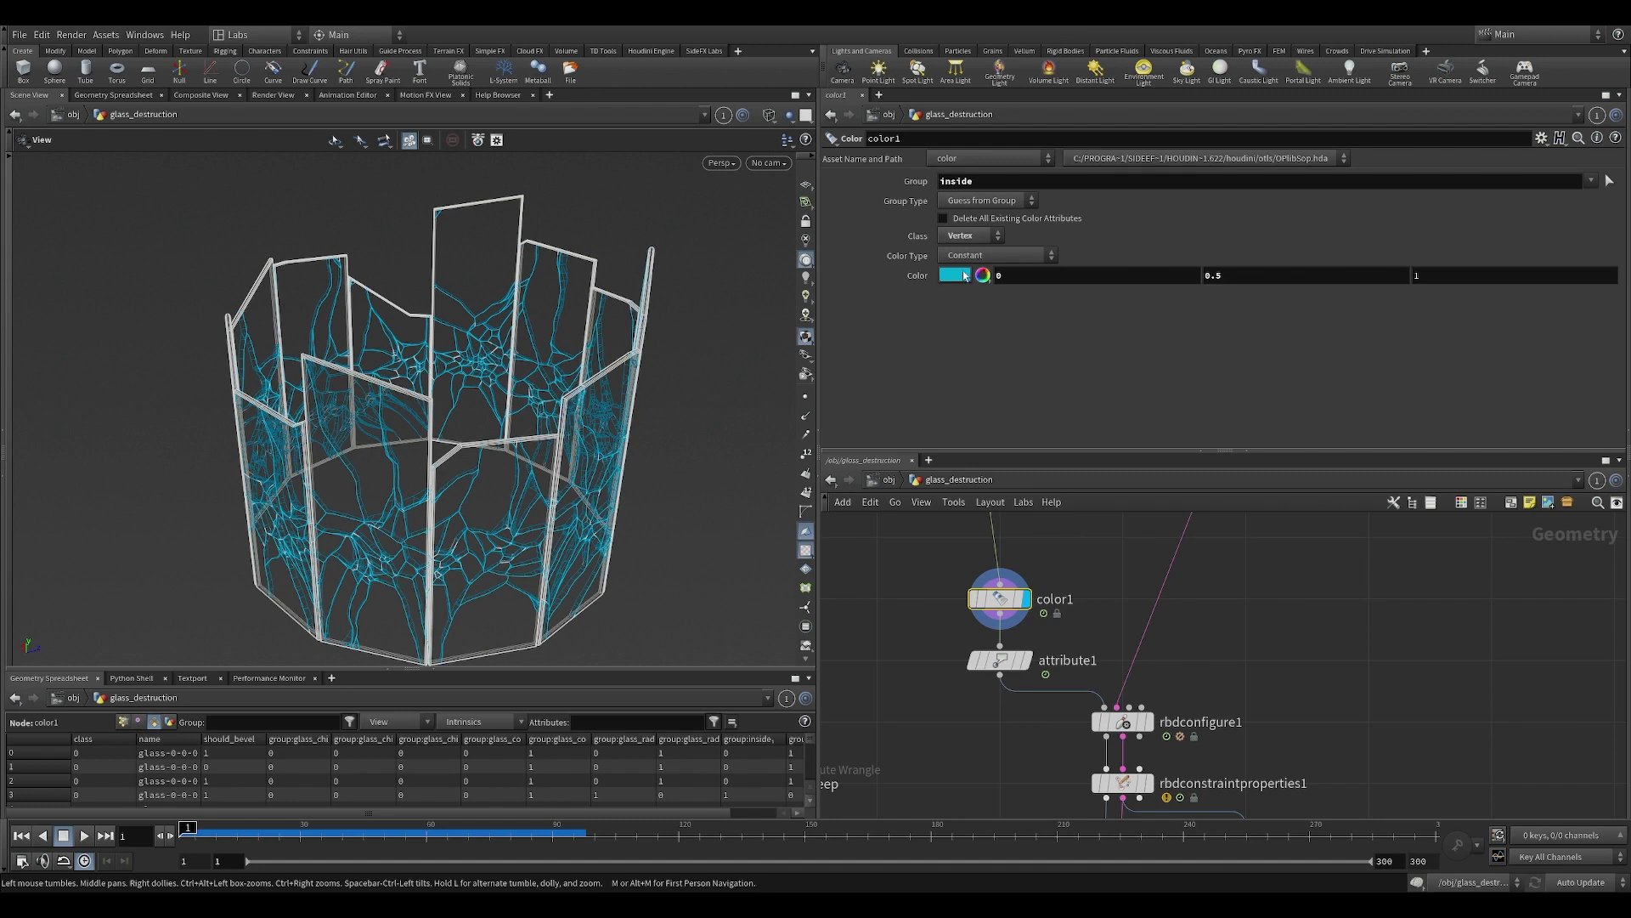
middle_drag(920, 672, 917, 657)
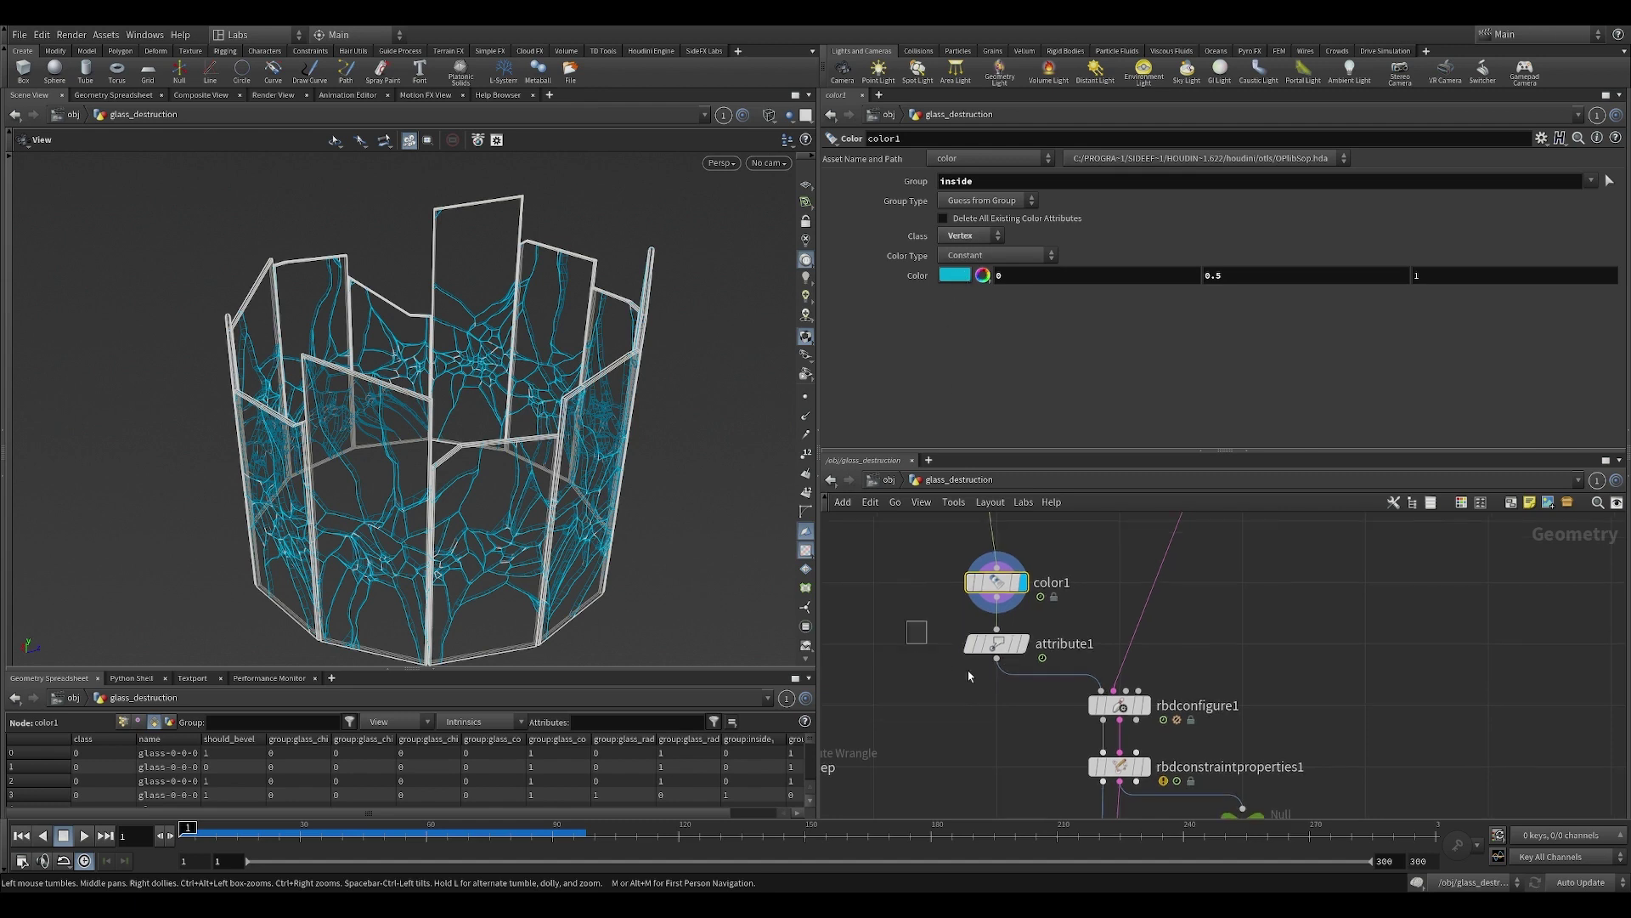
Inspect attribute1's vertex rename from Cd to Cd_v and check it against VAT_glass's input requirements in the outputs network.
click(996, 644)
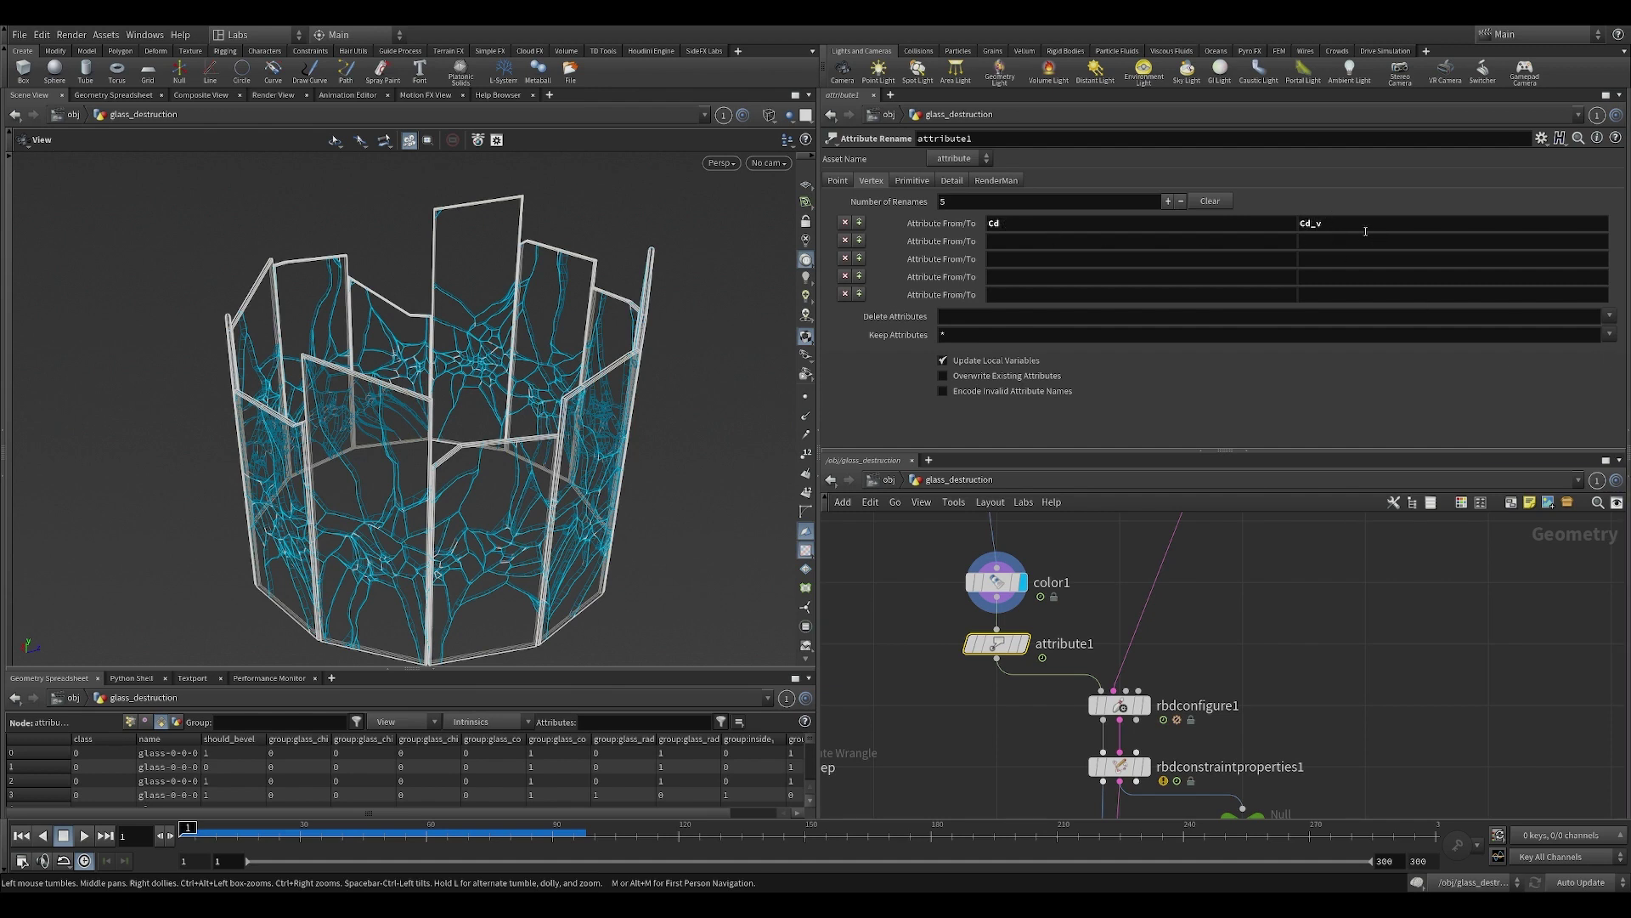
click(1627, 244)
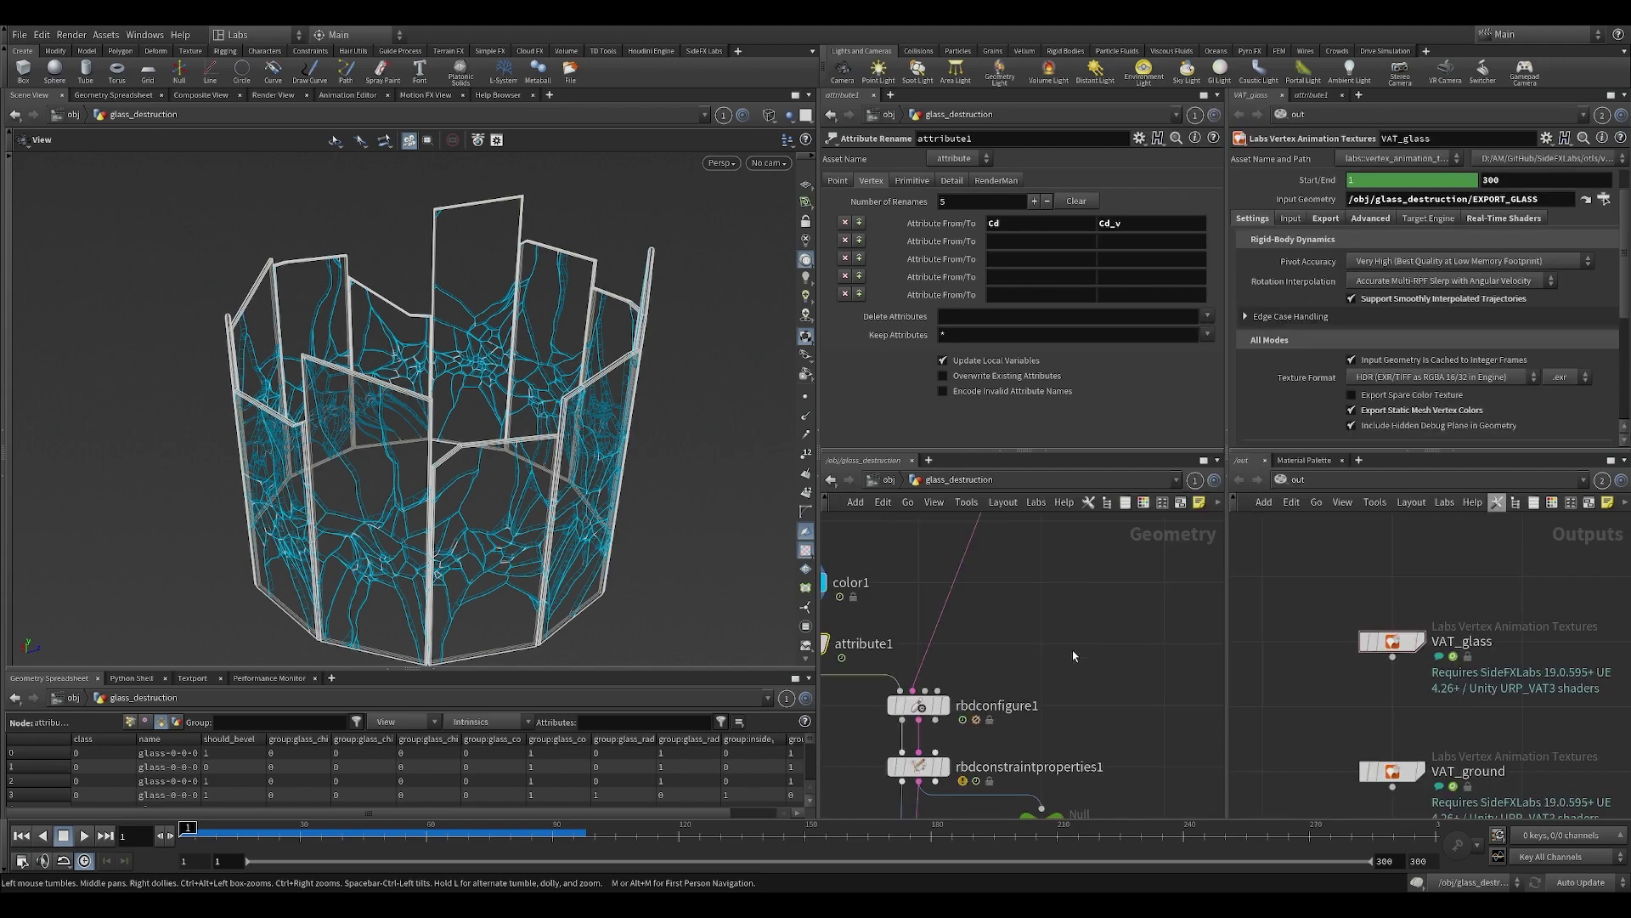
middle_drag(1074, 651, 1193, 639)
drag(1313, 569, 1436, 680)
middle_drag(1327, 571, 1287, 556)
drag(1309, 569, 1384, 665)
click(1291, 218)
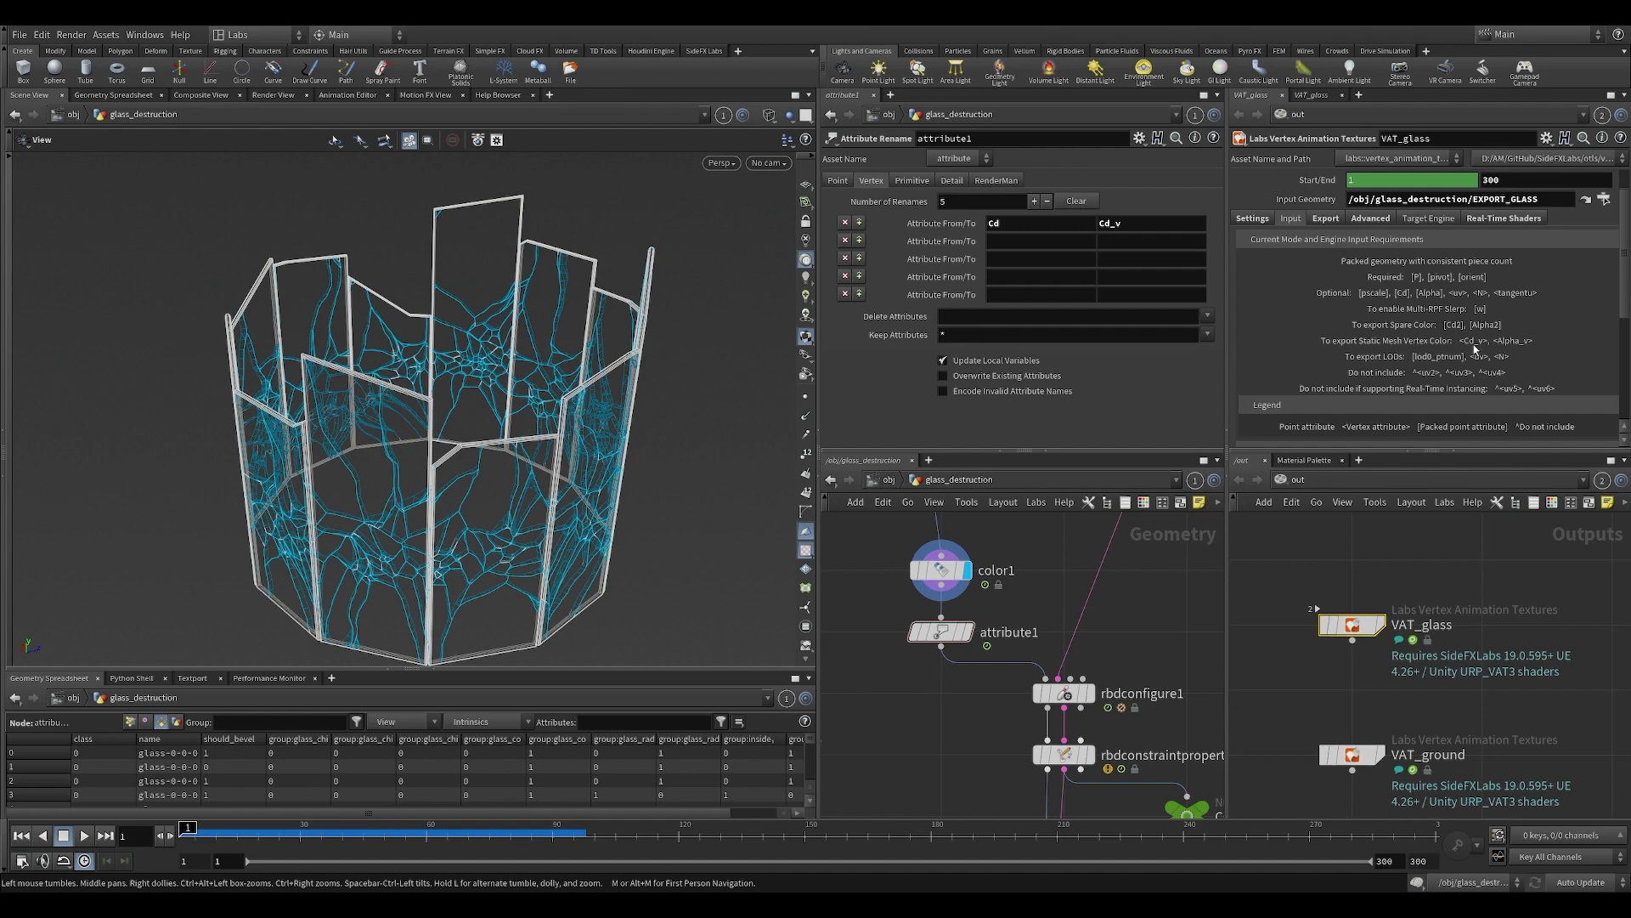
Hide the outputs network, display attribute1 and inspect the panels after the color attribute rename.
click(1231, 480)
drag(1060, 701, 1142, 613)
middle_drag(1094, 666, 964, 644)
click(1051, 593)
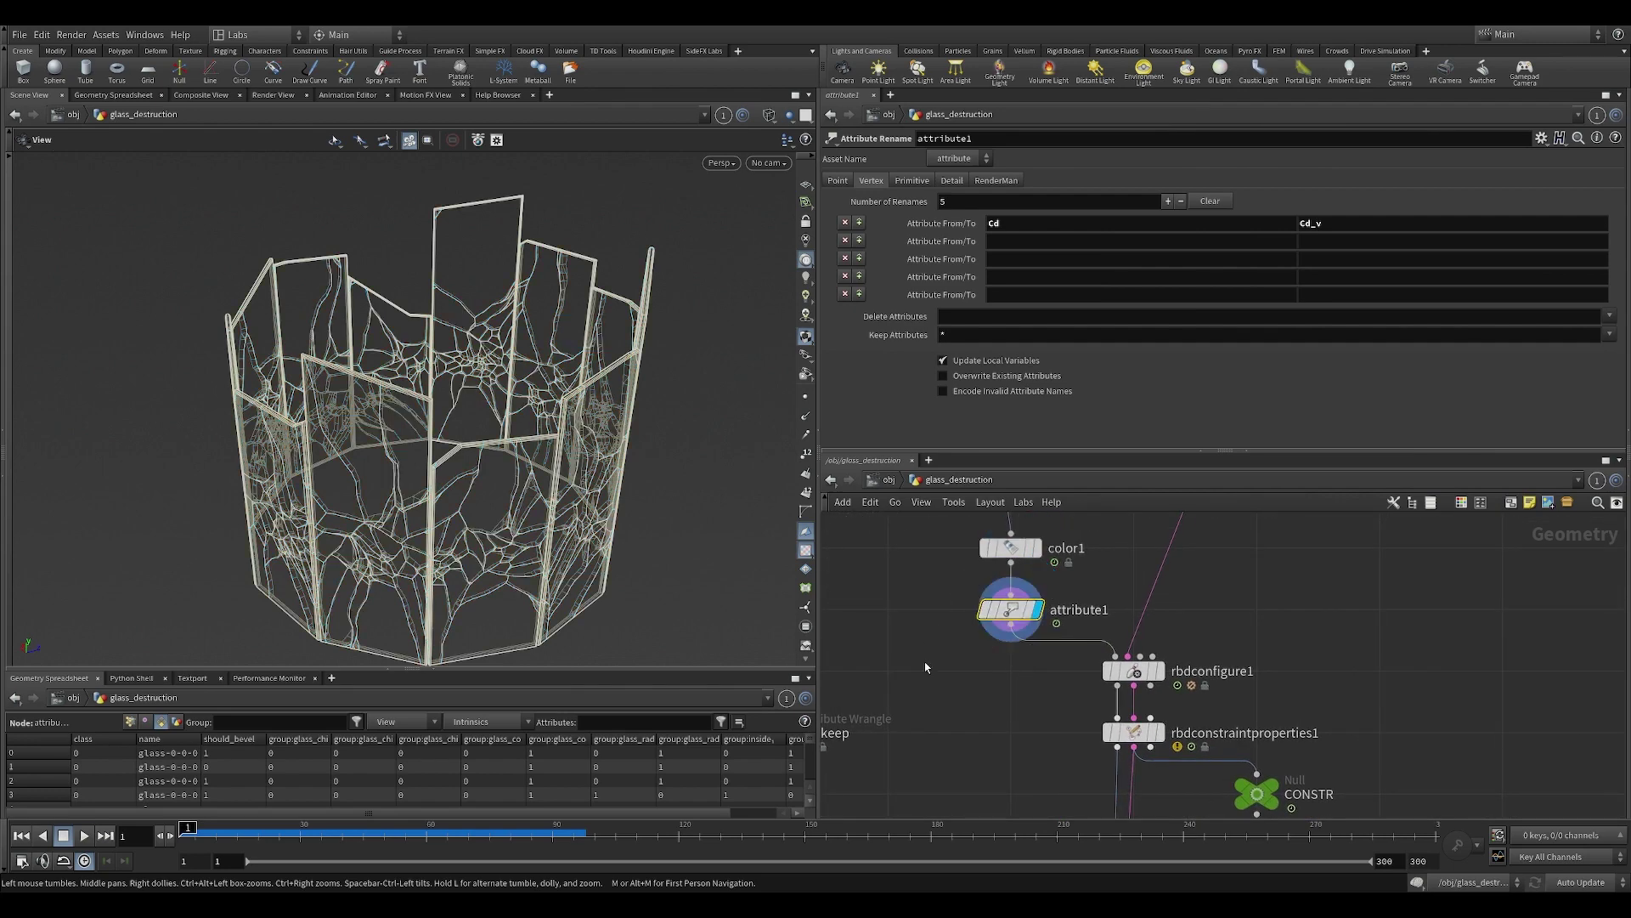
drag(502, 559, 500, 517)
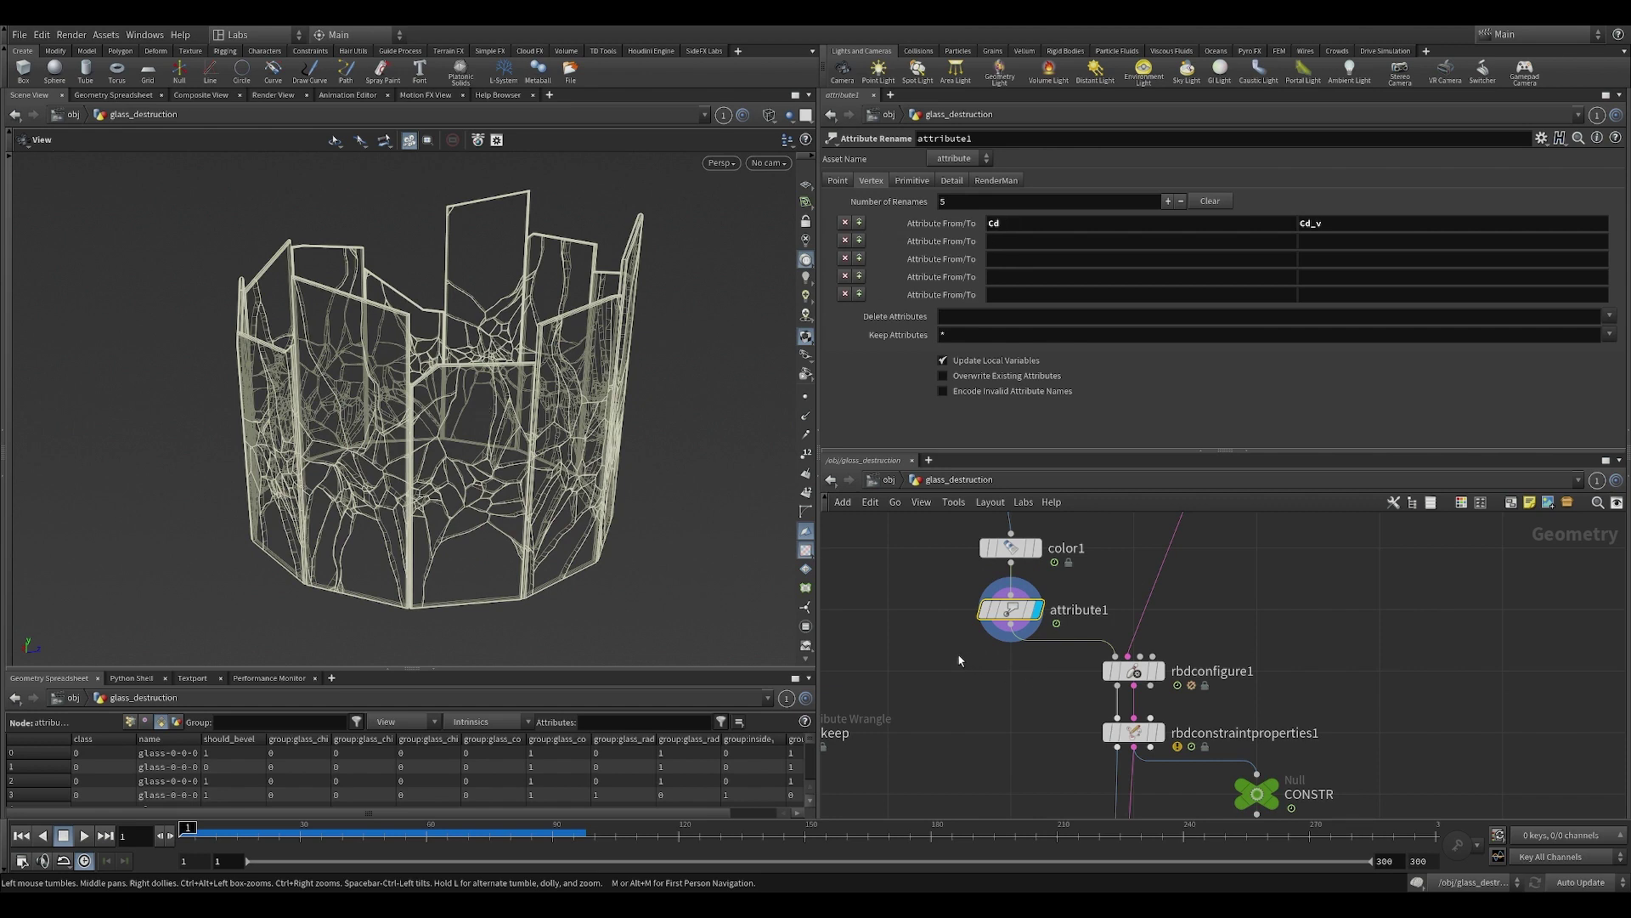
Display rbdconfigure1 and review its settings, from the physical attributes up to the units and name prefix.
scroll(995, 673, down, 2)
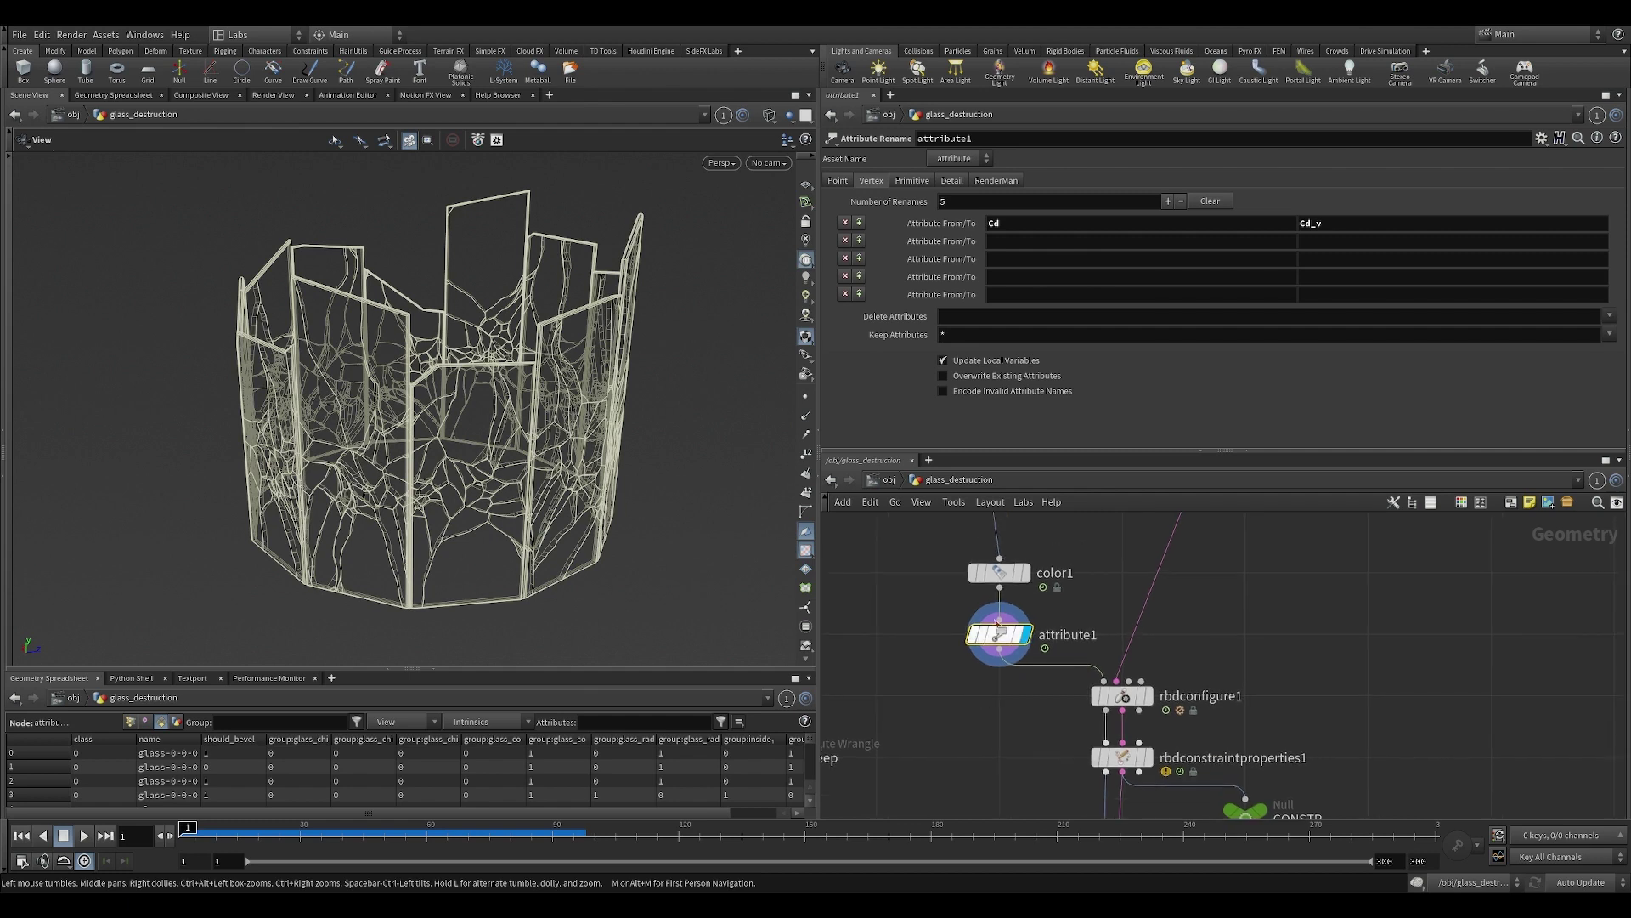
scroll(1038, 706, down, 3)
middle_drag(1096, 727, 1152, 612)
scroll(1037, 647, up, 4)
click(1139, 642)
middle_drag(1038, 725, 982, 746)
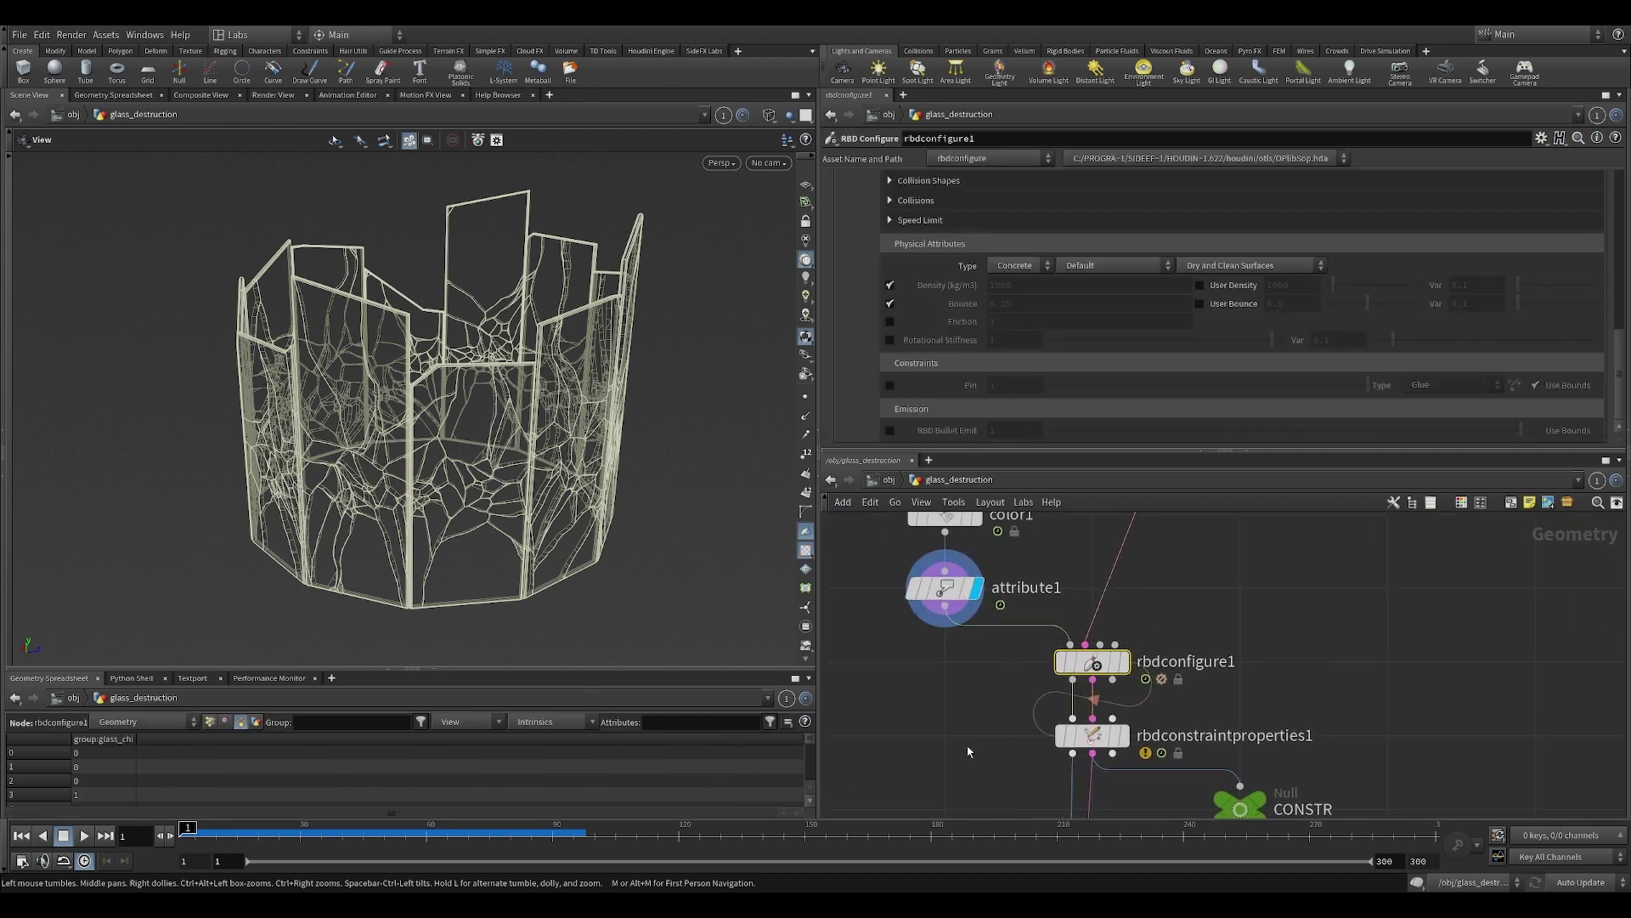
scroll(1492, 385, up, 5)
scroll(1493, 383, up, 3)
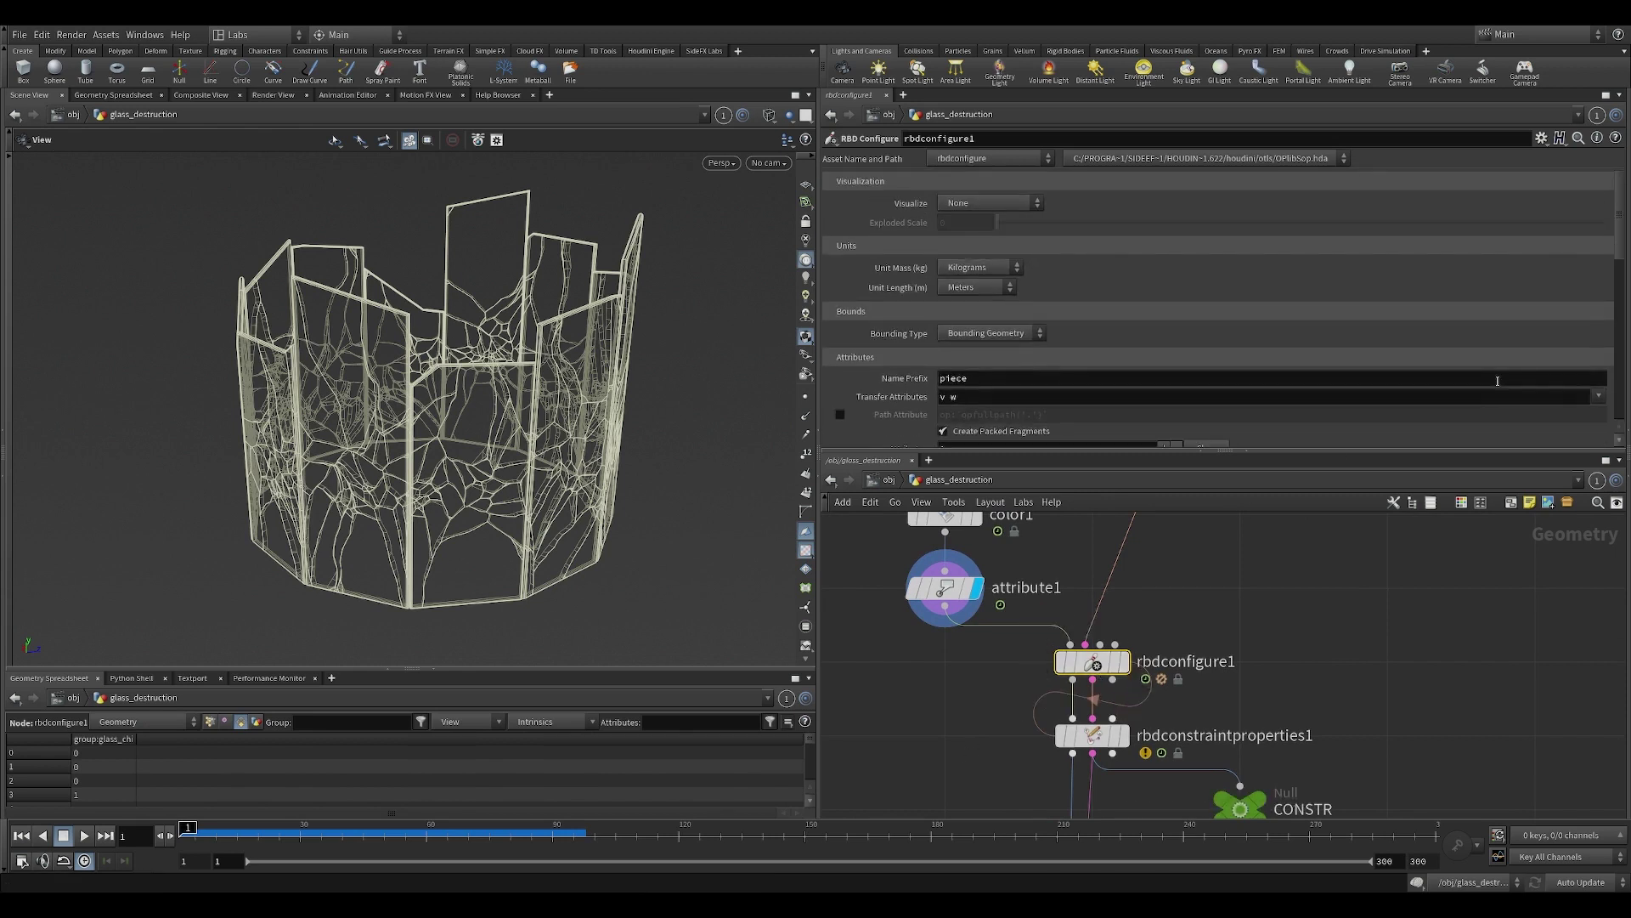
click(1121, 661)
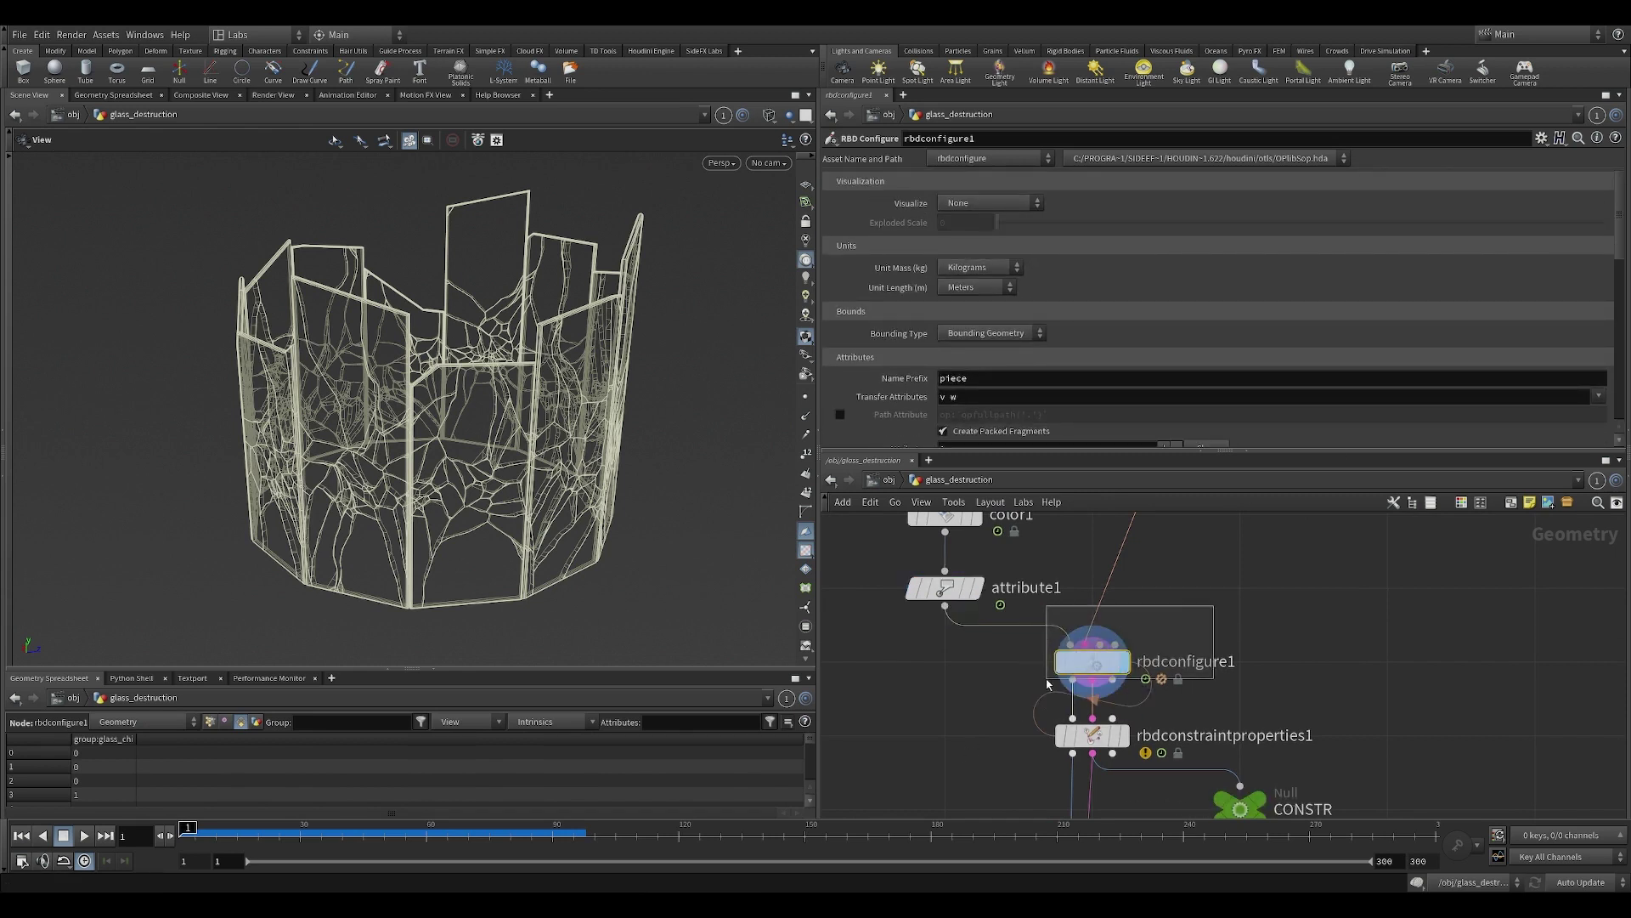
Display rbdconstraintproperties1 and examine its soft constraint settings and the constraint lines across the glass panels.
middle_drag(968, 689, 963, 570)
drag(942, 599, 1075, 653)
click(1120, 615)
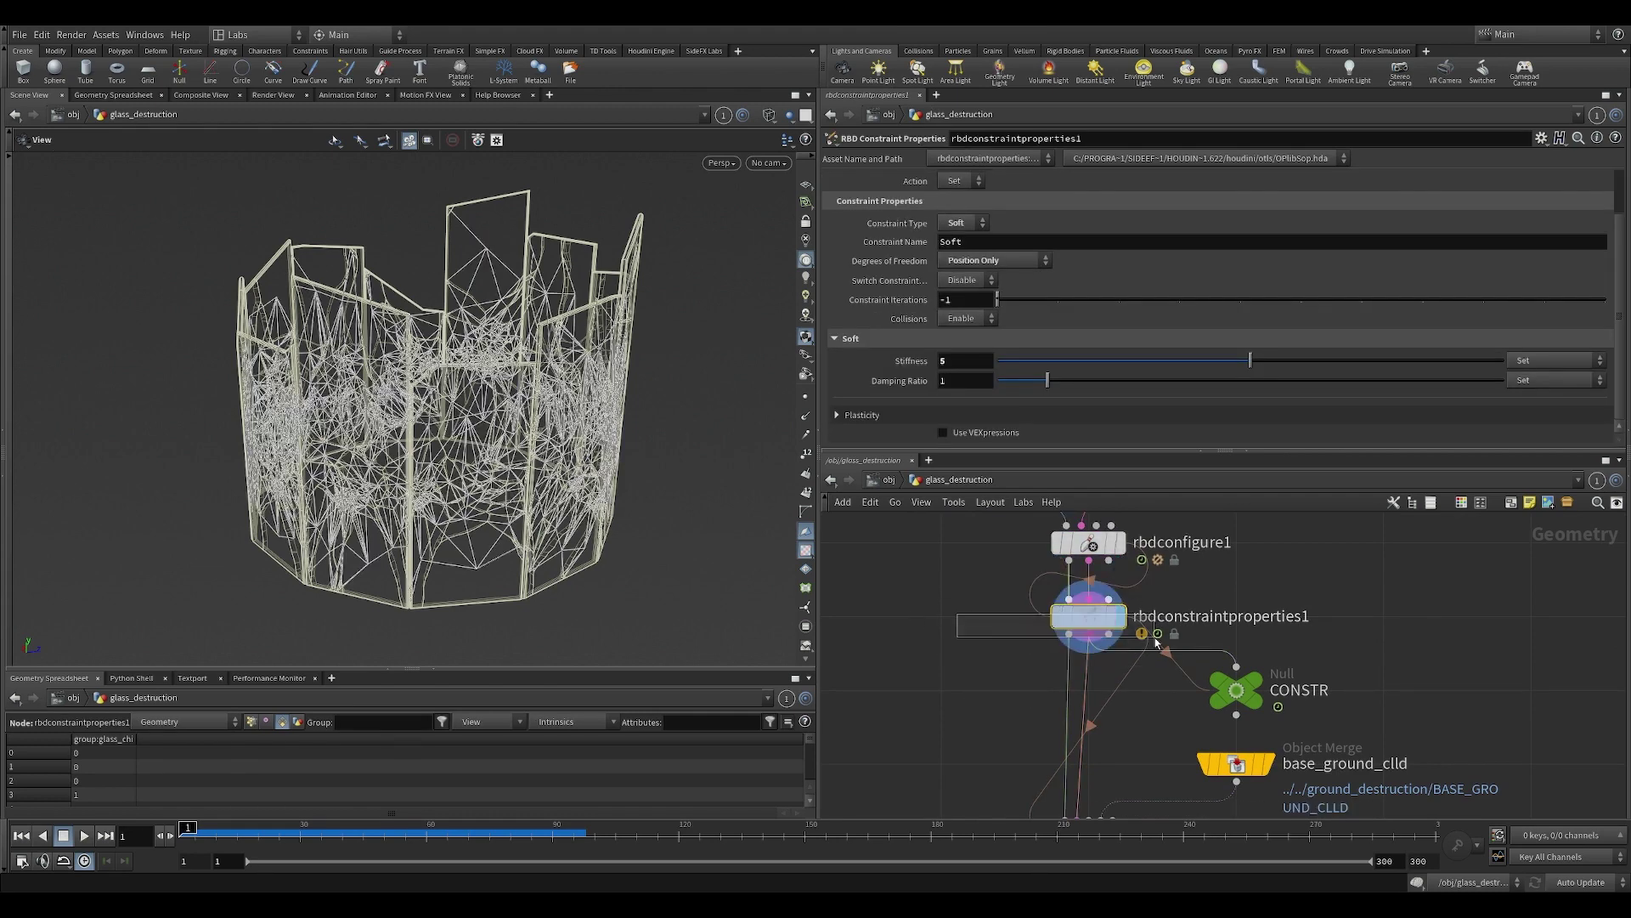
drag(543, 432, 585, 337)
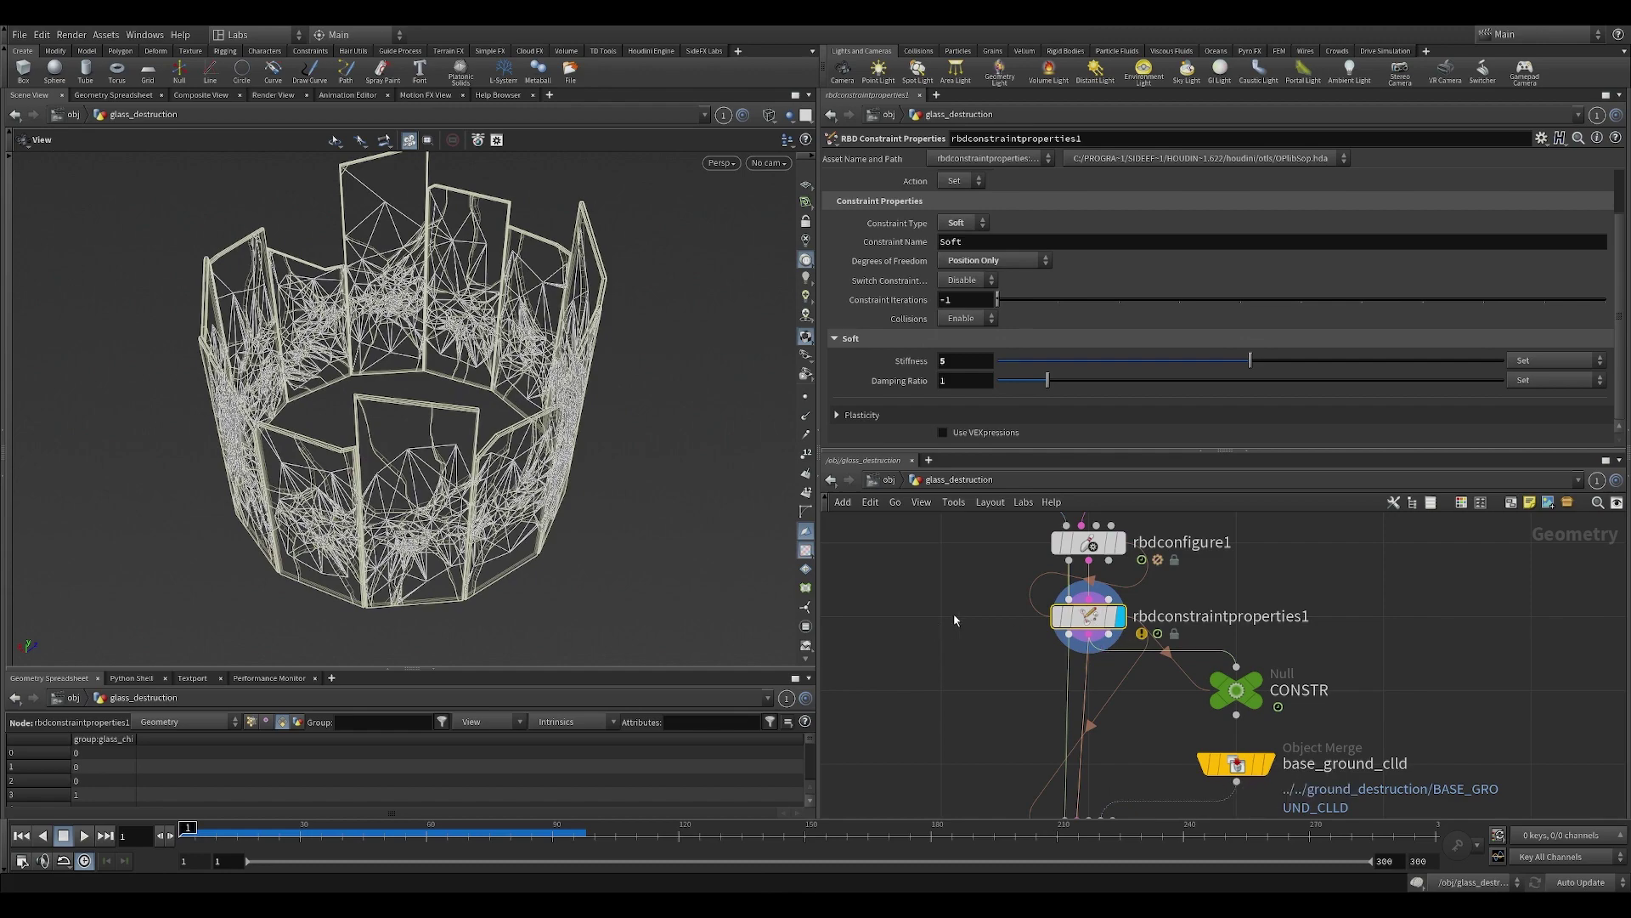
middle_drag(967, 588, 969, 616)
mouse_move(528, 587)
mouse_down()
mouse_move(508, 501)
mouse_move(539, 574)
mouse_up()
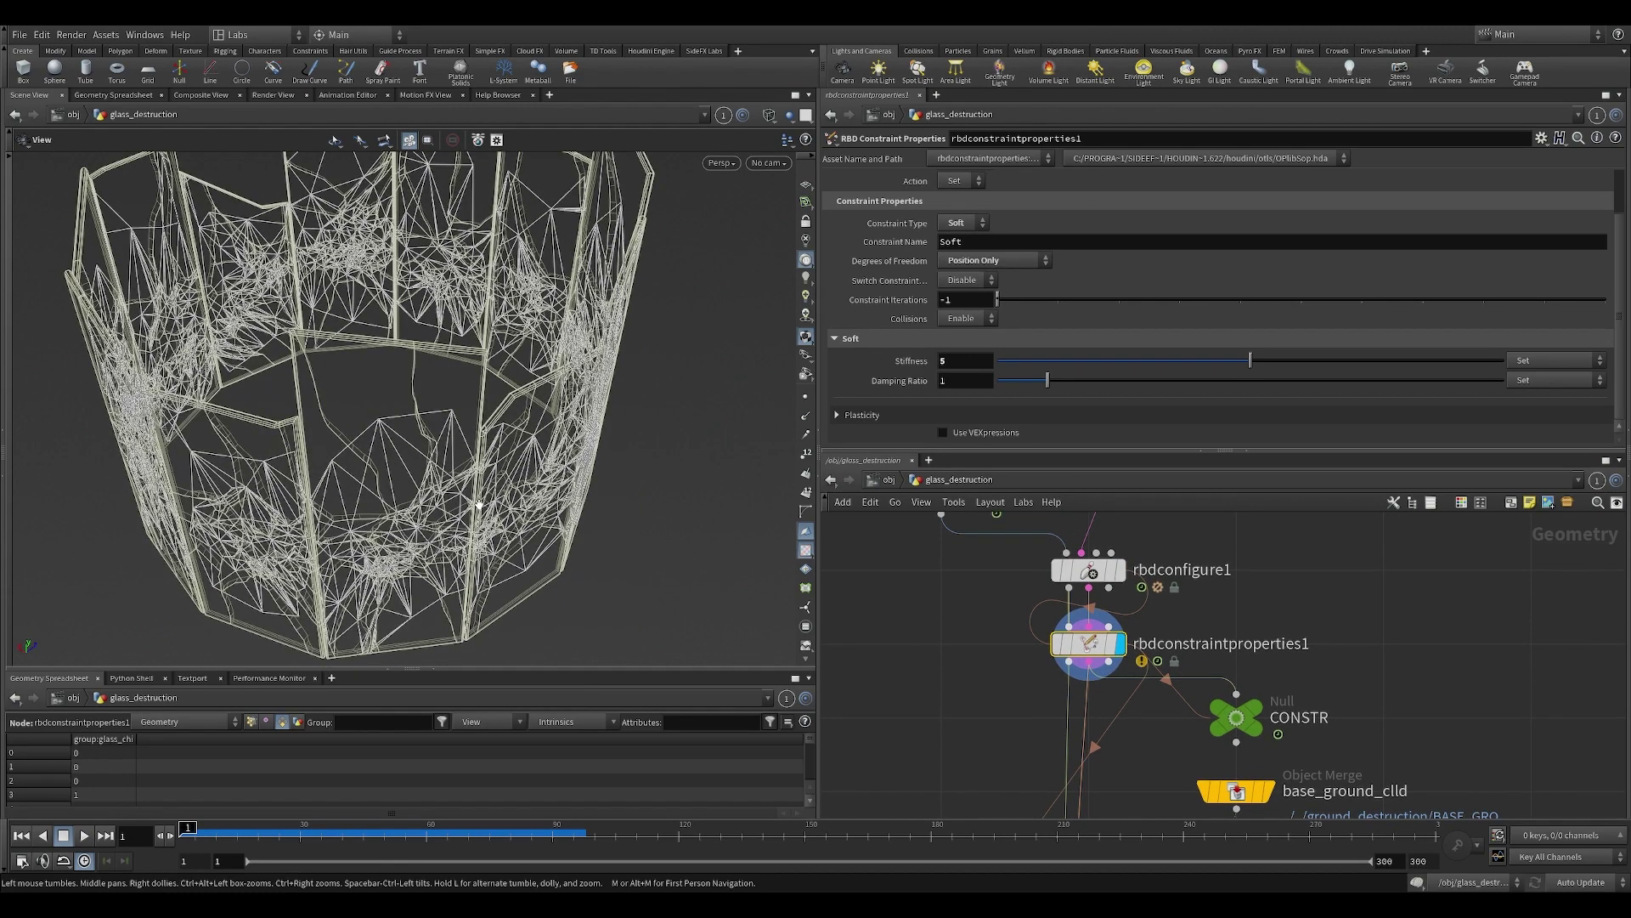
drag(585, 512, 571, 503)
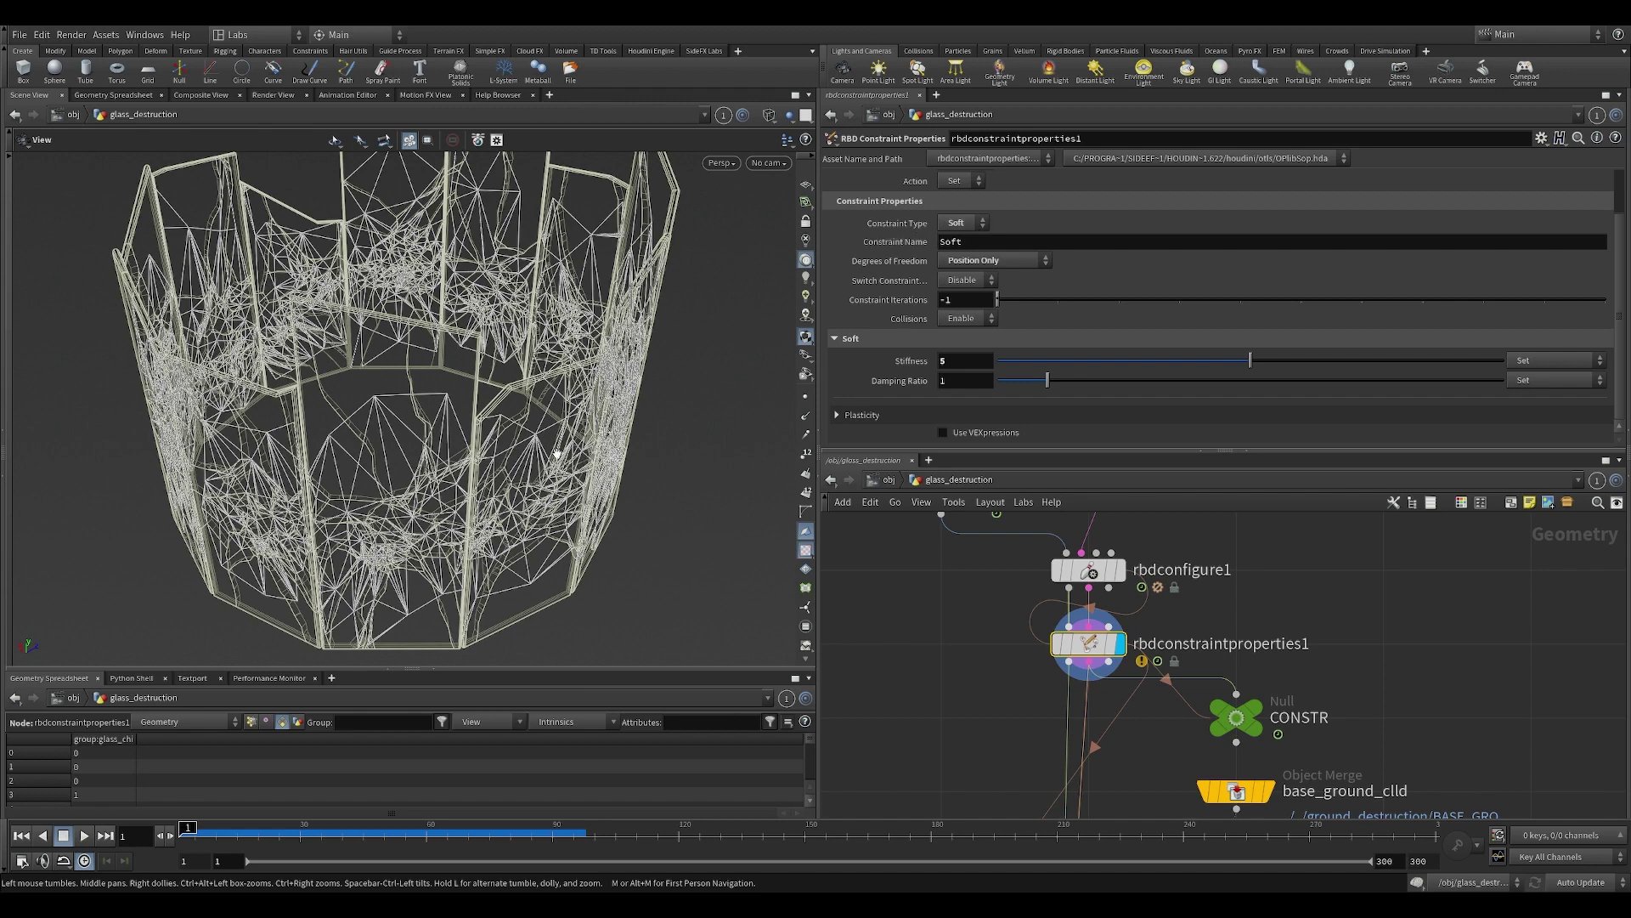
Review the Degrees of Freedom options and Stiffness setting of rbdconstraintproperties1 while examining the constraint lines across the glass panels.
drag(557, 453, 548, 463)
right_drag(548, 463, 439, 468)
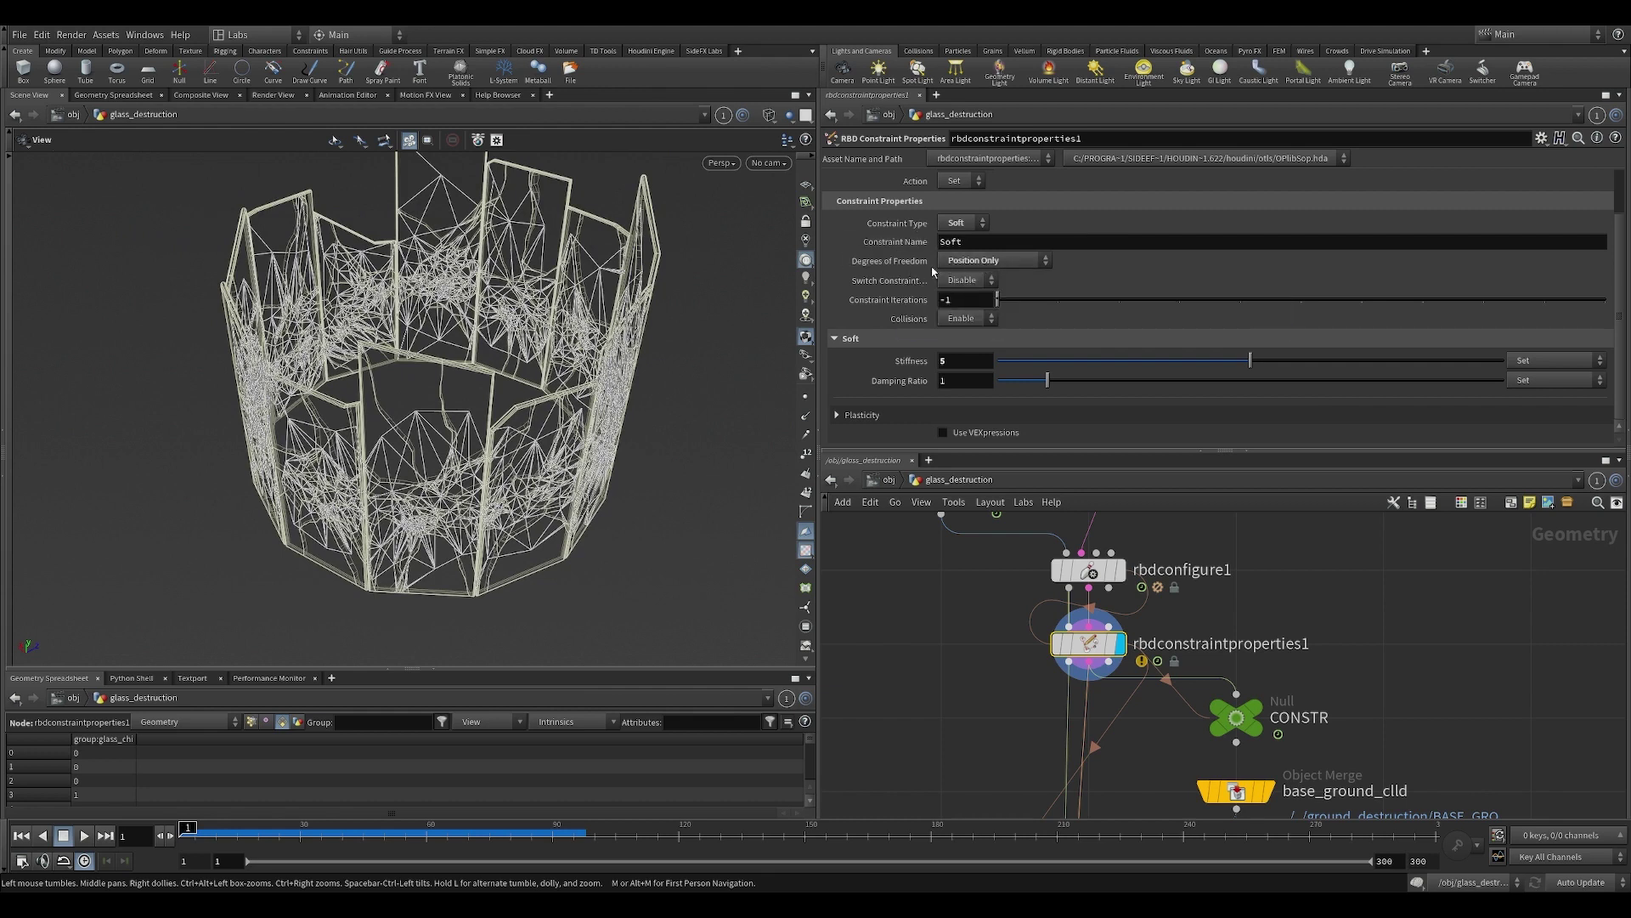
click(1036, 261)
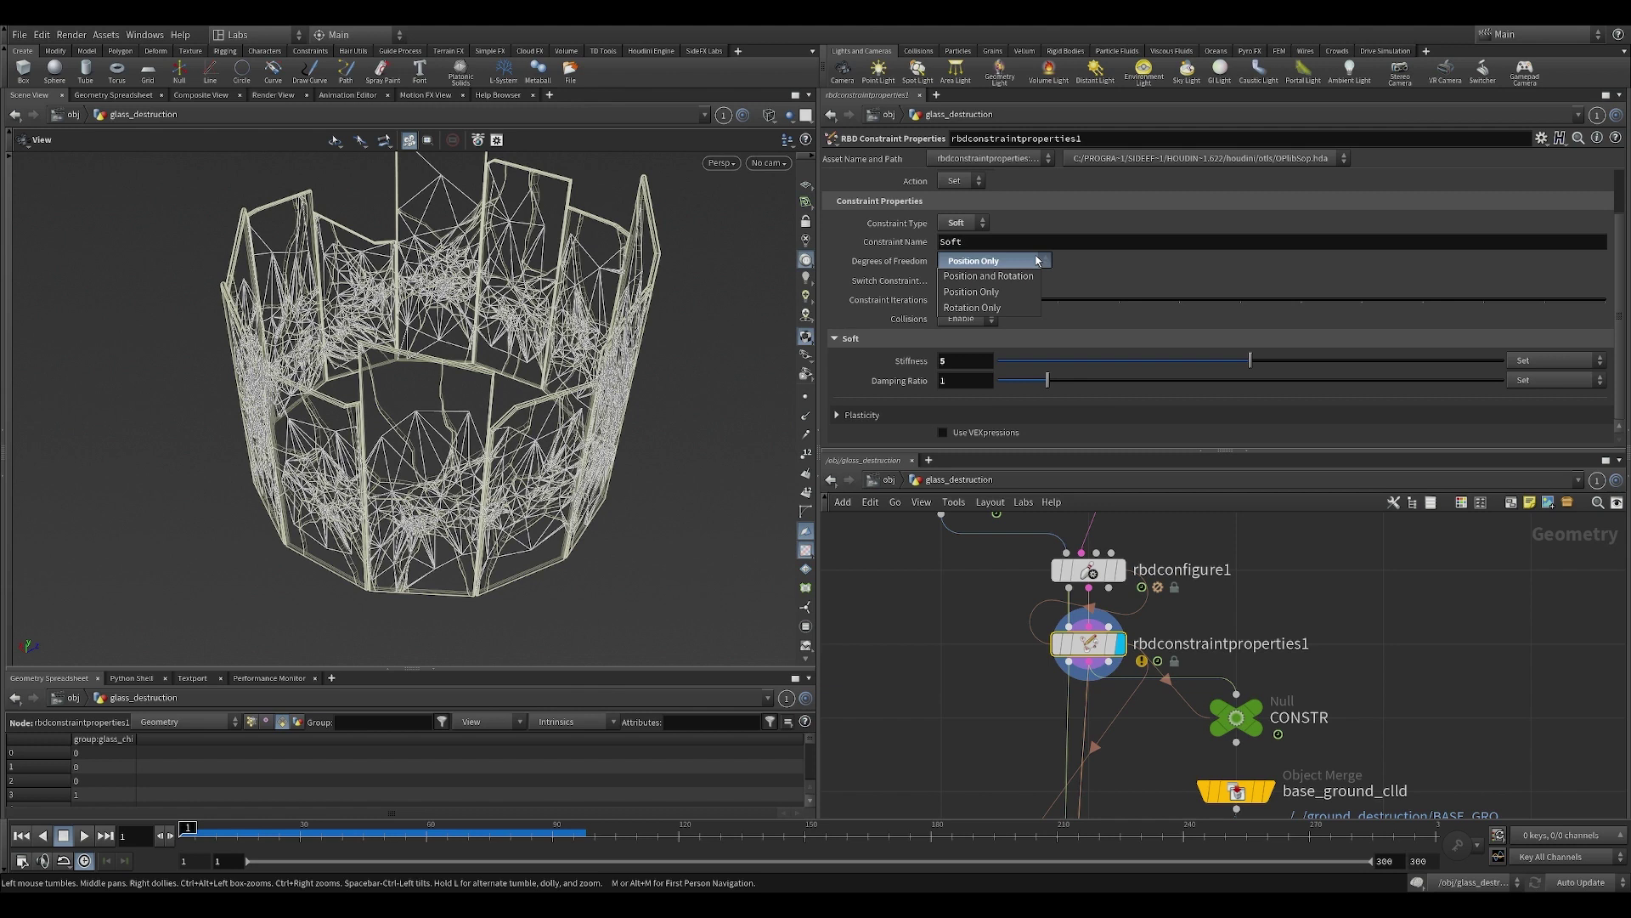
click(1024, 261)
drag(510, 380, 500, 336)
middle_drag(544, 304, 544, 349)
drag(542, 348, 565, 362)
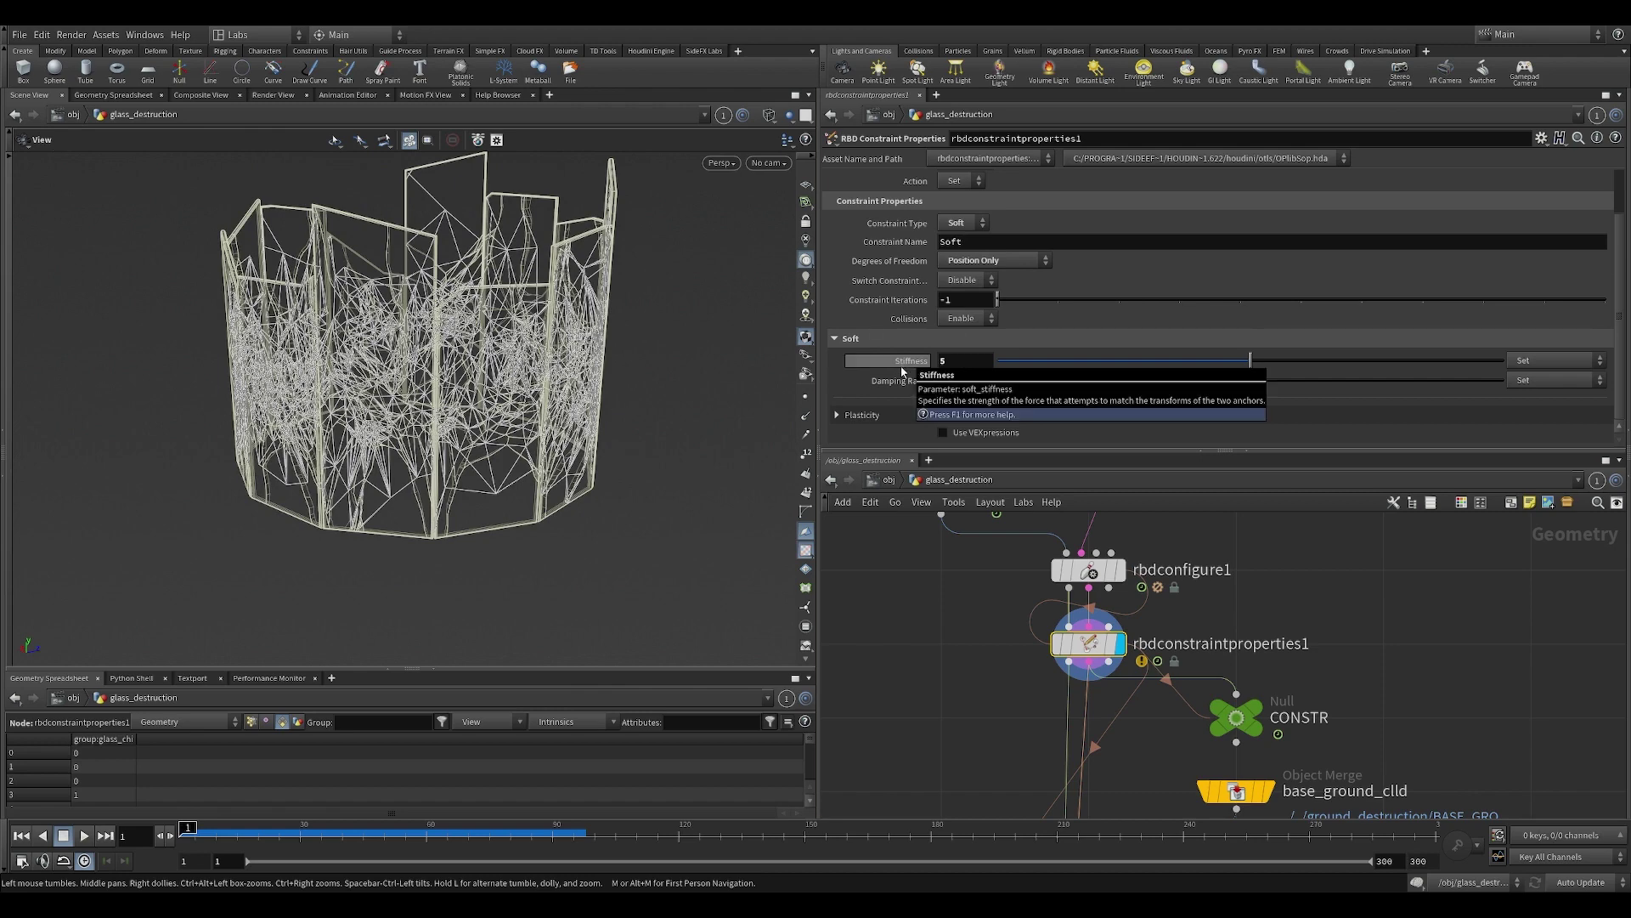
drag(438, 380, 489, 456)
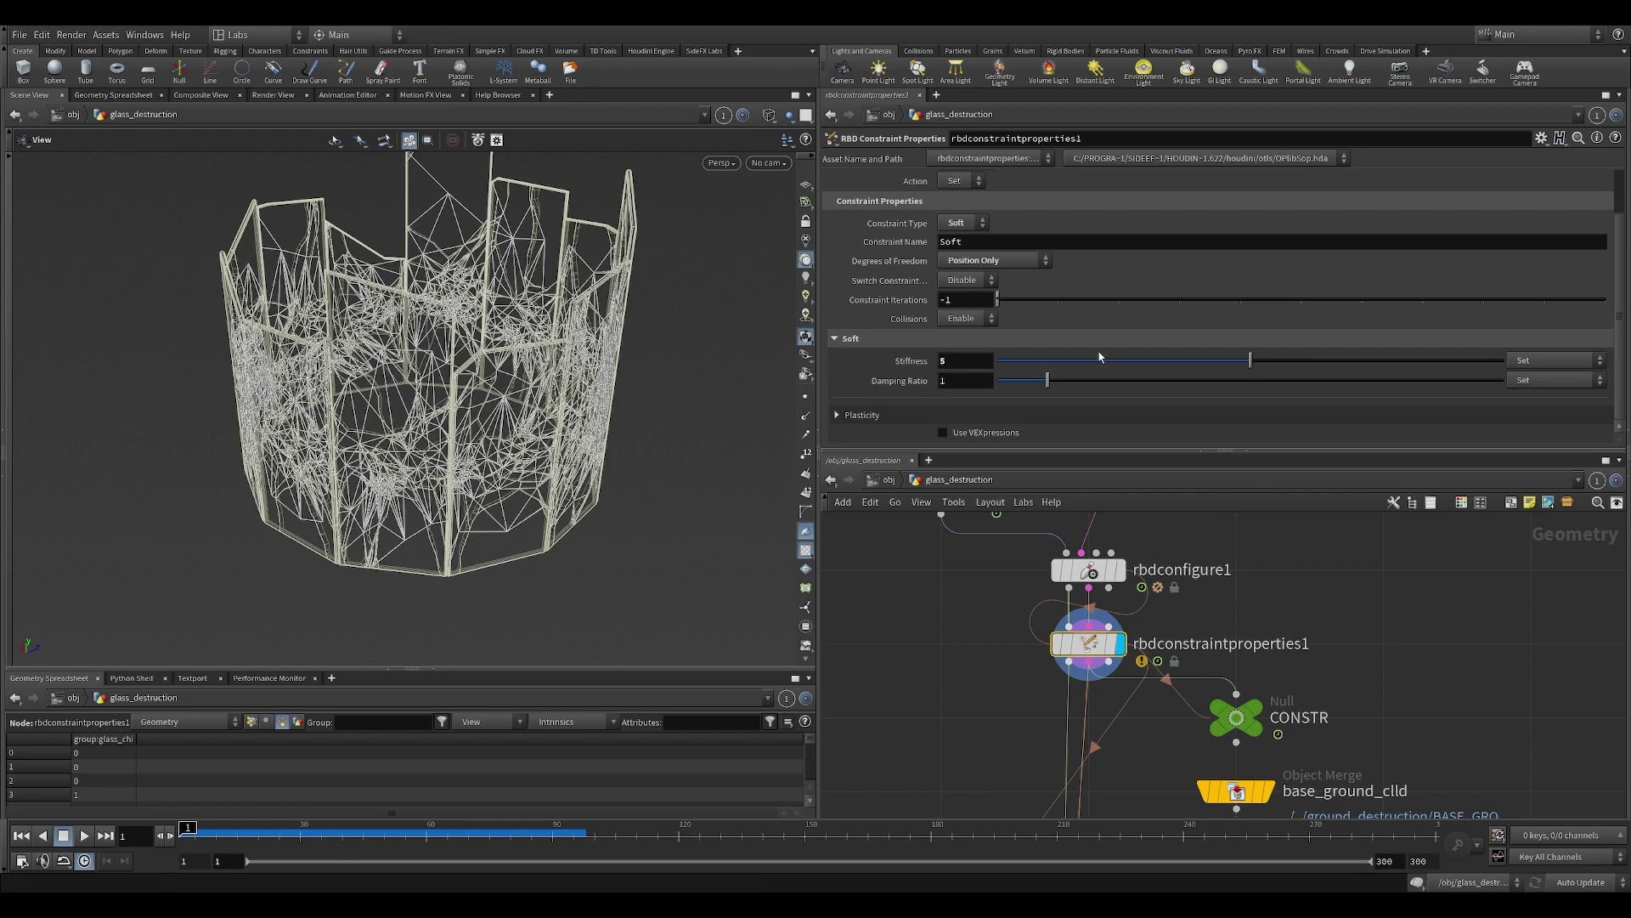
Trace the network down from the constraint properties to rbdbulletsolver1 and its inputs, and look over the constrained glass panels.
scroll(1357, 338, up, 3)
scroll(1328, 342, down, 3)
middle_drag(1063, 634, 990, 569)
scroll(955, 618, up, 1)
middle_drag(868, 730, 837, 595)
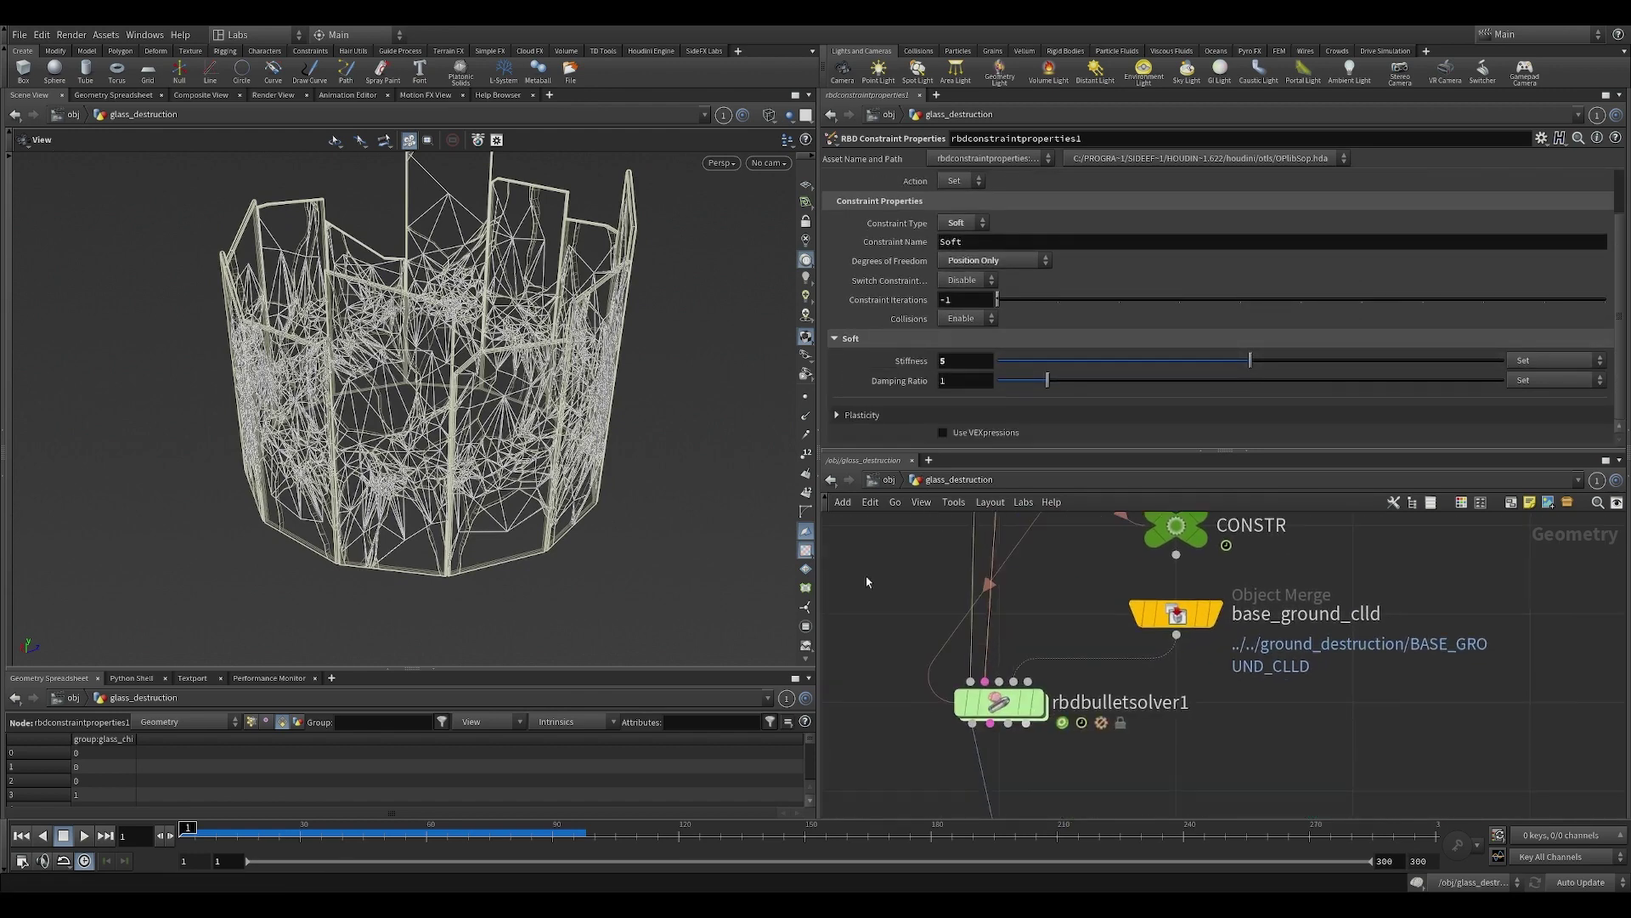
middle_drag(456, 338, 487, 419)
mouse_move(488, 419)
mouse_down()
mouse_move(437, 423)
mouse_move(460, 423)
mouse_up()
middle_drag(1051, 596, 1017, 618)
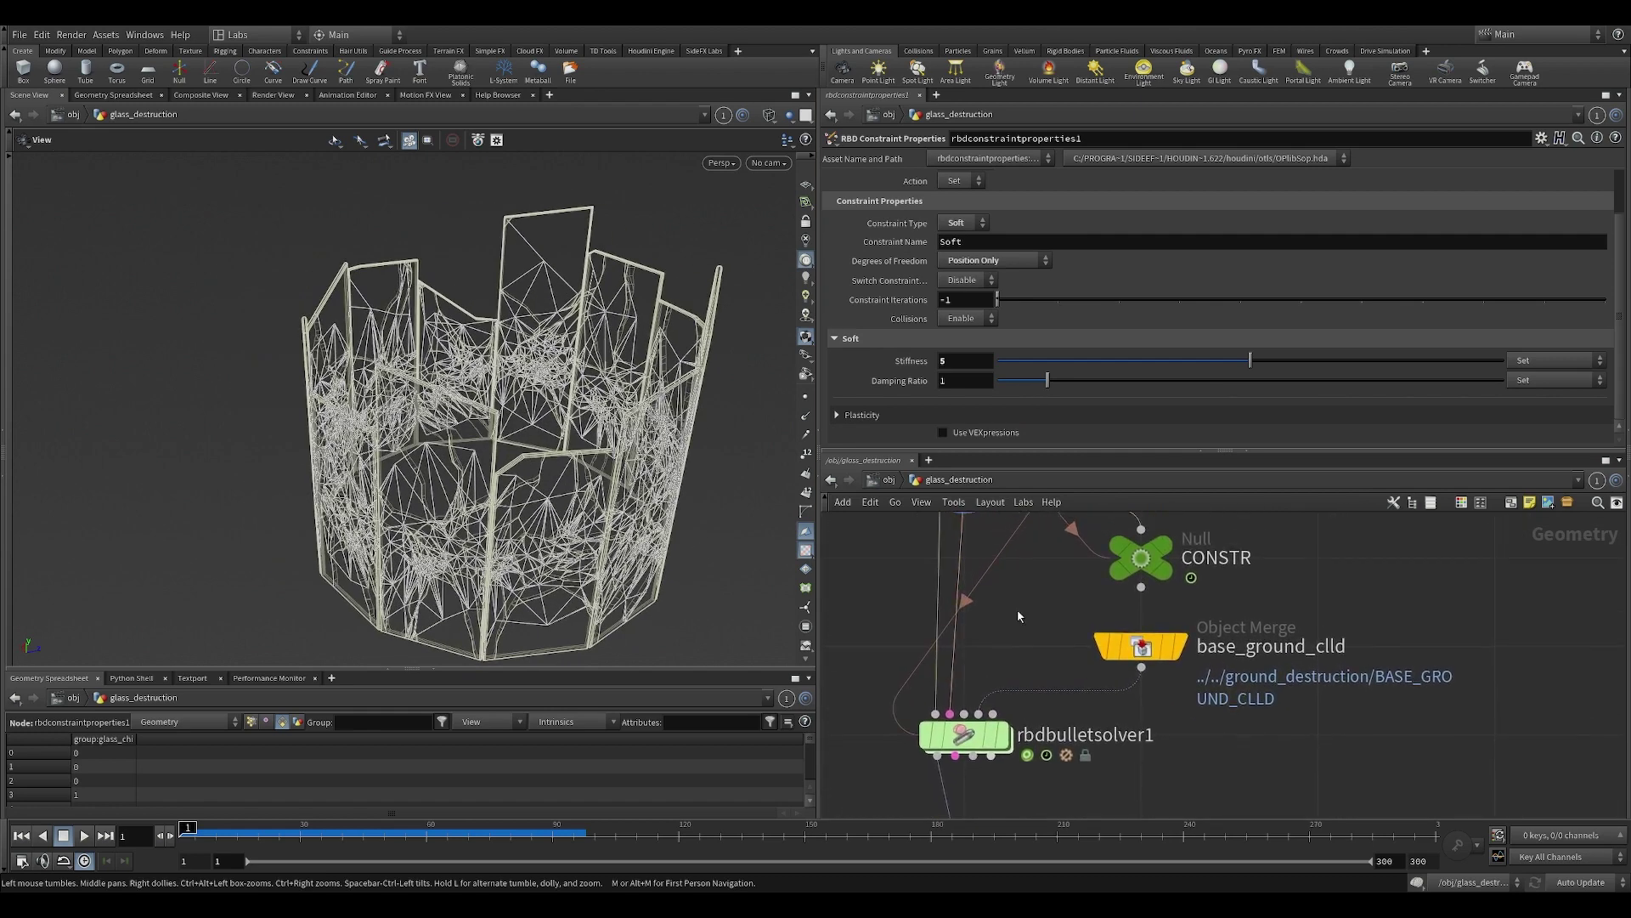
Display the base_ground_clld object merge and switch the viewport shading to MatCap Shaded to examine the ground collision geometry.
scroll(1018, 605, down, 3)
middle_drag(914, 573, 1053, 600)
scroll(1055, 608, down, 3)
mouse_move(1181, 645)
middle_down()
mouse_move(1169, 717)
mouse_move(1155, 659)
middle_up()
scroll(1155, 659, up, 1)
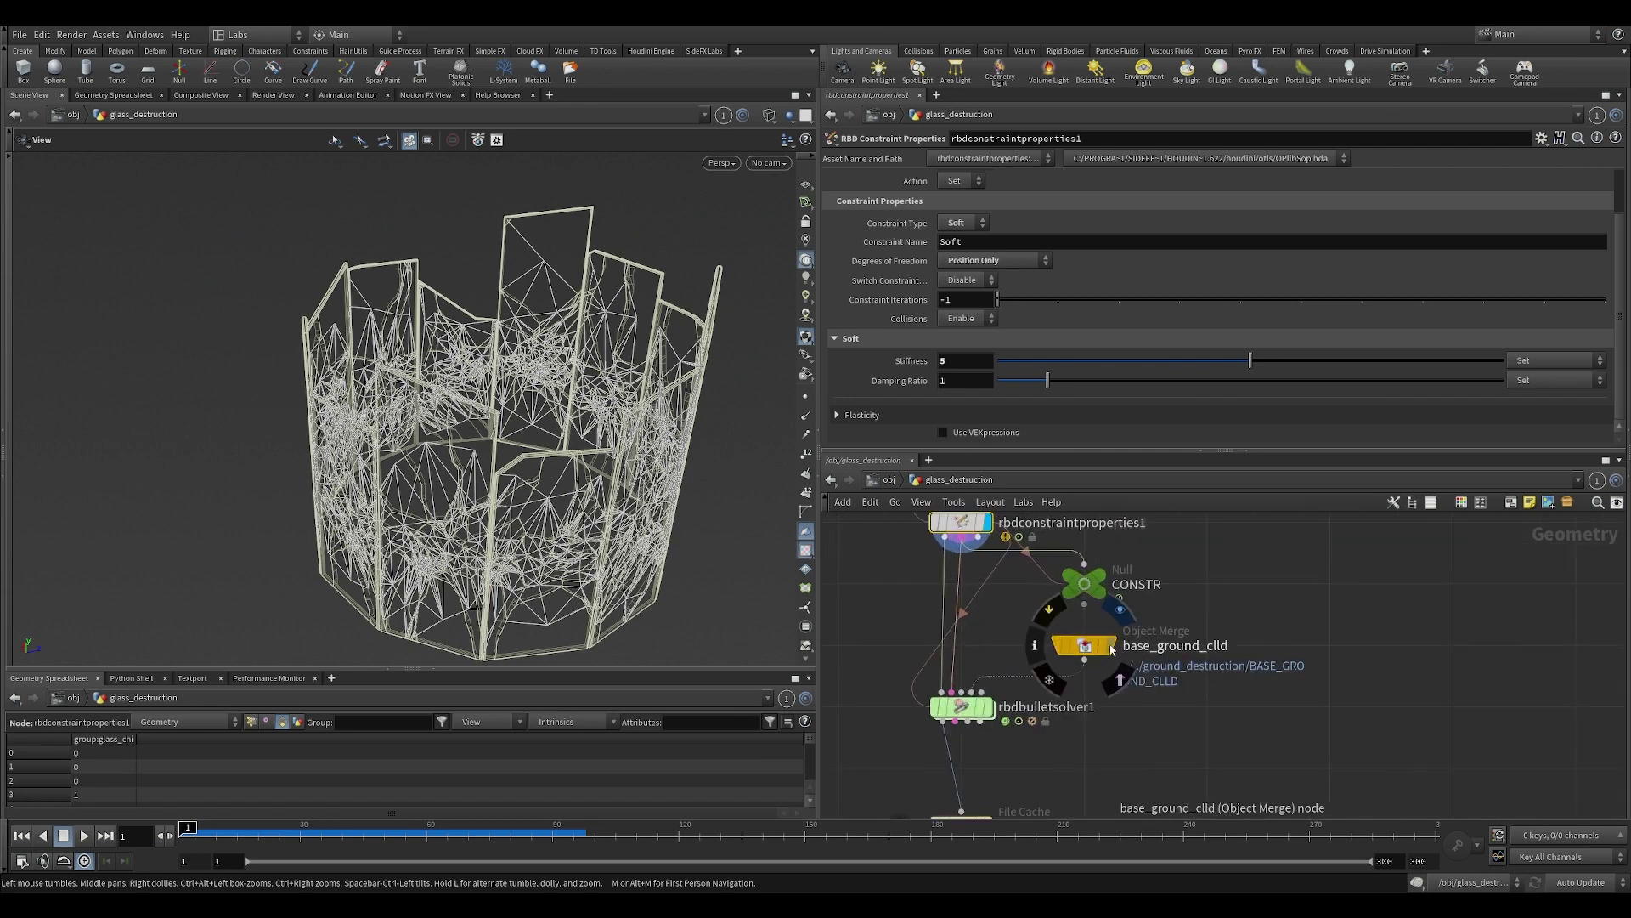
click(1121, 609)
drag(1231, 626, 1056, 671)
drag(688, 582, 736, 169)
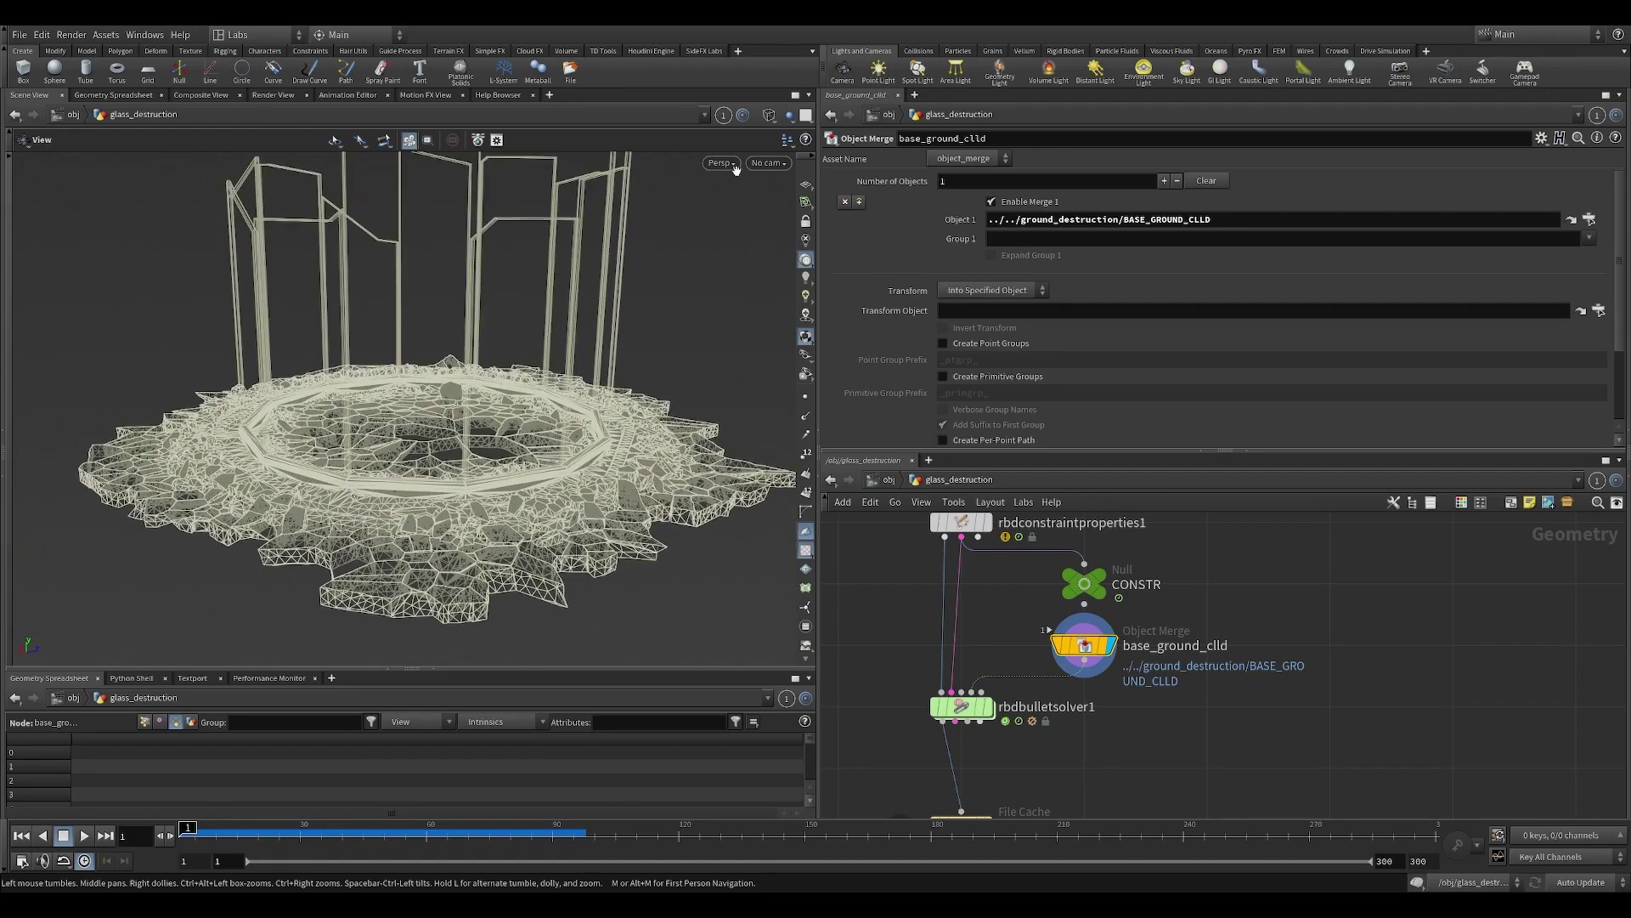
click(774, 115)
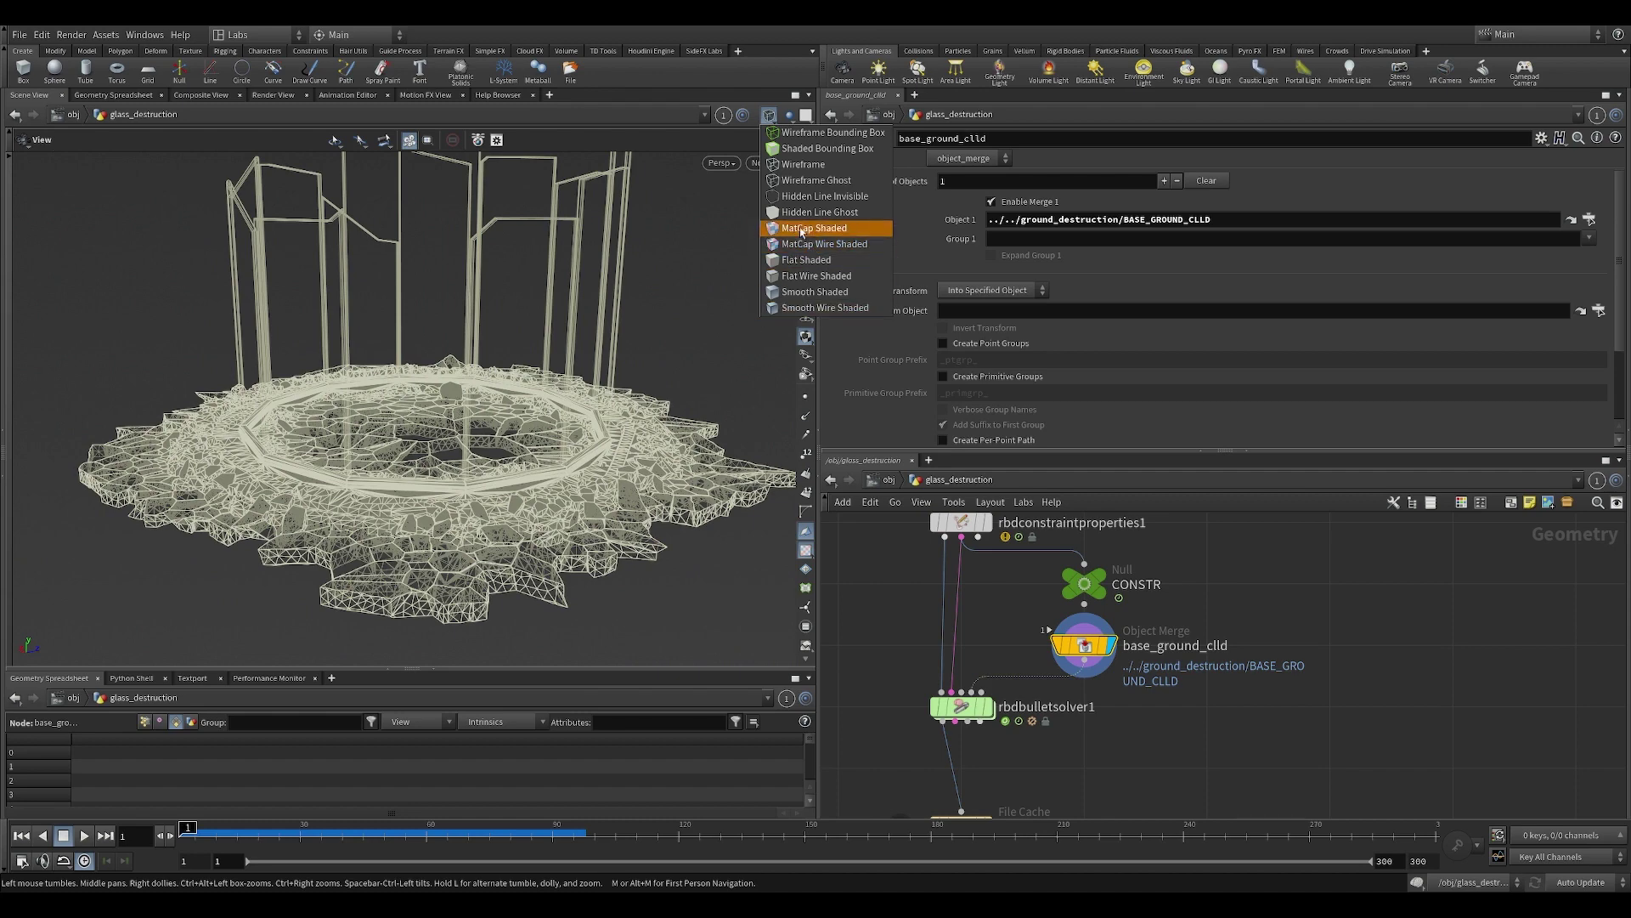
click(814, 228)
Select rbdbulletsolver1 and review its Ground and Forces settings against the ground collision geometry.
middle_drag(890, 712, 956, 616)
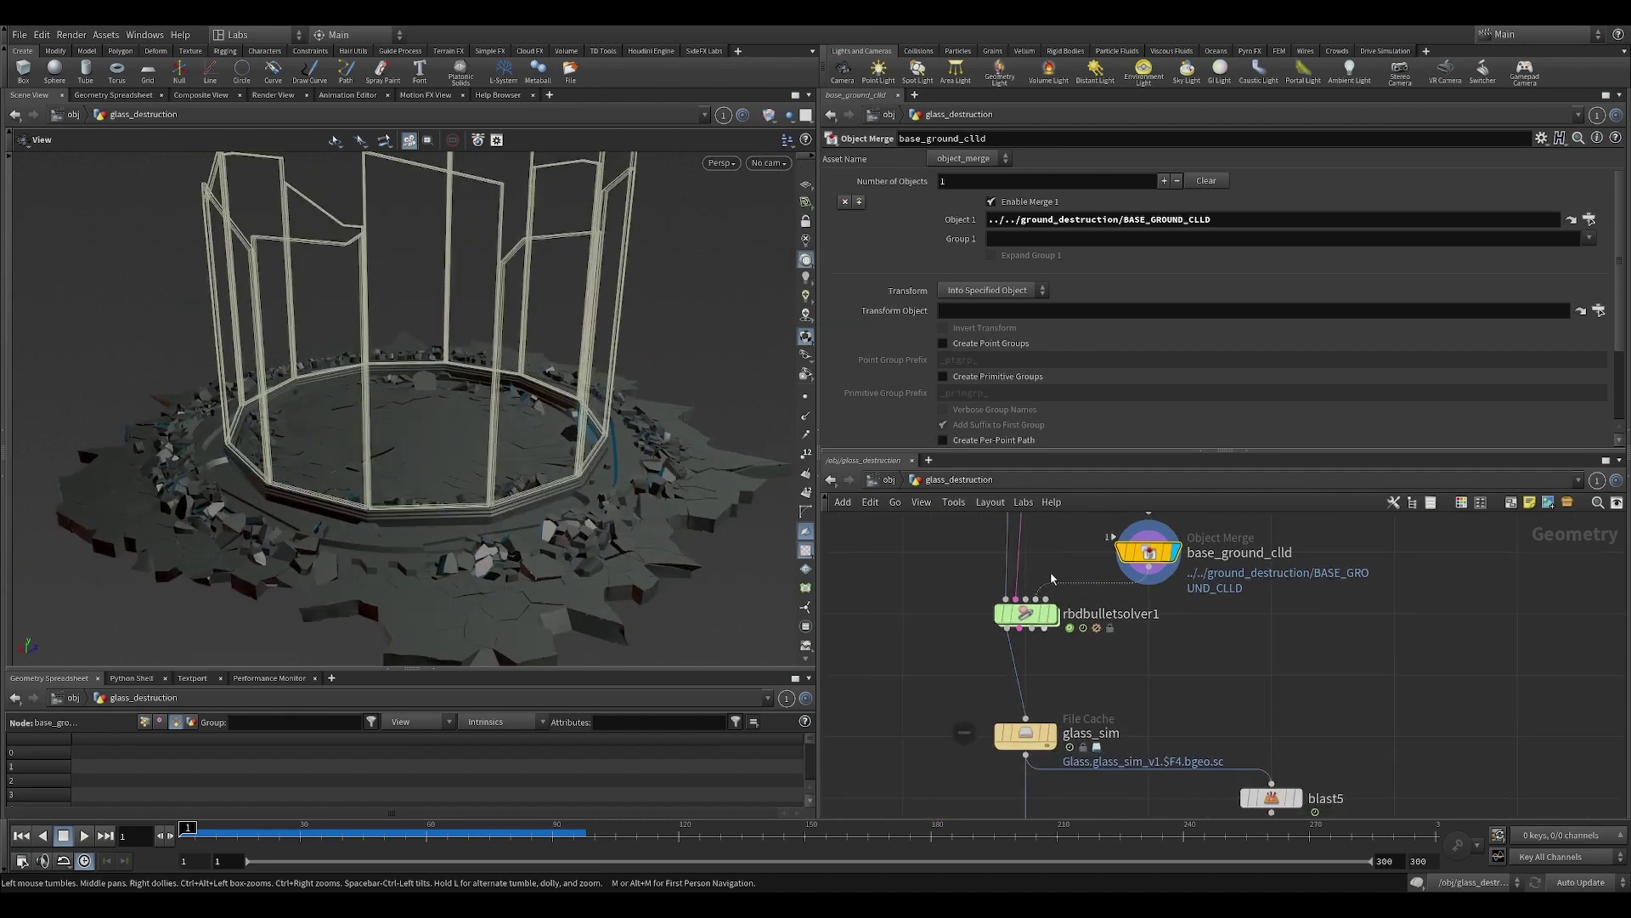
scroll(956, 616, up, 3)
drag(888, 585, 1131, 667)
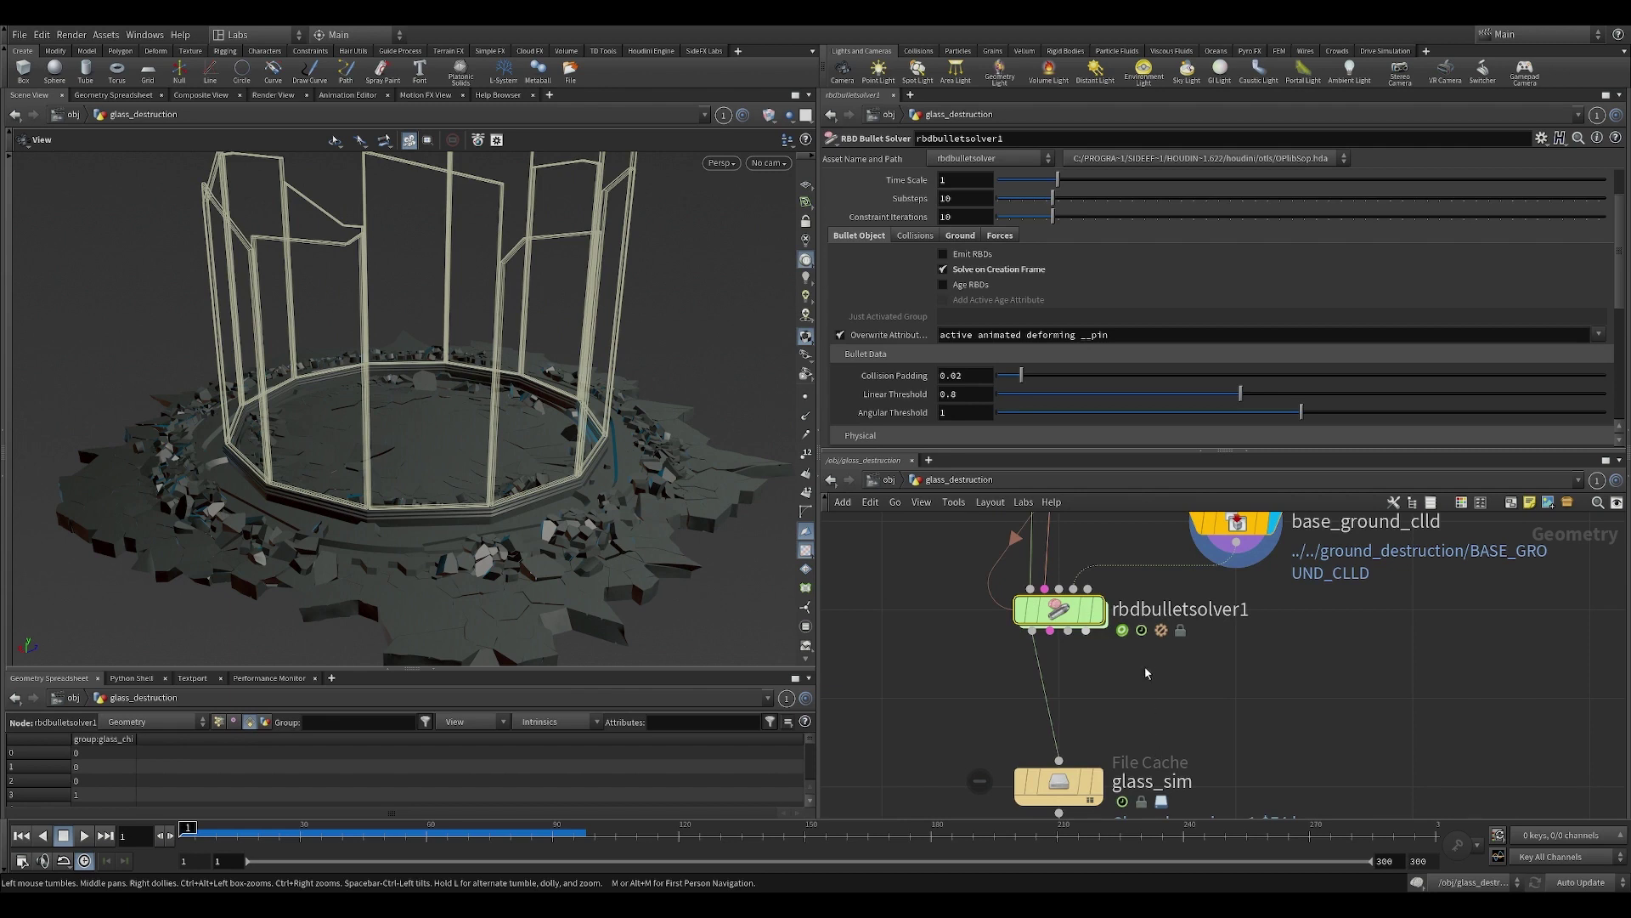
click(961, 236)
click(993, 238)
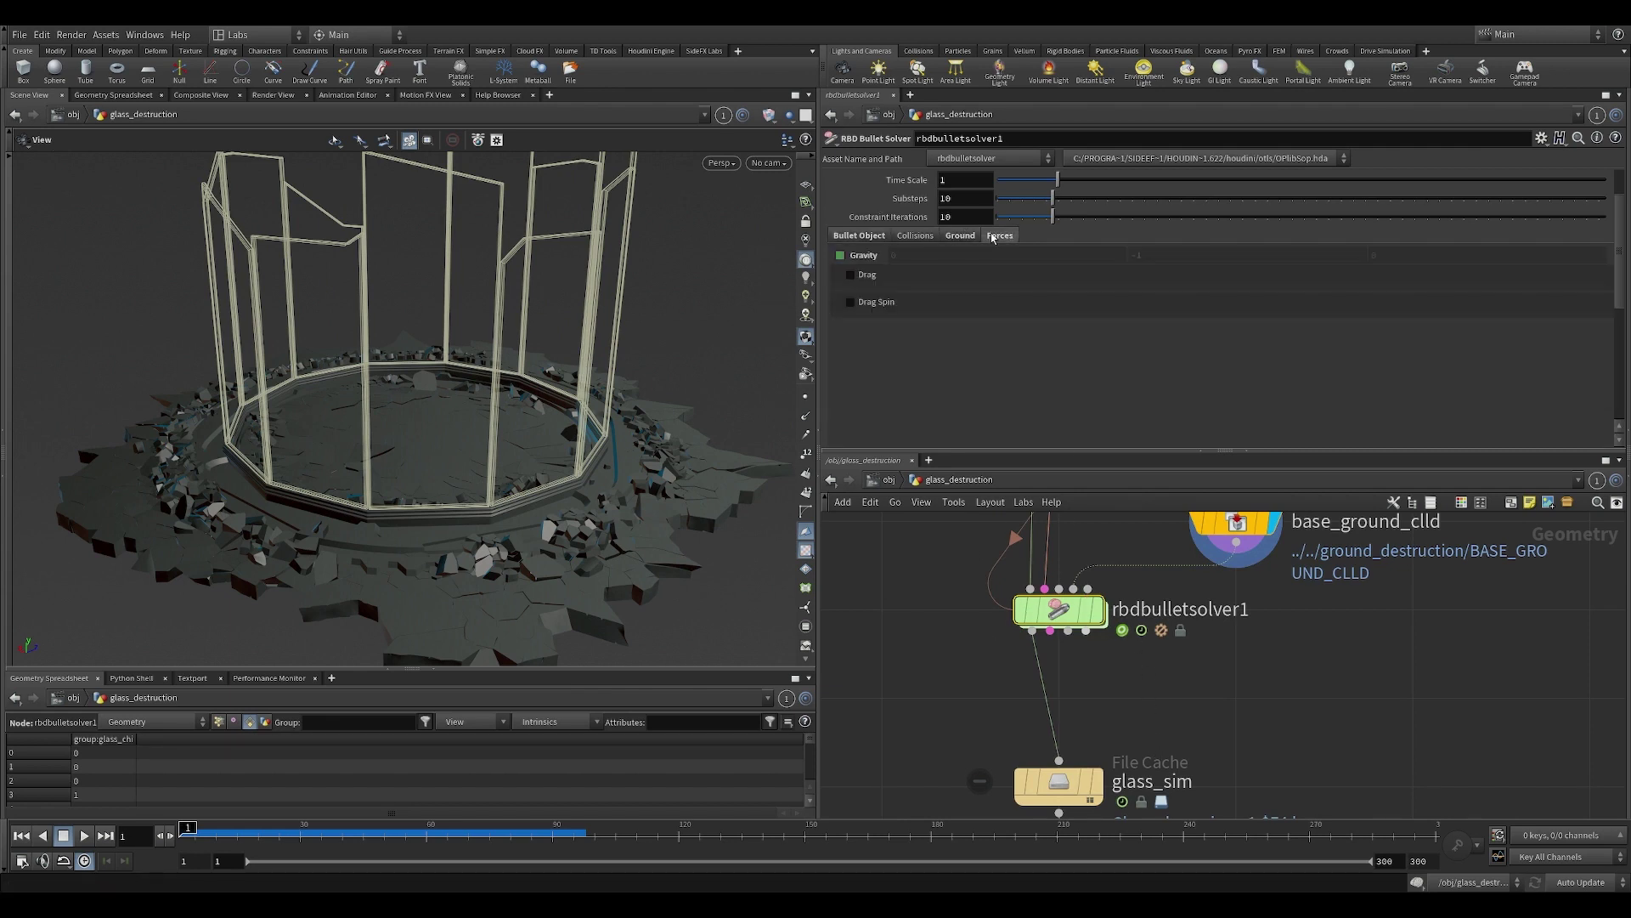
scroll(565, 344, down, 5)
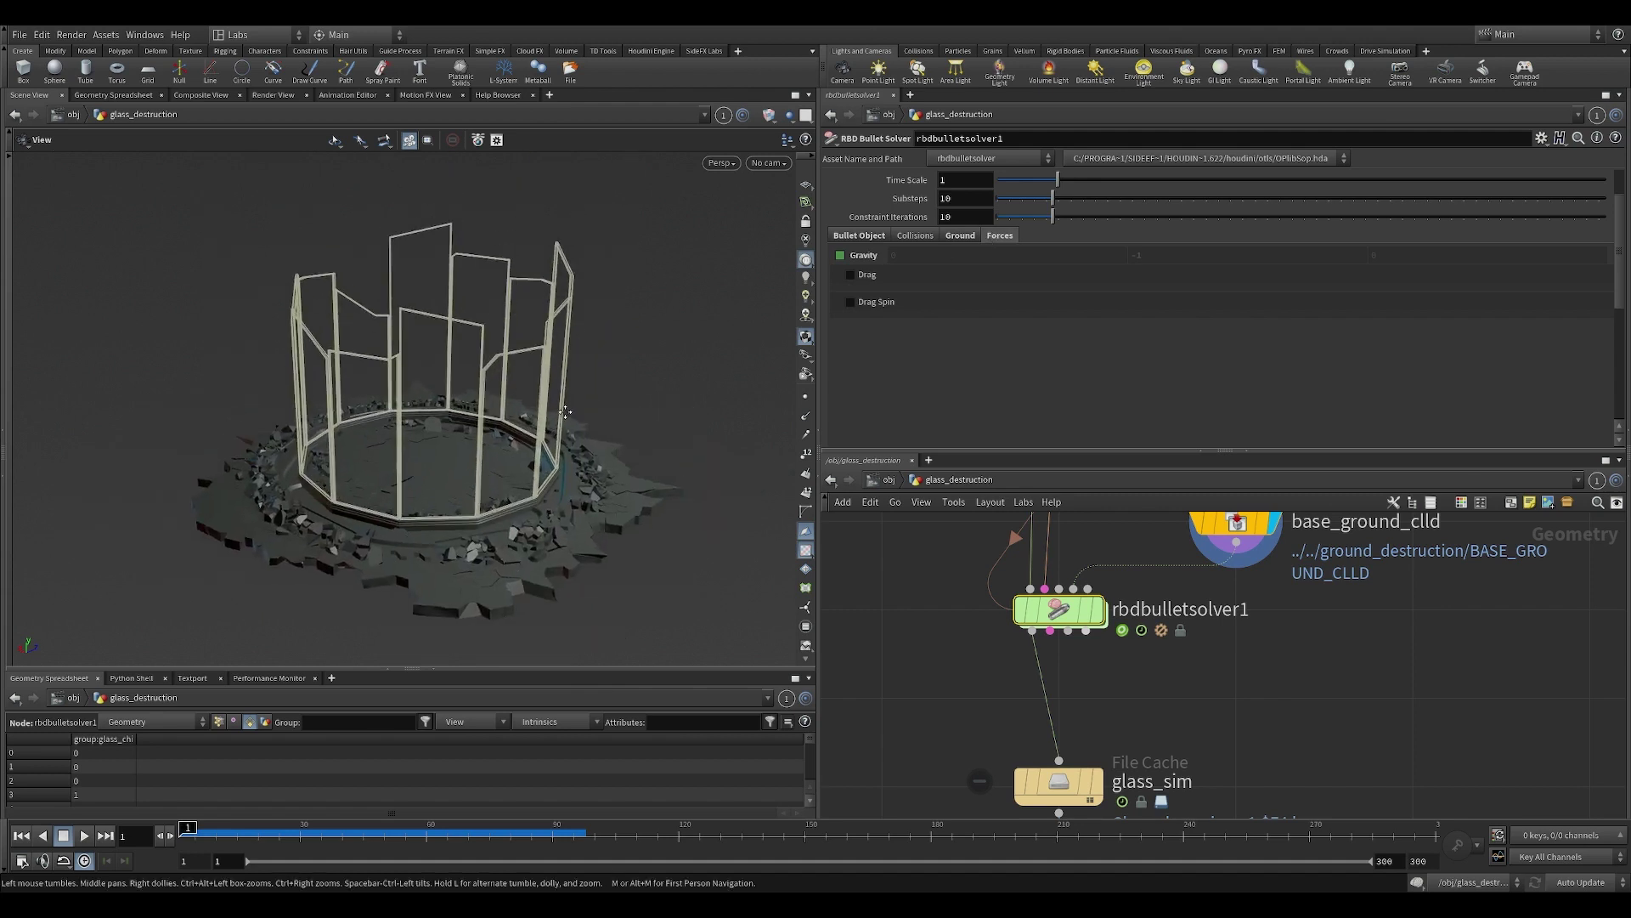
scroll(432, 474, up, 2)
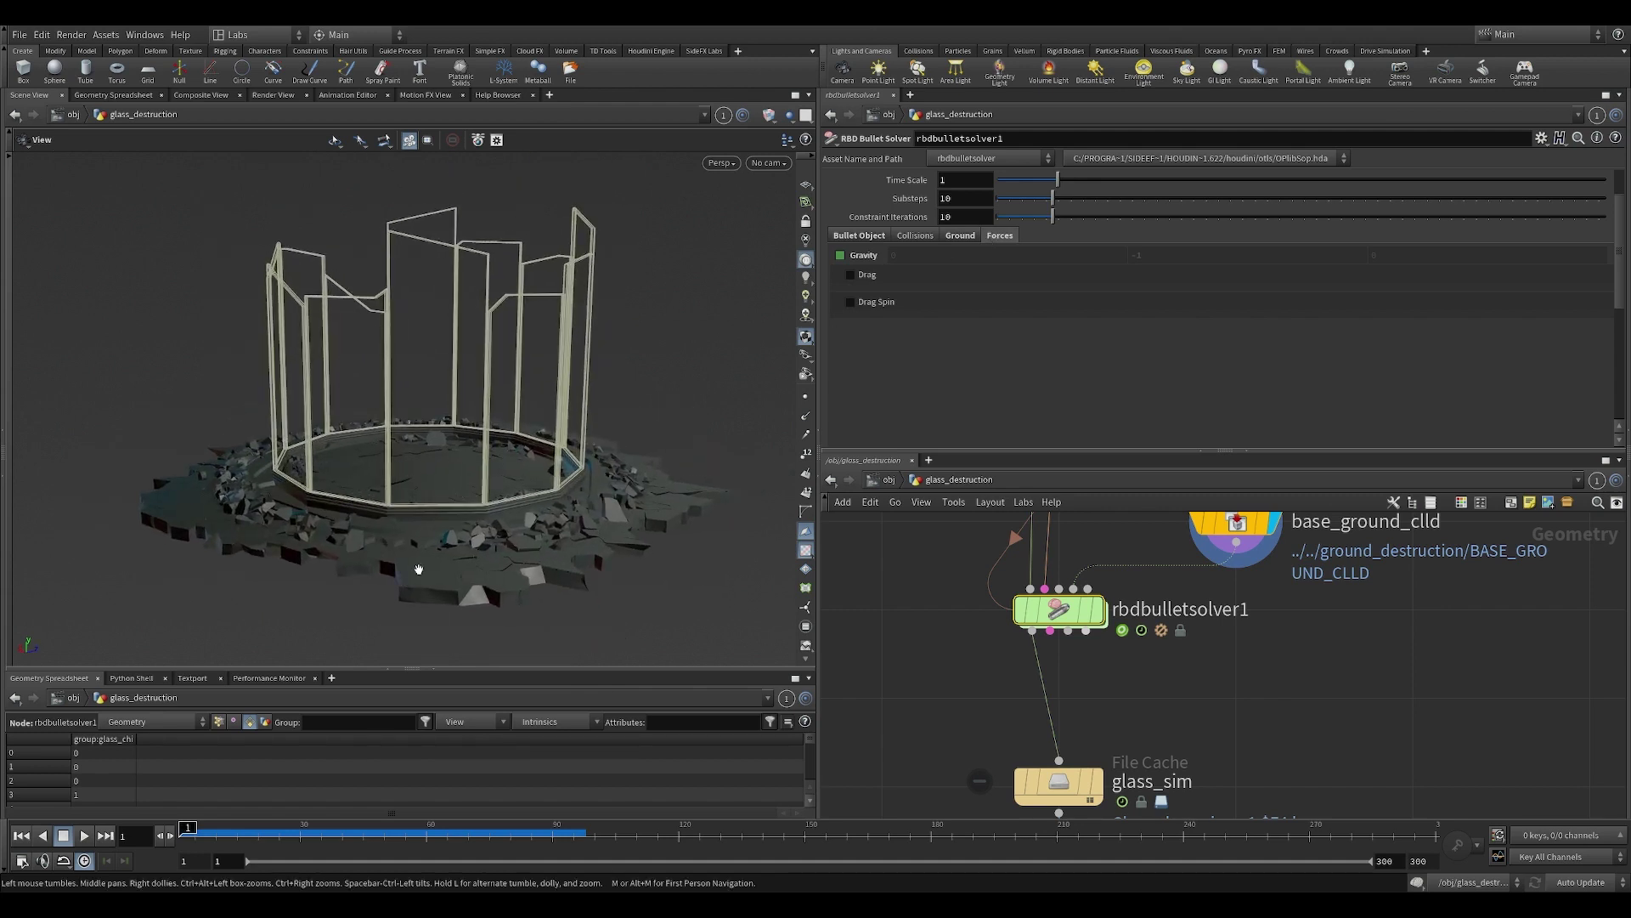
Read the expression driving the Gravity toggle of rbdbulletsolver1 and close the expression editor.
right_click(842, 259)
mouse_move(977, 314)
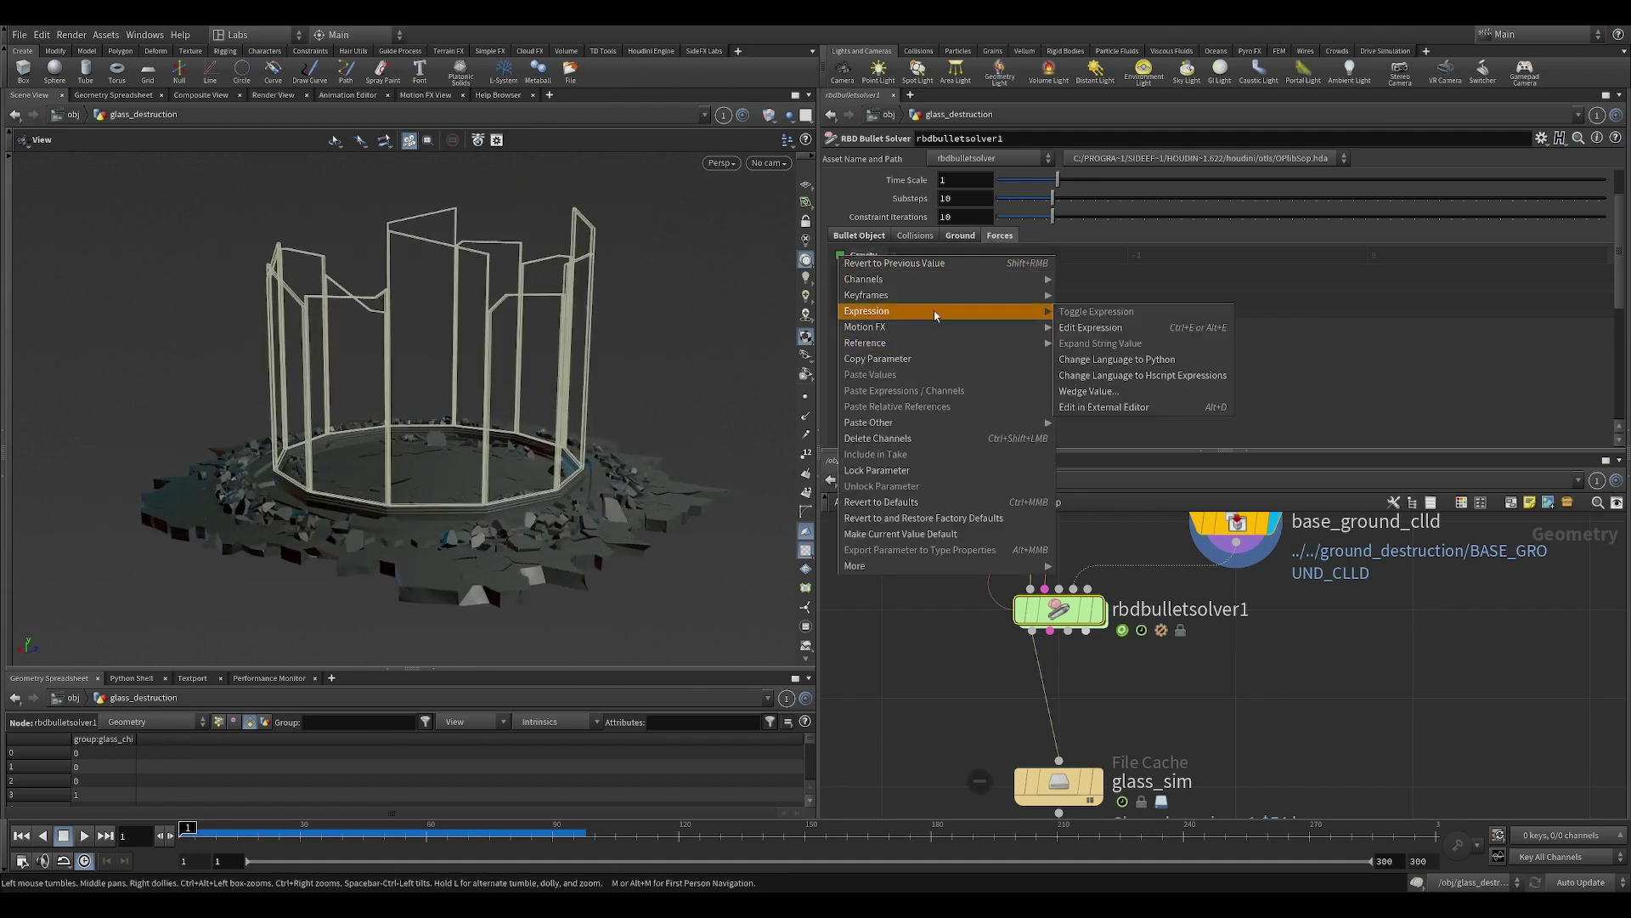
click(1122, 330)
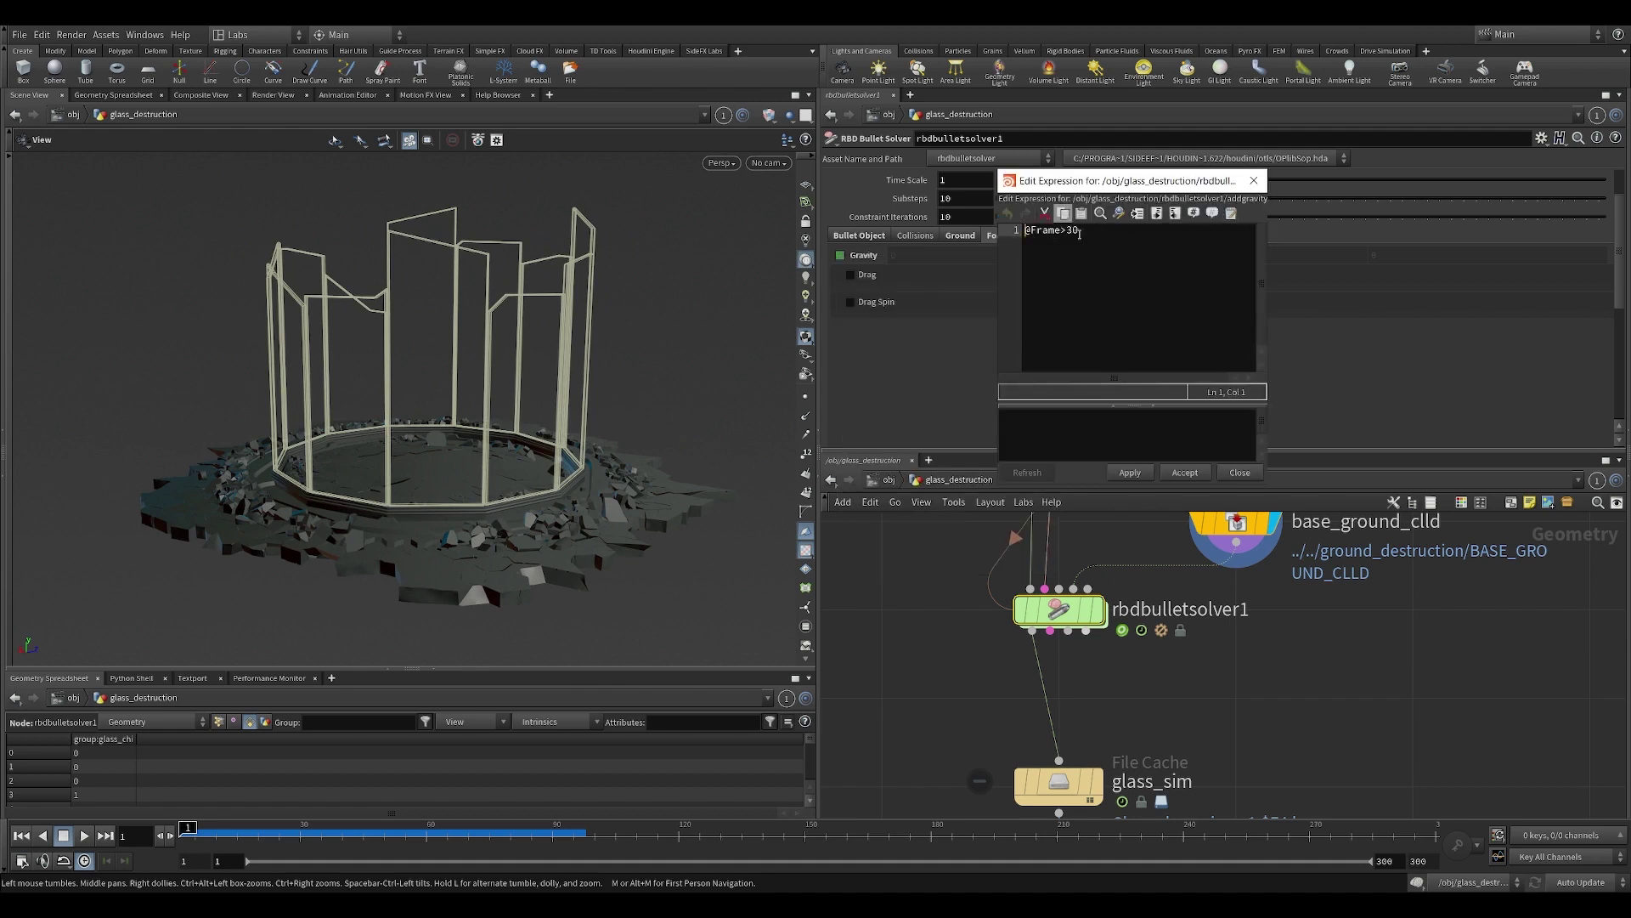
click(1254, 180)
Review rbdbulletsolver1's Bullet Object data, physical values and Ground Plane settings.
click(858, 238)
scroll(976, 441, up, 2)
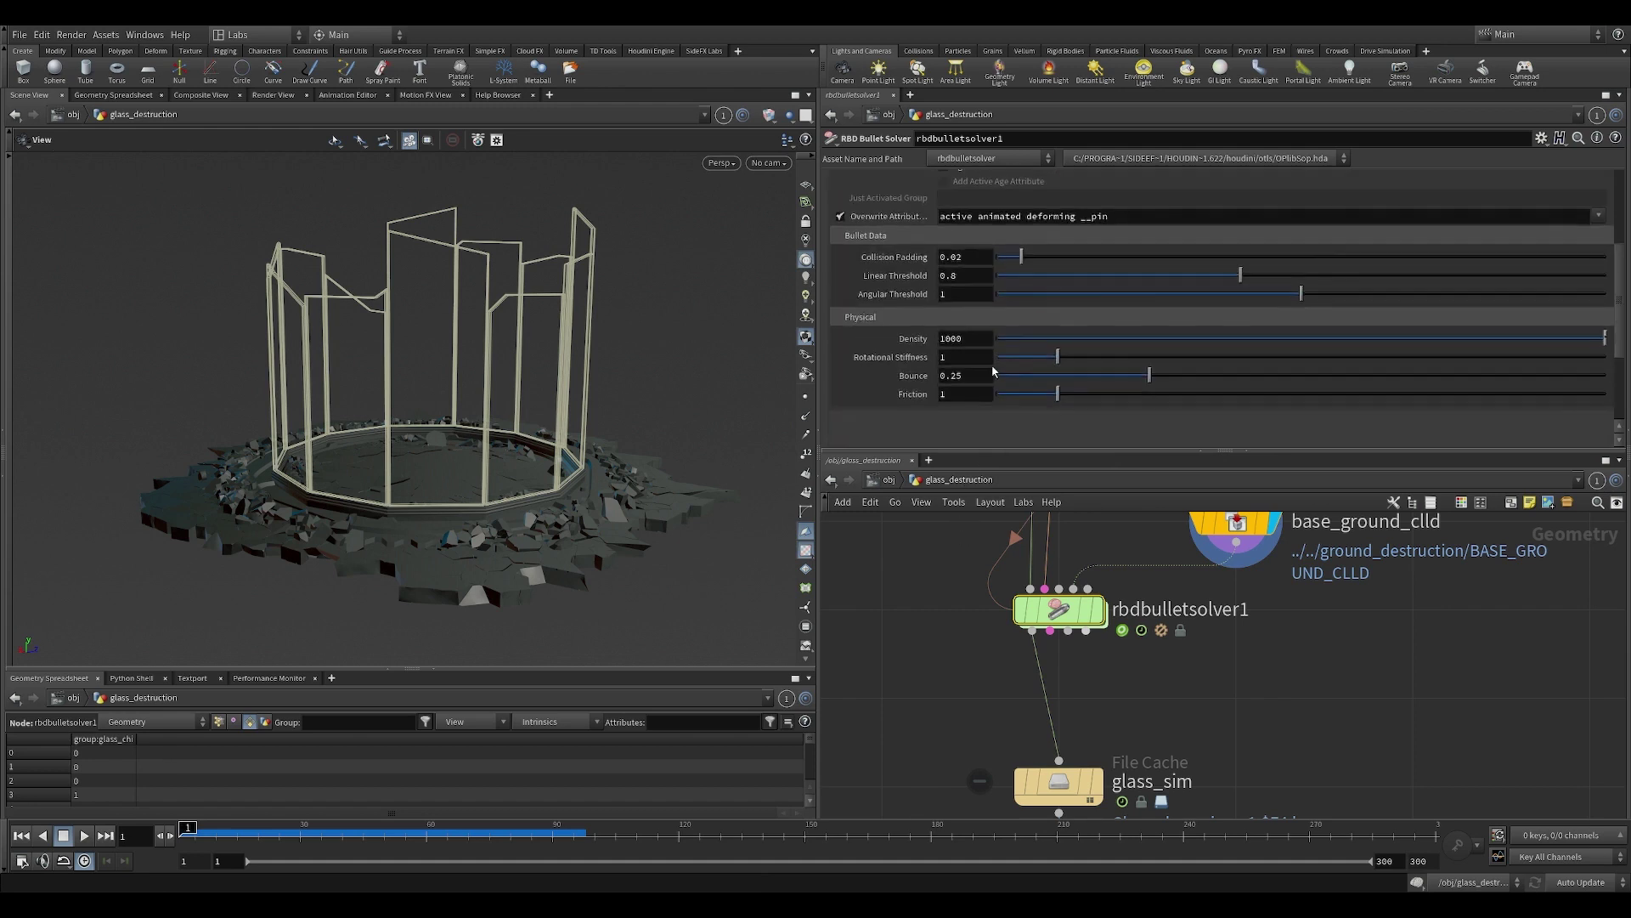
click(959, 257)
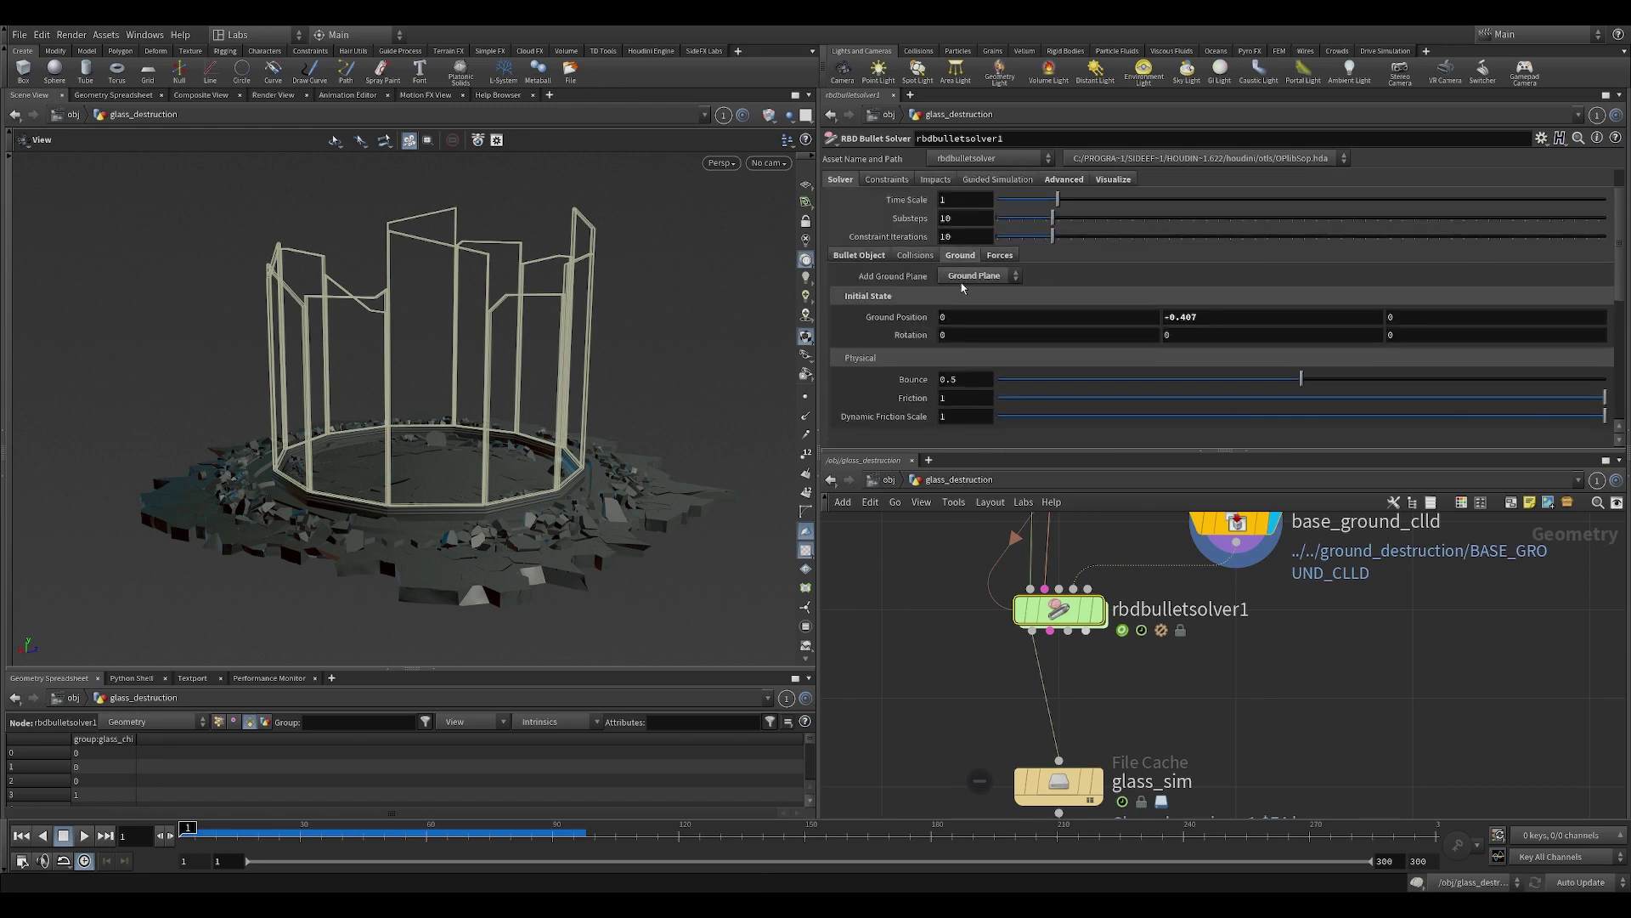
click(858, 255)
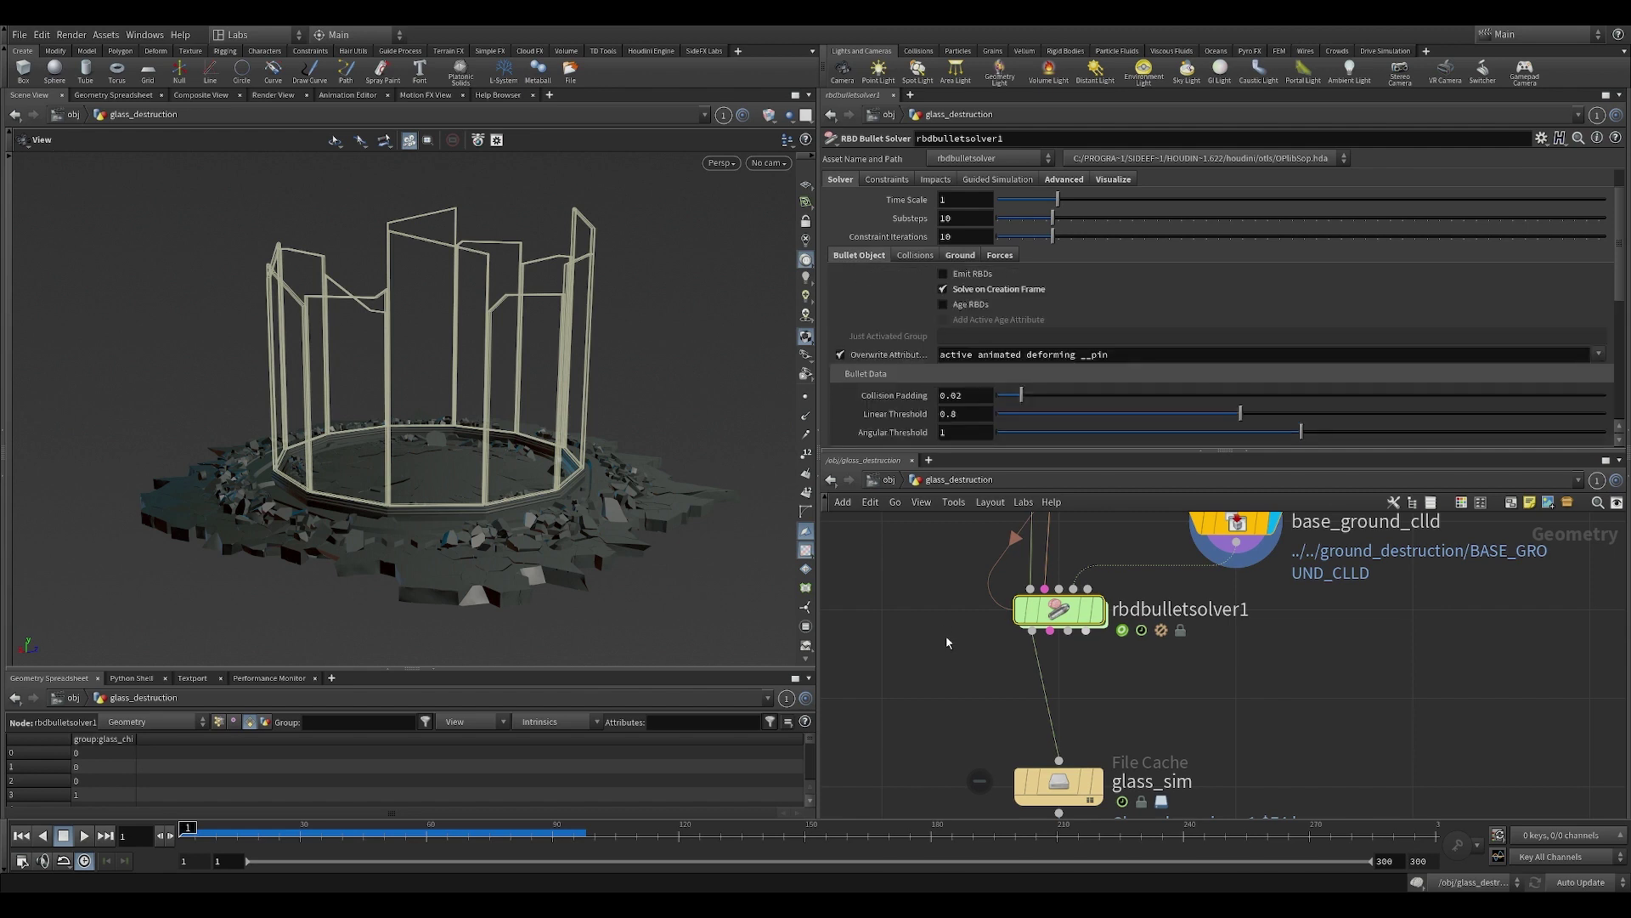
Enter the forces network of rbdbulletsolver1 and examine popaxisforce1's sphere guide around the glass panels.
double_click(1058, 608)
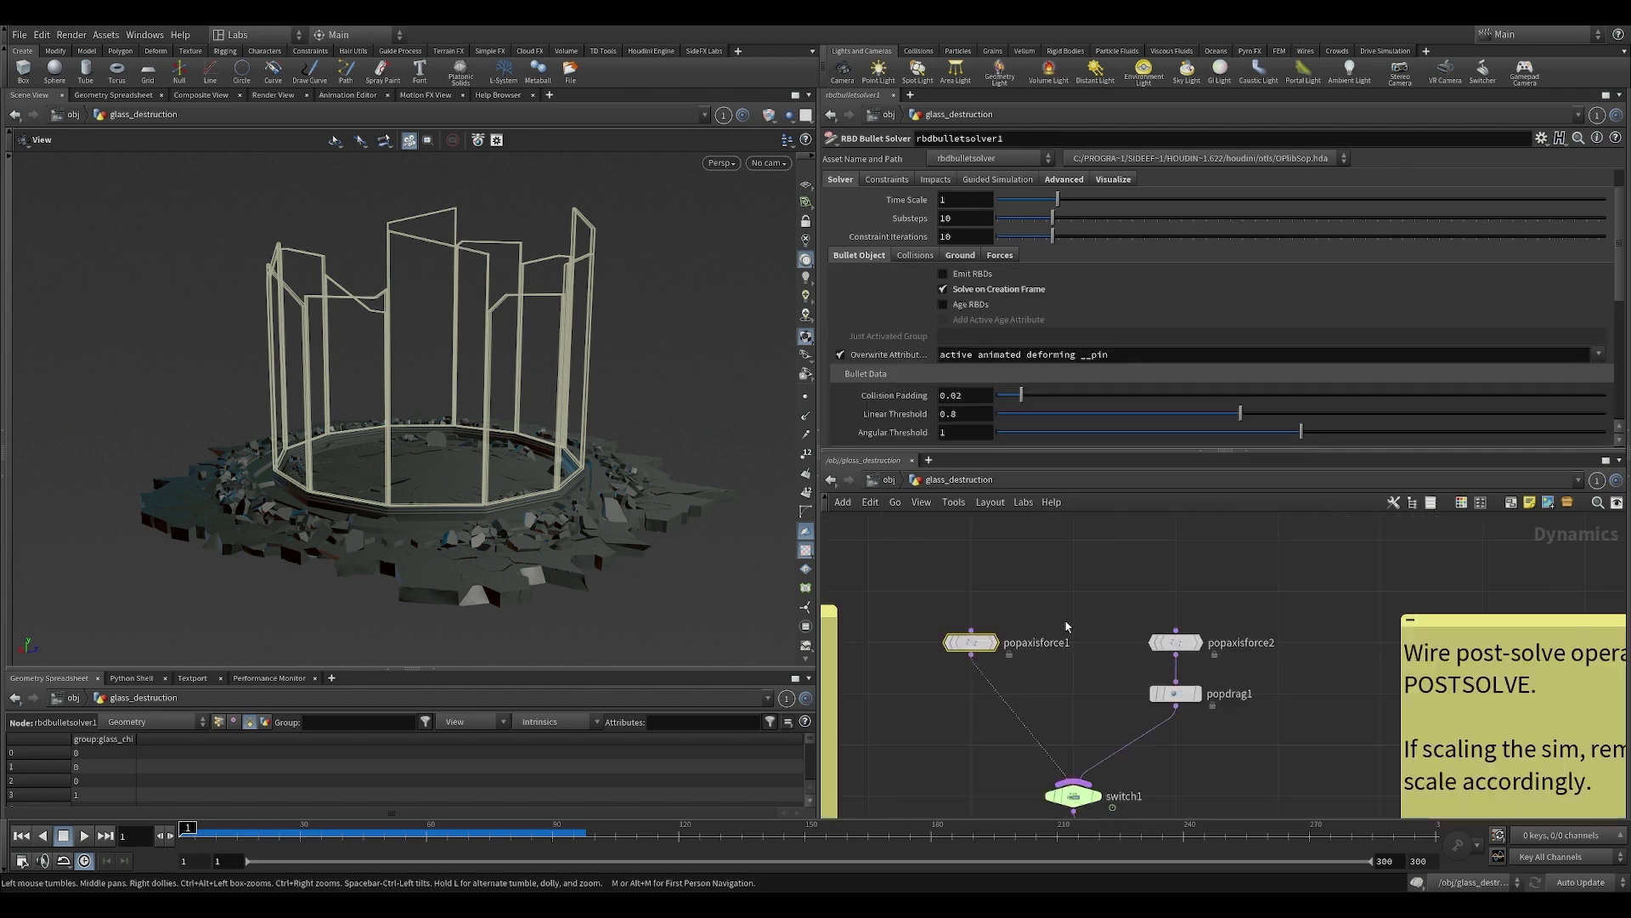
drag(548, 534, 528, 464)
right_drag(528, 463, 553, 433)
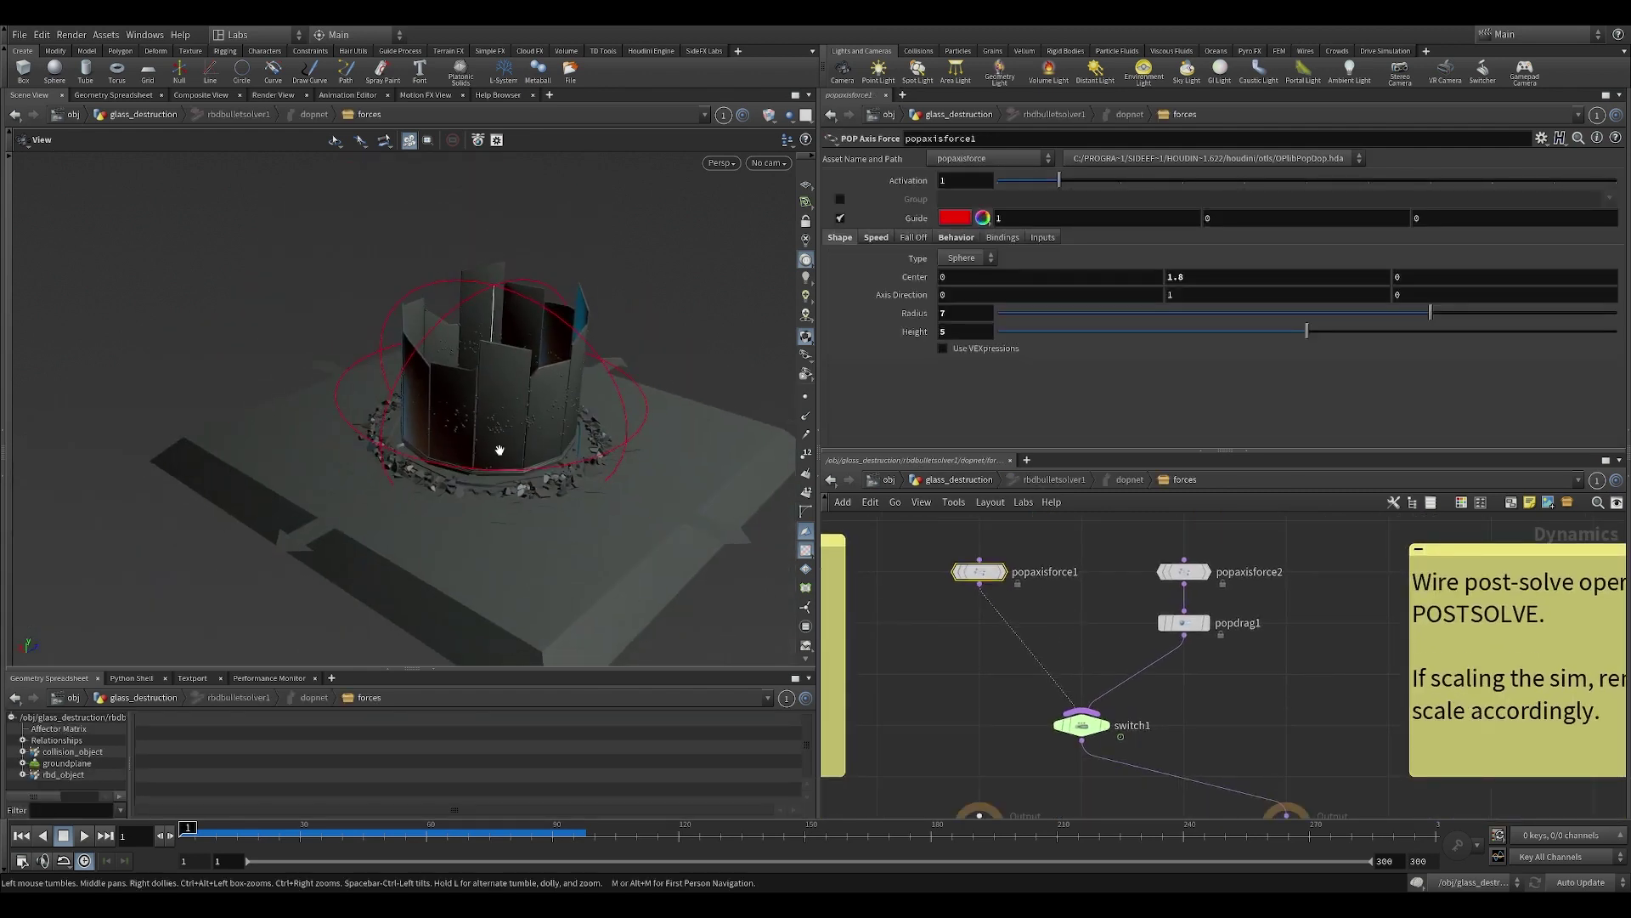
middle_drag(553, 433, 601, 474)
drag(601, 474, 618, 453)
right_drag(618, 453, 680, 416)
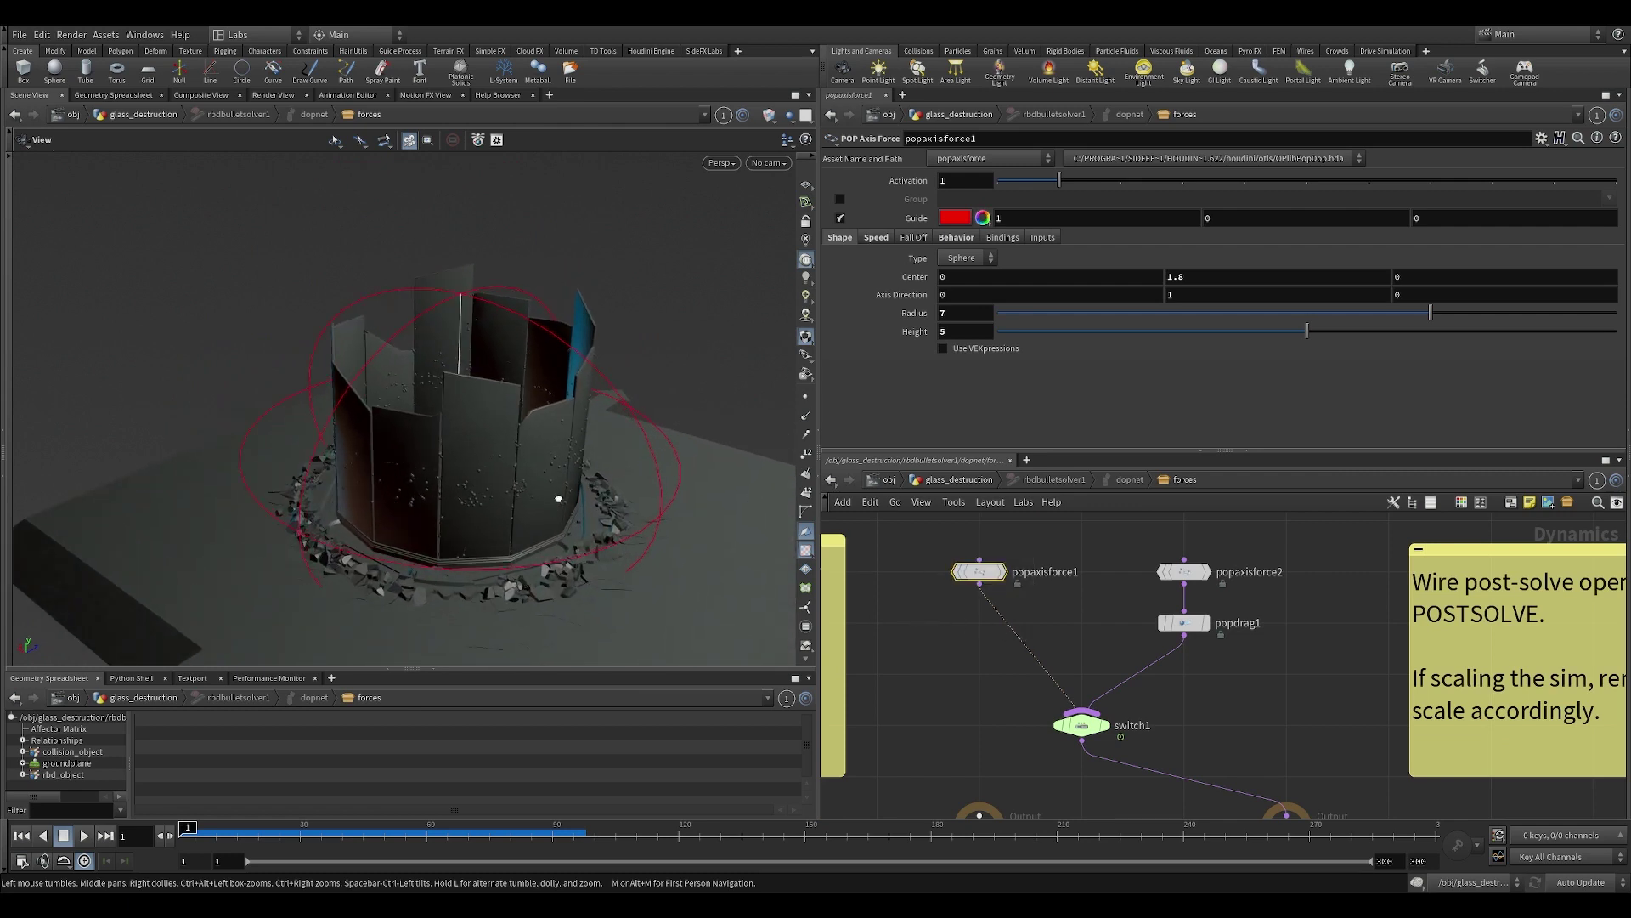
drag(565, 490, 537, 516)
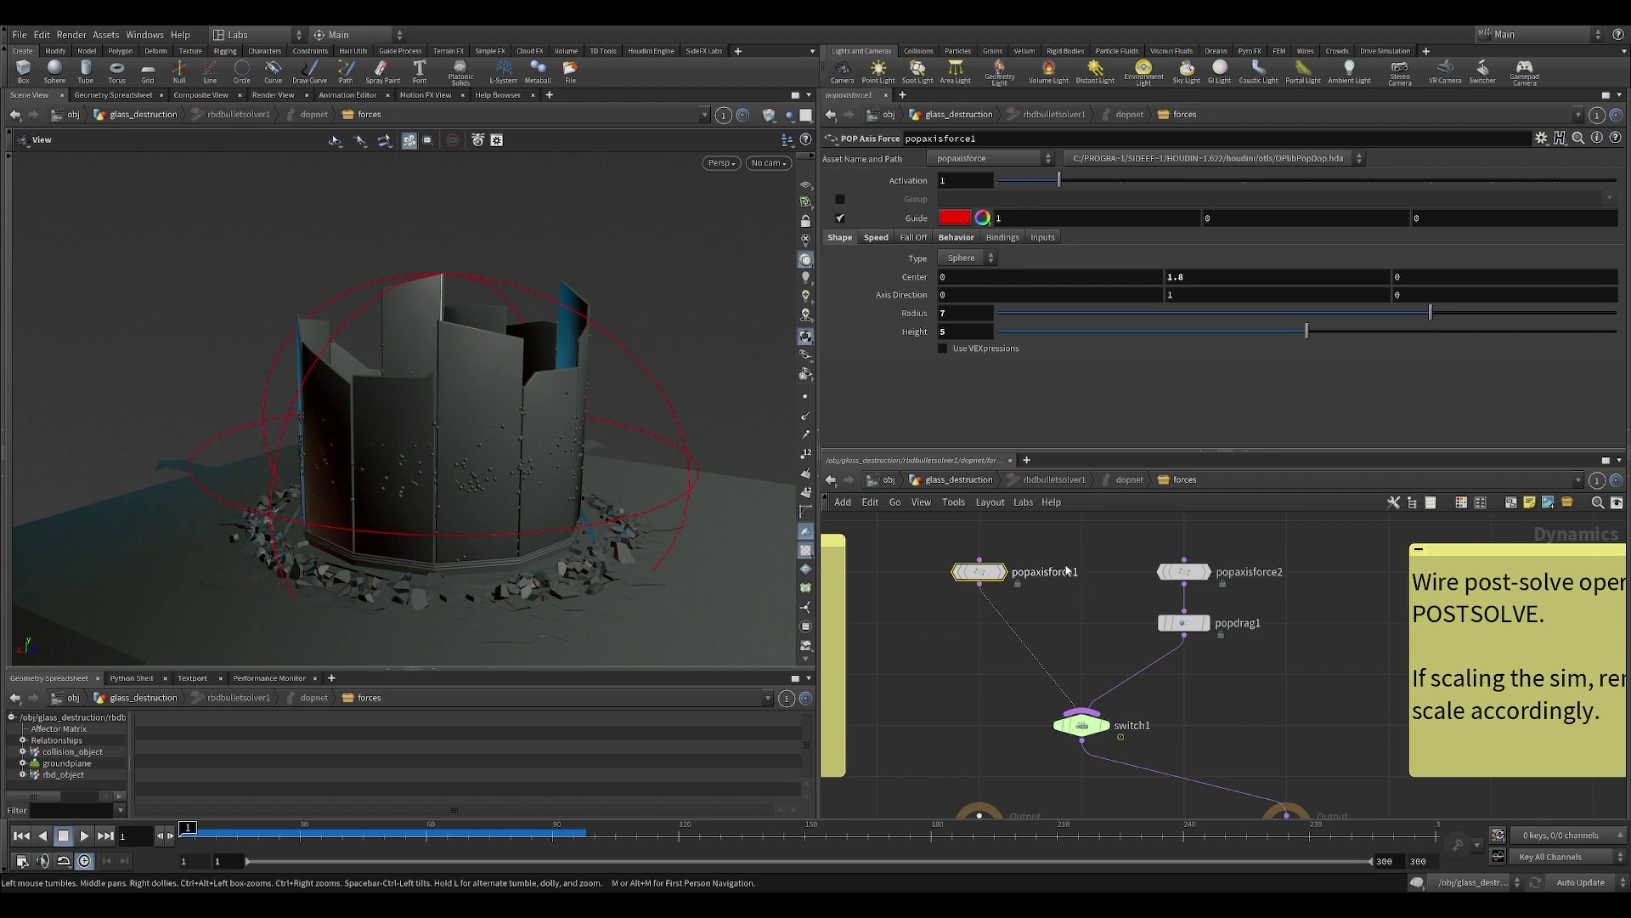
Play the glass simulation up to frame 30 and observe how popaxisforce1 affects the panels.
click(1183, 571)
middle_drag(1089, 656, 1103, 668)
drag(1090, 638, 981, 583)
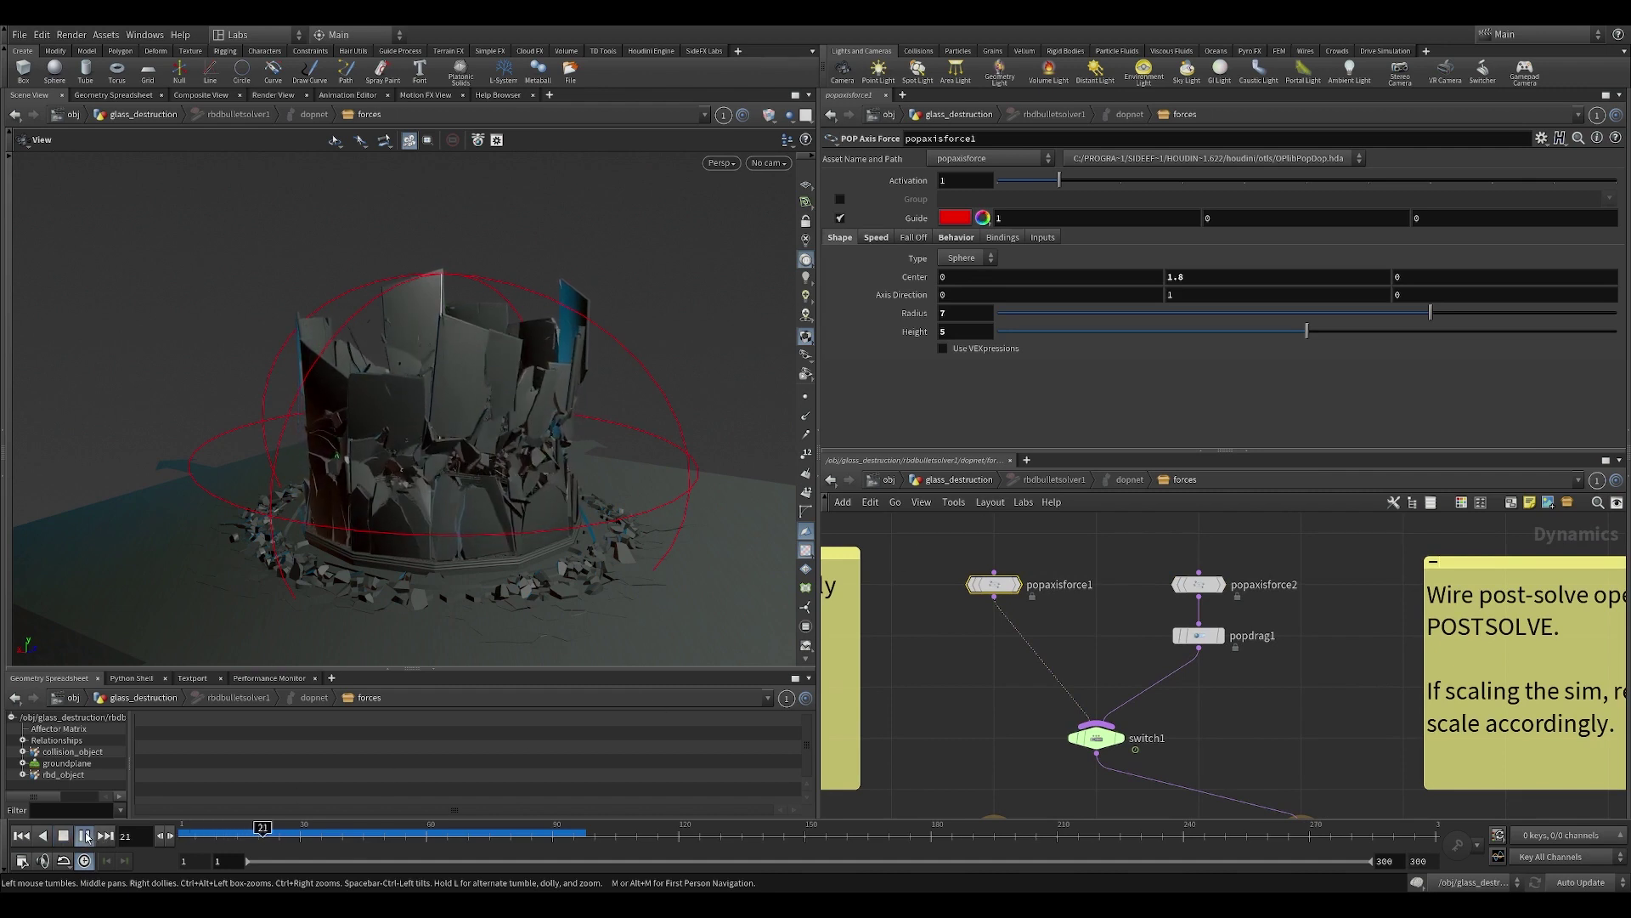
click(86, 837)
drag(510, 399, 581, 411)
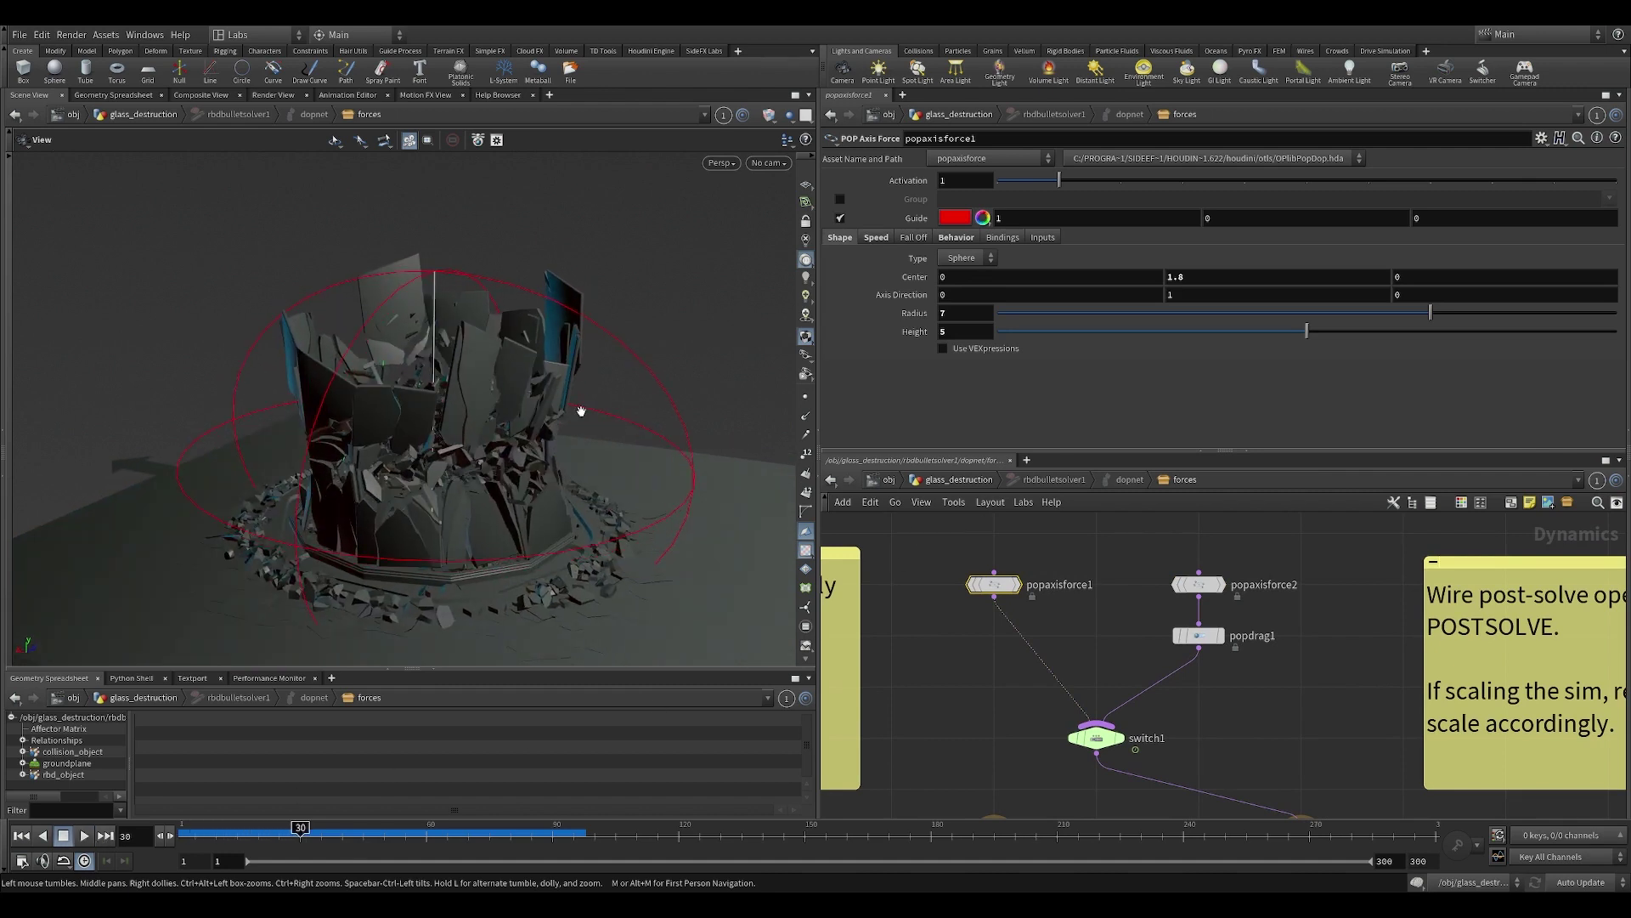
Review popaxisforce1's Speed and Behavior settings, from orbit and suction speed to wind treatment and air resistance.
click(878, 238)
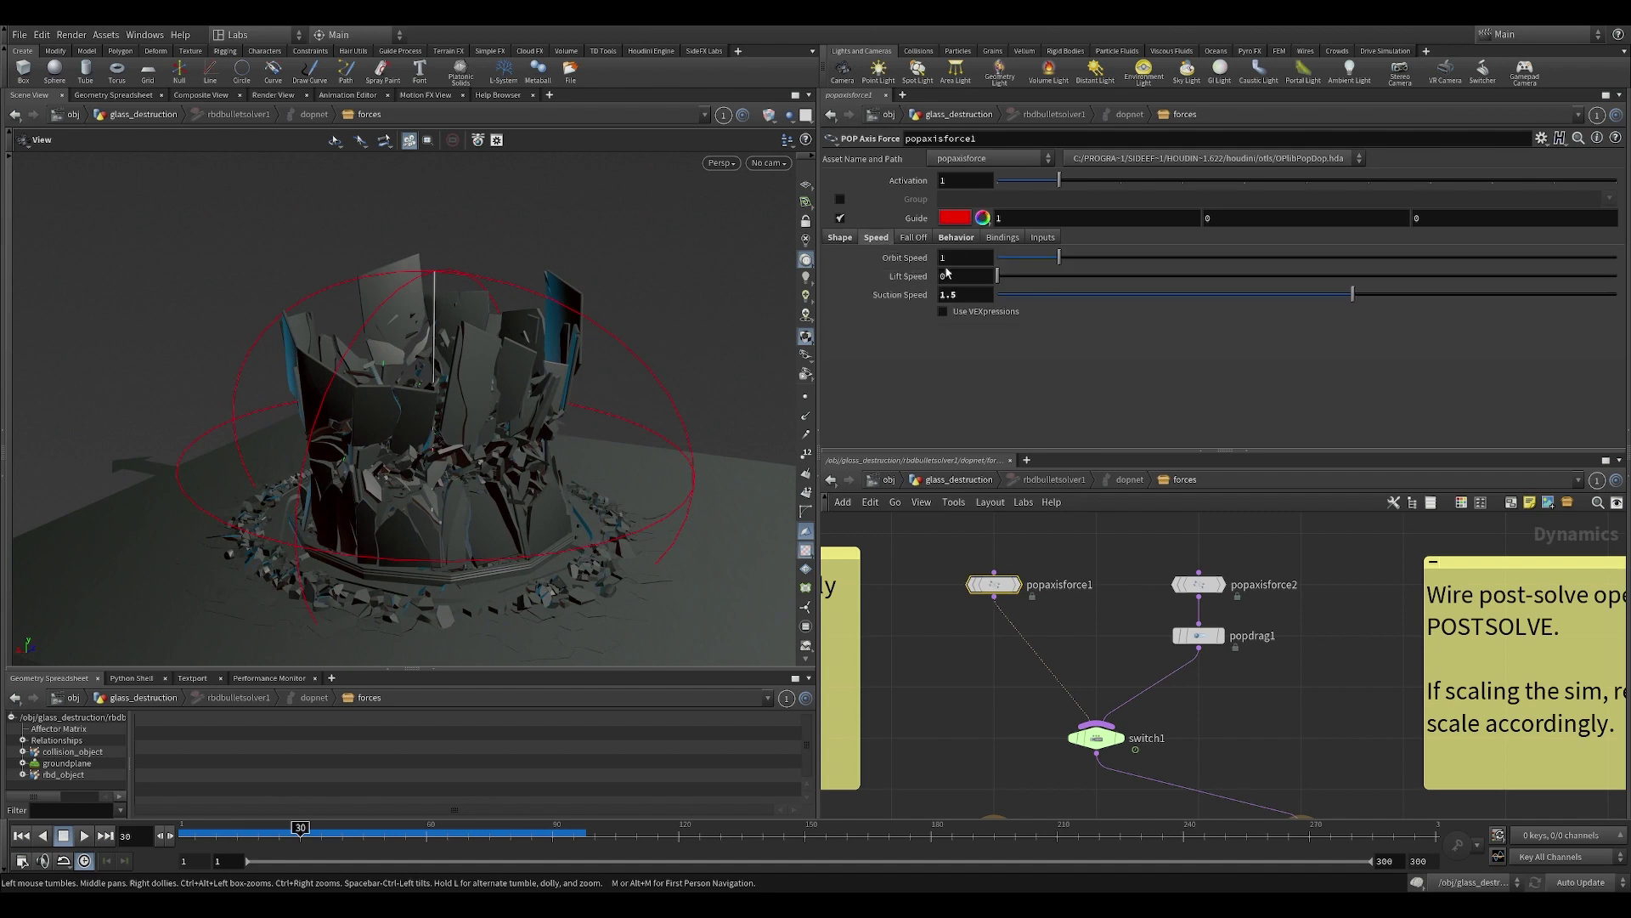
click(958, 238)
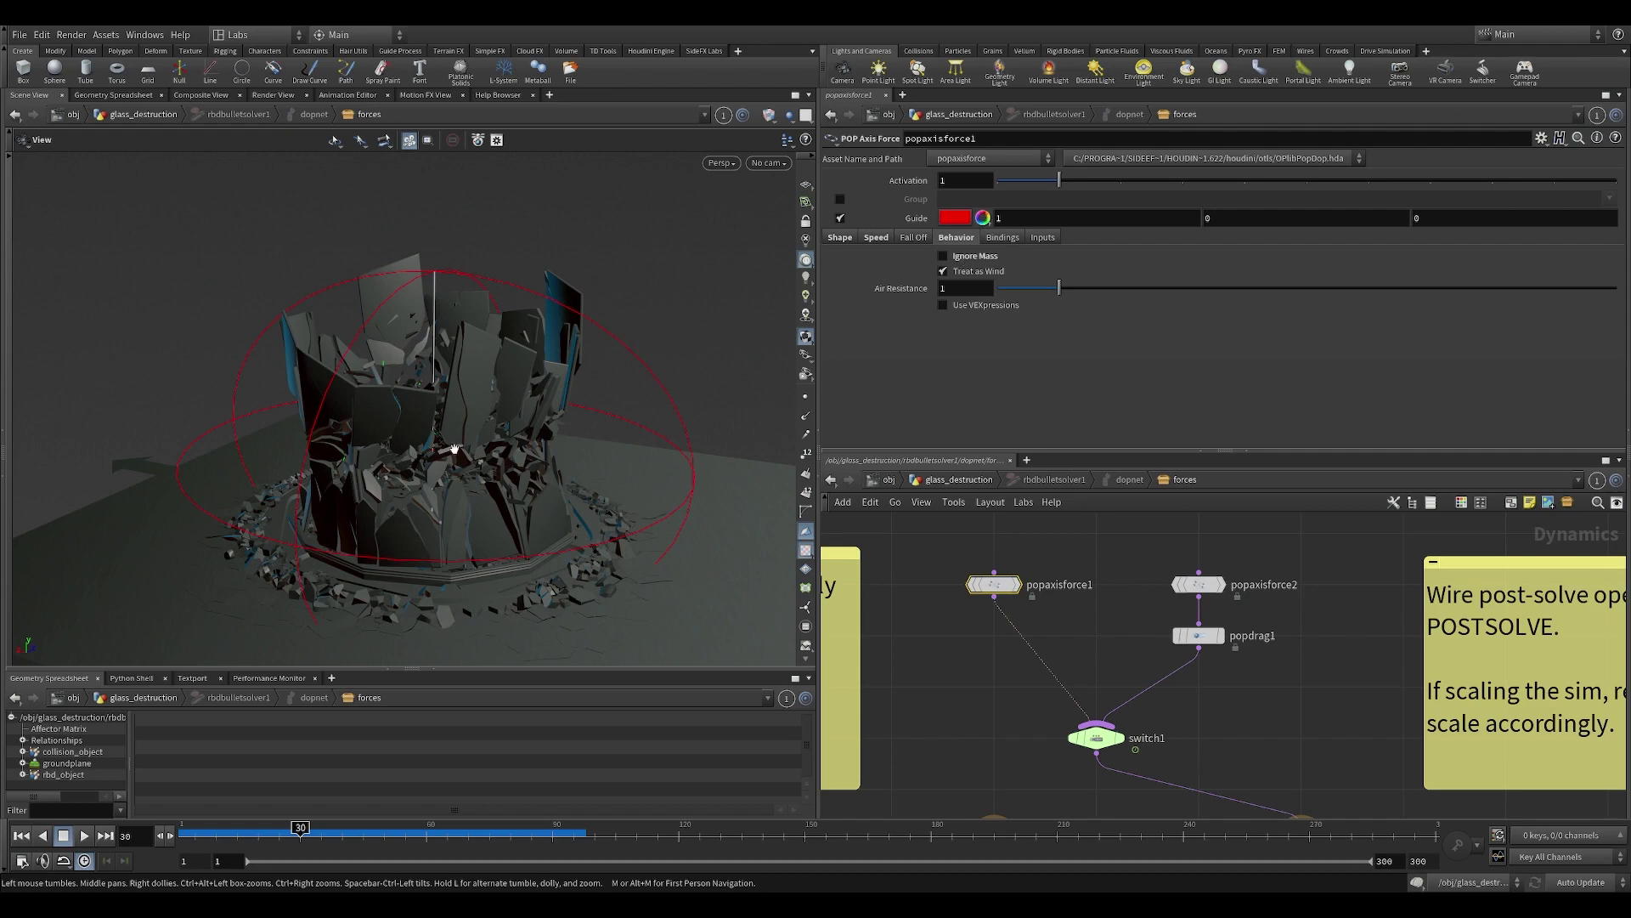
drag(422, 450, 528, 474)
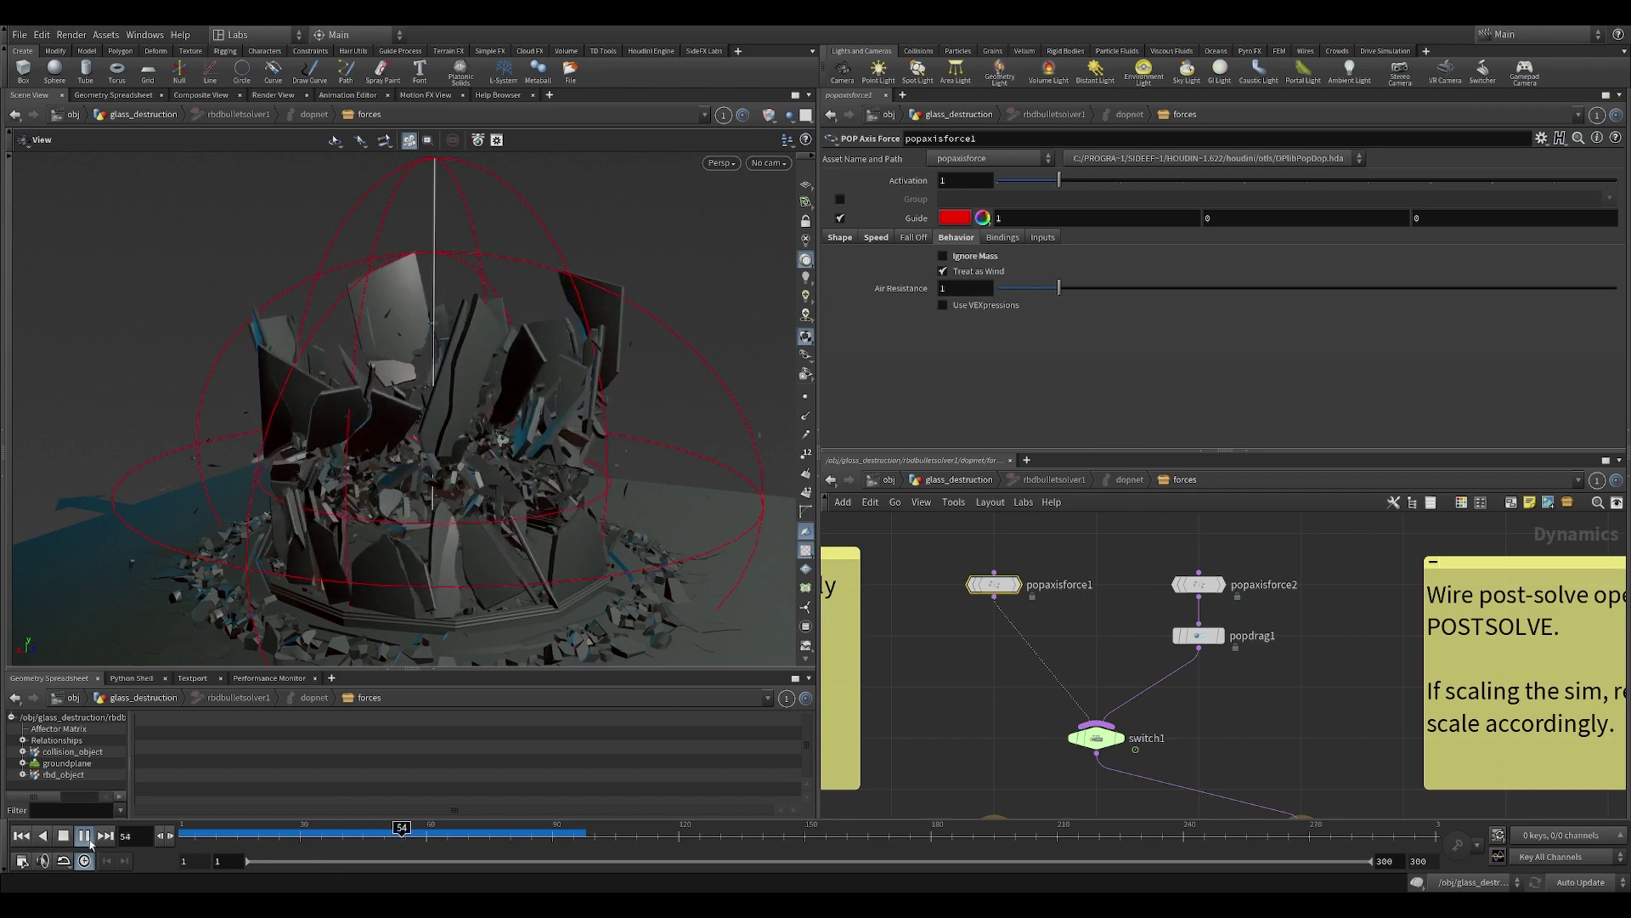
Stop the simulation playback at frame 55 and inspect the shattered glass with both force guides.
click(88, 840)
drag(617, 543, 579, 571)
scroll(578, 572, down, 3)
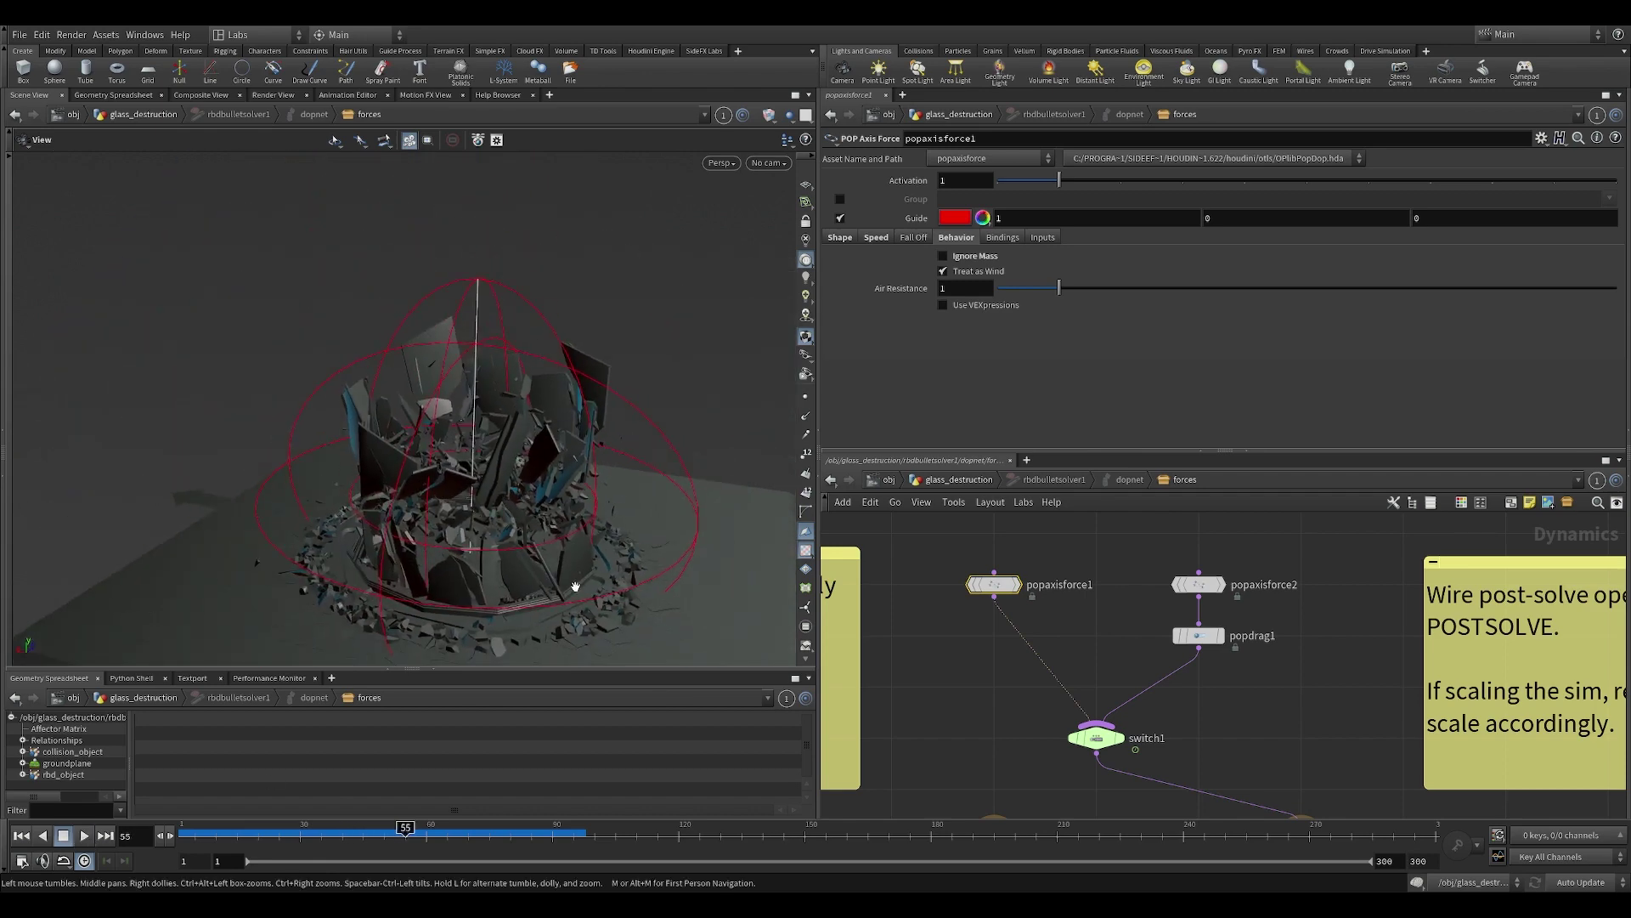
middle_drag(569, 575, 544, 510)
Inspect switch1's Select Input expression while scrubbing the timeline through the force change and back to frame 1.
mouse_move(271, 836)
mouse_down()
mouse_move(548, 846)
mouse_move(292, 835)
mouse_up()
scroll(1146, 750, up, 5)
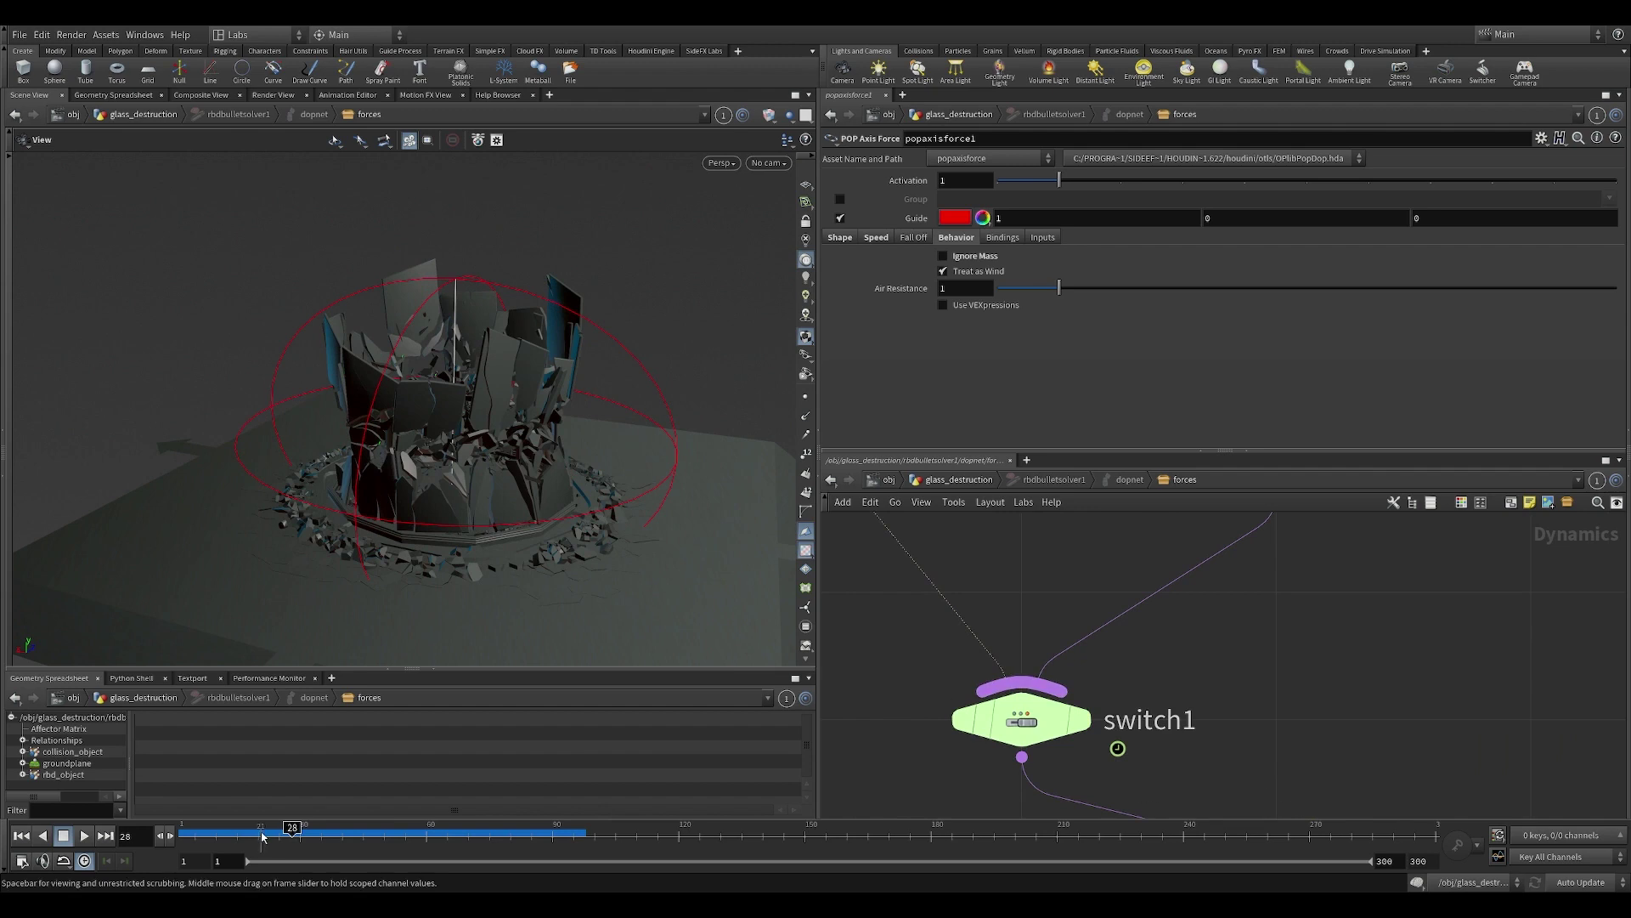
click(1003, 741)
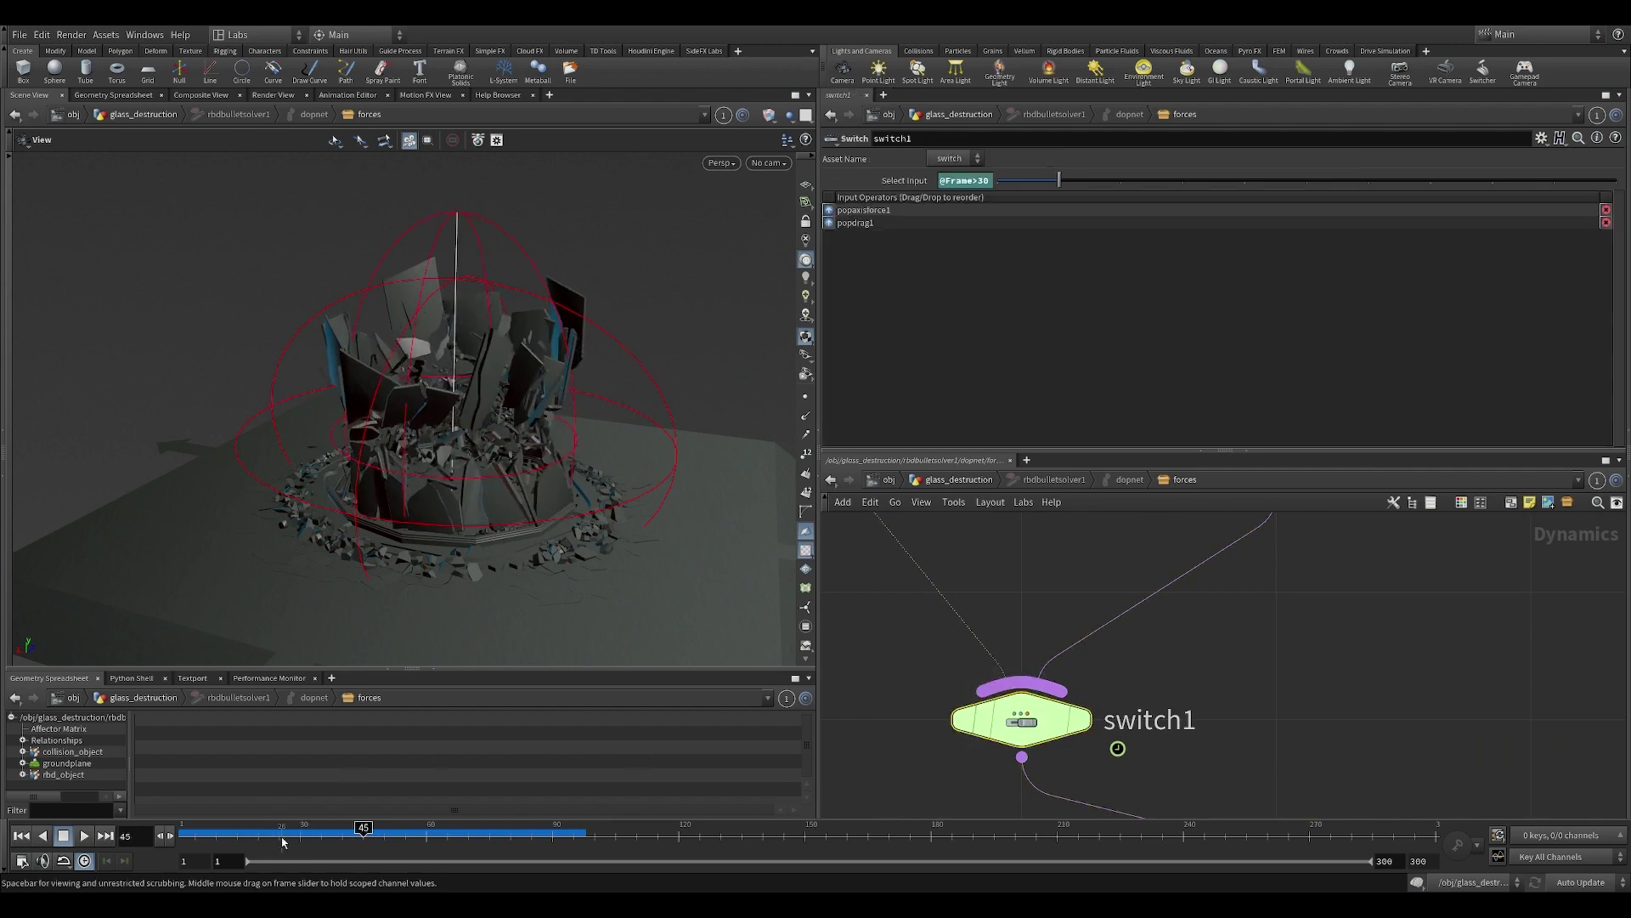
drag(283, 839, 171, 834)
scroll(1085, 685, down, 5)
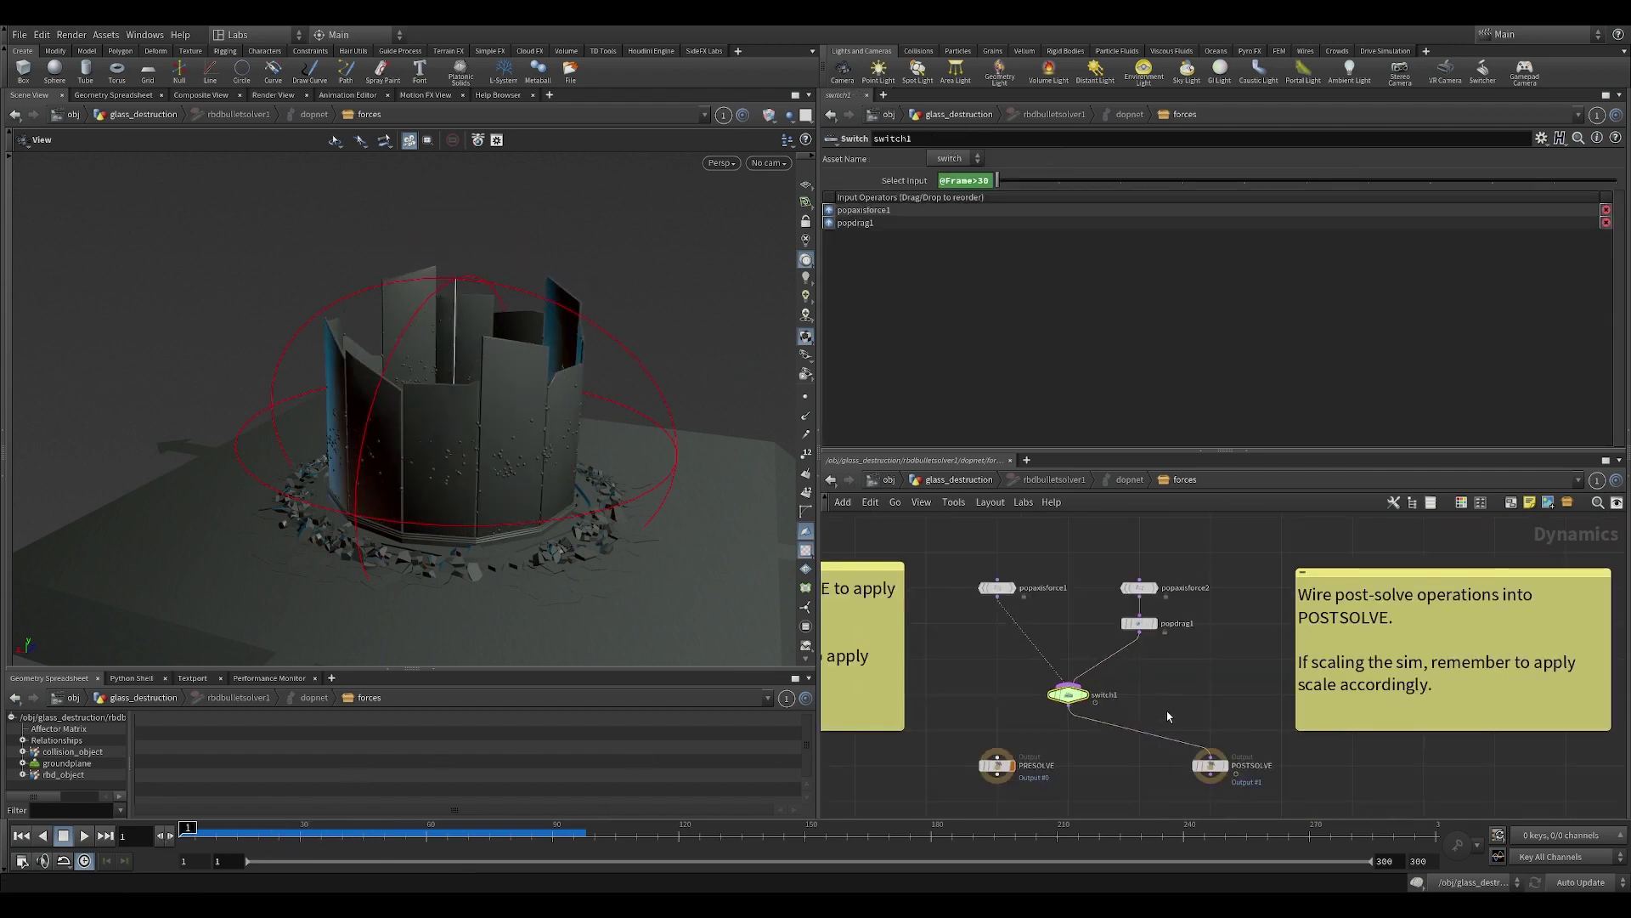
Select popaxisforce2 and play the simulation up to frame 42 to observe its negative suction speed.
scroll(1085, 695, up, 3)
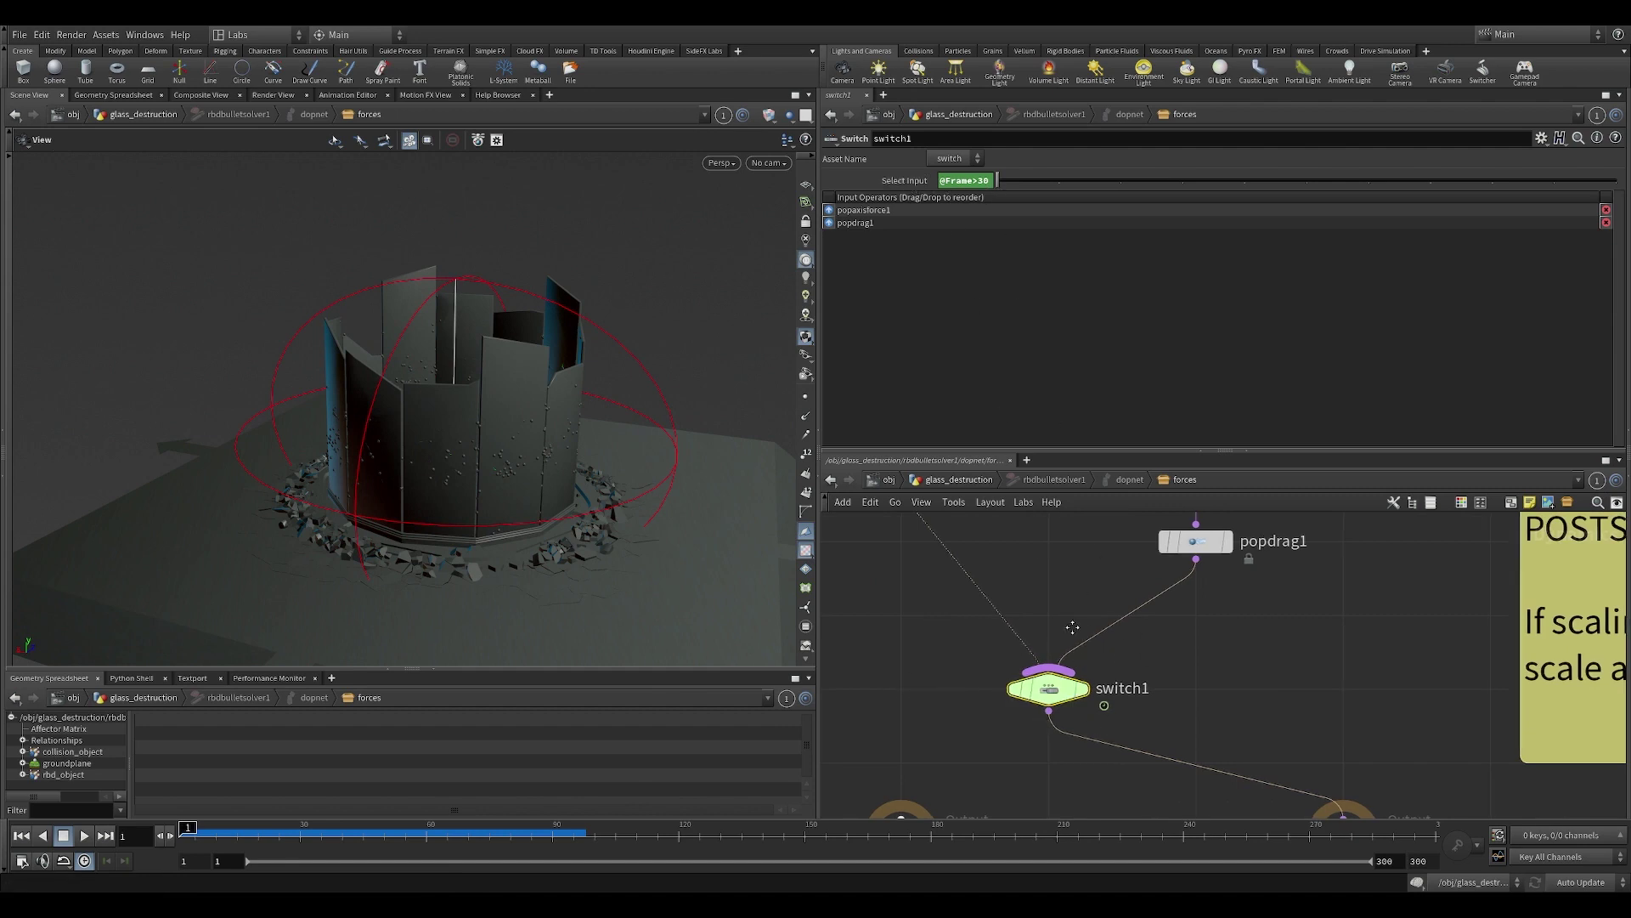
scroll(1048, 678, down, 2)
click(1102, 630)
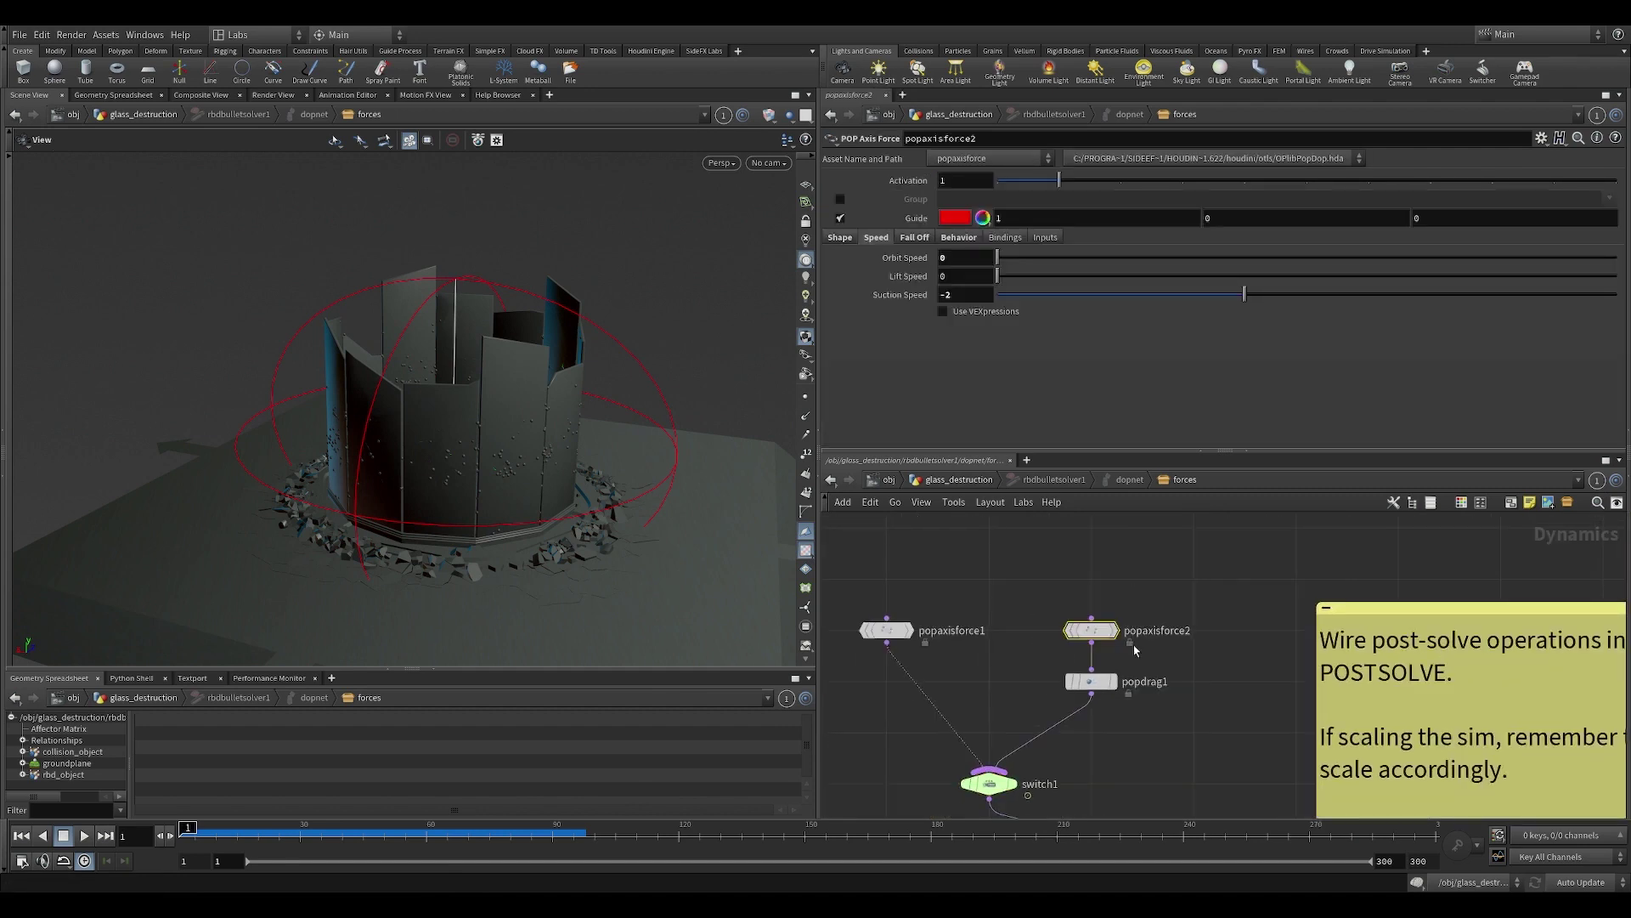
click(84, 836)
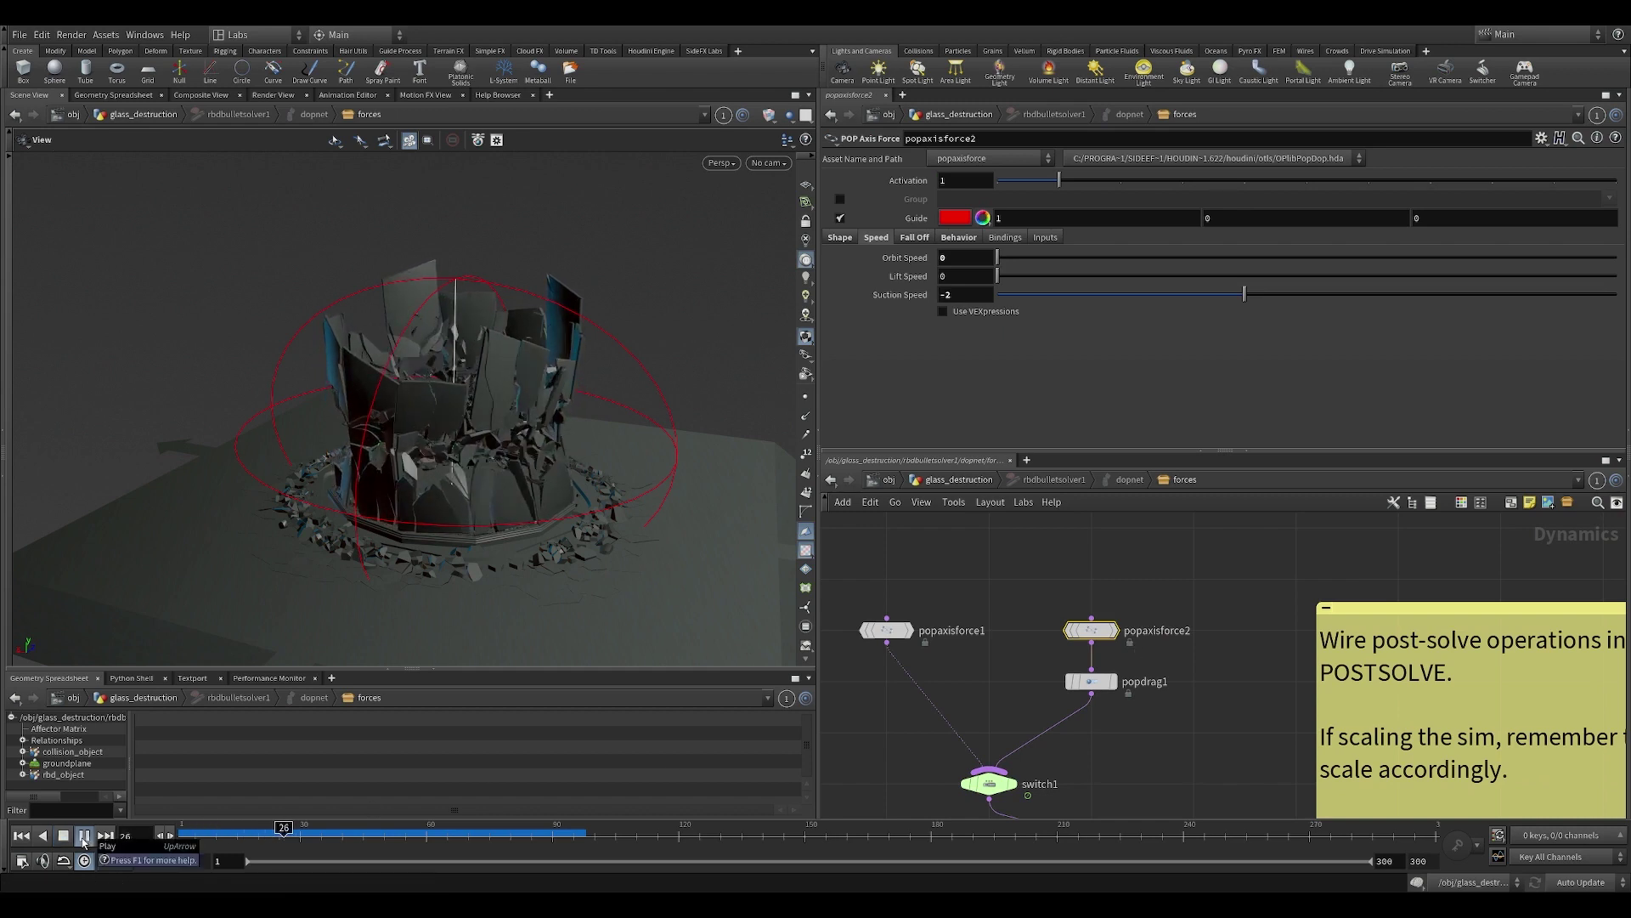
click(85, 836)
Inspect the shattered panels and the popaxisforce2 guide from several angles alongside its Speed settings.
drag(433, 447, 555, 355)
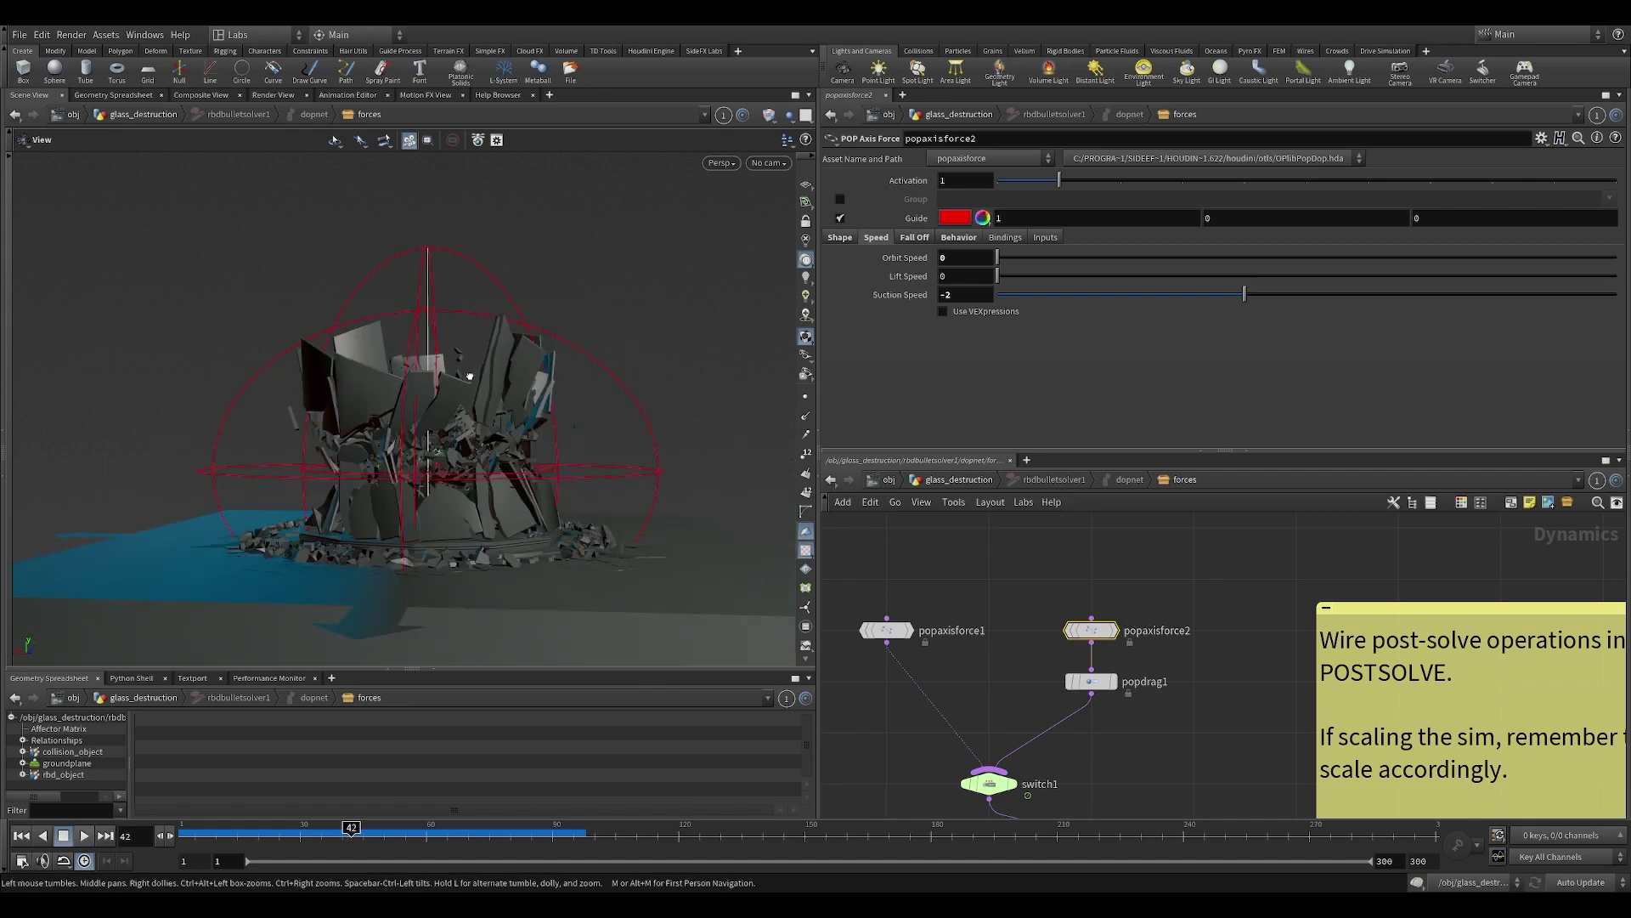
drag(456, 383, 451, 364)
drag(409, 420, 463, 339)
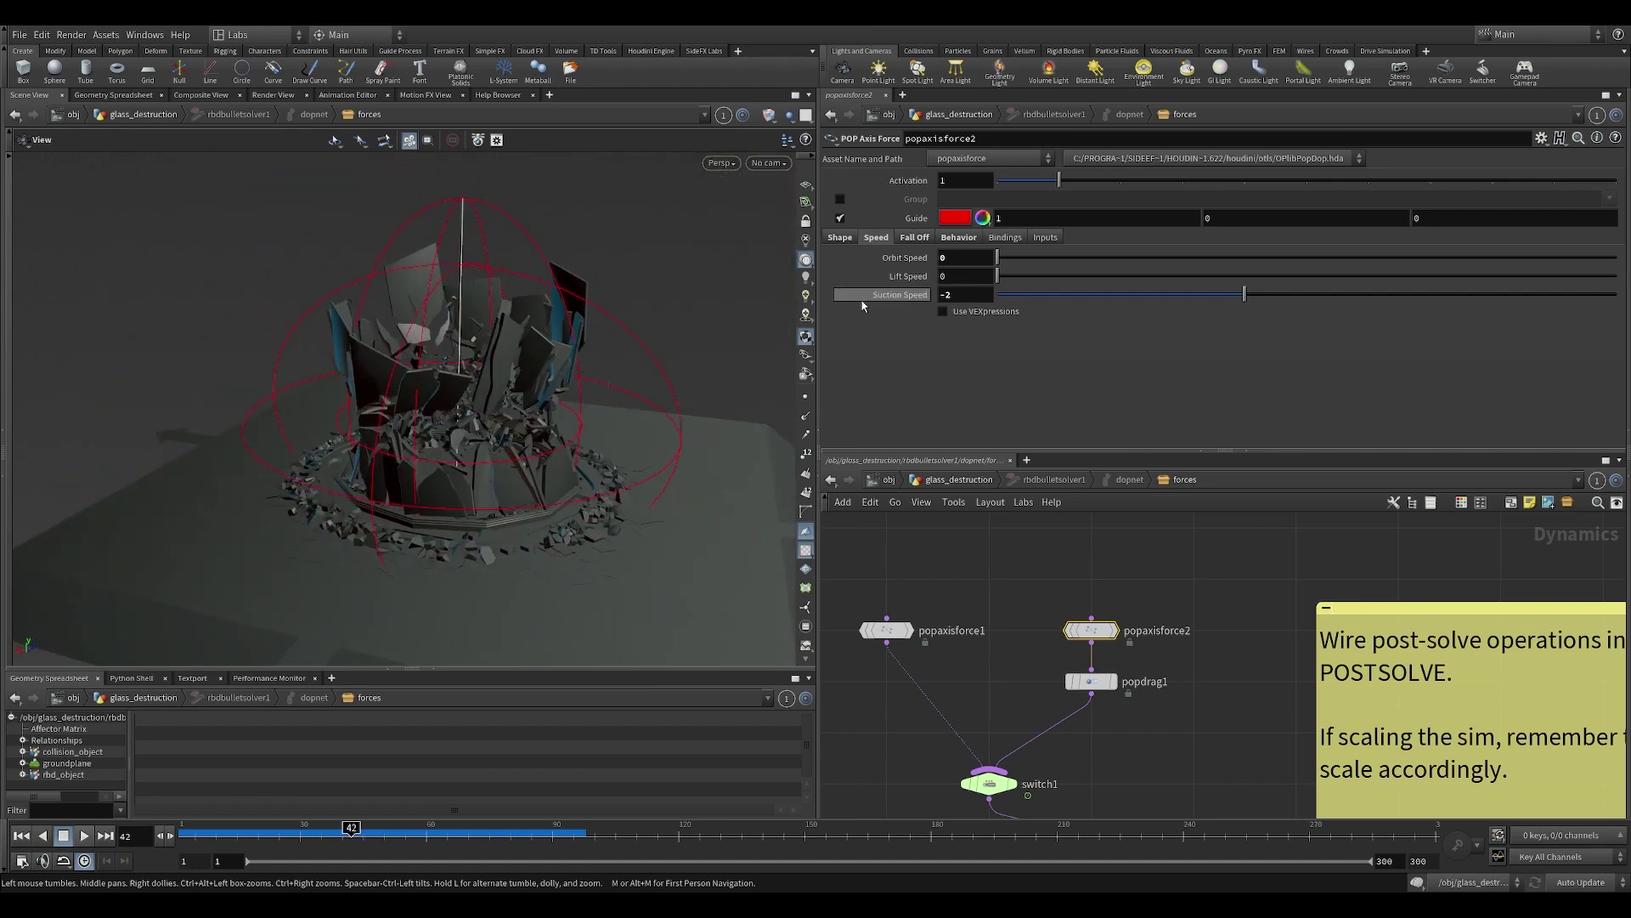
right_drag(661, 284, 552, 402)
drag(552, 403, 522, 491)
middle_drag(991, 659, 1023, 569)
Review popdrag1's Air Resistance setting and play the simulation on to frame 97.
click(1081, 621)
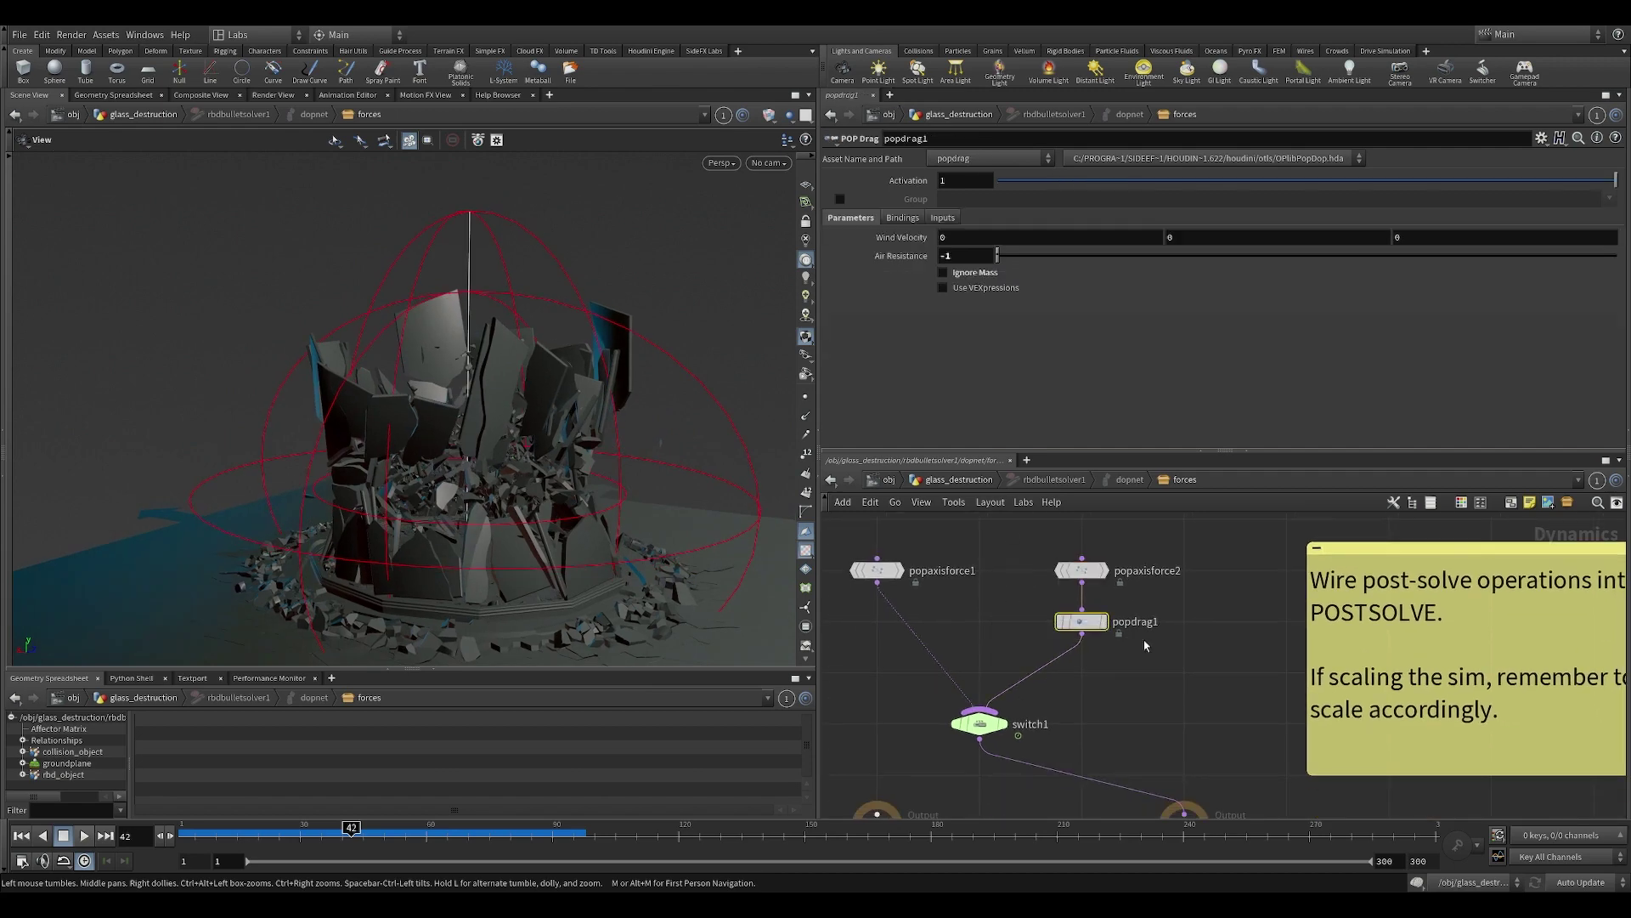
right_drag(503, 529, 649, 477)
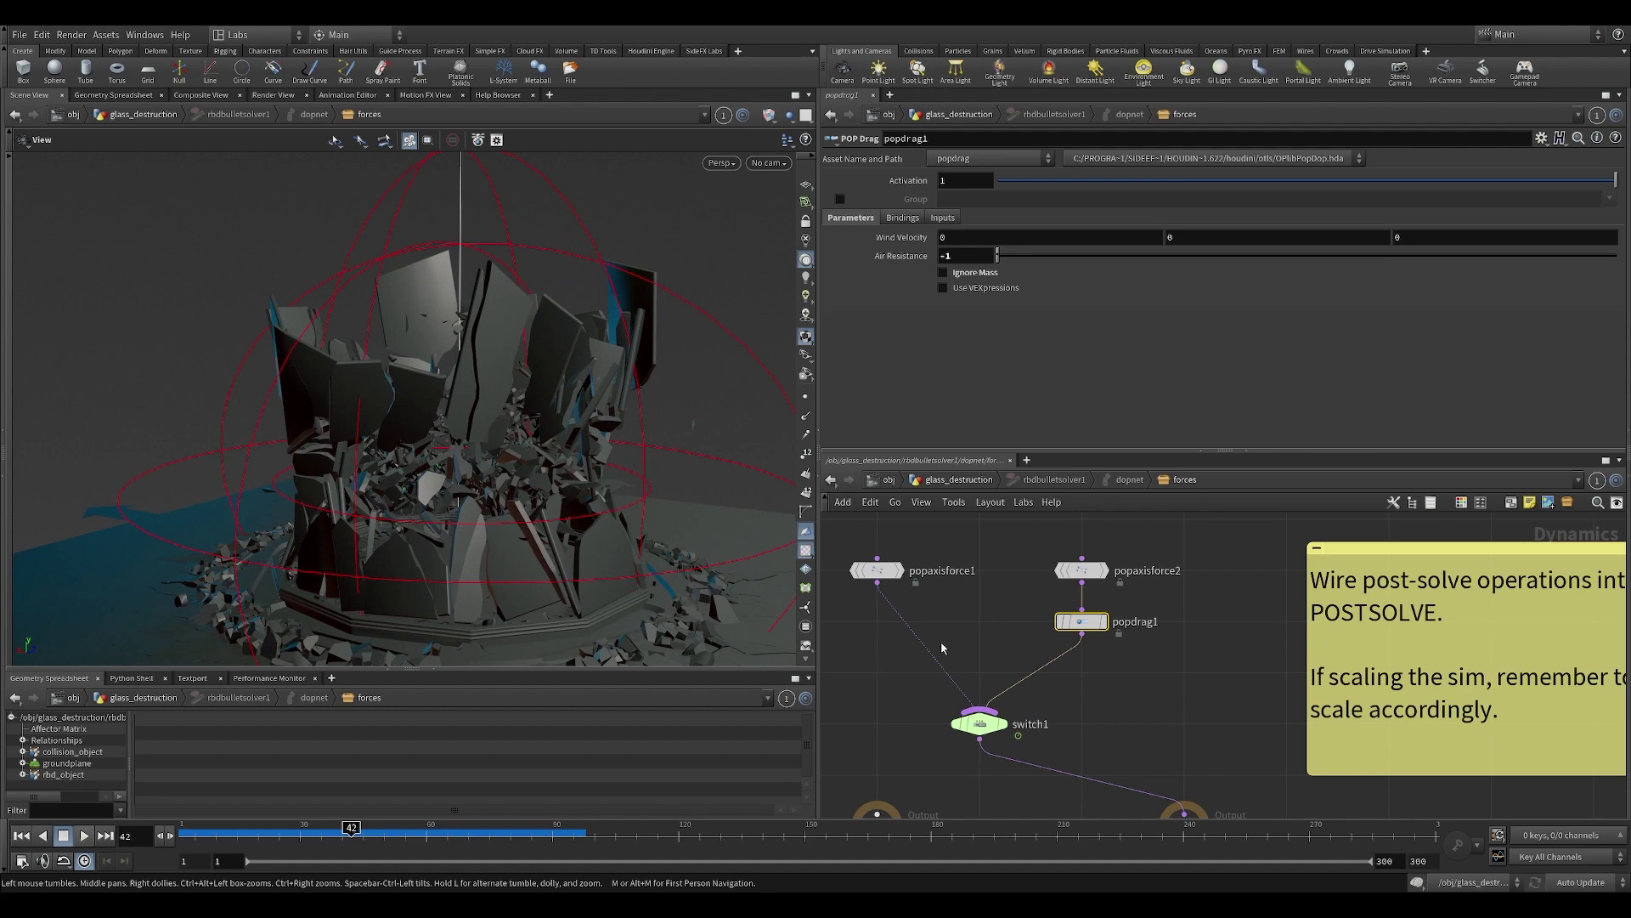
drag(618, 577, 522, 516)
drag(614, 548, 623, 528)
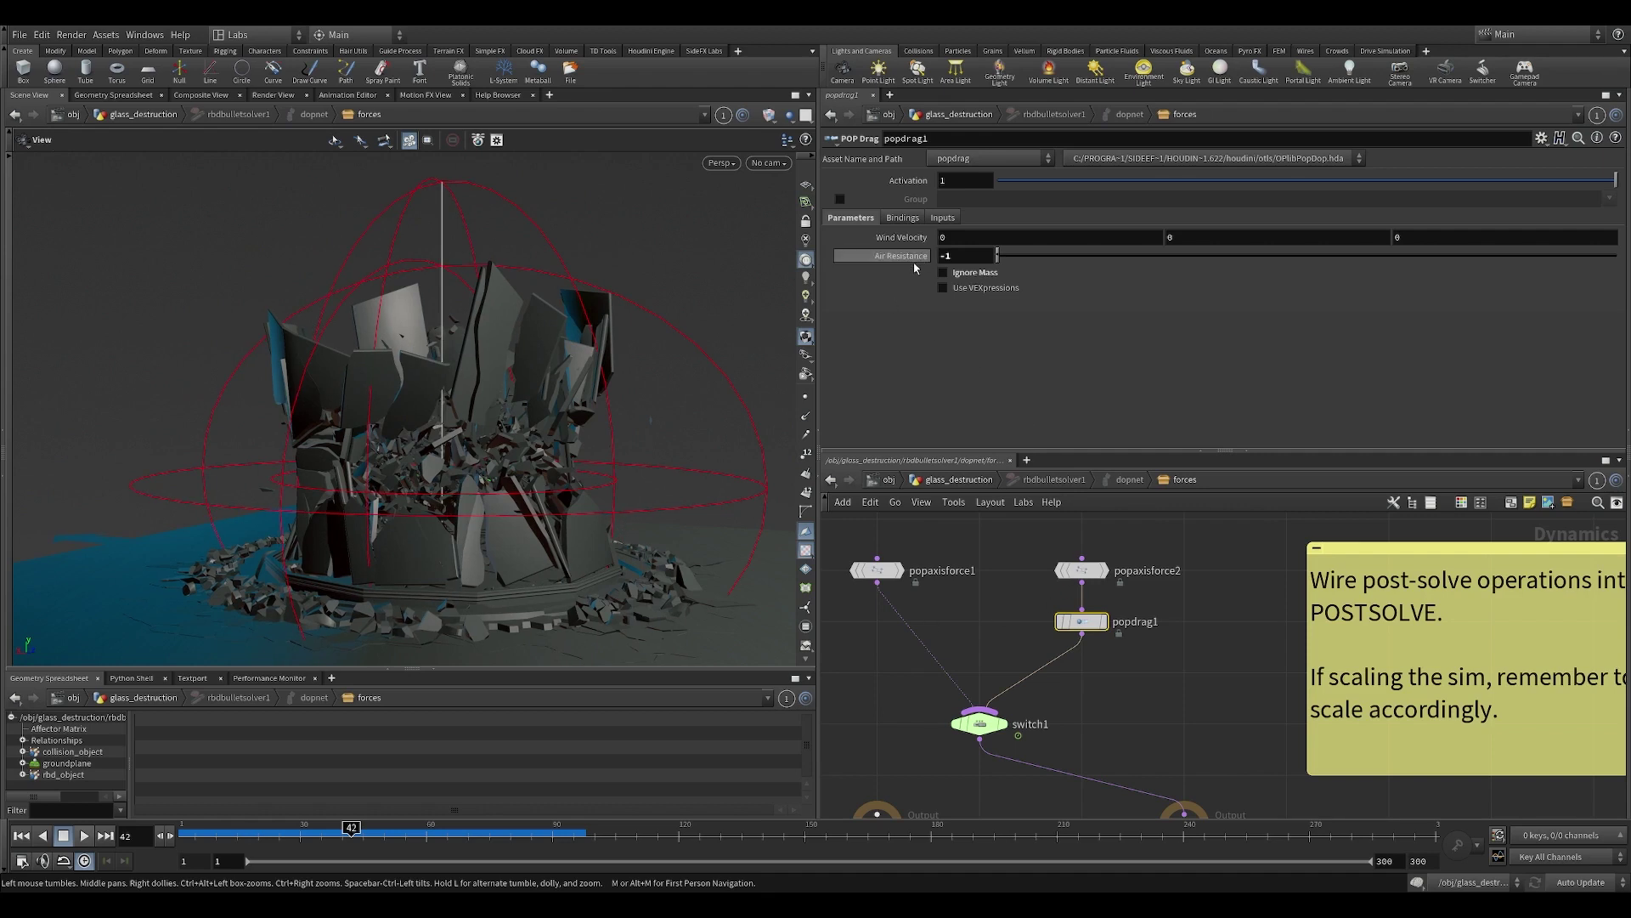
click(87, 838)
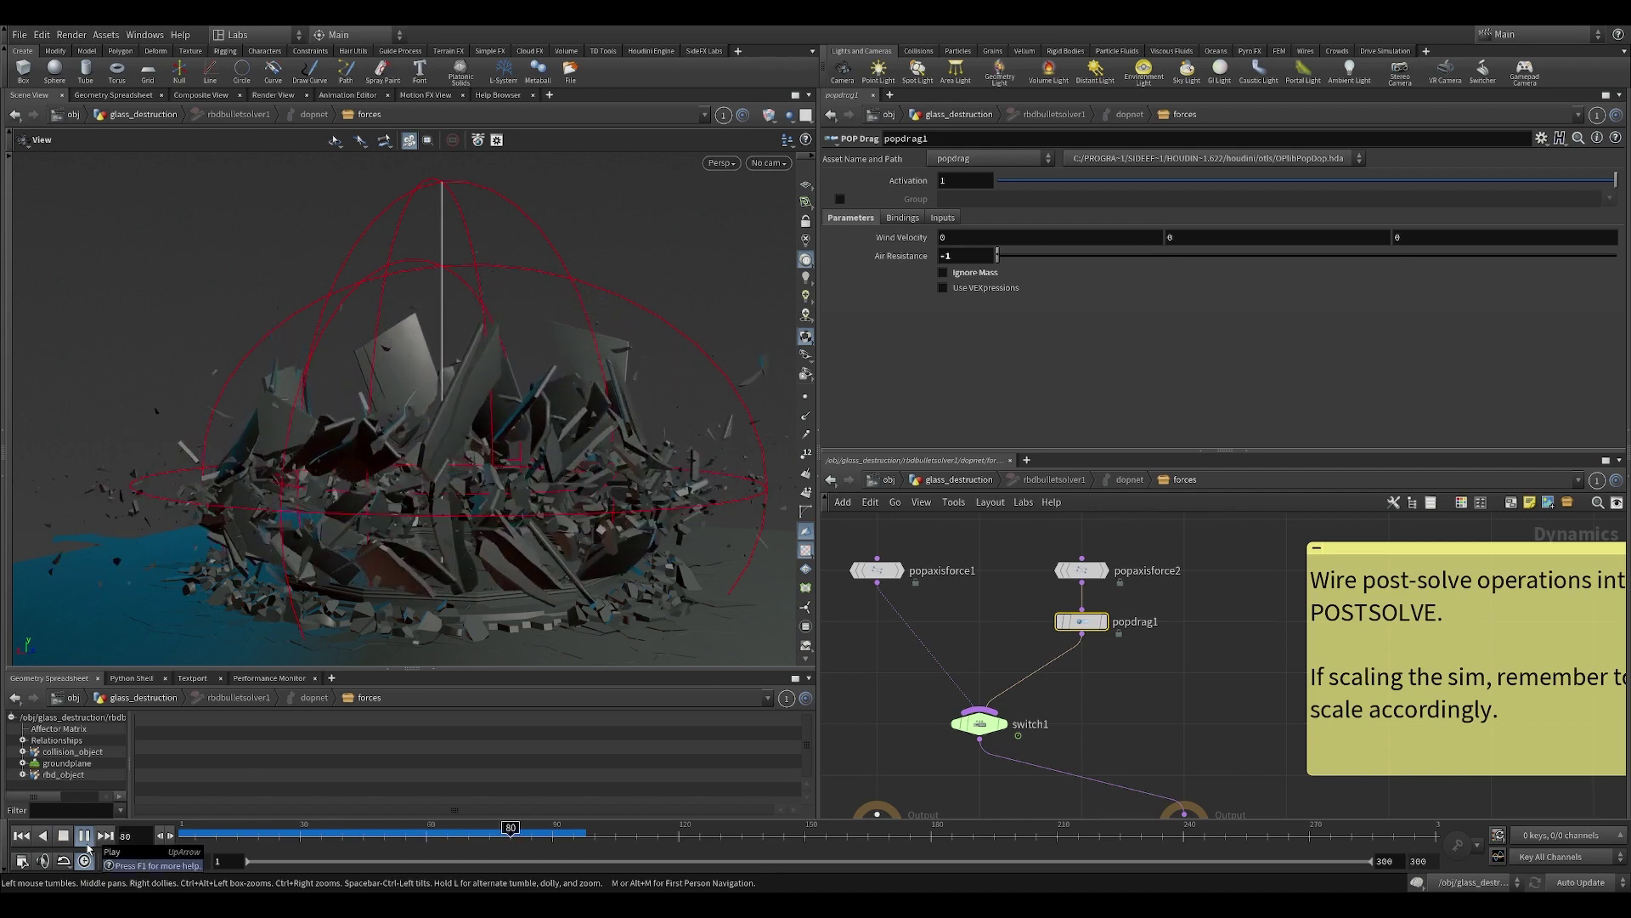
click(84, 836)
Leave the forces network for the glass_destruction level and display the glass_sim file cache.
scroll(1139, 723, down, 2)
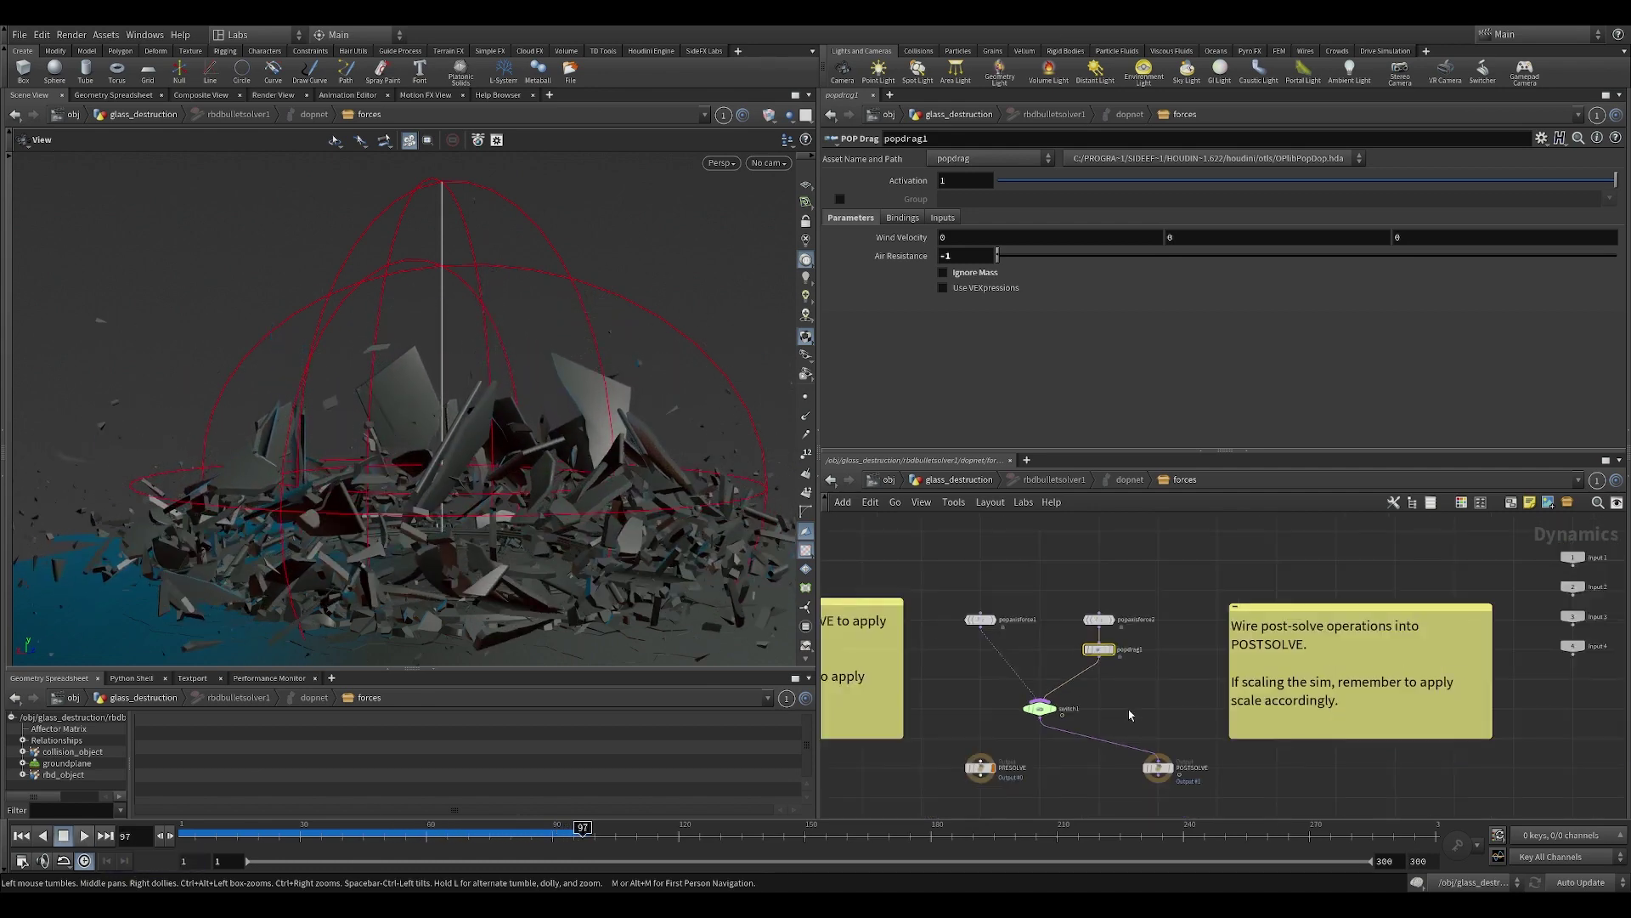
scroll(1139, 717, up, 3)
click(1002, 666)
middle_drag(1014, 598, 1012, 707)
drag(727, 638, 772, 547)
click(988, 480)
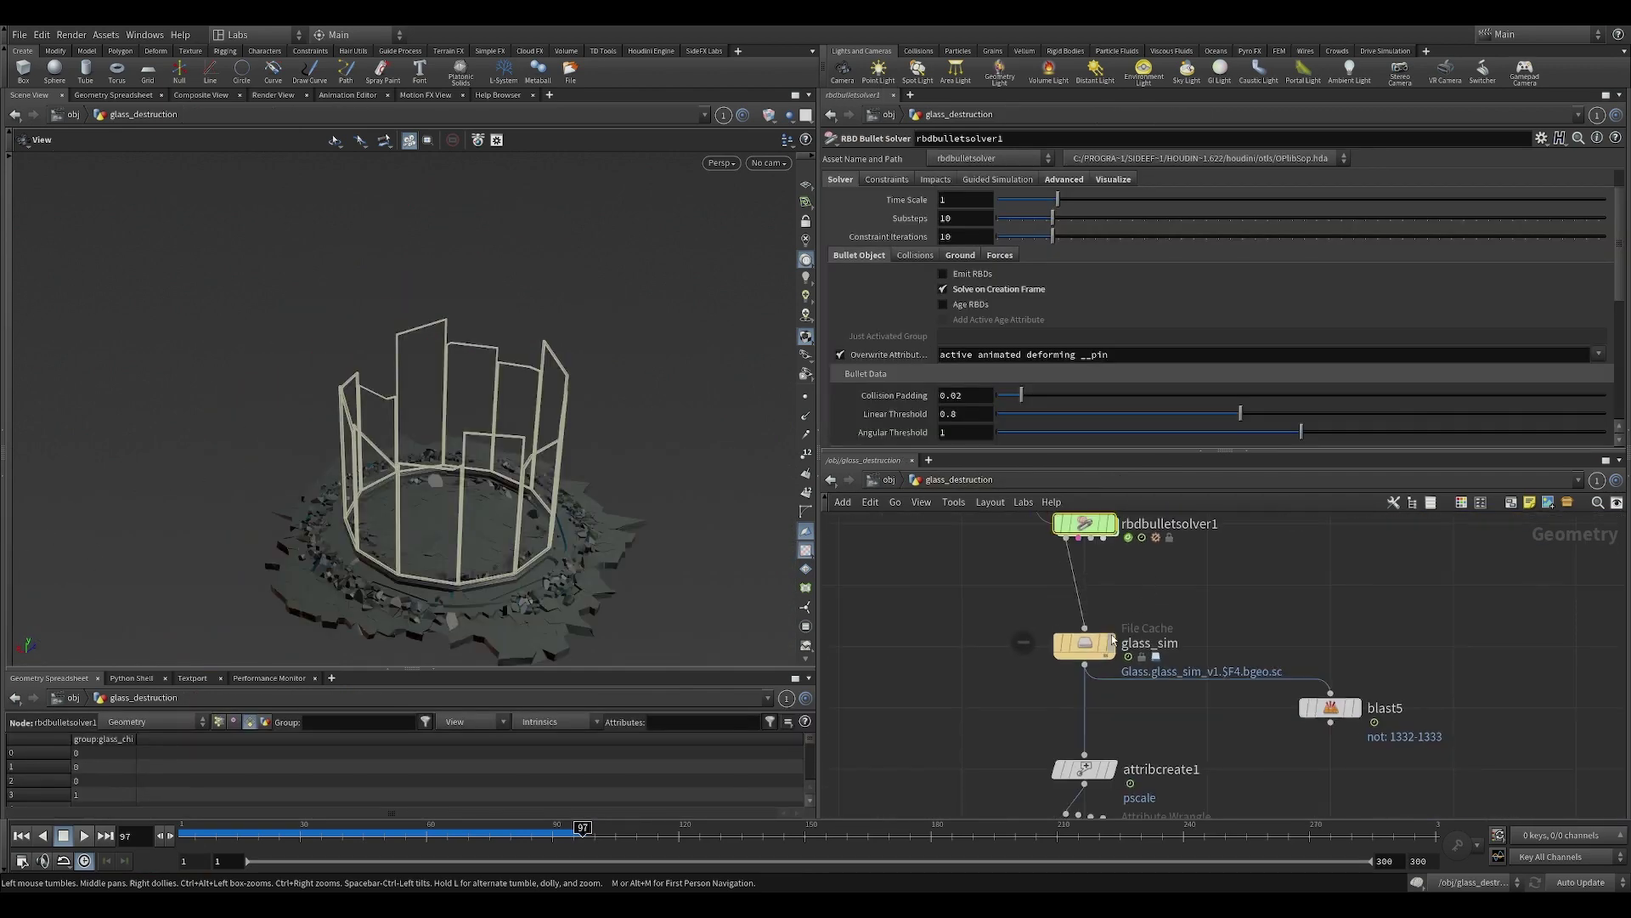
click(1086, 647)
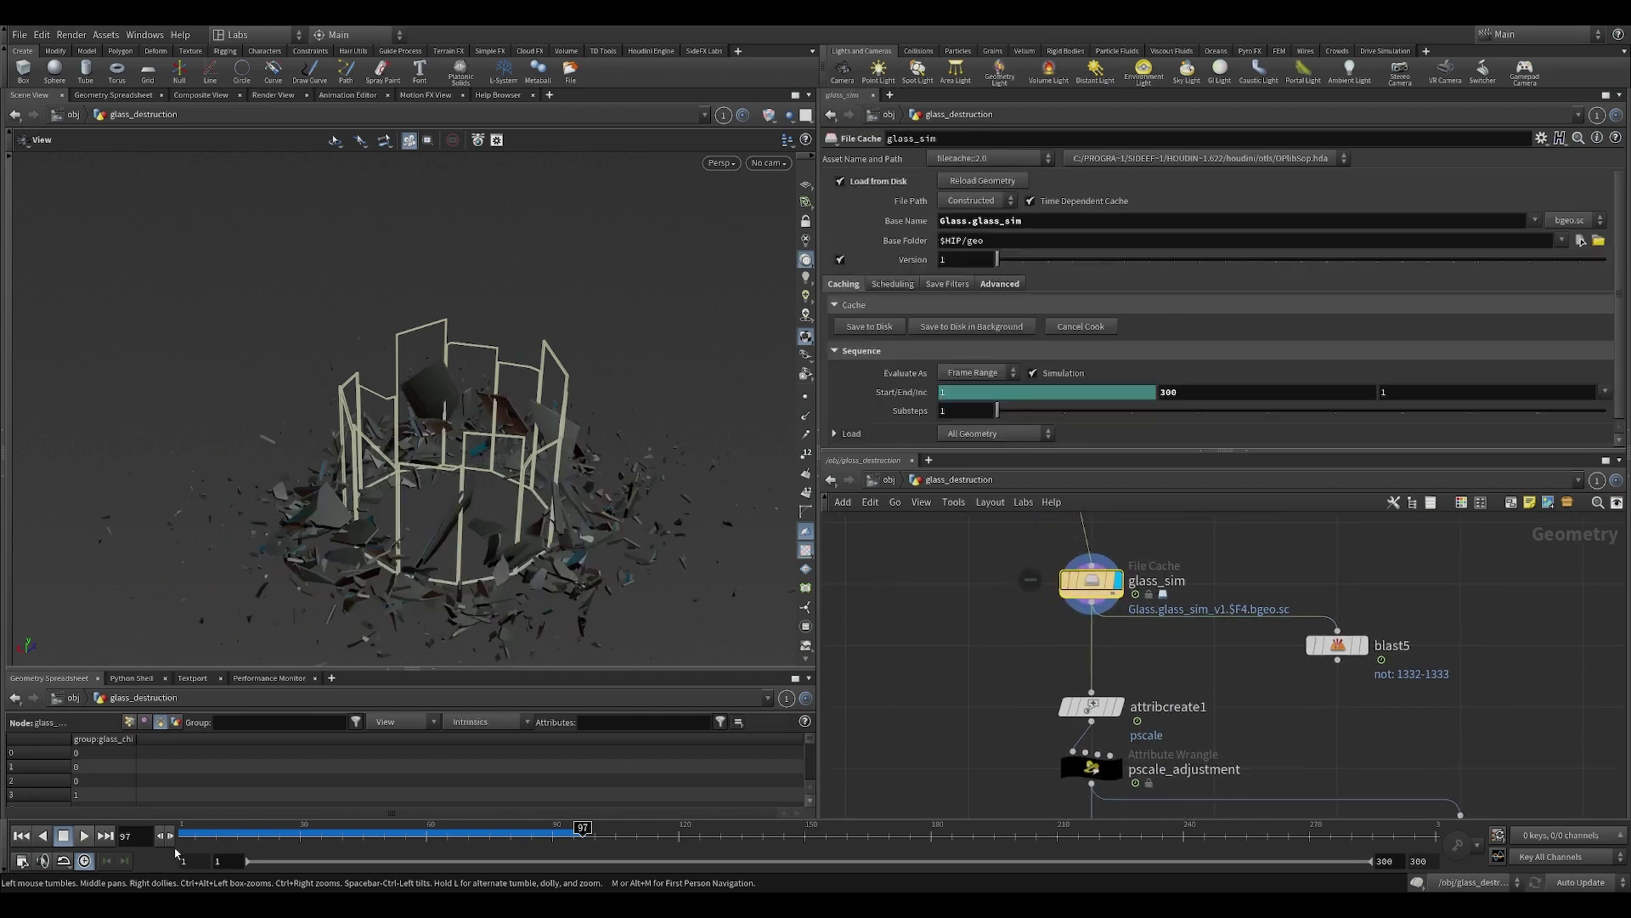
Scrub the cached glass_sim to frame 92 and inspect the broken glass inside its frame.
drag(382, 831, 561, 831)
drag(556, 608, 565, 524)
right_drag(466, 474, 574, 431)
middle_drag(1196, 671, 1186, 572)
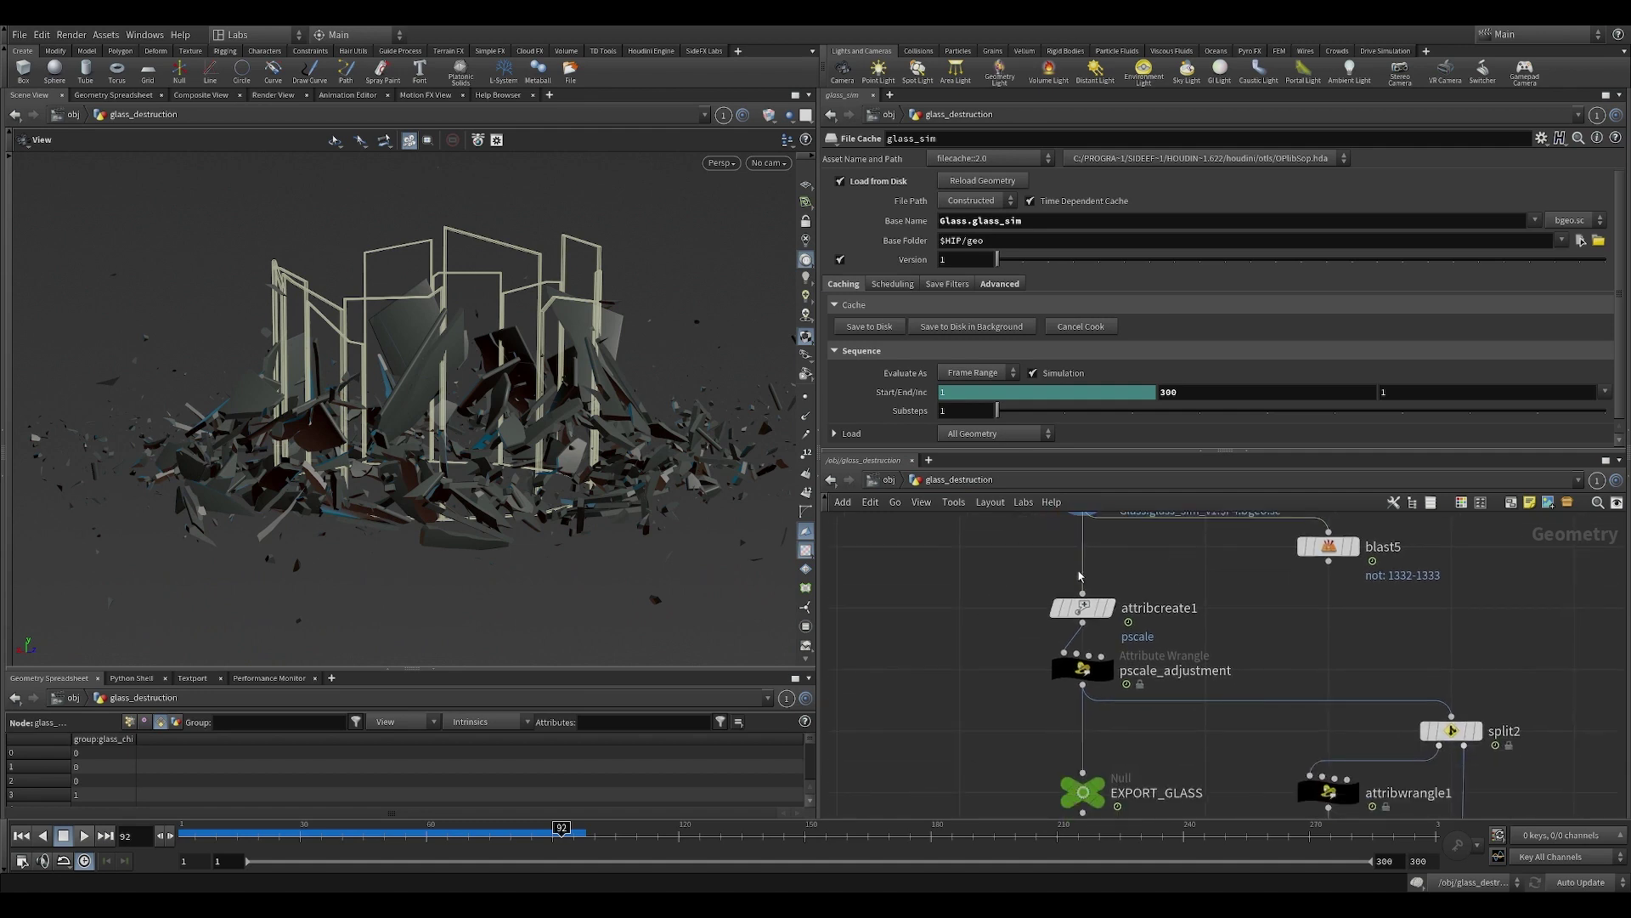
Look over the nodes below glass_sim, from the pscale nodes and EXPORT_GLASS to the previs branch.
mouse_move(961, 580)
mouse_down()
mouse_move(1059, 609)
mouse_move(971, 606)
mouse_move(1080, 652)
mouse_move(982, 605)
mouse_up()
scroll(975, 598, down, 3)
scroll(1003, 722, up, 3)
mouse_move(945, 705)
middle_down()
mouse_move(929, 627)
mouse_move(862, 577)
mouse_move(955, 728)
middle_up()
scroll(863, 577, down, 3)
drag(522, 479, 528, 502)
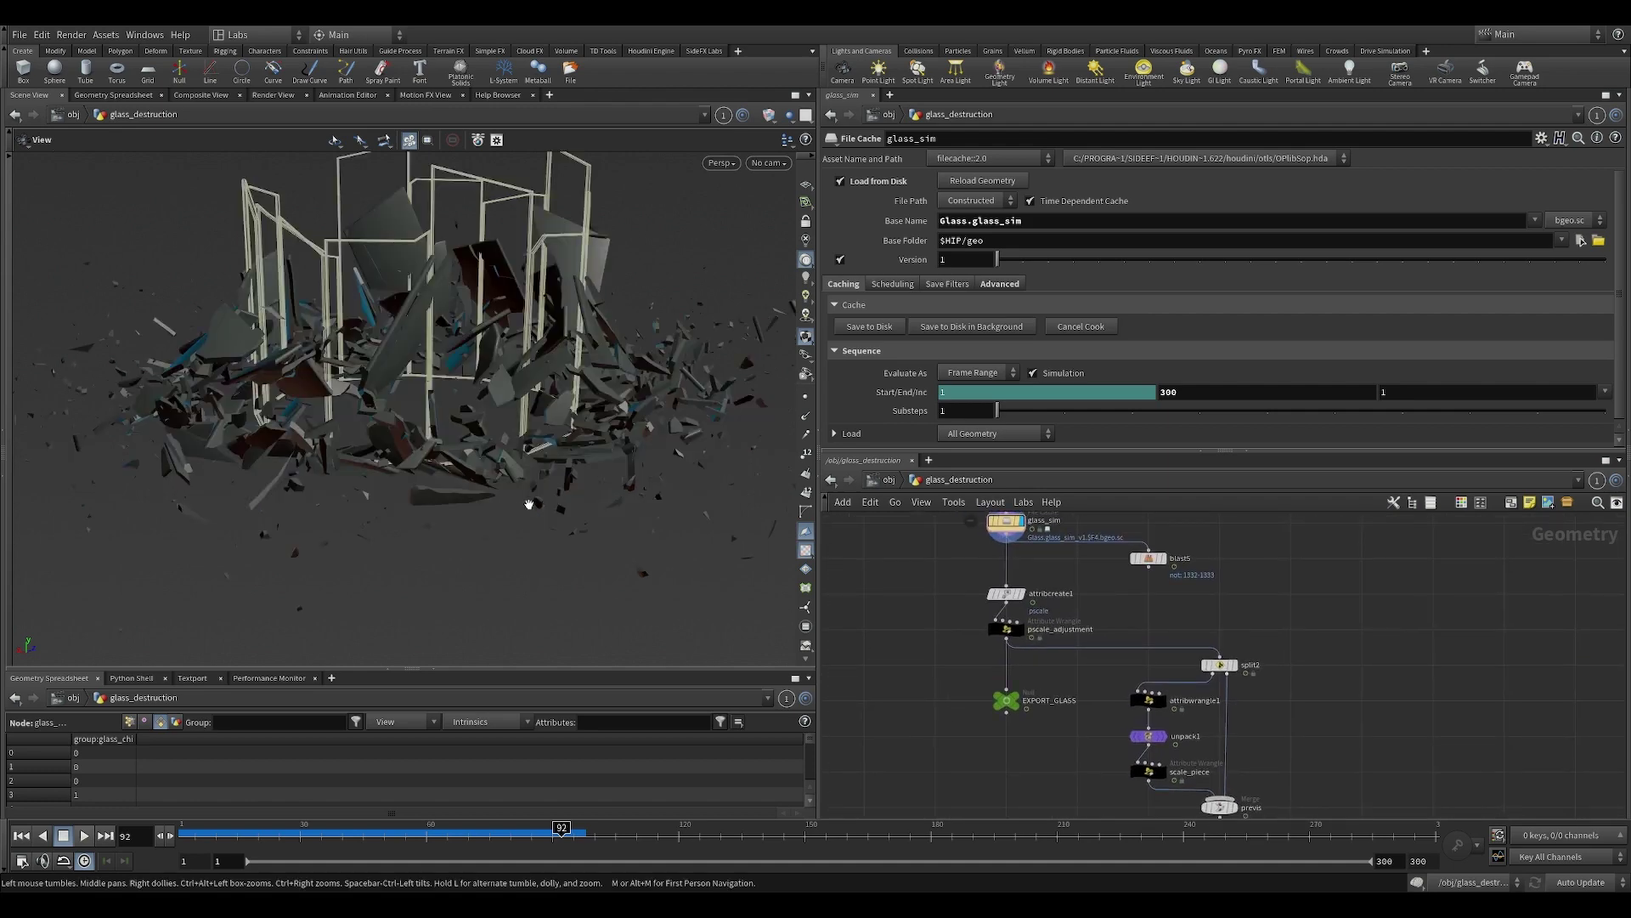
drag(508, 375, 508, 502)
Select attribcreate1 and pscale_adjustment, display EXPORT_GLASS and hide the surrounding frame object.
drag(900, 562, 1043, 674)
scroll(1028, 712, up, 1)
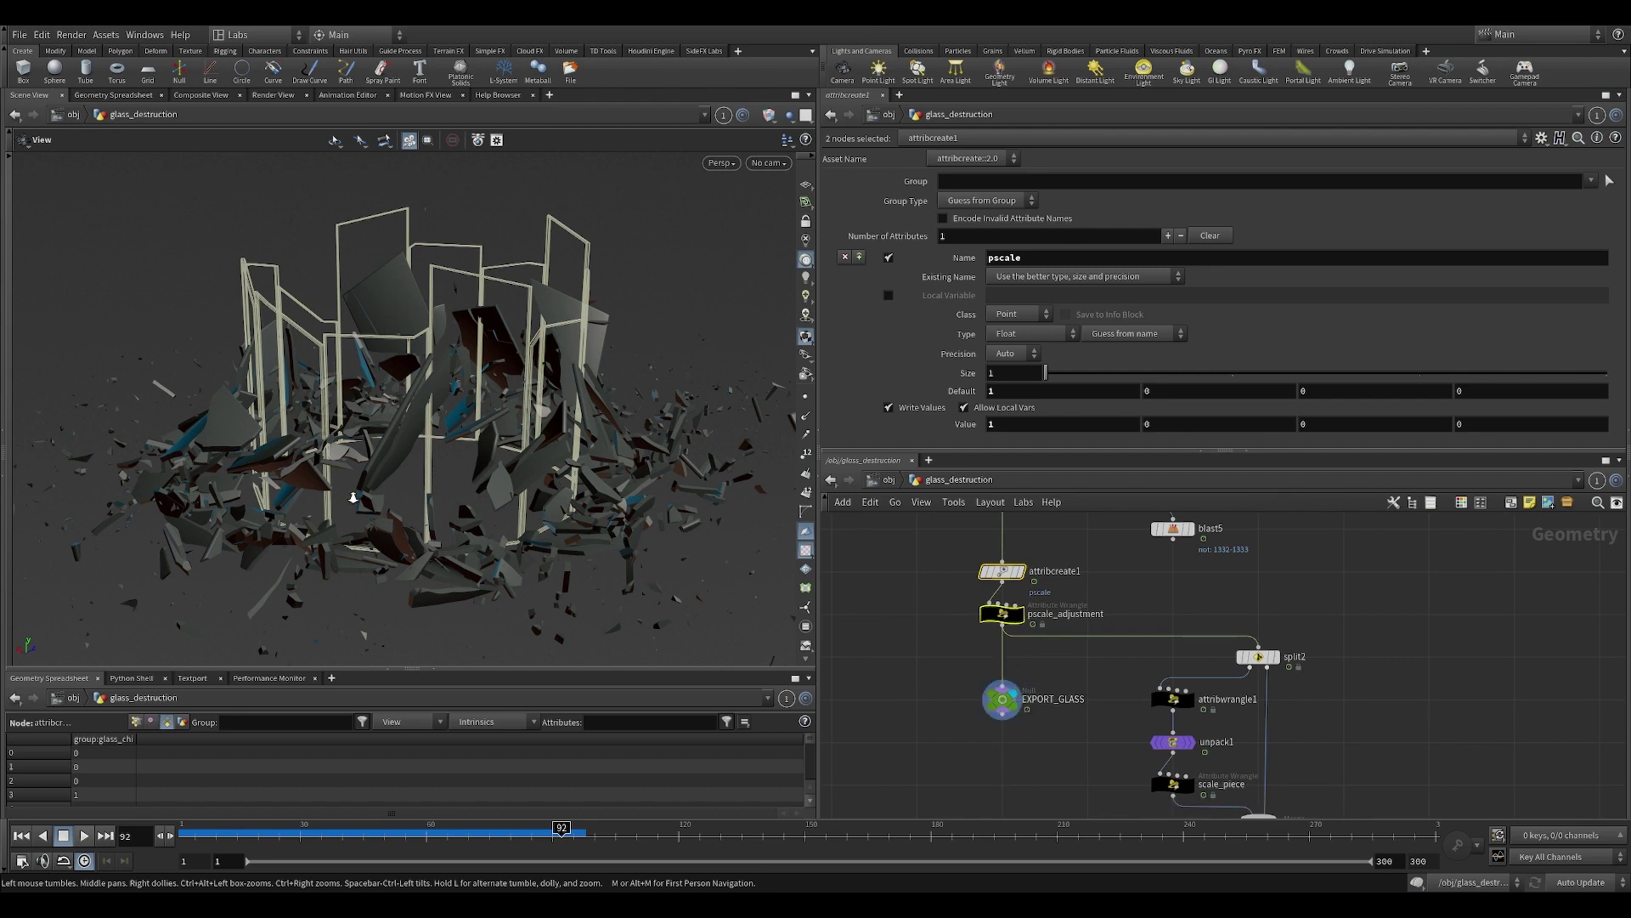
click(1016, 699)
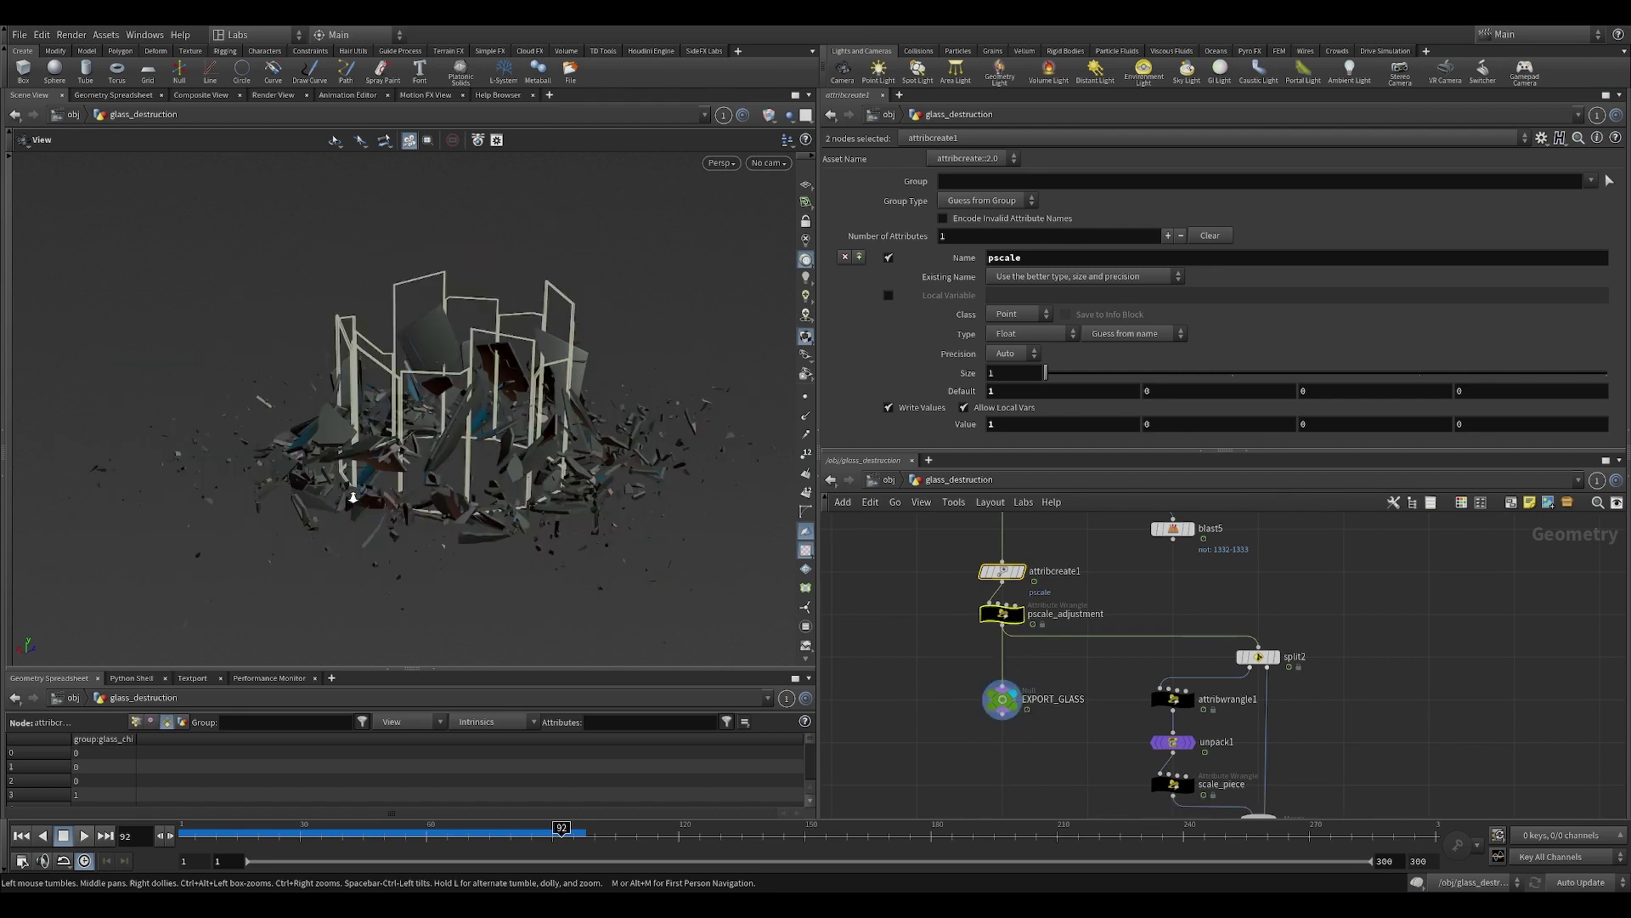
click(770, 115)
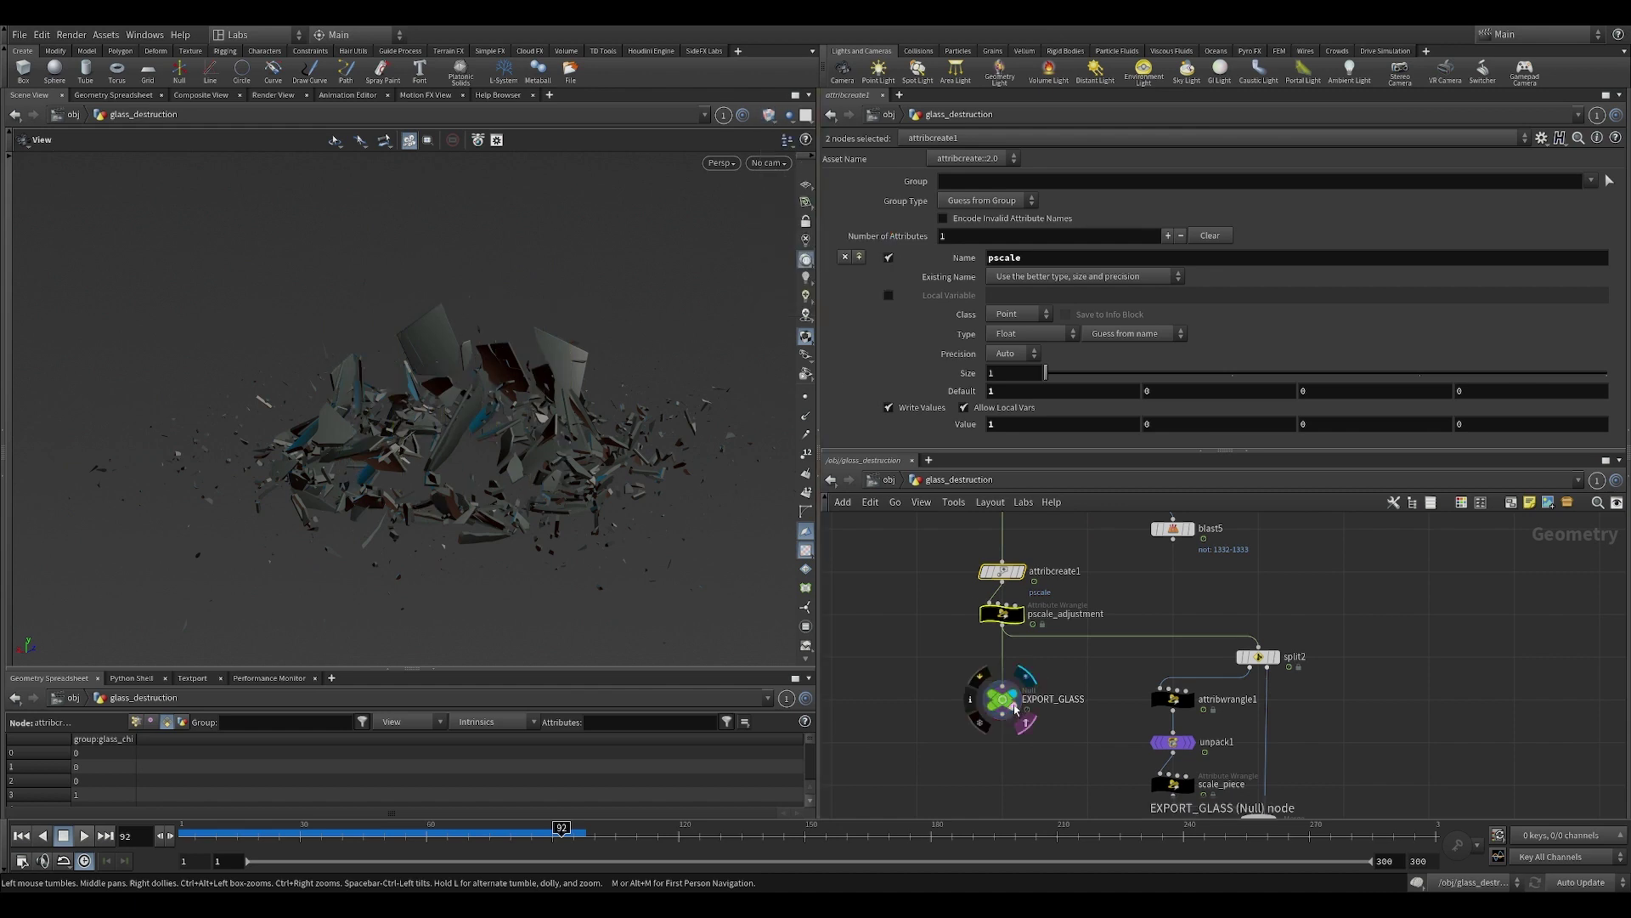
Scrub to frame 60 and review the exported glass together with the split and scaling branch.
click(228, 835)
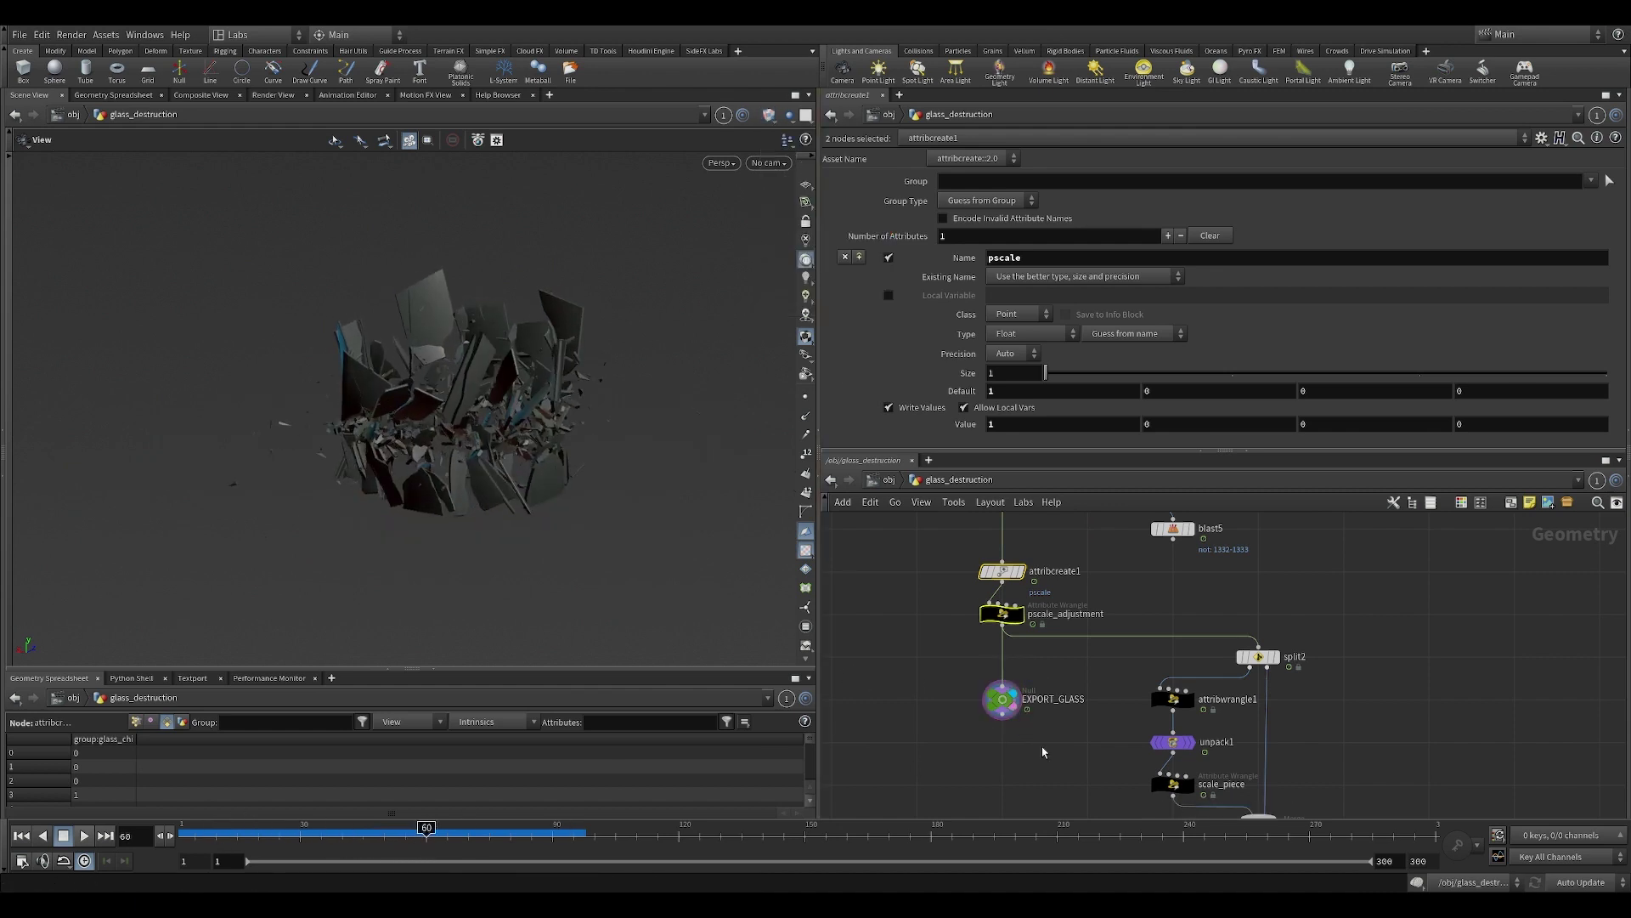
middle_drag(1129, 701, 1076, 607)
middle_drag(511, 393, 476, 433)
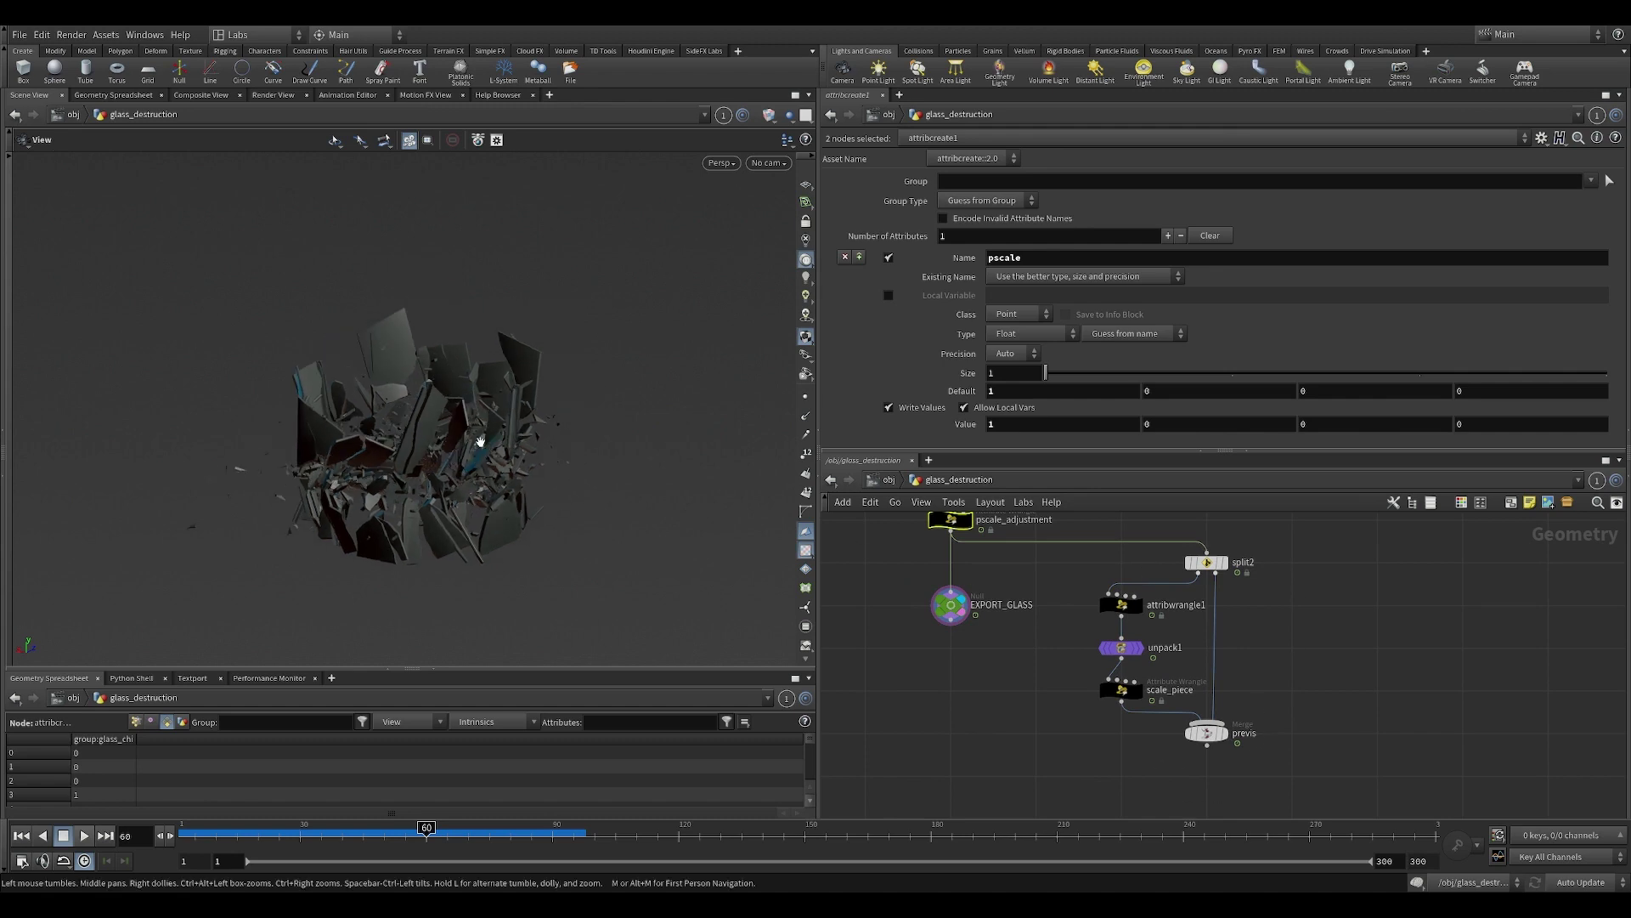
scroll(547, 374, up, 2)
middle_drag(1008, 570, 1027, 638)
scroll(906, 585, up, 3)
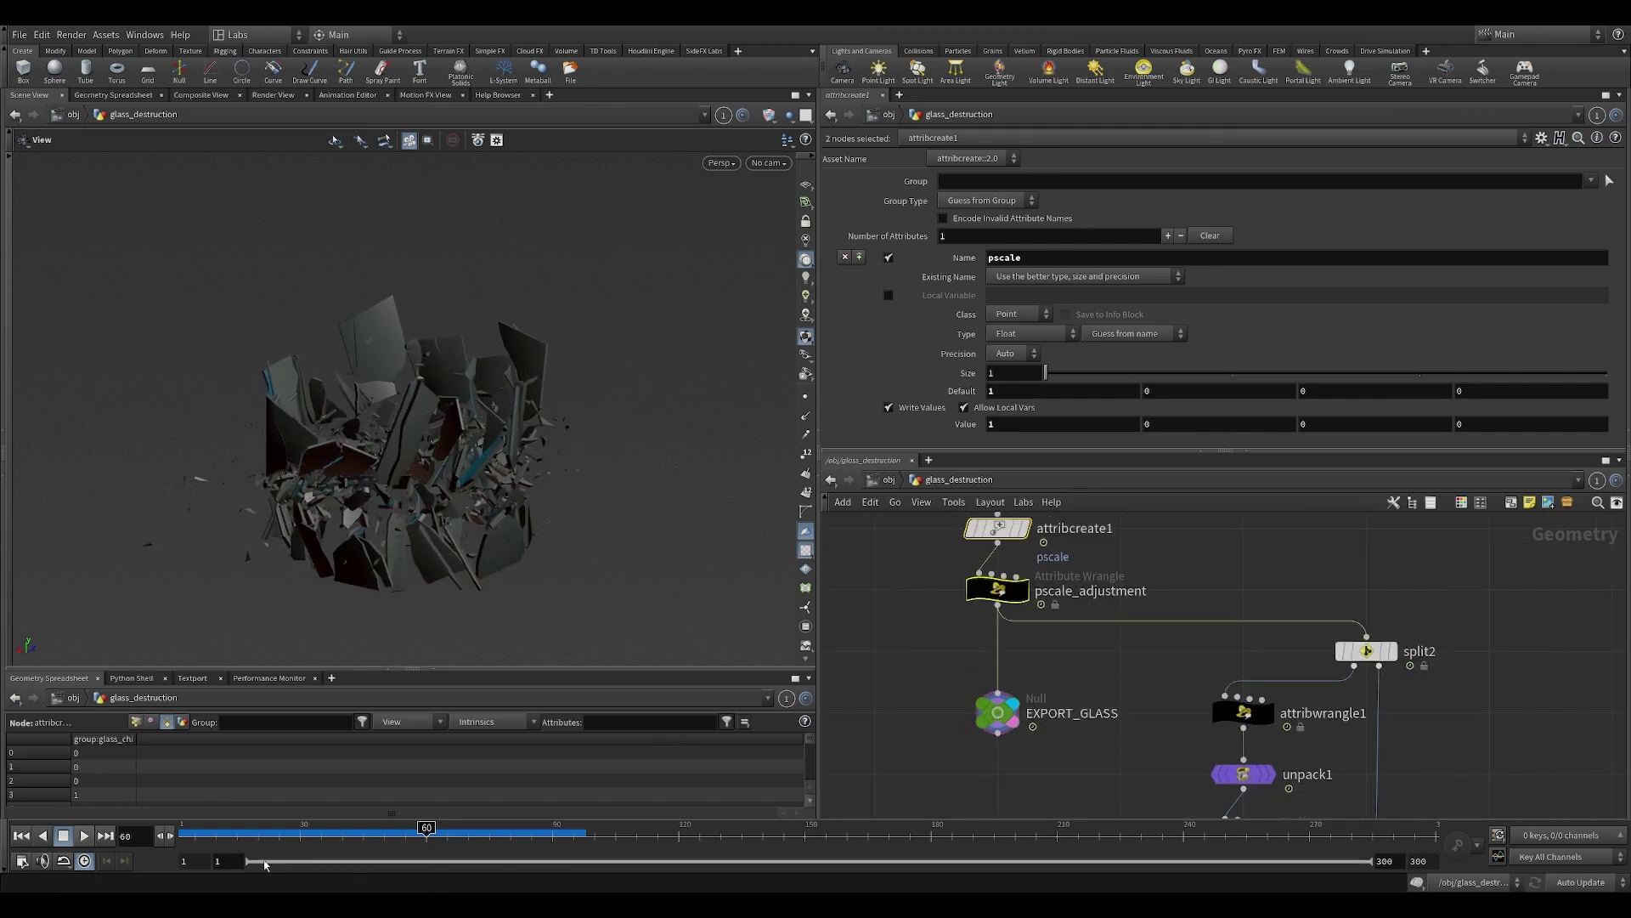
Scrub to frame 126 and inspect the large shards among the scattered pieces up close.
mouse_move(459, 833)
mouse_down()
mouse_move(826, 847)
mouse_move(704, 843)
mouse_up()
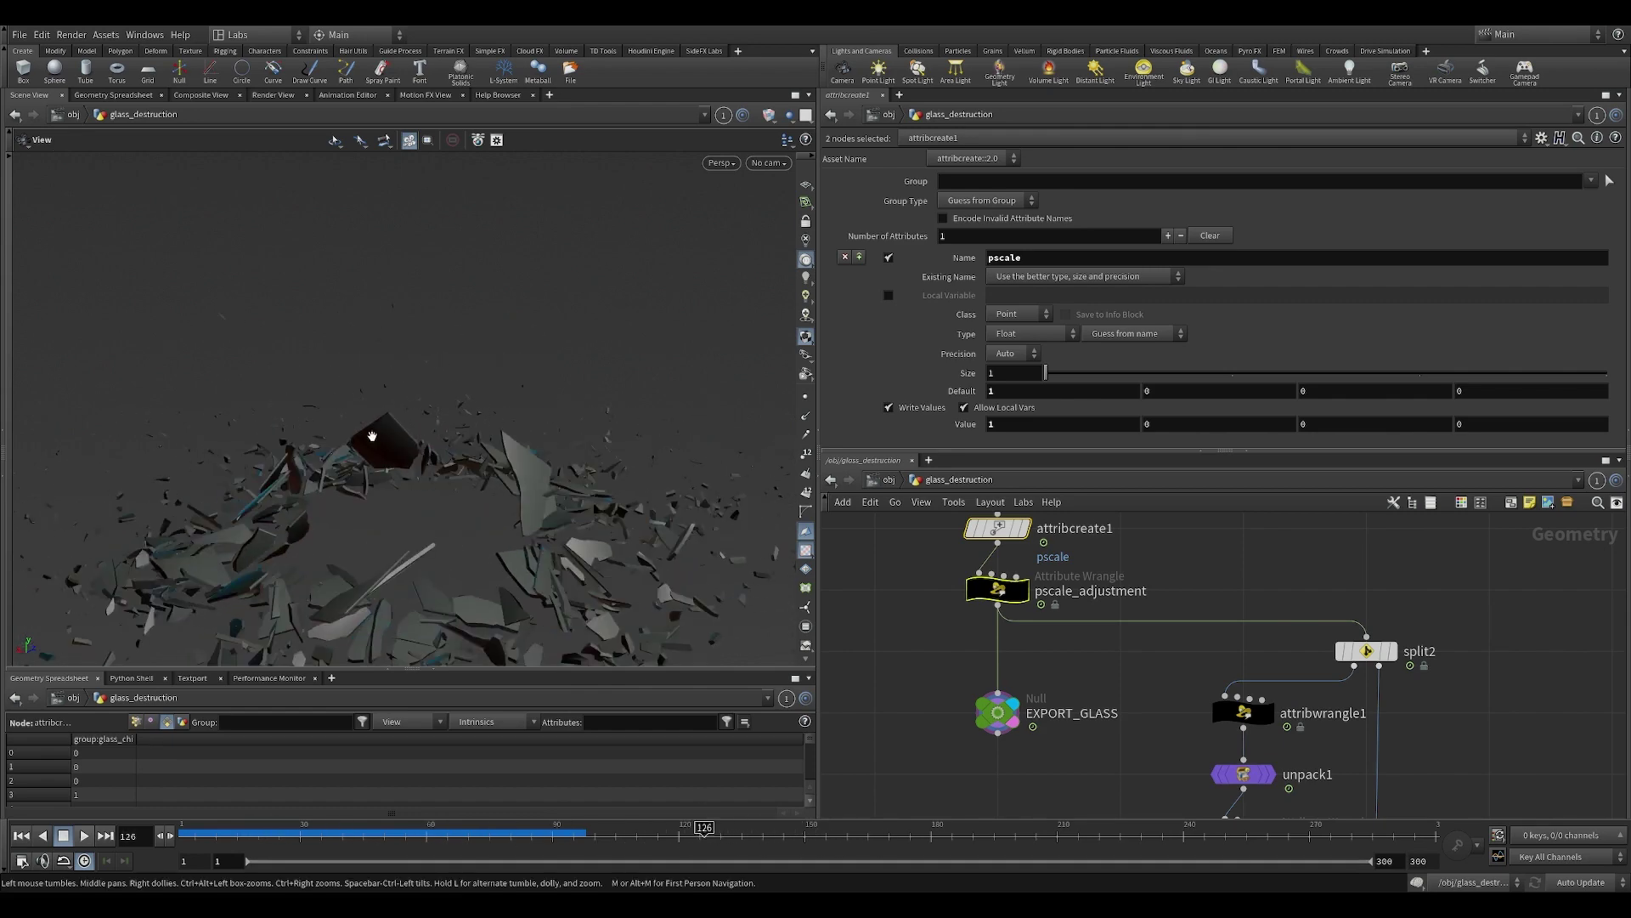
drag(372, 462, 393, 408)
right_drag(393, 408, 470, 357)
drag(470, 356, 435, 393)
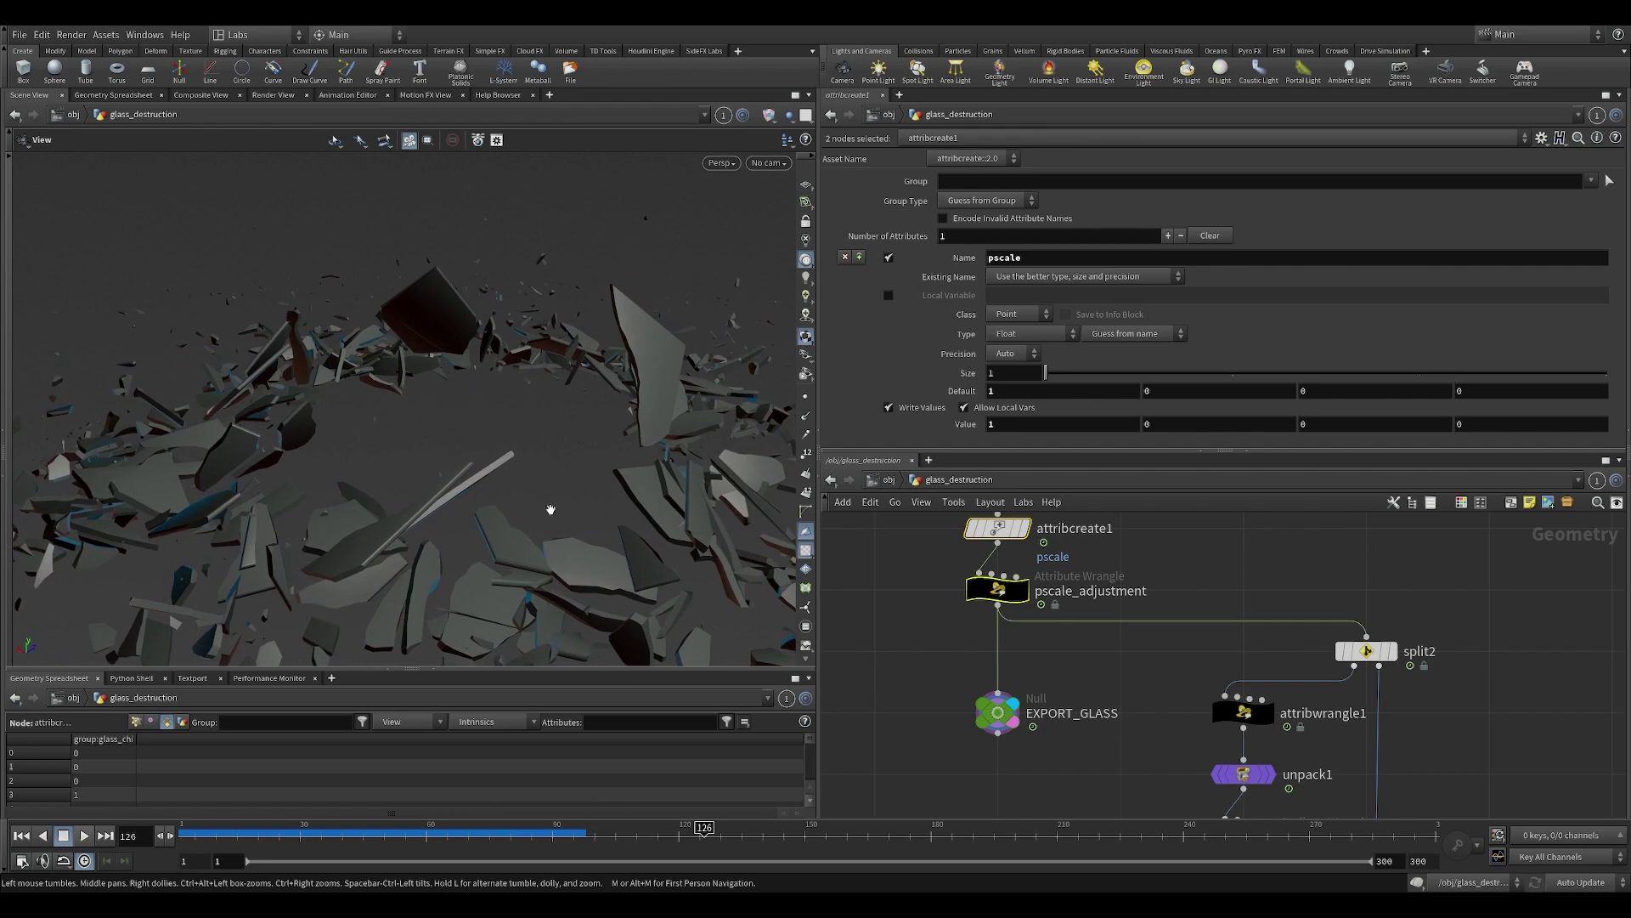
Scrub to frame 159 and examine the large shards from closer and wider views.
drag(703, 837, 842, 845)
drag(548, 353, 526, 385)
right_drag(526, 384, 425, 445)
right_drag(495, 392, 618, 326)
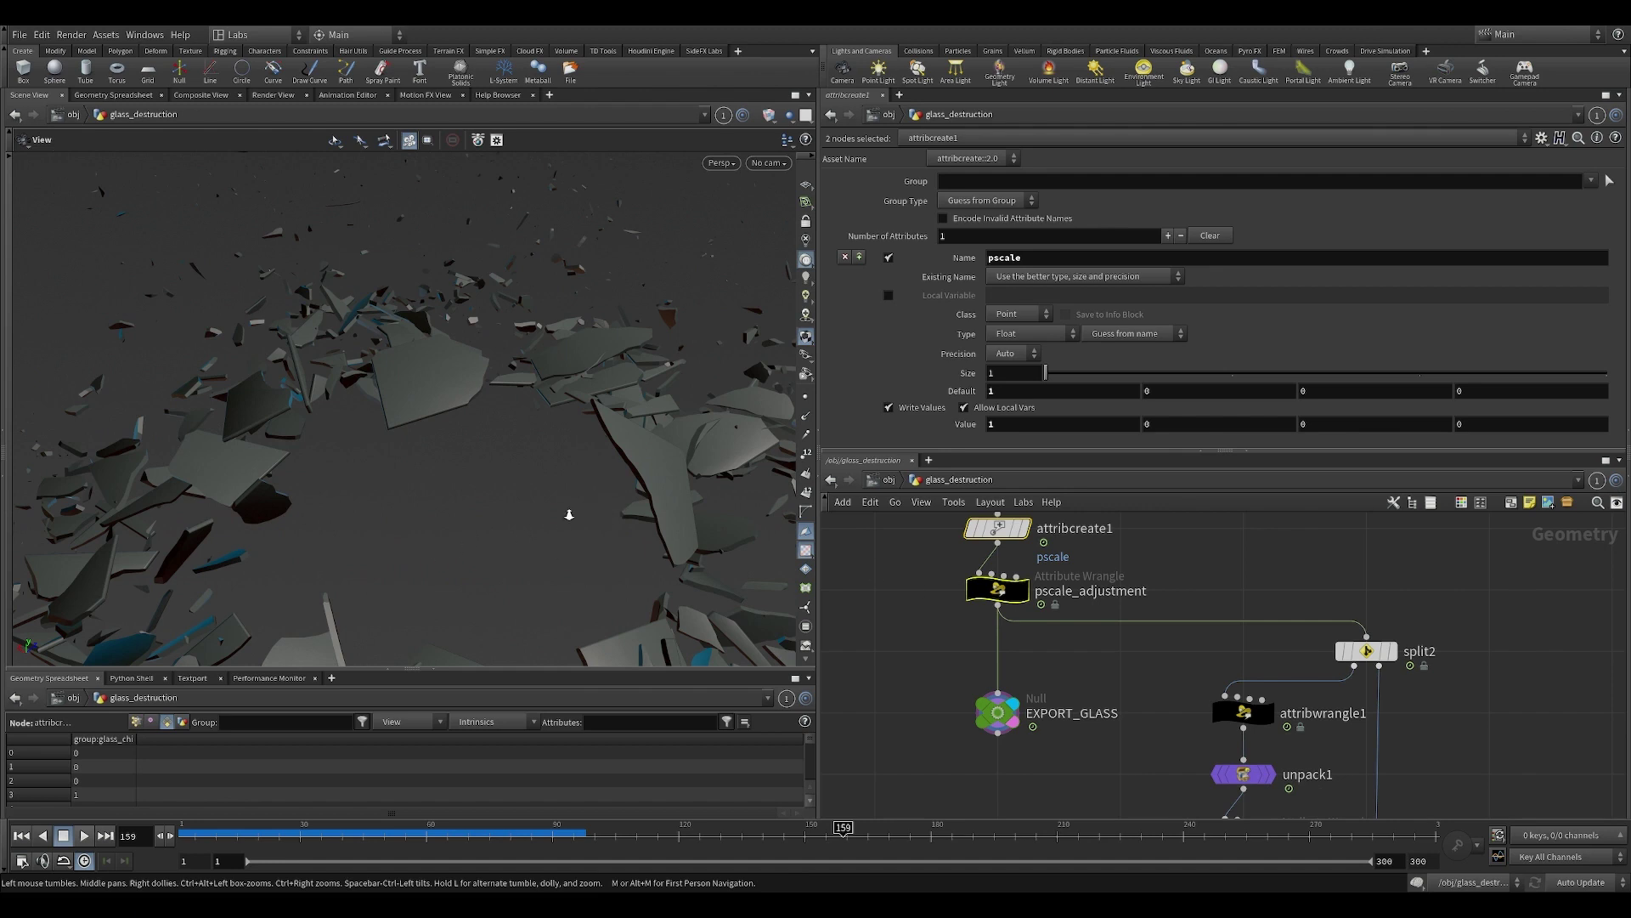
right_drag(515, 520, 487, 539)
drag(539, 513, 548, 500)
Scrub to frame 191 and review the pscale attribute settings on attribcreate1.
drag(401, 837, 976, 850)
middle_drag(903, 595, 903, 667)
drag(903, 592, 1043, 635)
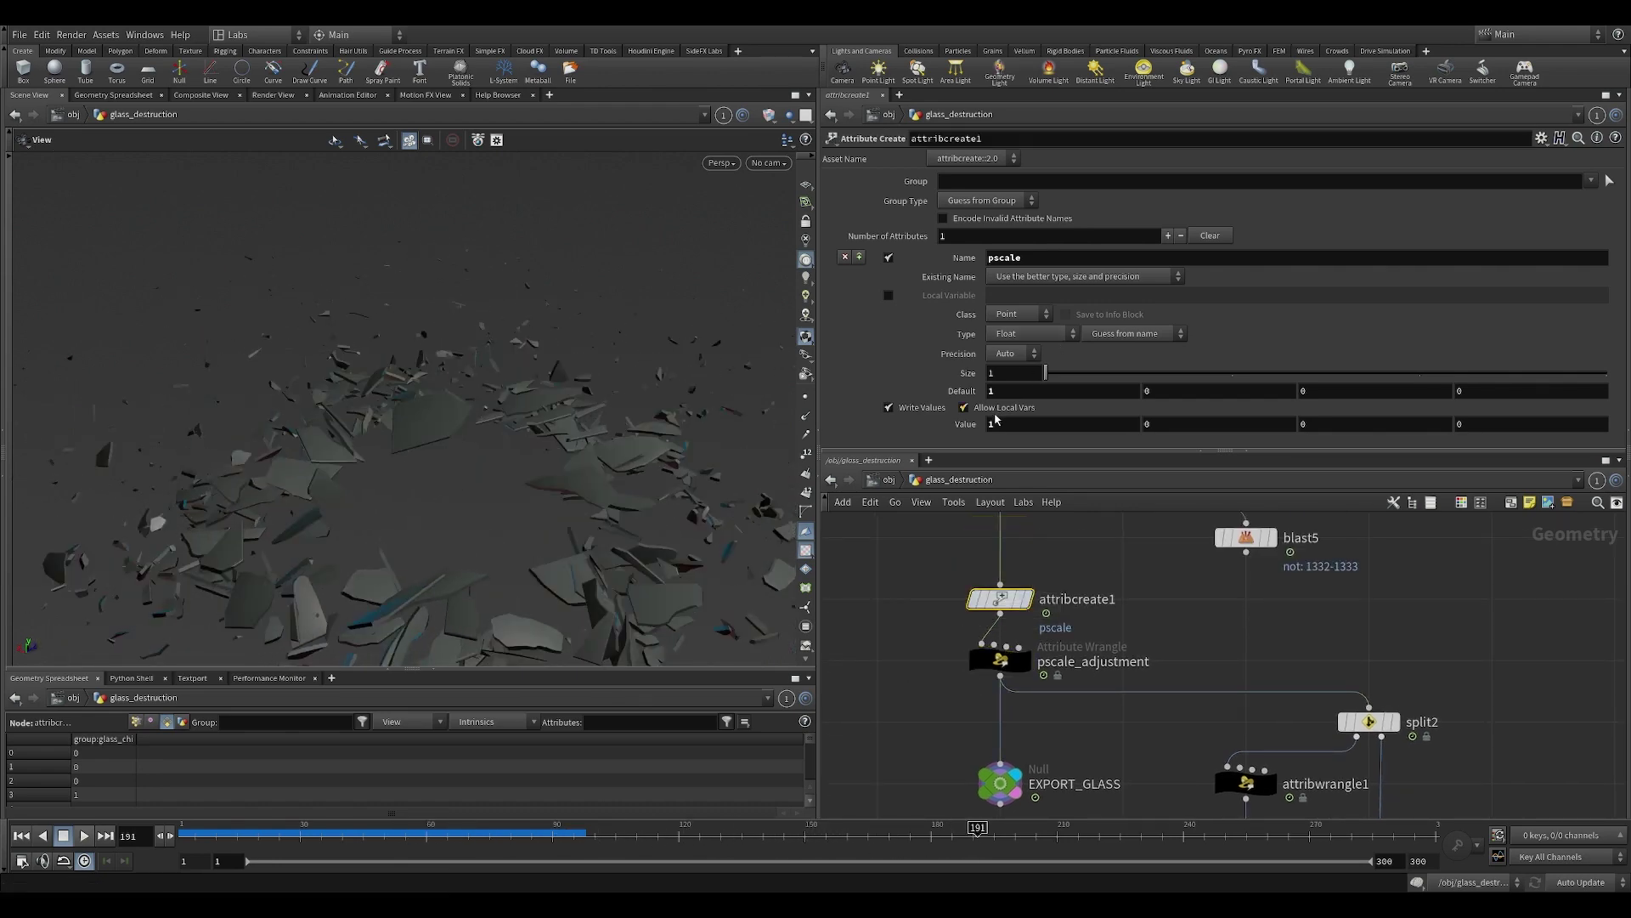
drag(662, 541, 345, 410)
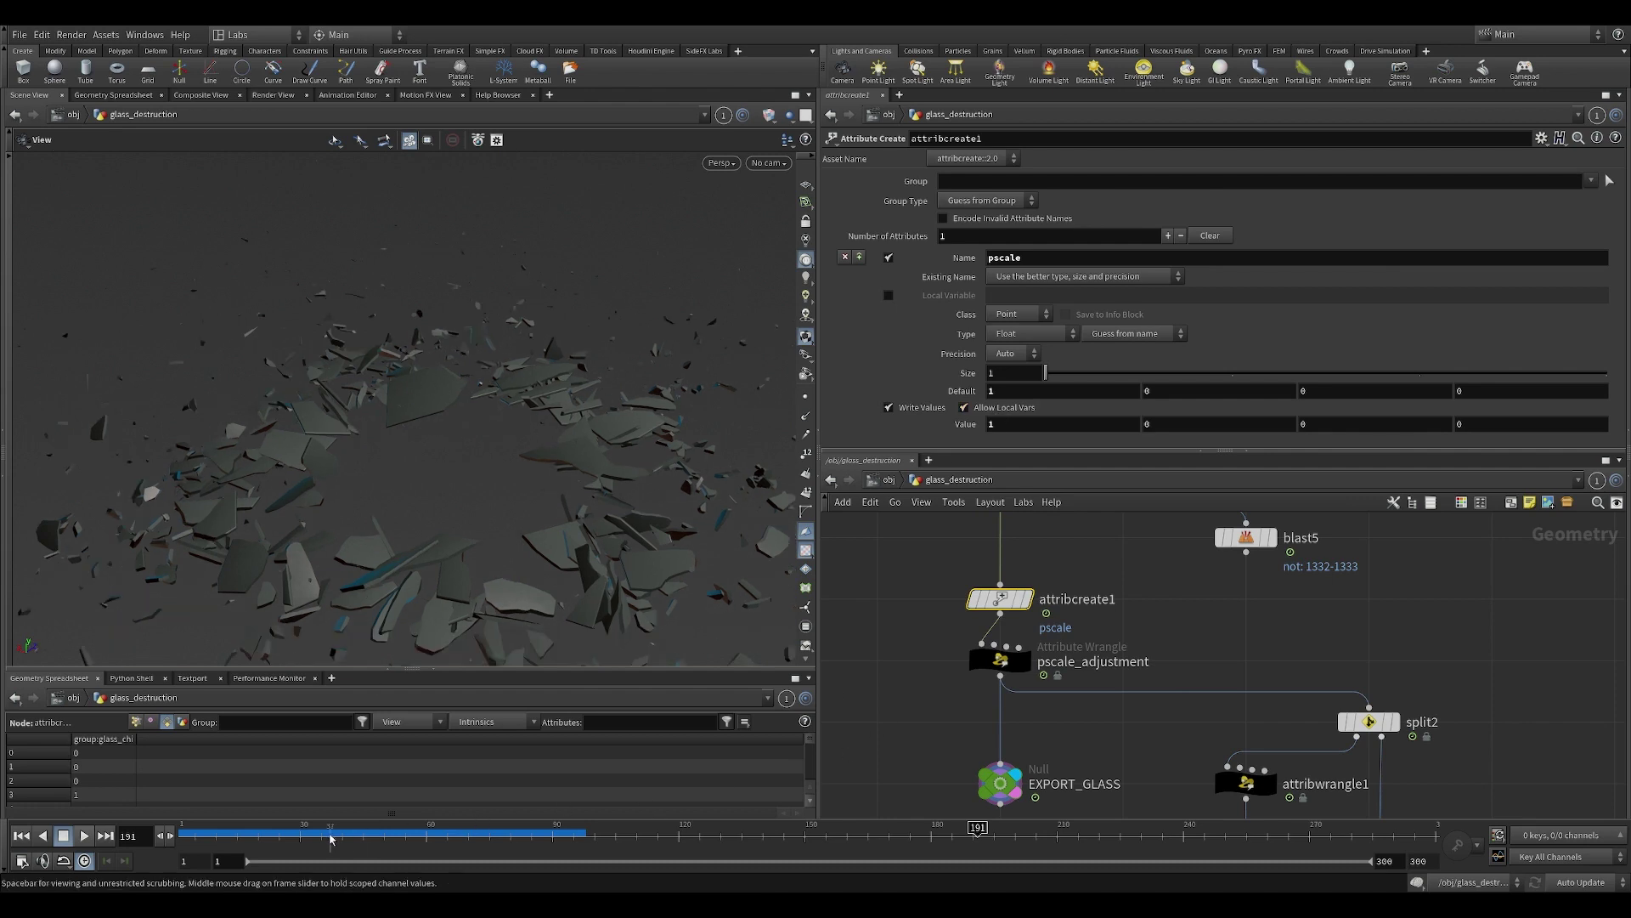
Isolate primitives 1332-1333 by displaying blast5, and scrub the timeline to frame 115.
drag(289, 831, 590, 837)
middle_drag(1373, 650, 1355, 706)
click(1261, 593)
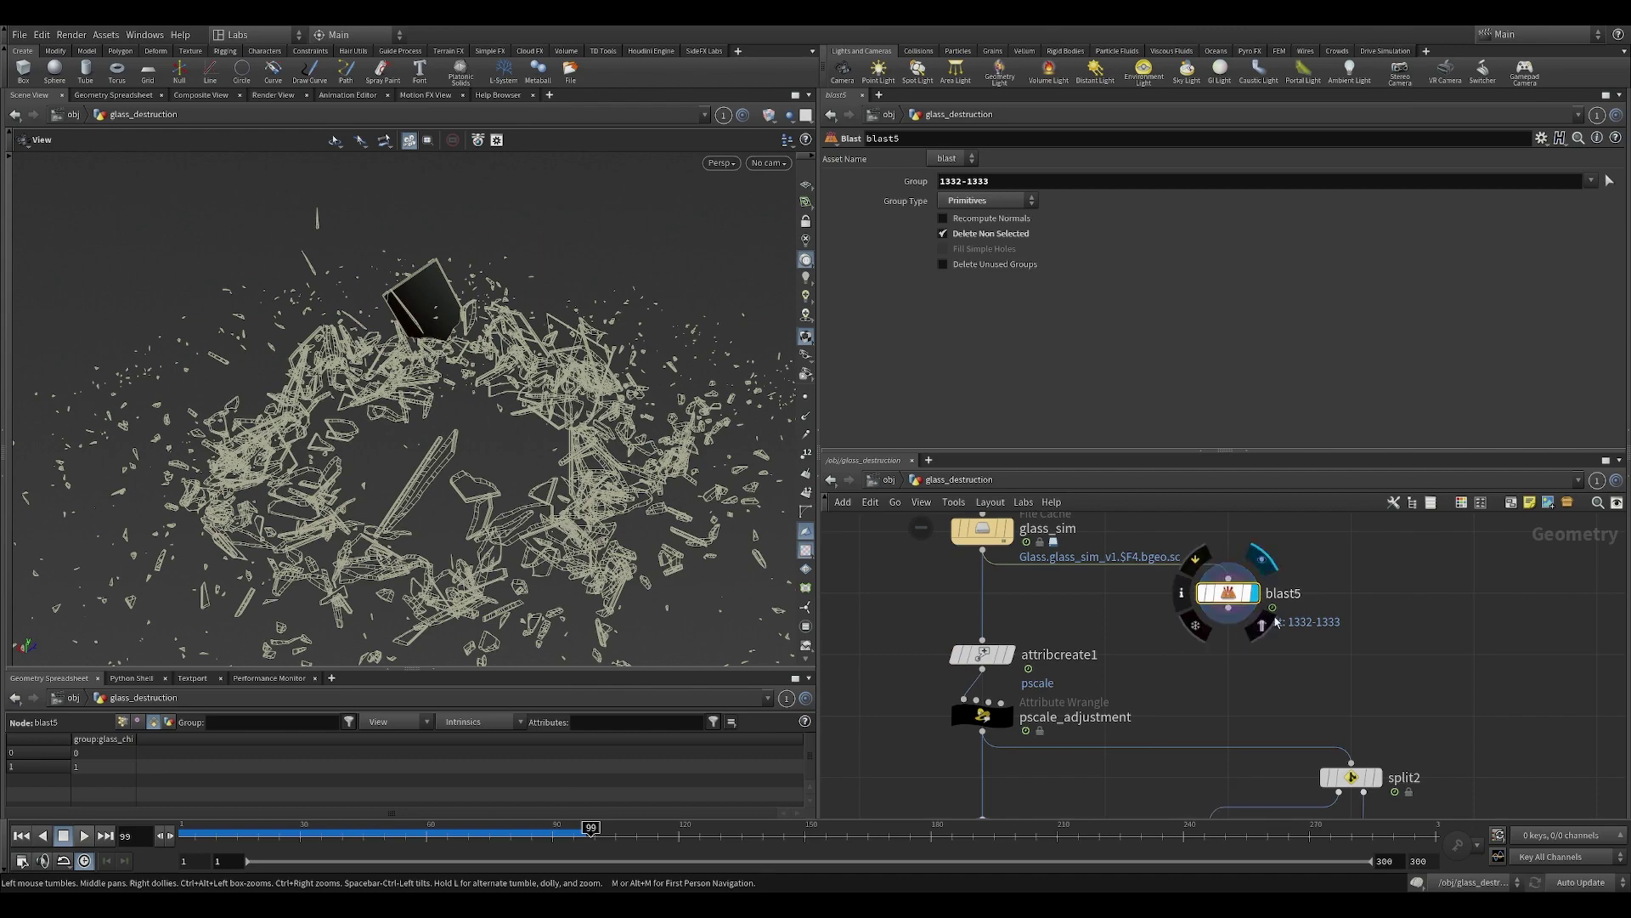
drag(187, 837, 660, 837)
Select pscale_adjustment and make it the displayed node.
click(982, 716)
middle_drag(1265, 649, 1296, 605)
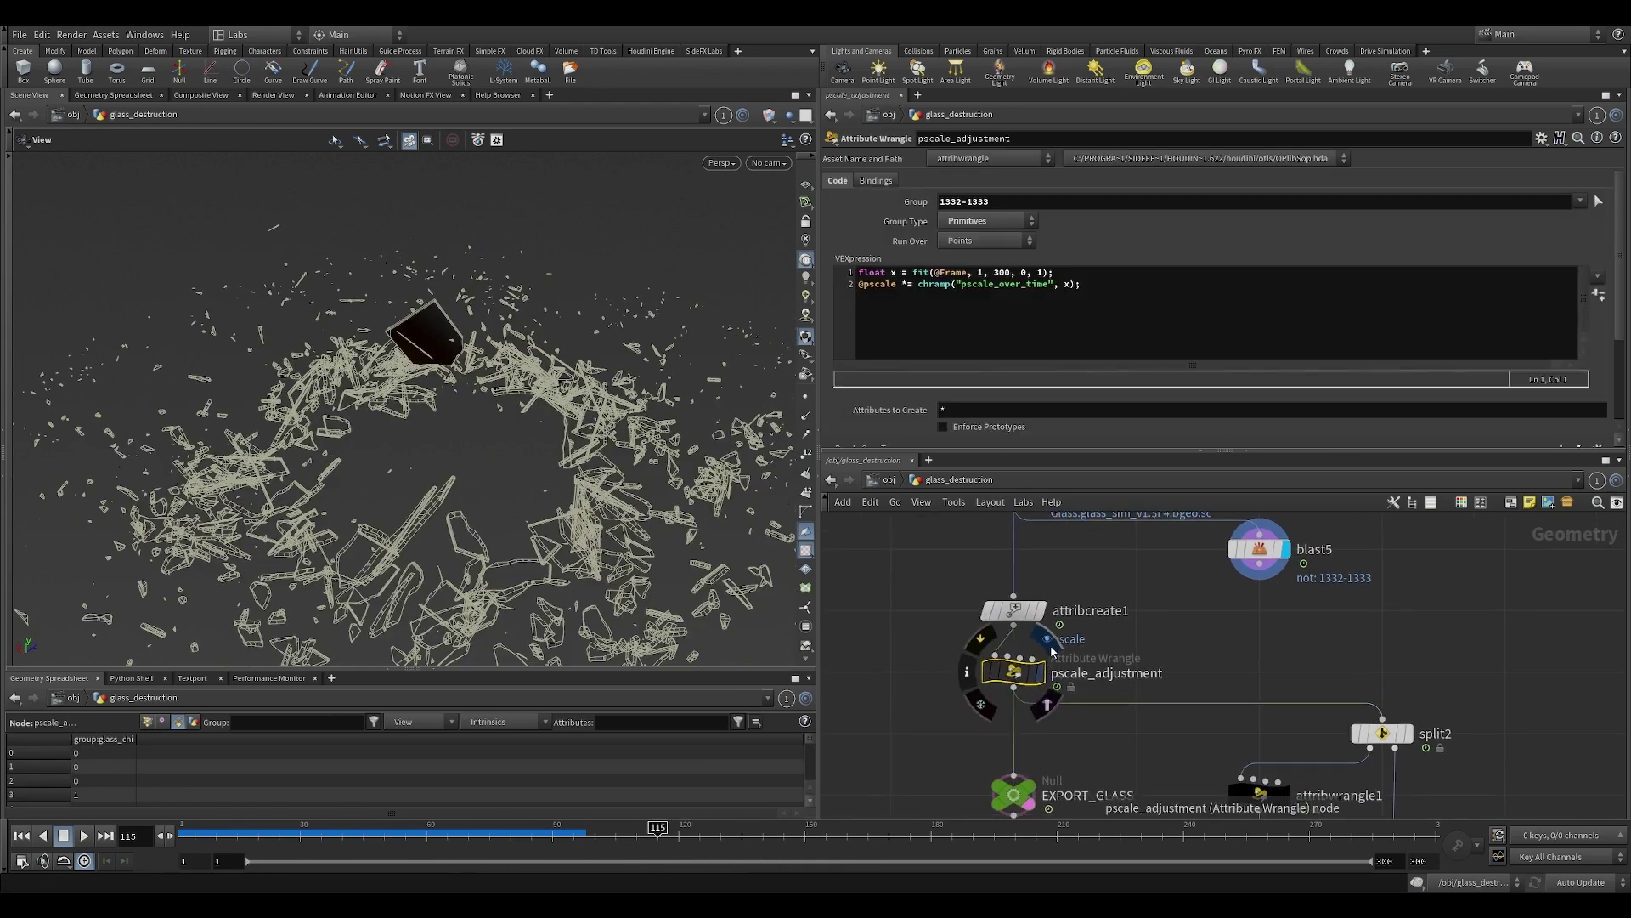
click(1052, 647)
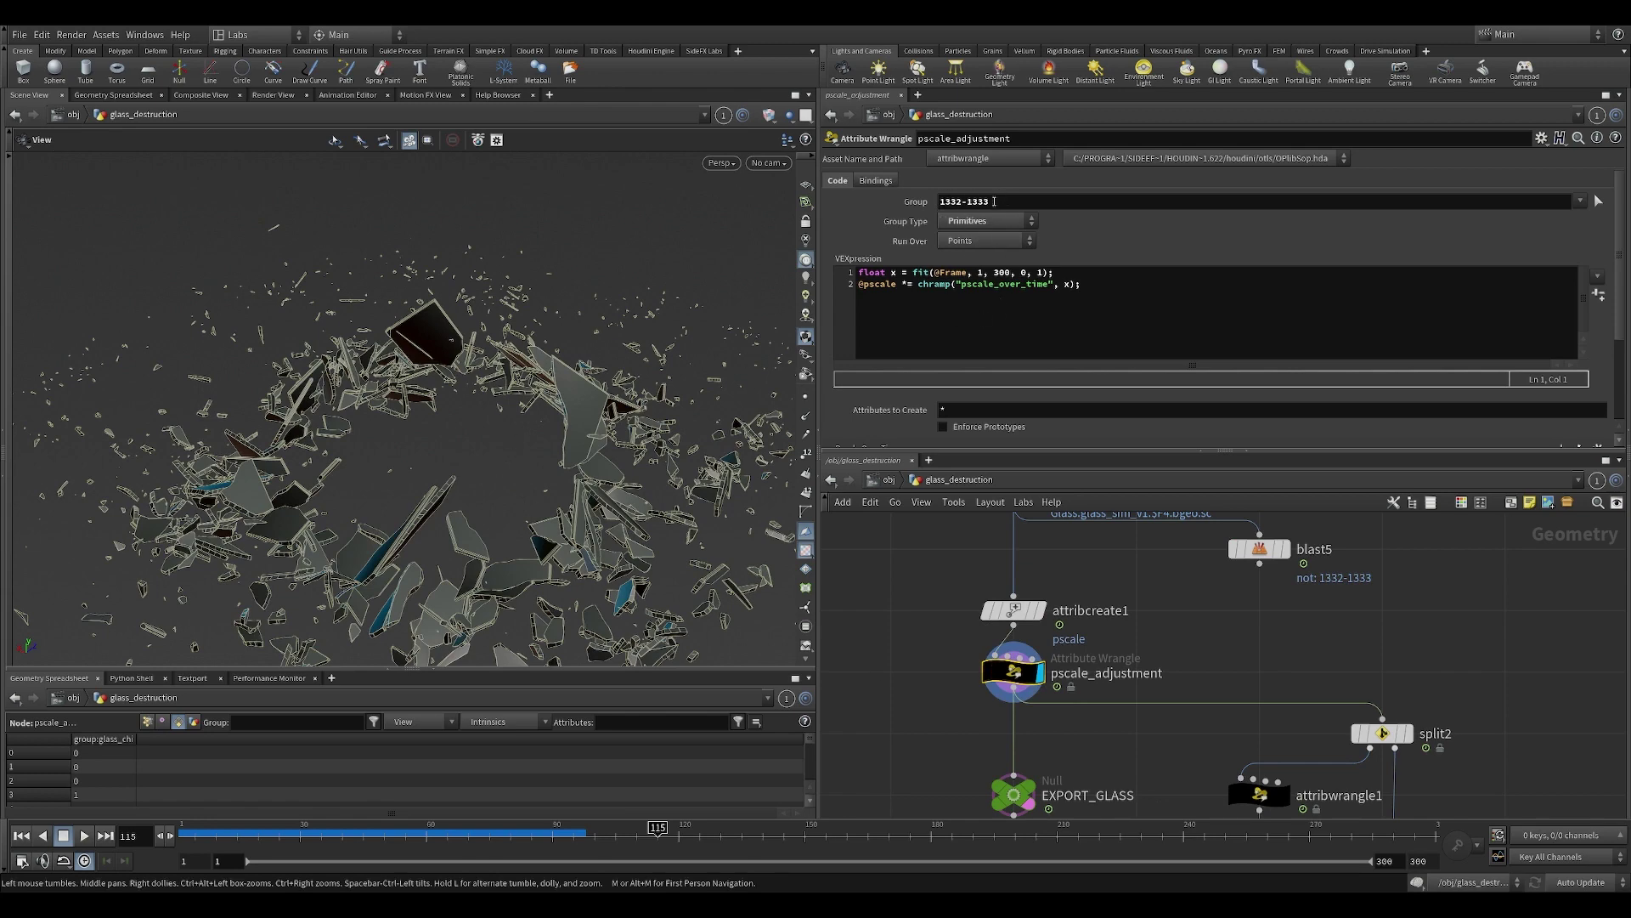
Inspect the large shards up close and check the node information of pscale_adjustment.
right_drag(413, 323, 468, 336)
mouse_move(492, 357)
mouse_down()
mouse_move(487, 339)
mouse_move(535, 366)
mouse_move(518, 366)
mouse_up()
middle_click(1033, 685)
drag(418, 476, 438, 440)
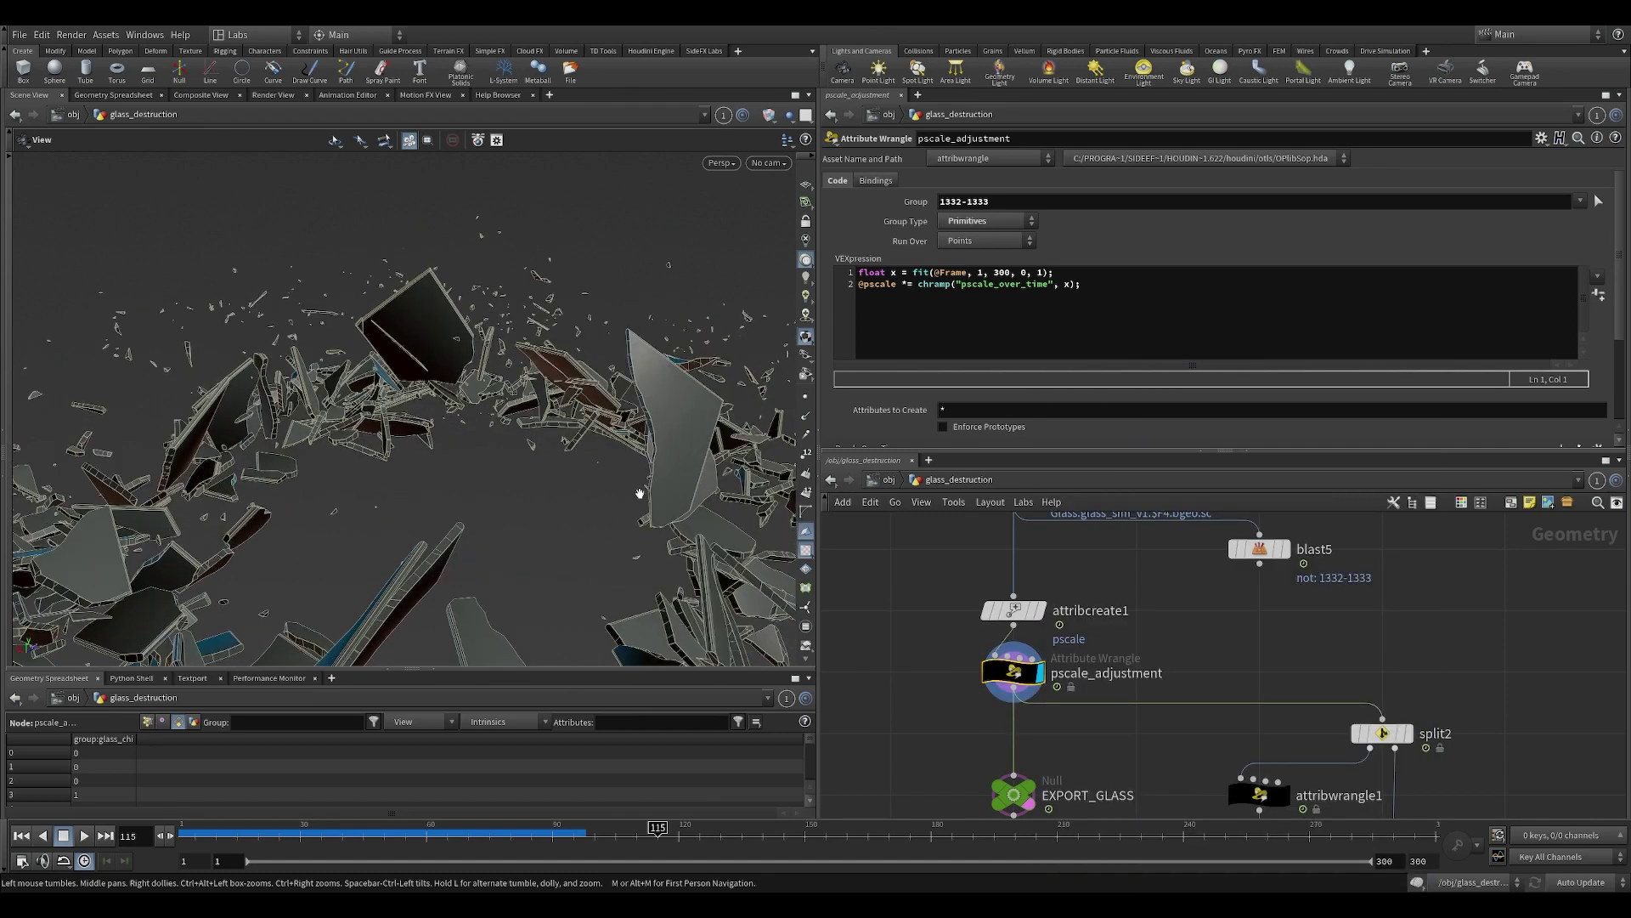
middle_click(1004, 612)
middle_drag(905, 631, 925, 588)
drag(918, 618, 999, 648)
middle_click(1035, 642)
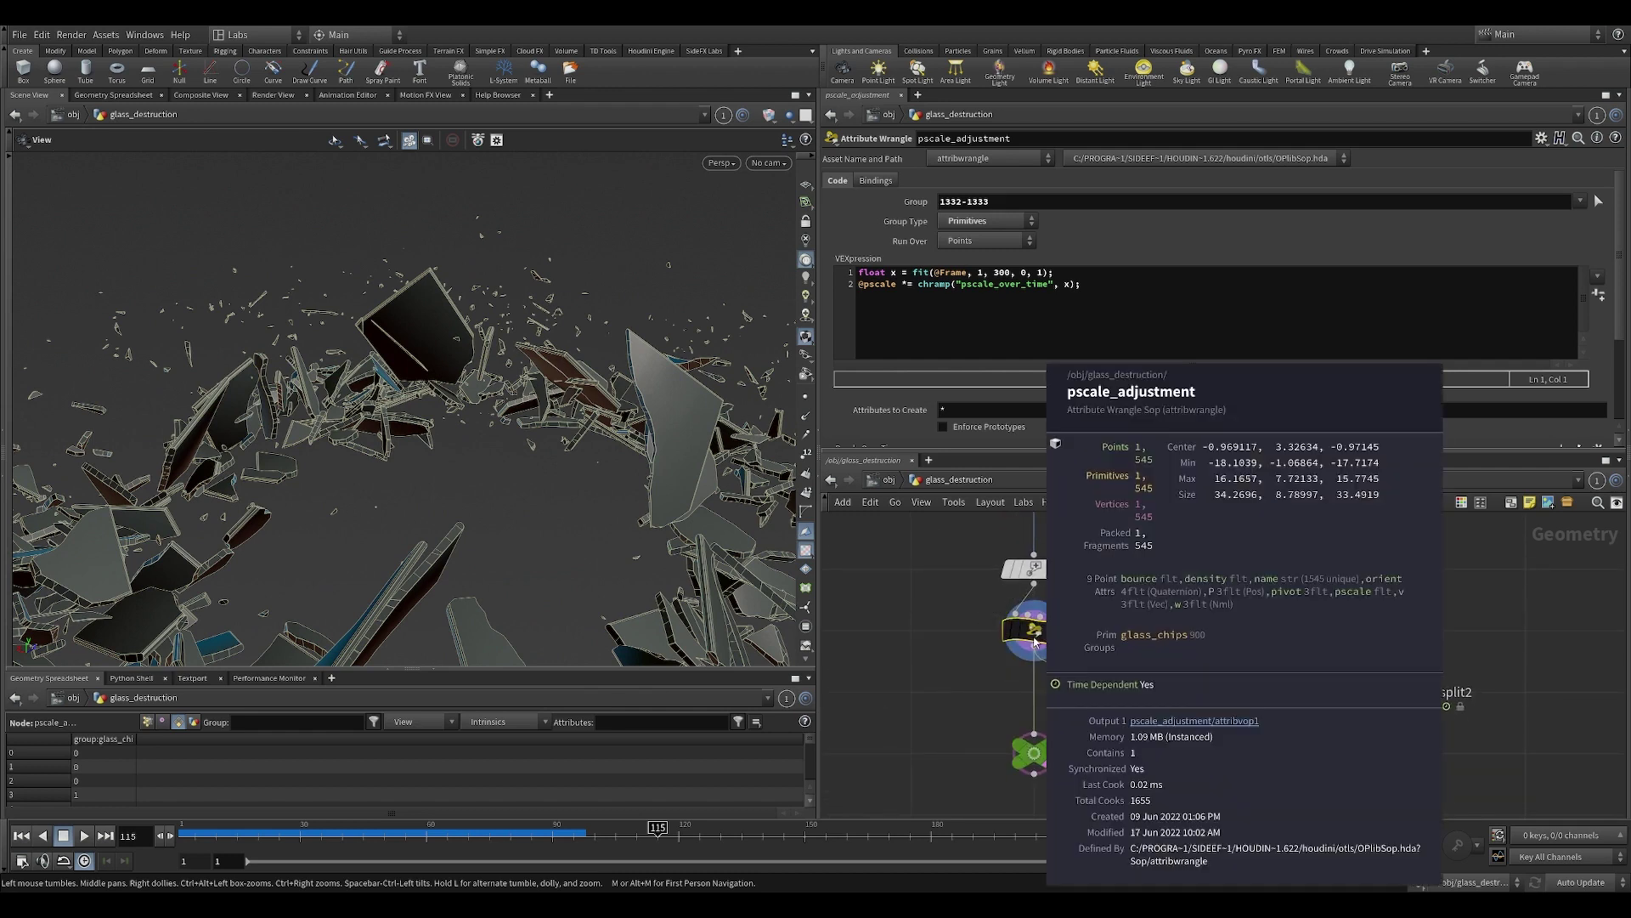
Compare the node information of the glass_sim cache with that of pscale_adjustment.
scroll(992, 649, down, 1)
middle_drag(932, 639, 936, 816)
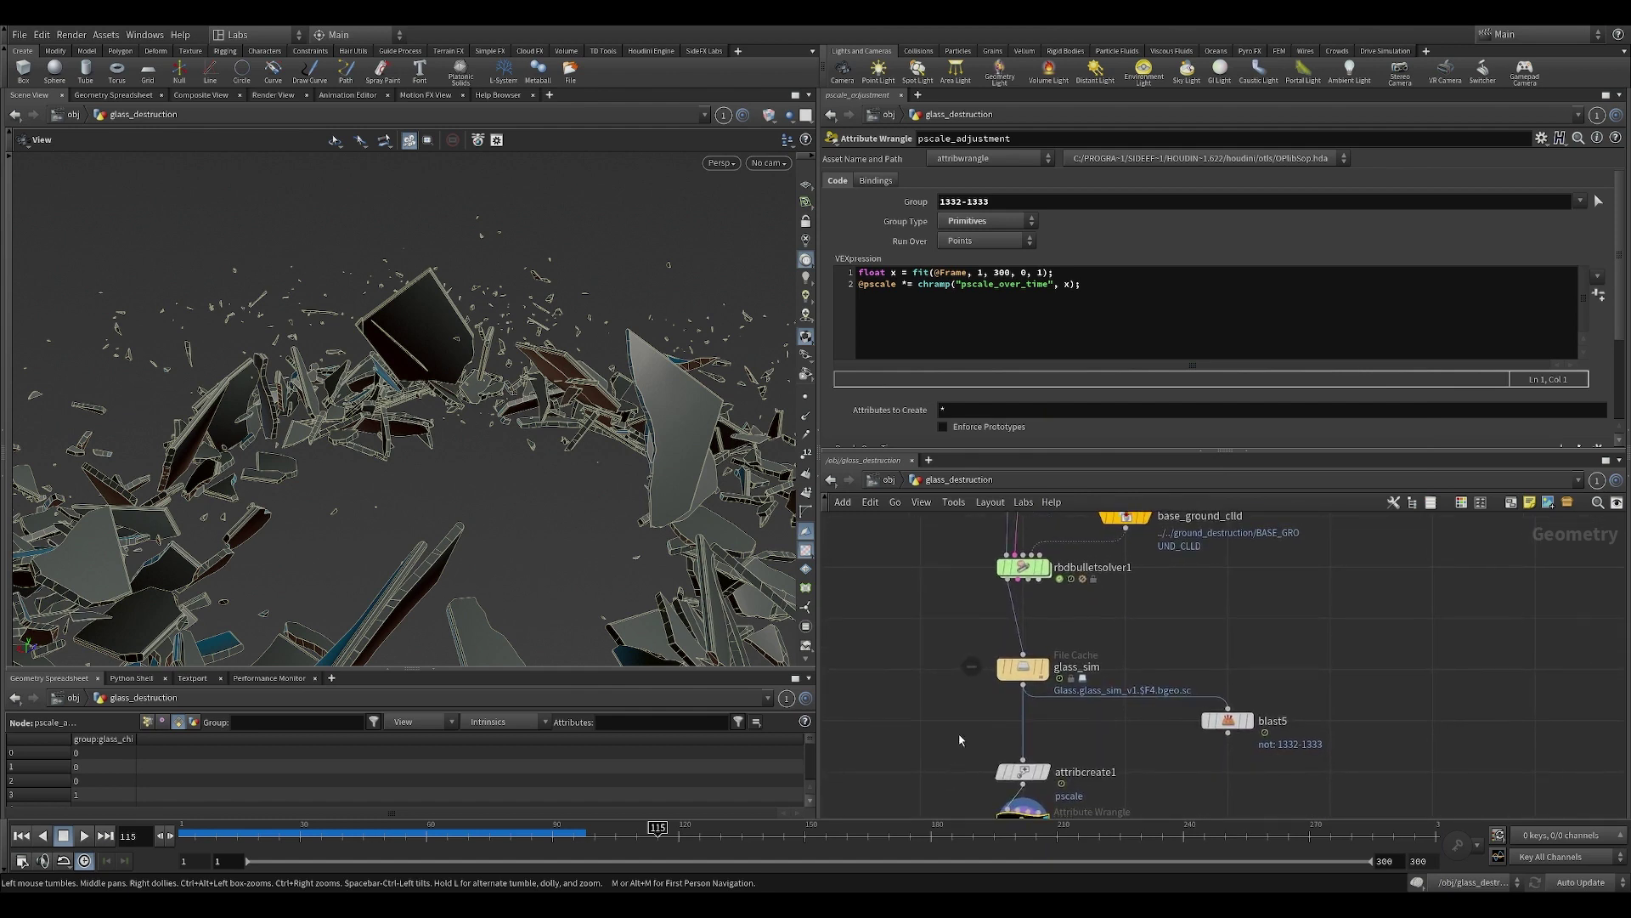
middle_click(1031, 671)
middle_drag(1081, 678, 1068, 490)
middle_click(1008, 643)
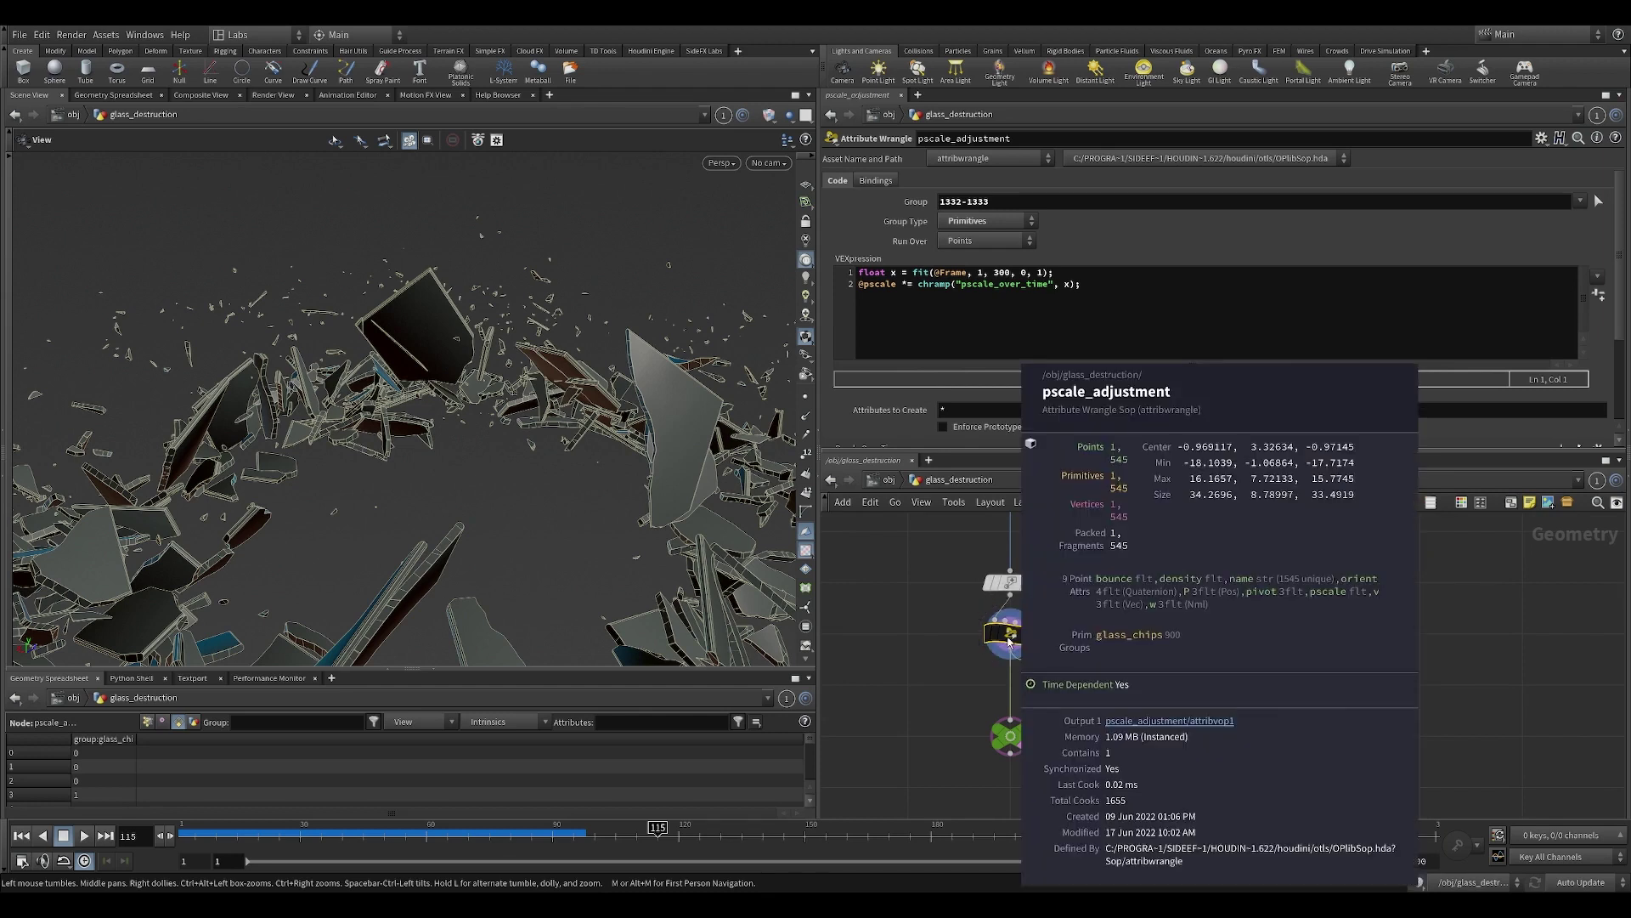
Inspect the large shards again and review pscale_adjustment's VEX code and Pscale Over Time ramp.
right_drag(279, 421, 528, 451)
drag(528, 451, 379, 397)
right_drag(379, 396, 626, 417)
middle_click(1014, 639)
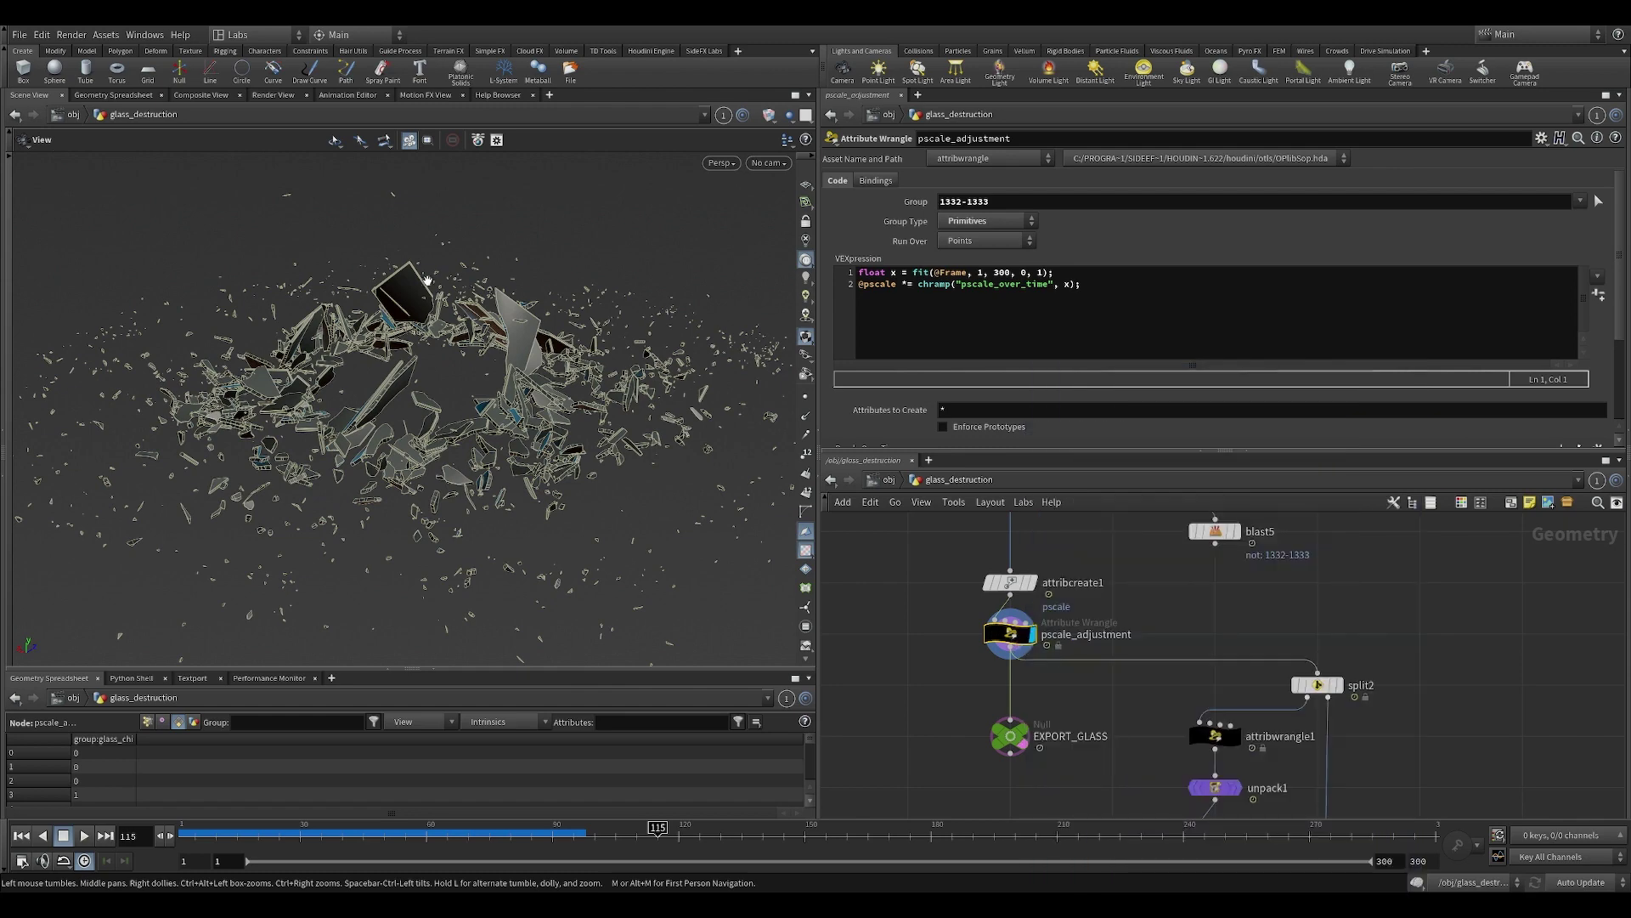
drag(917, 622, 1074, 660)
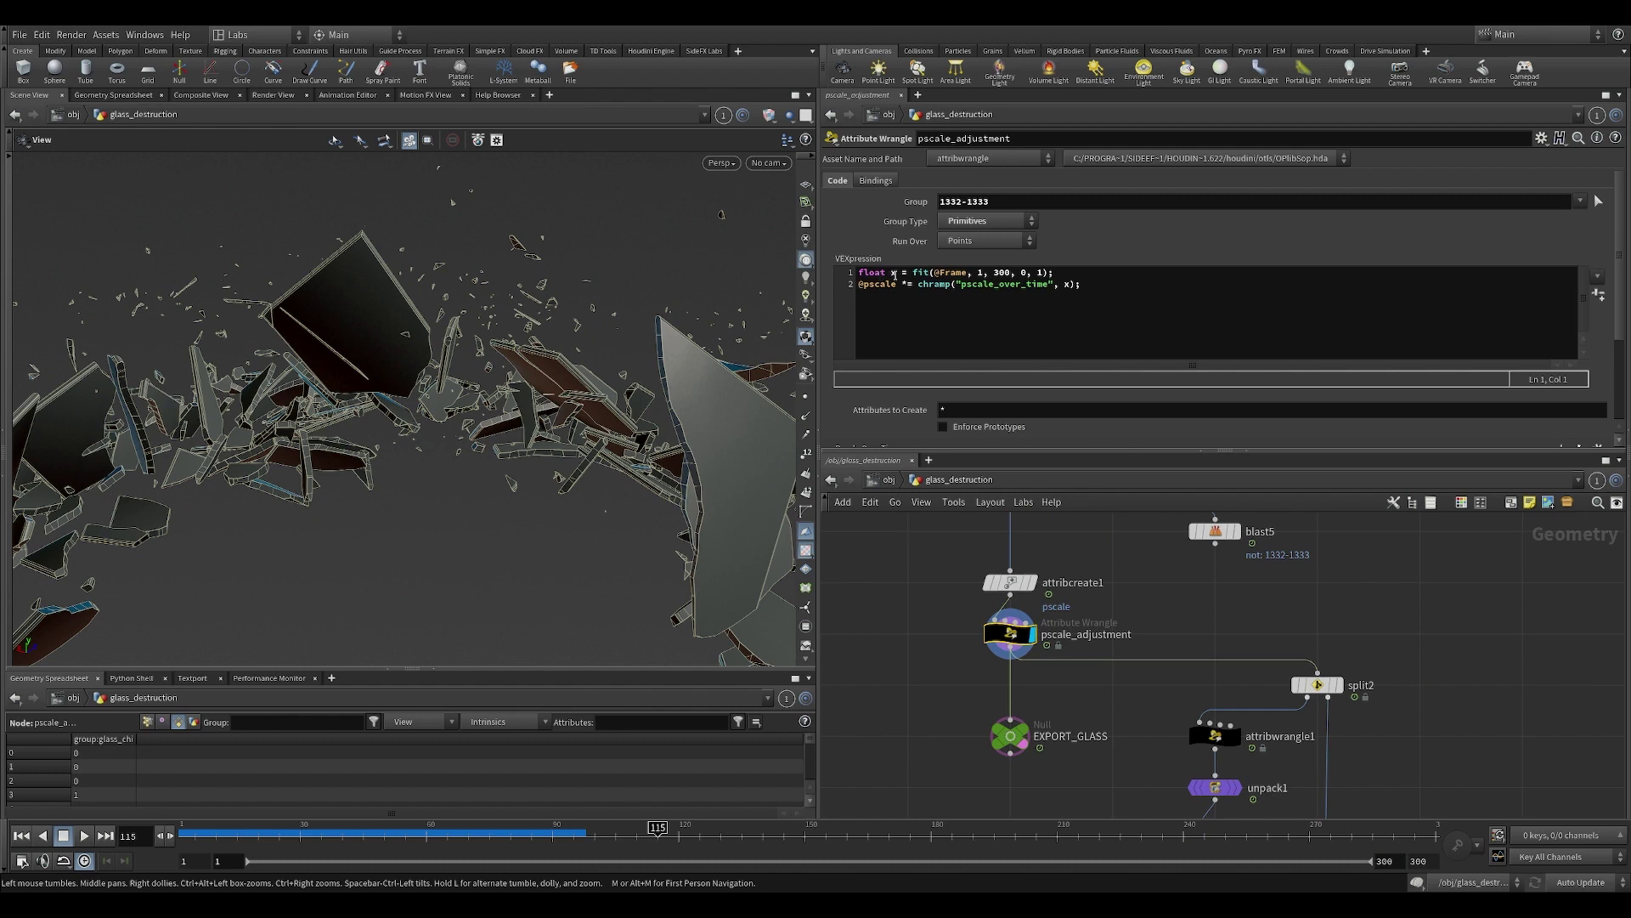
scroll(1616, 240, down, 3)
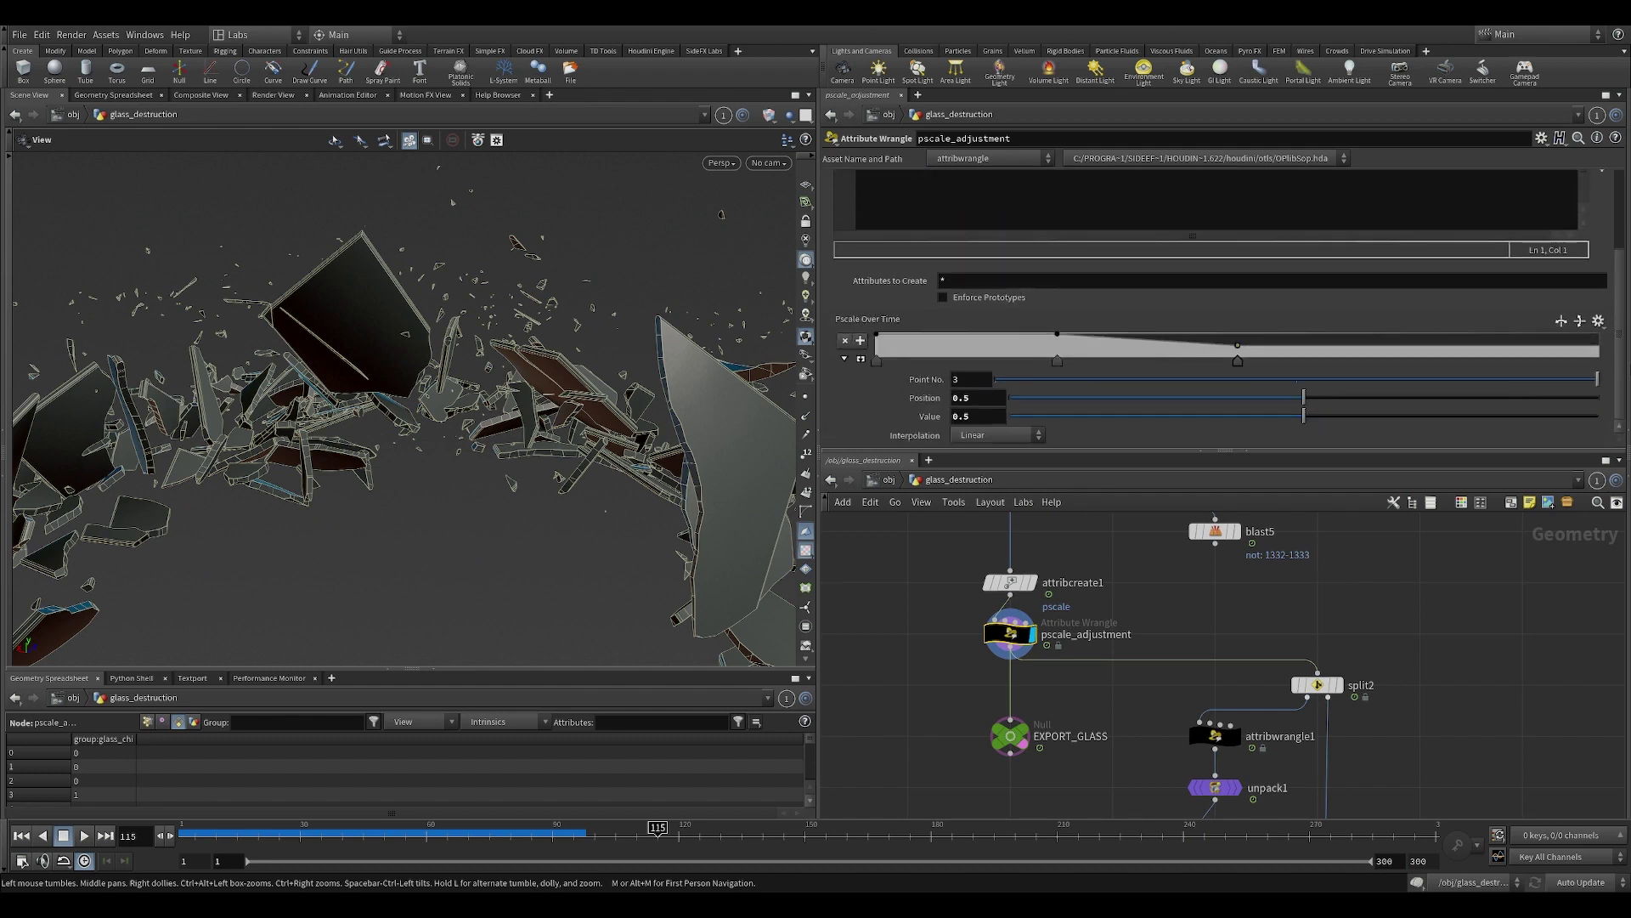
Expand the Pscale Over Time ramp and review it alongside pscale_adjustment's VEX expression.
click(861, 358)
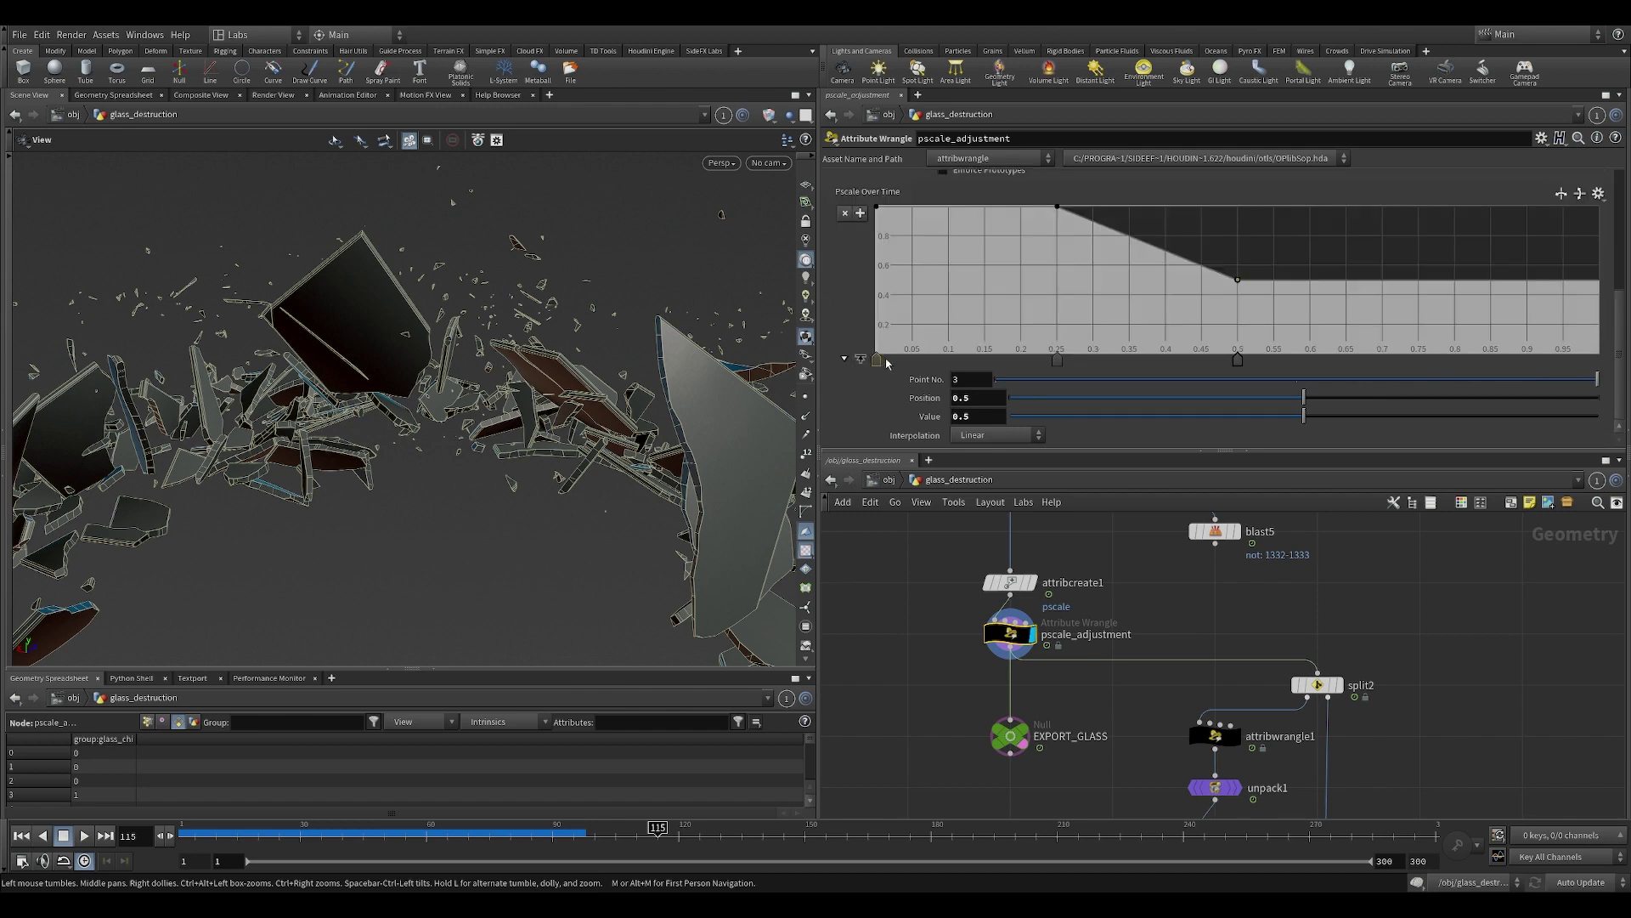
drag(1619, 369, 1630, 222)
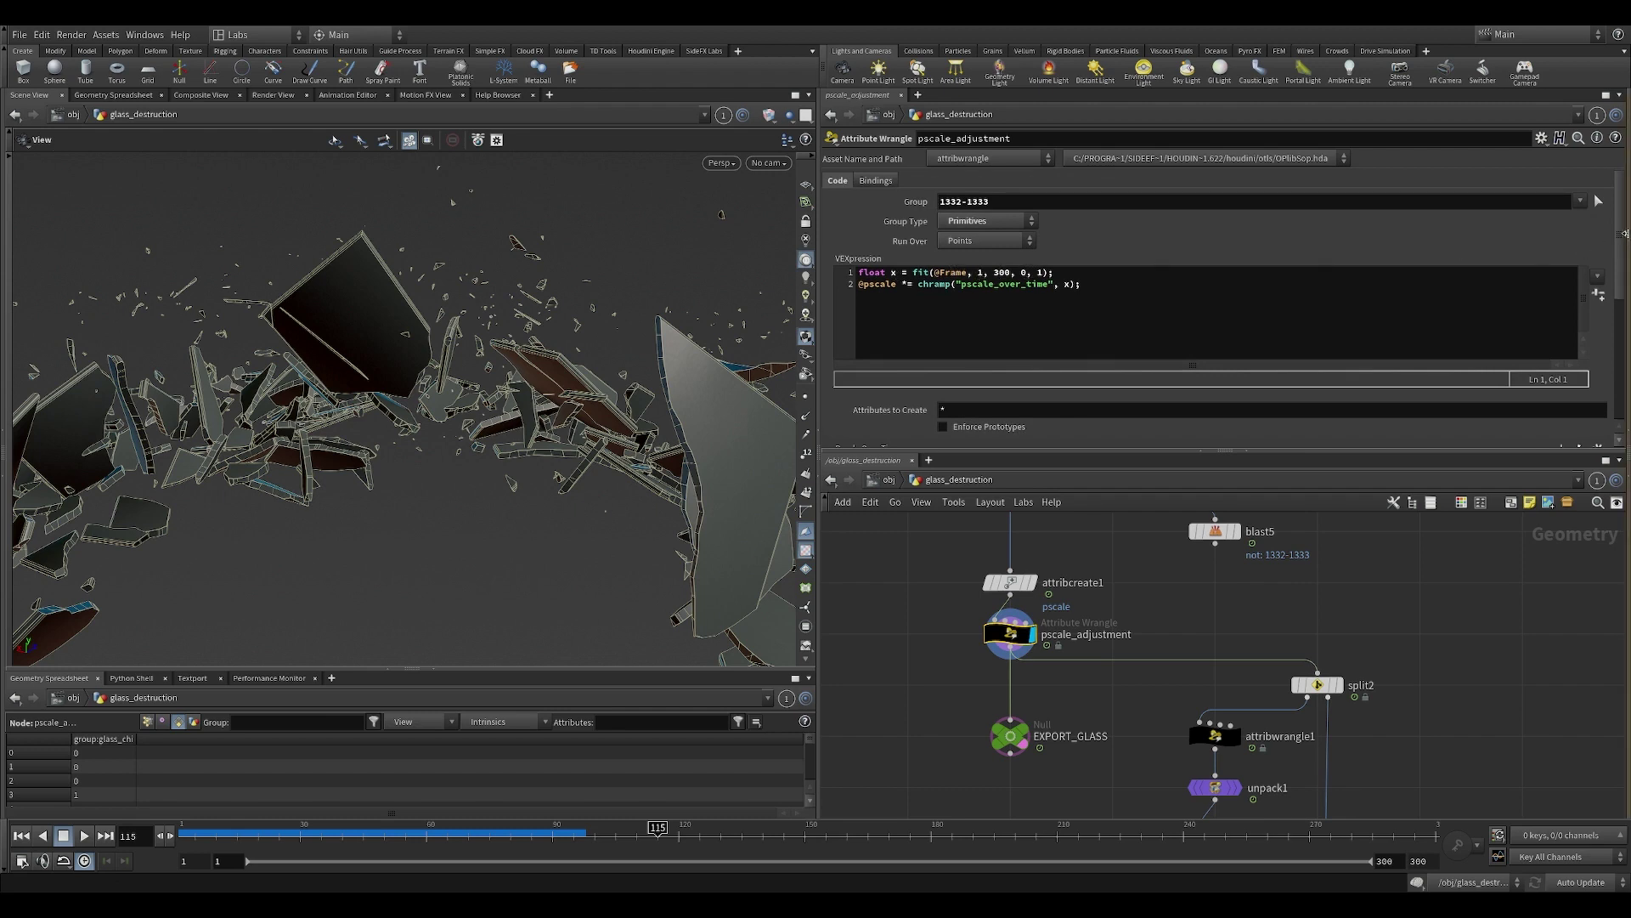
drag(1625, 238, 1626, 395)
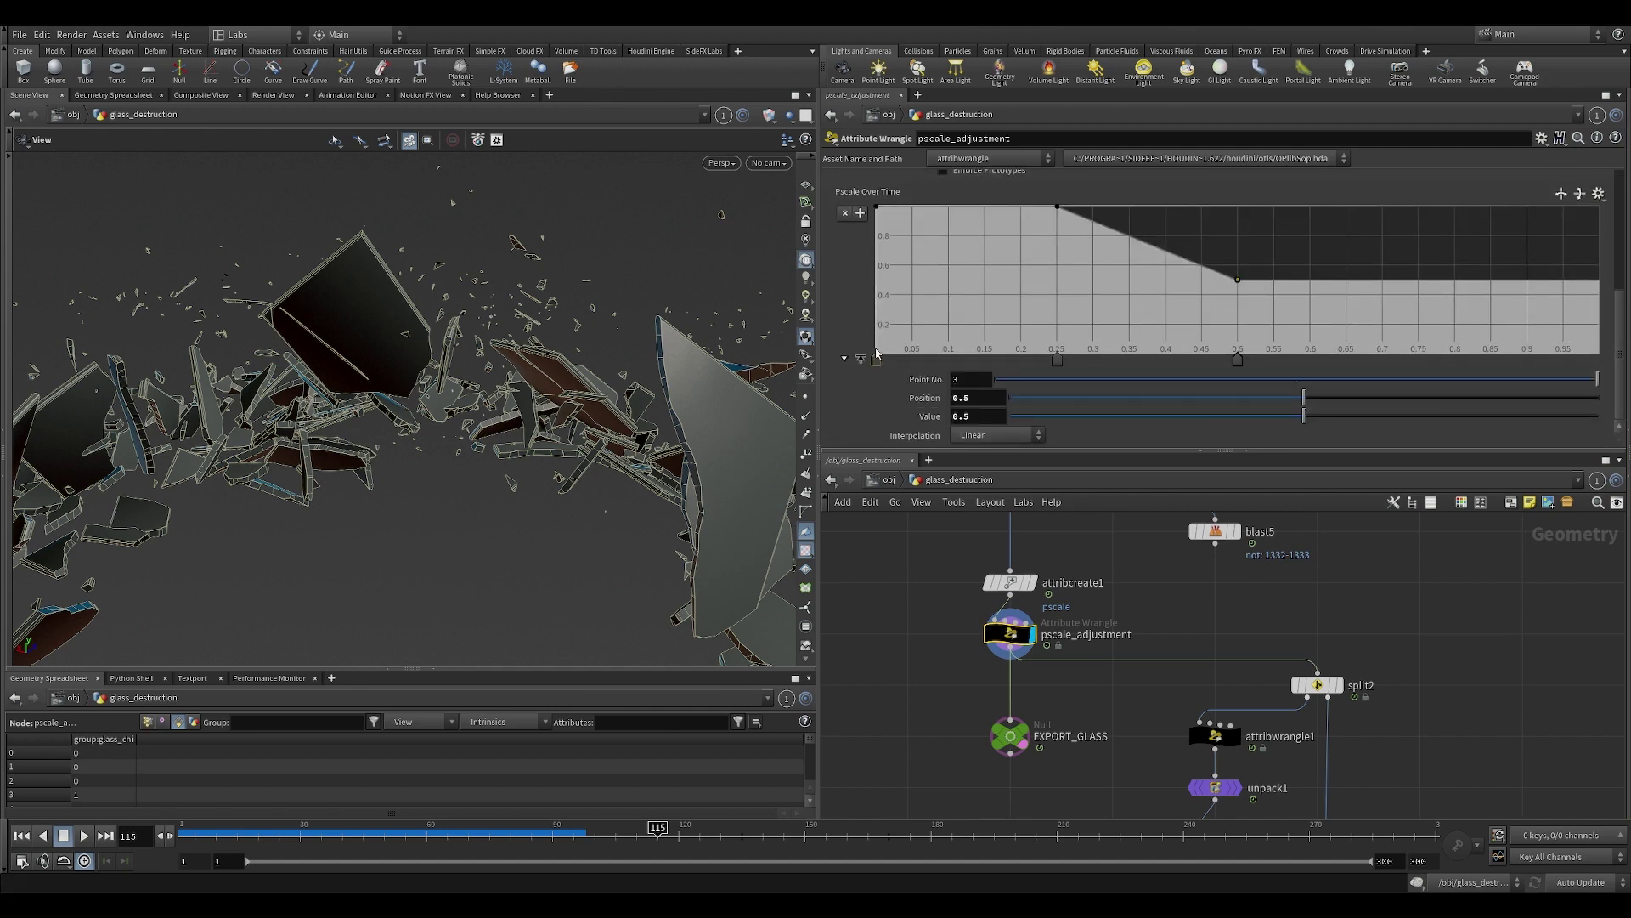
drag(1621, 349, 1620, 240)
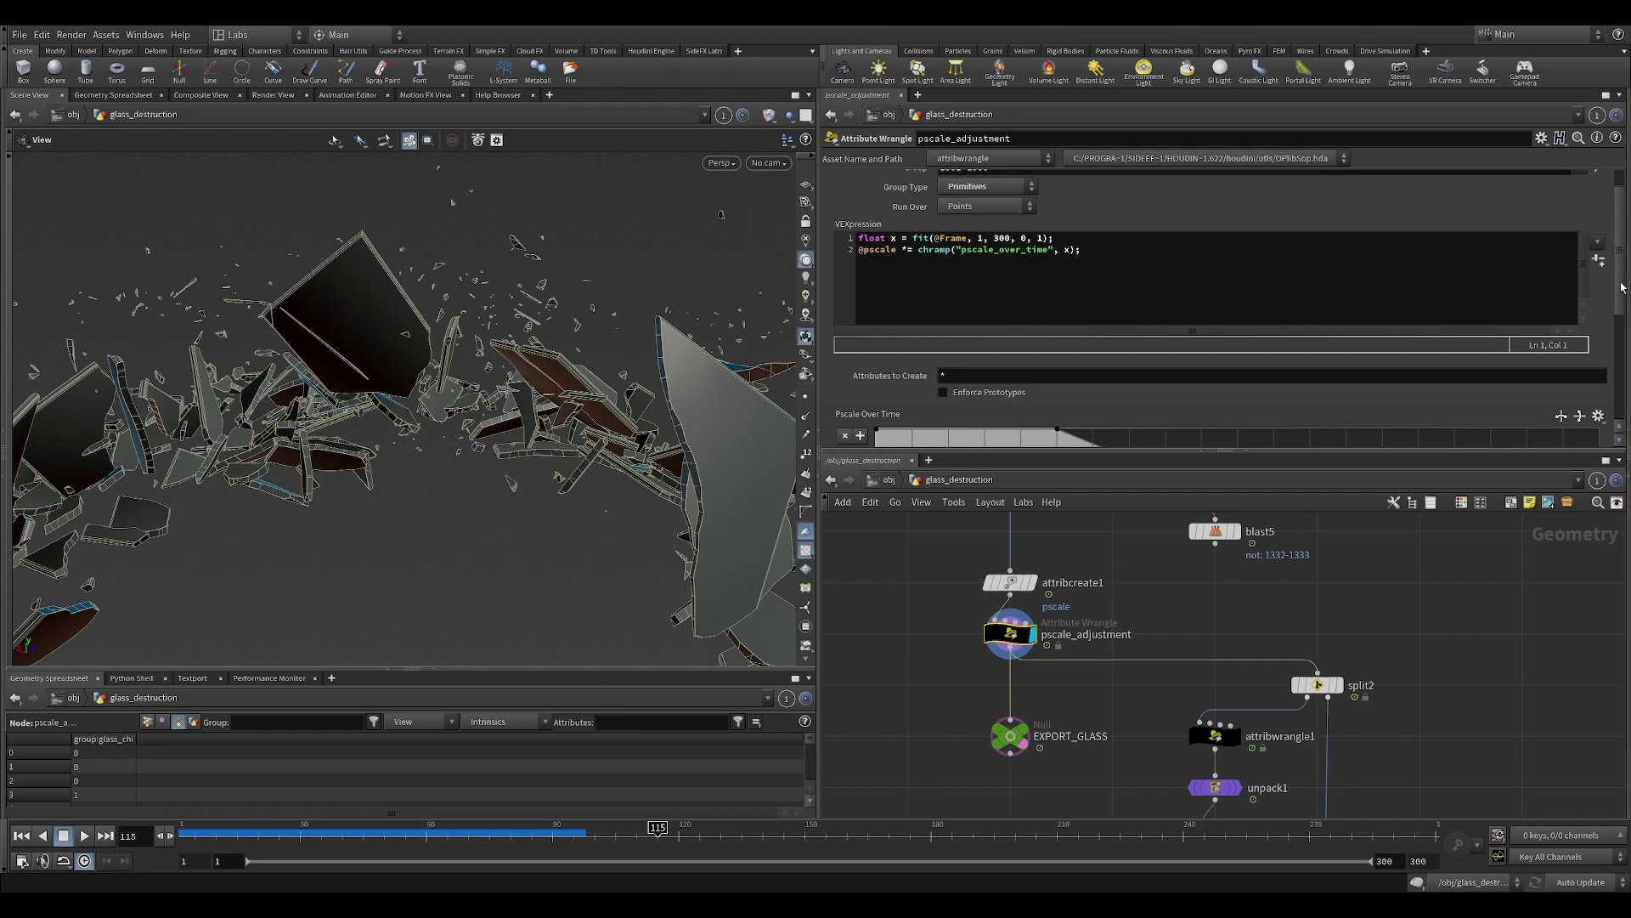
scroll(1478, 324, down, 4)
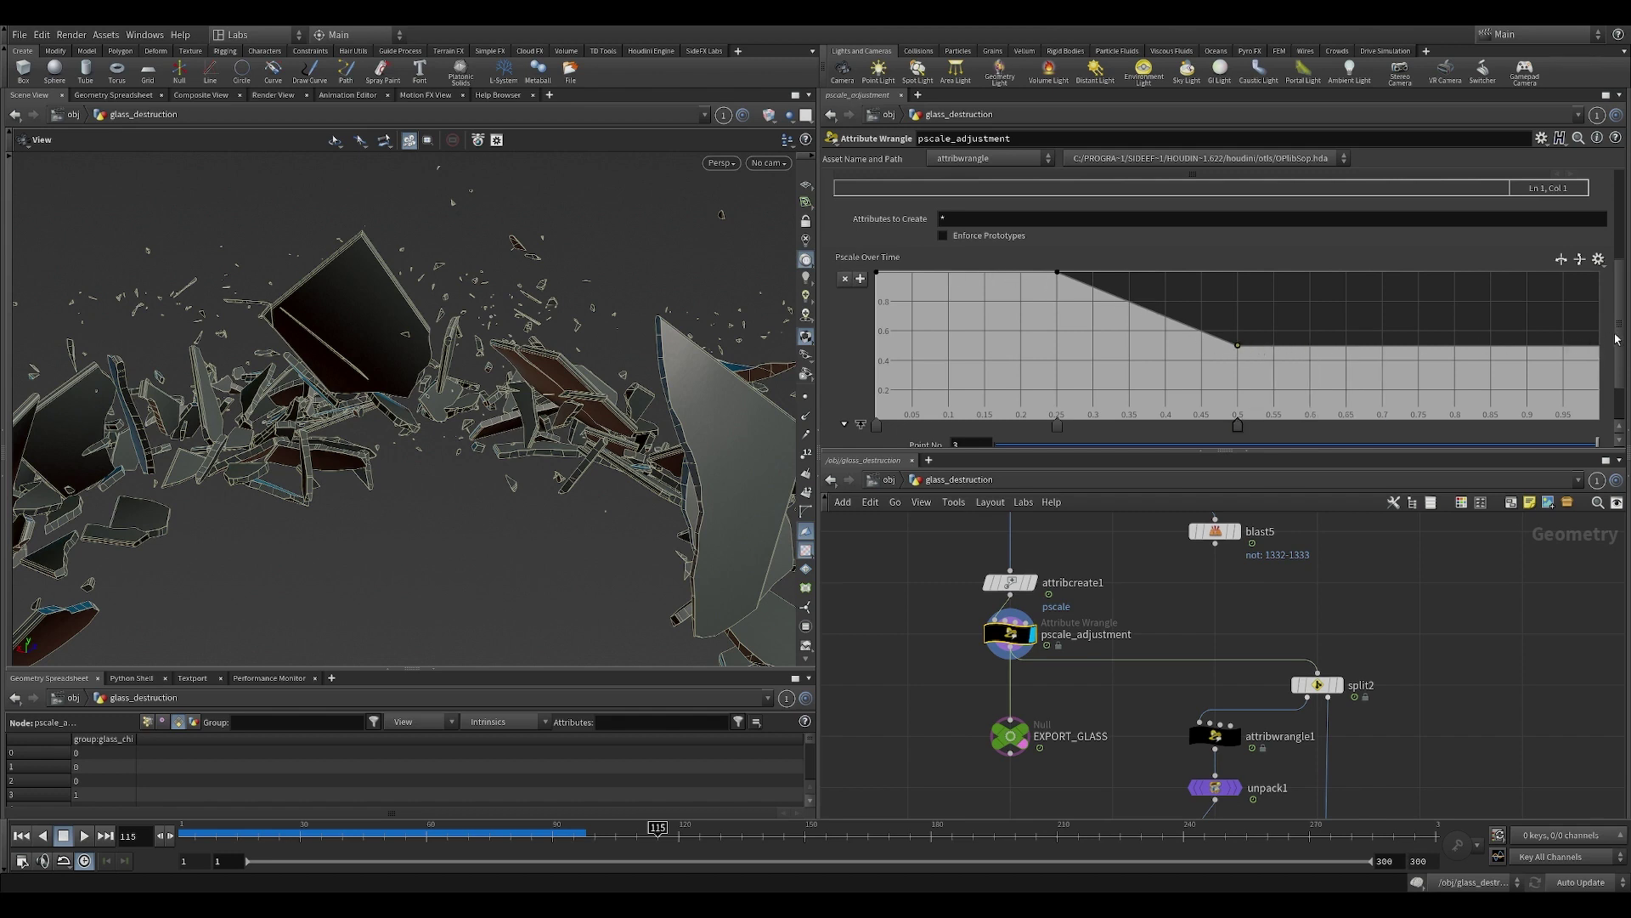
Select the EXPORT_GLASS null and scrub the timeline to frame 117 to watch the glass shatter.
middle_drag(1112, 746, 1073, 681)
click(974, 671)
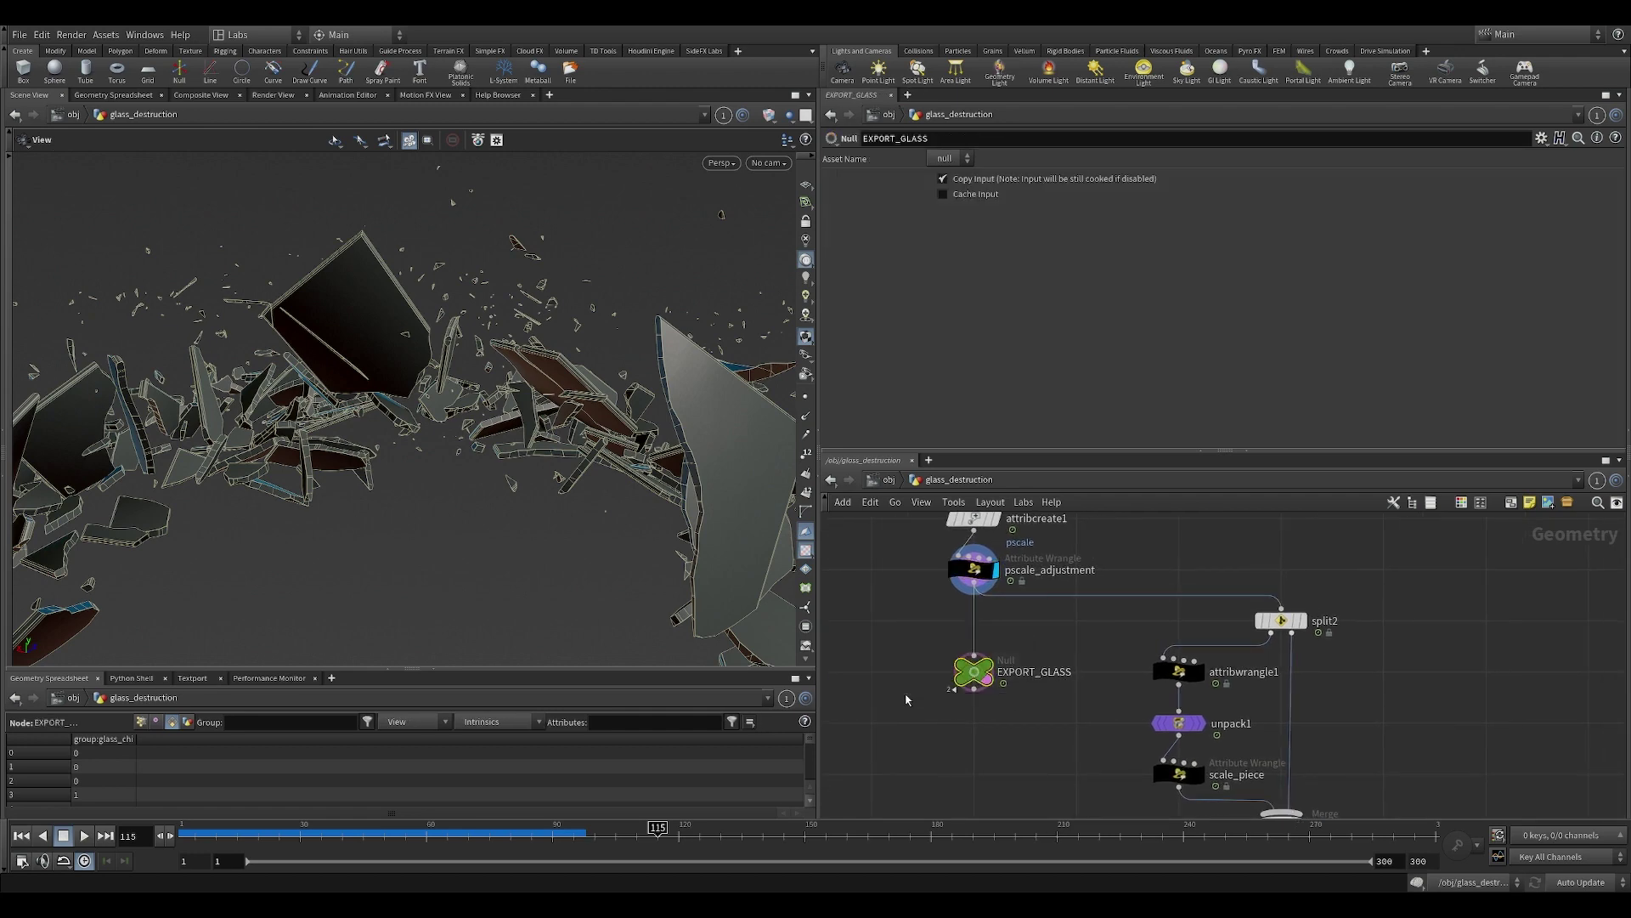
drag(202, 836, 405, 836)
right_drag(487, 607, 448, 452)
right_drag(569, 410, 600, 467)
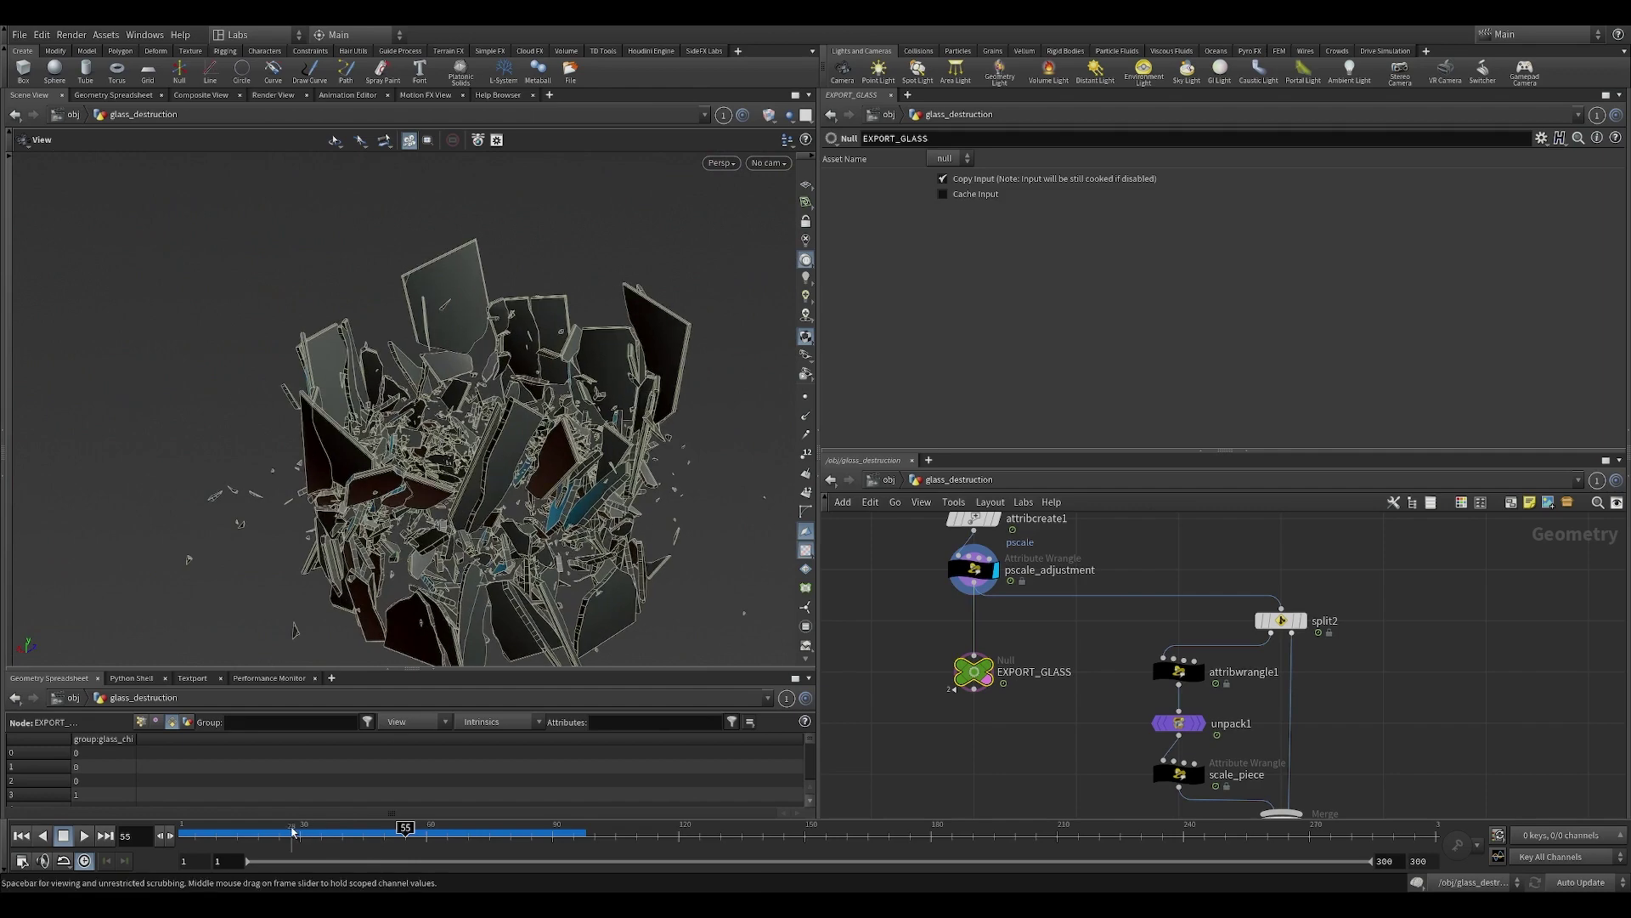
drag(297, 837, 474, 840)
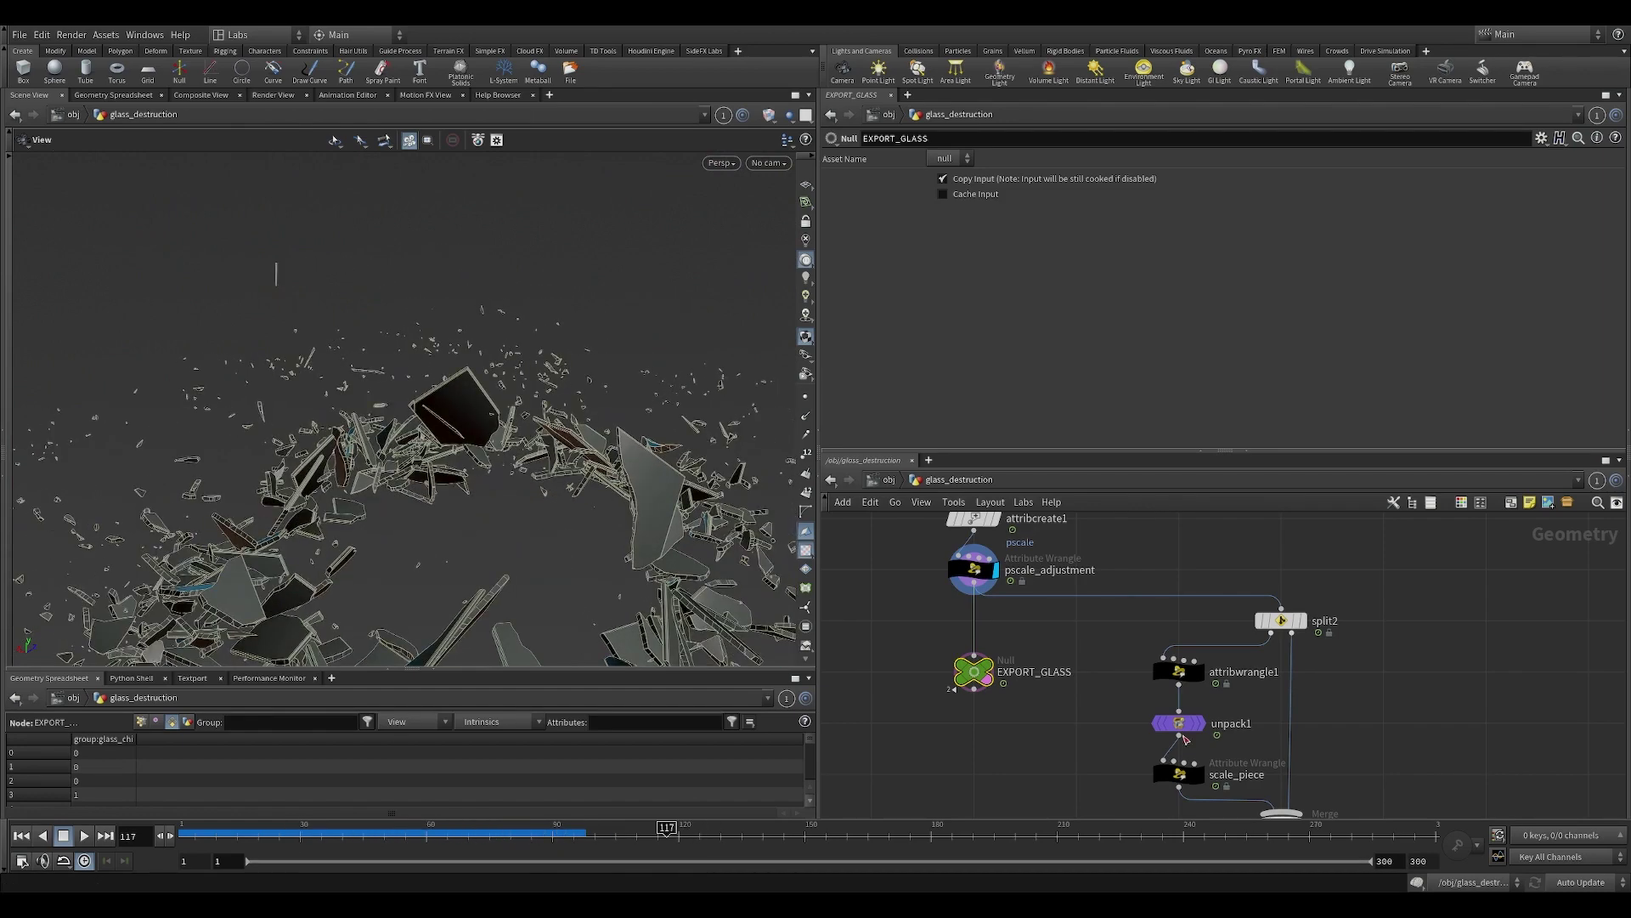
Make split2 the displayed node and select attribwrangle1 to review its VEX expression.
drag(1345, 585, 1284, 634)
click(1302, 621)
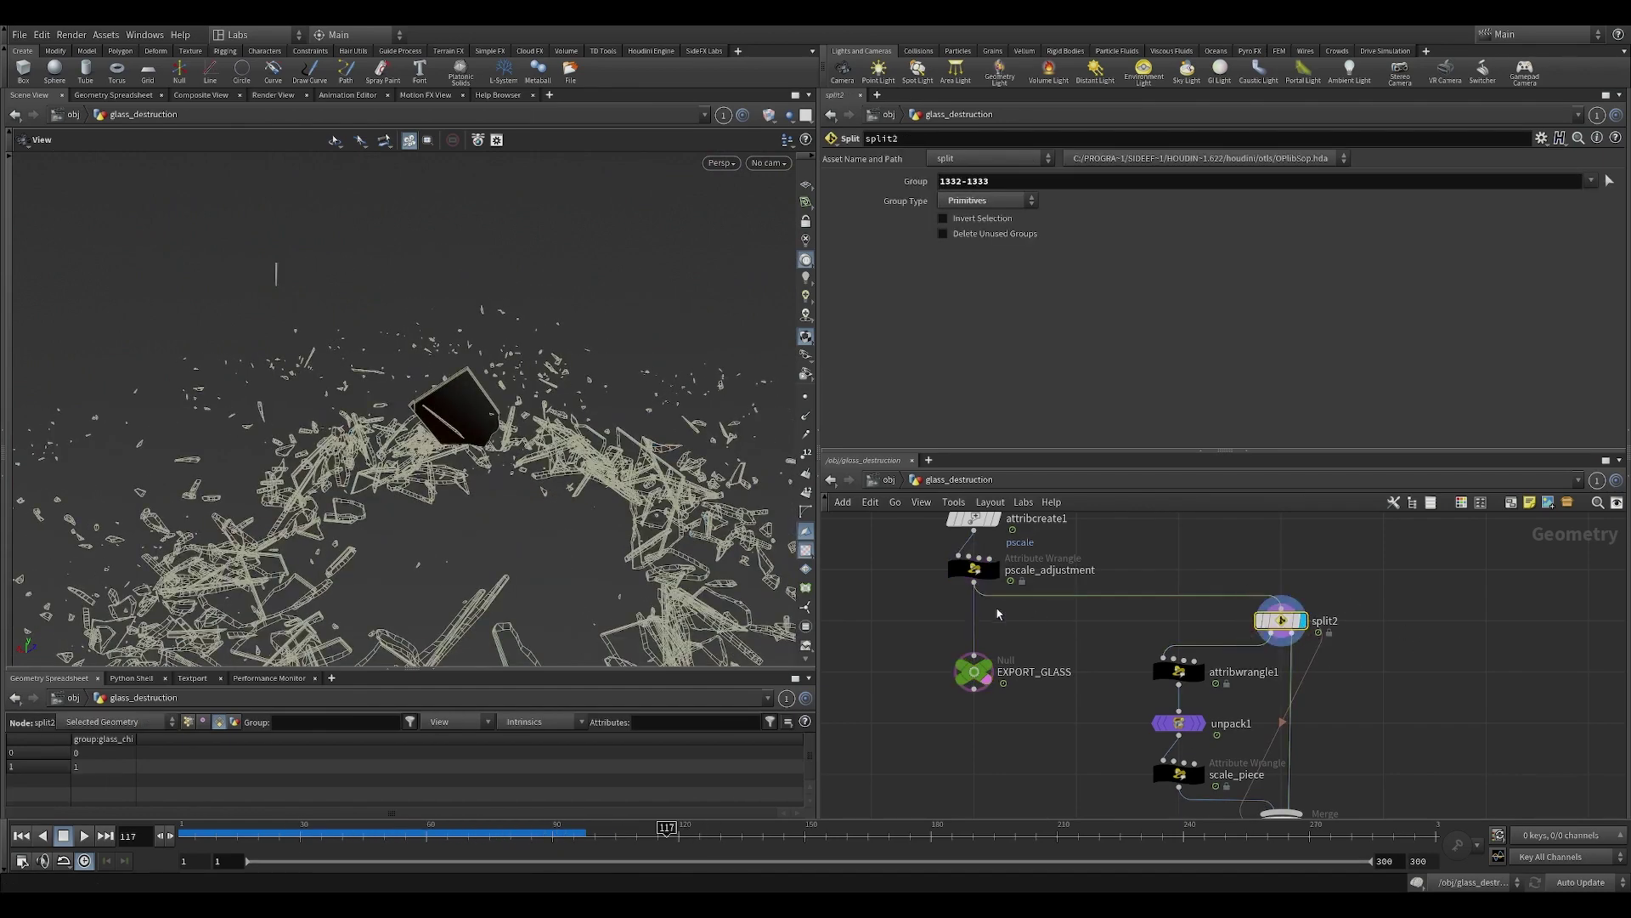
click(1177, 671)
middle_drag(1084, 659, 1032, 580)
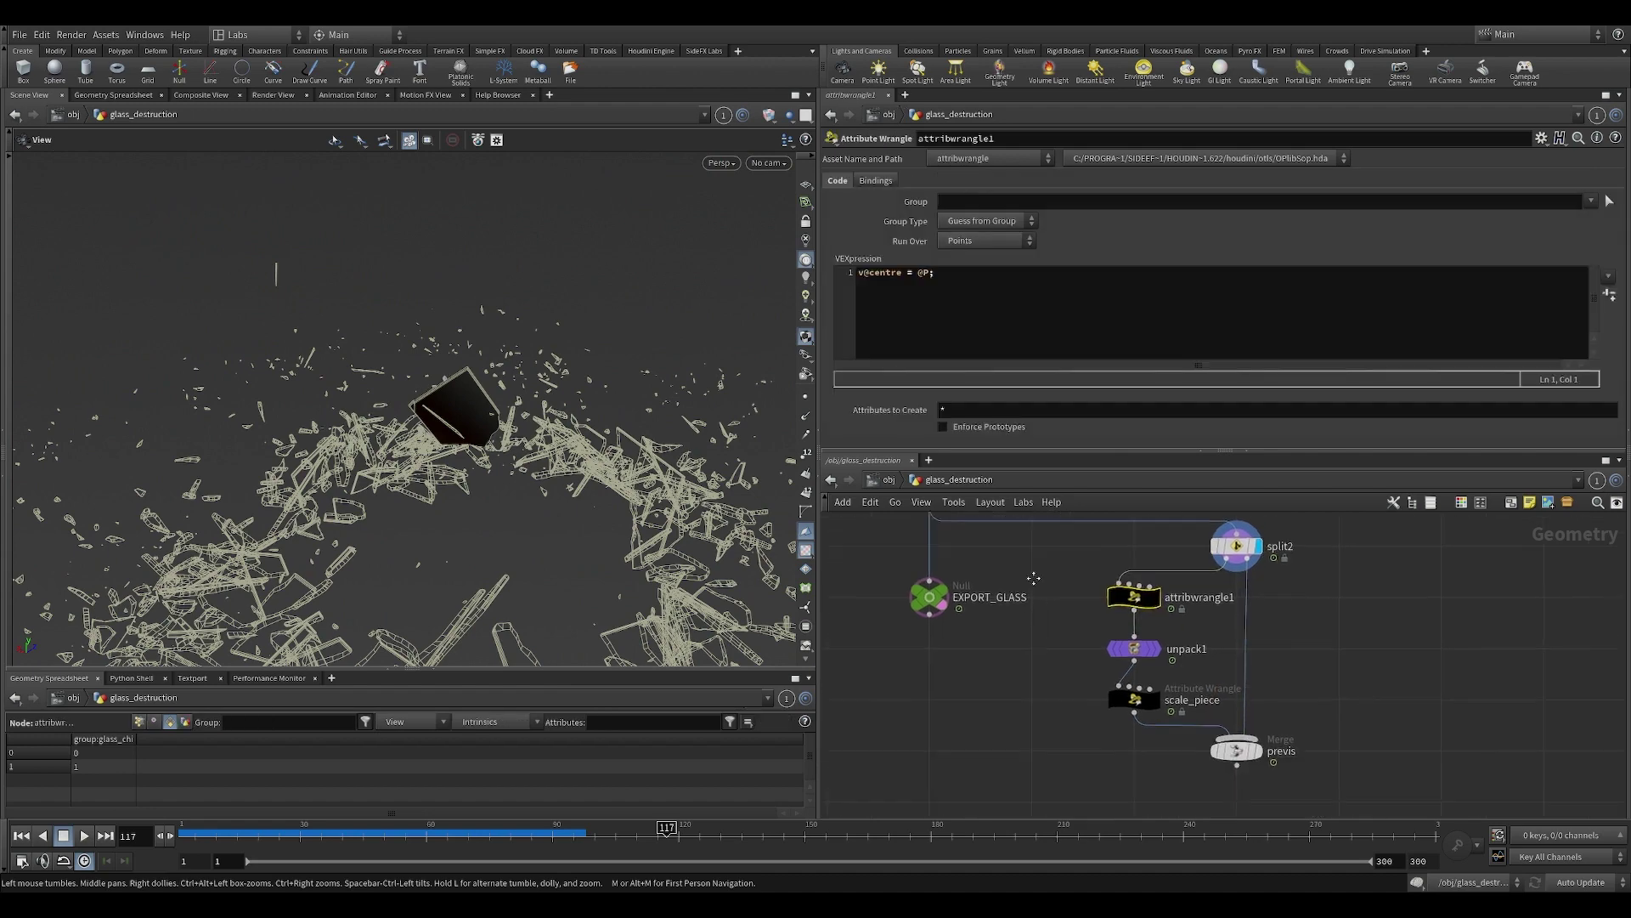
click(1126, 645)
drag(1065, 571, 1123, 602)
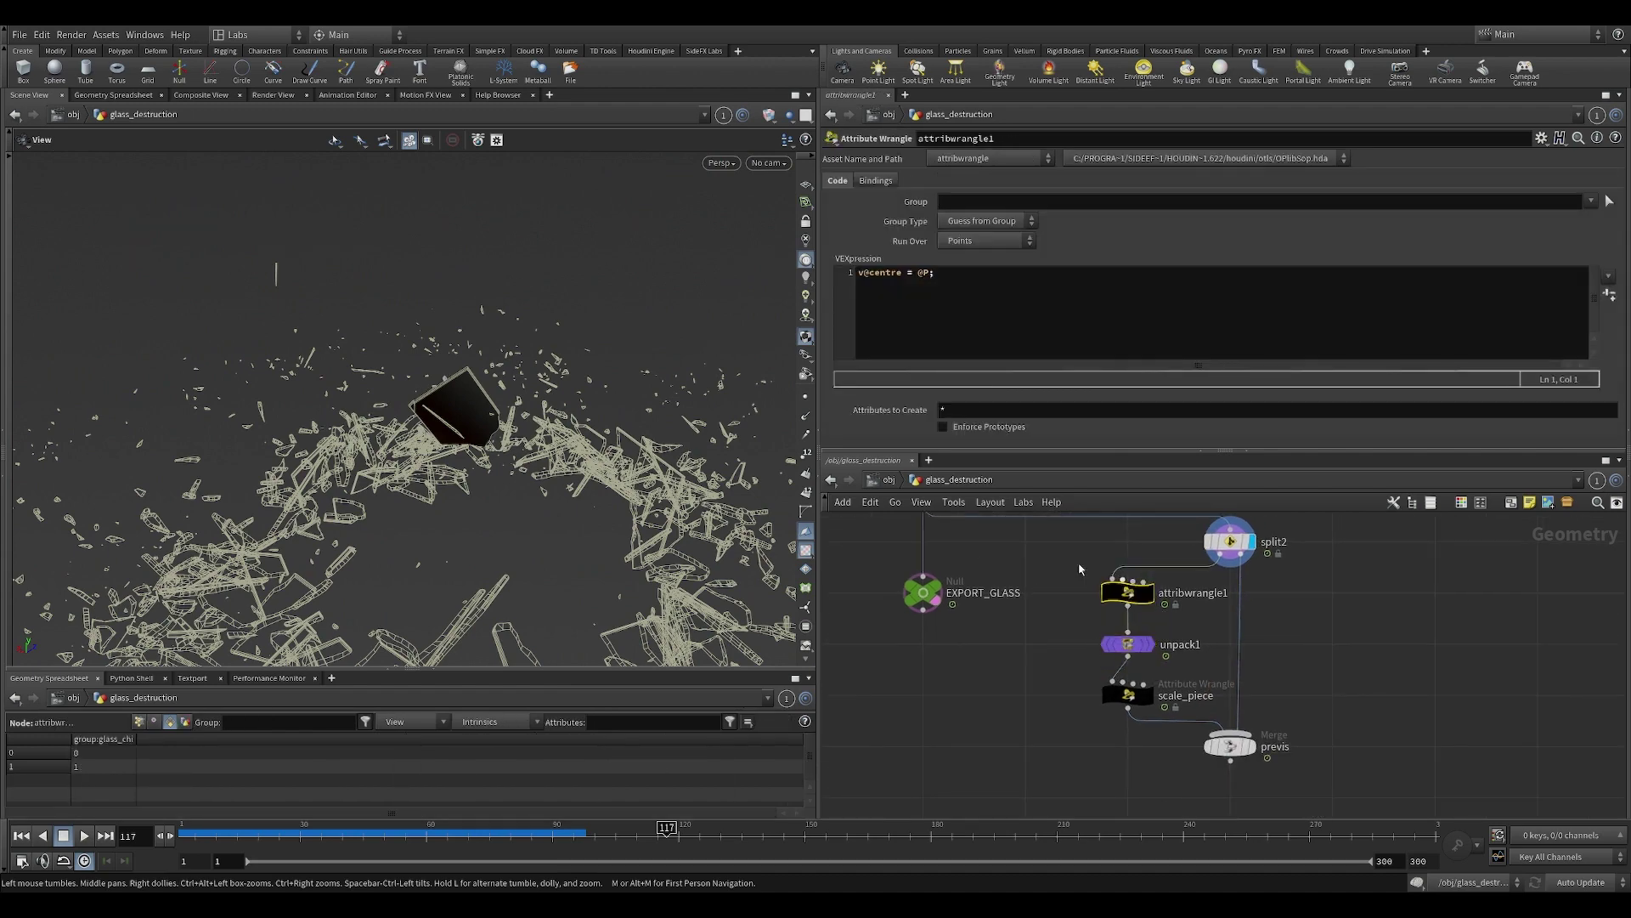
scroll(597, 432, up, 3)
drag(597, 431, 418, 393)
middle_click(1130, 596)
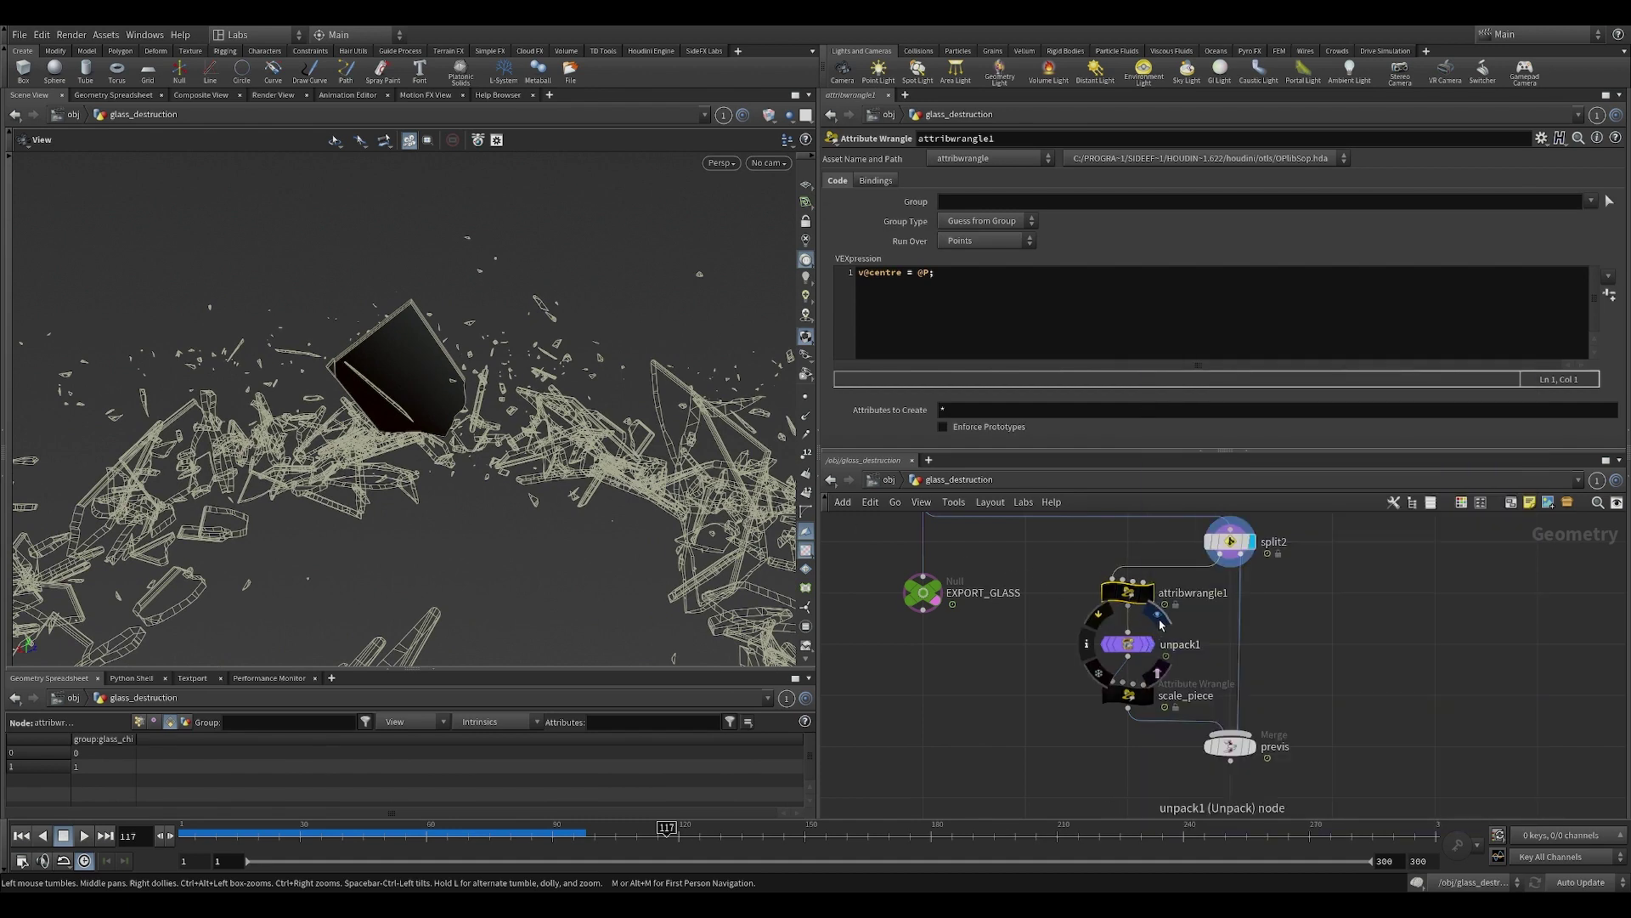
Make unpack1 the displayed node, then select scale_piece and examine how its expression scales the large shard.
mouse_move(1101, 649)
mouse_down()
mouse_move(1182, 654)
mouse_move(1128, 646)
mouse_up()
middle_click(1131, 645)
click(1127, 644)
click(1127, 695)
middle_drag(1010, 734, 971, 662)
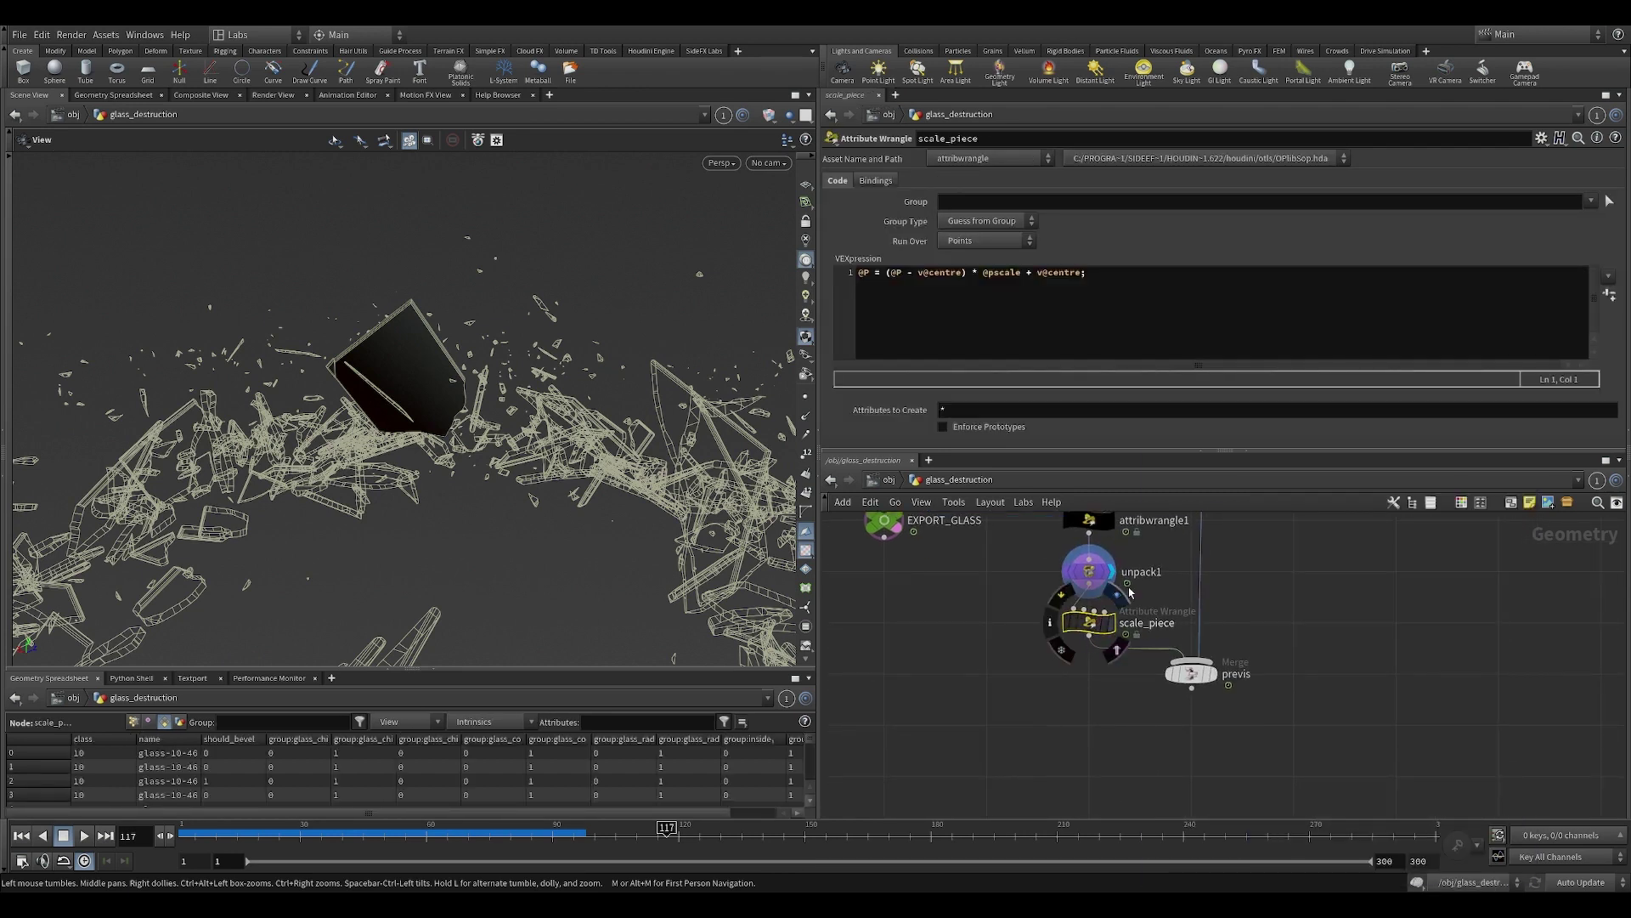
middle_drag(1034, 616, 1018, 648)
scroll(1018, 586, up, 1)
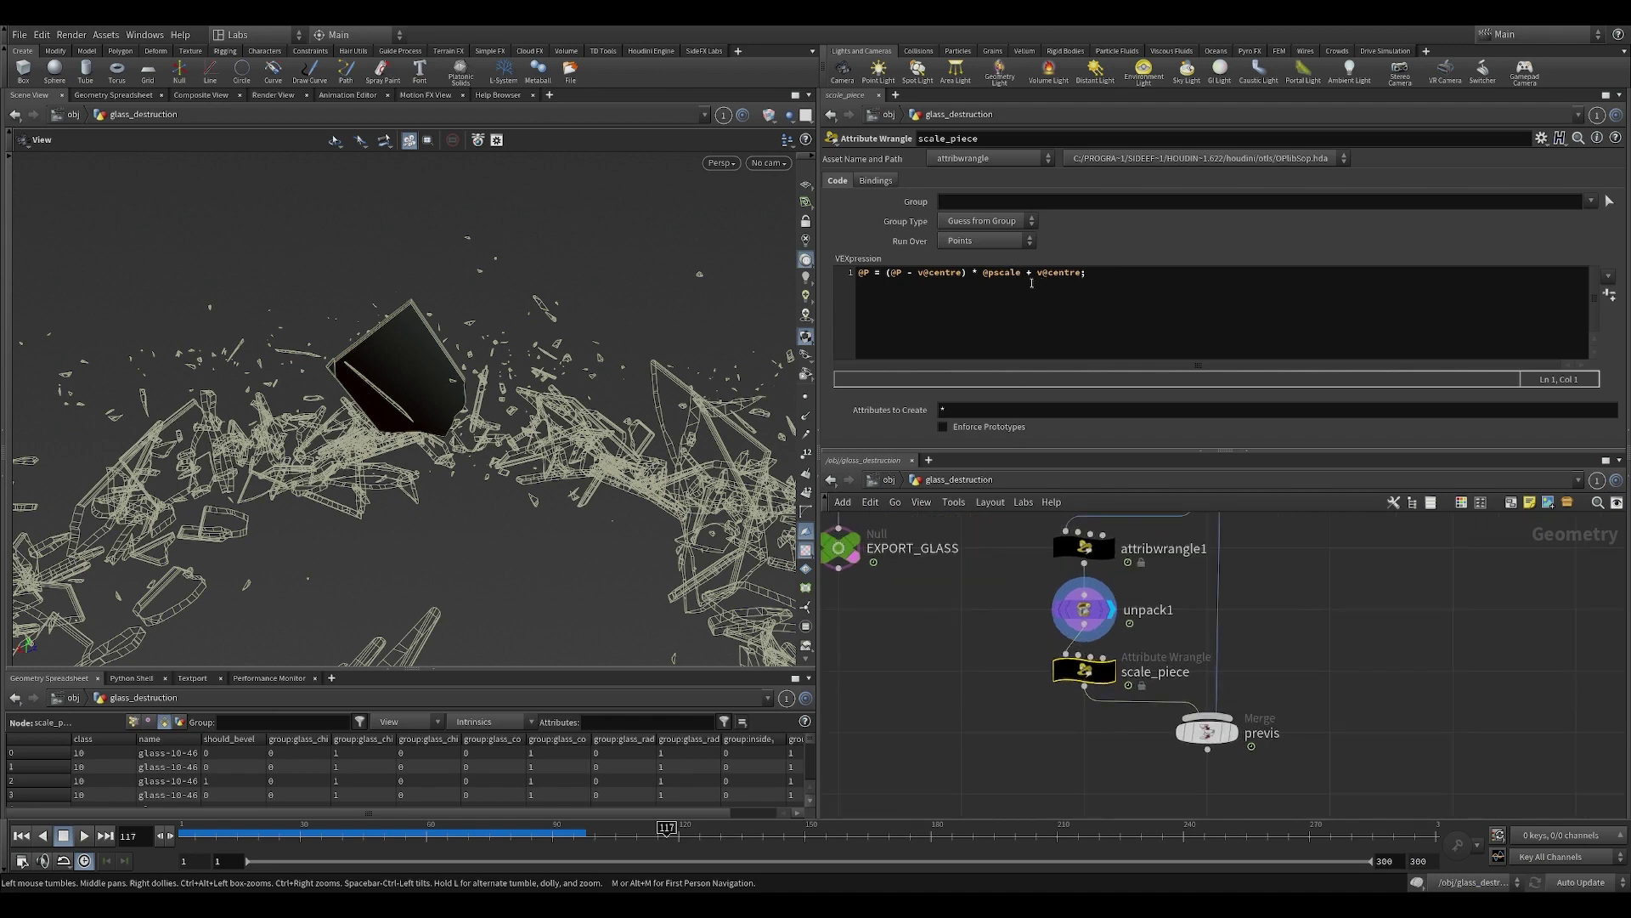
drag(421, 388, 400, 326)
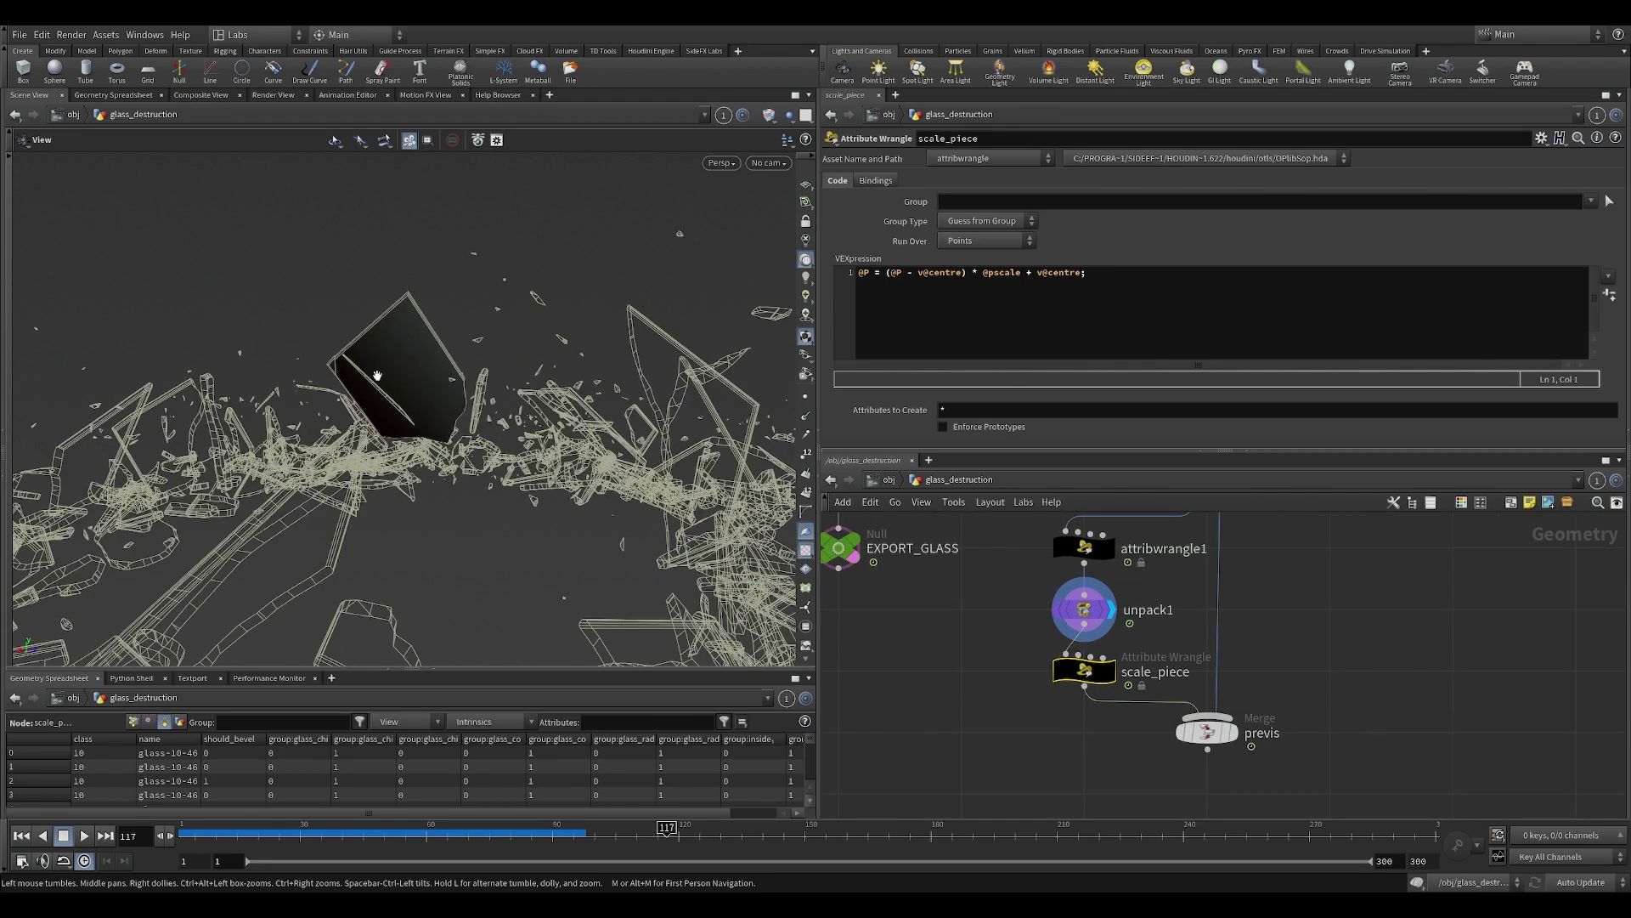
middle_drag(1162, 744, 1102, 754)
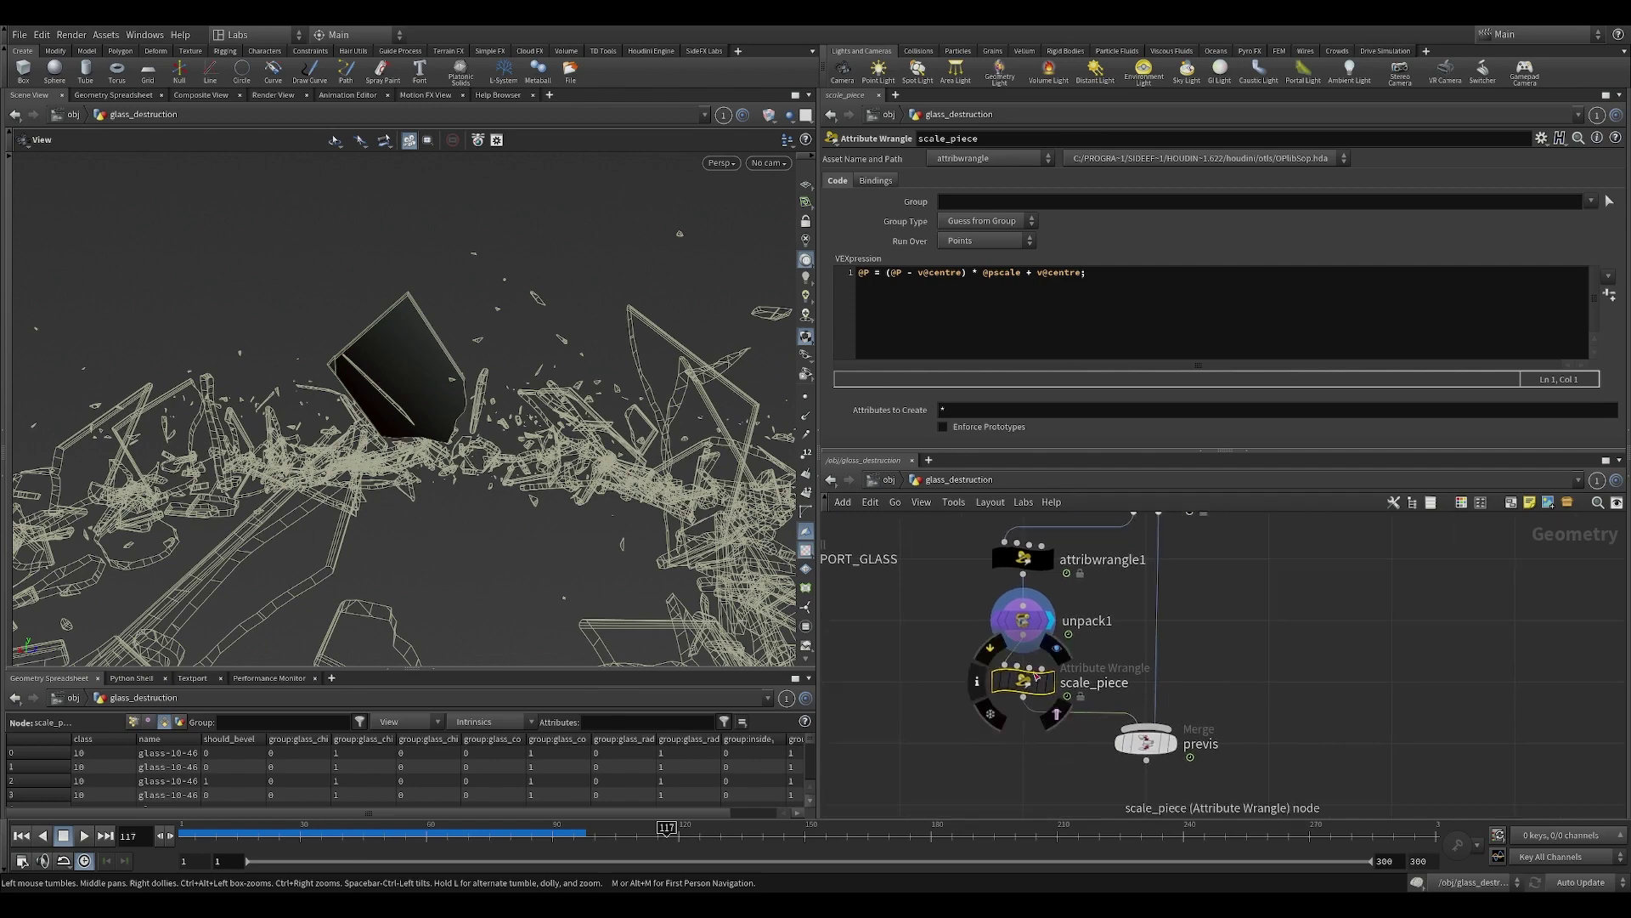
Make scale_piece the displayed node and scrub the simulation to frame 236.
click(1058, 650)
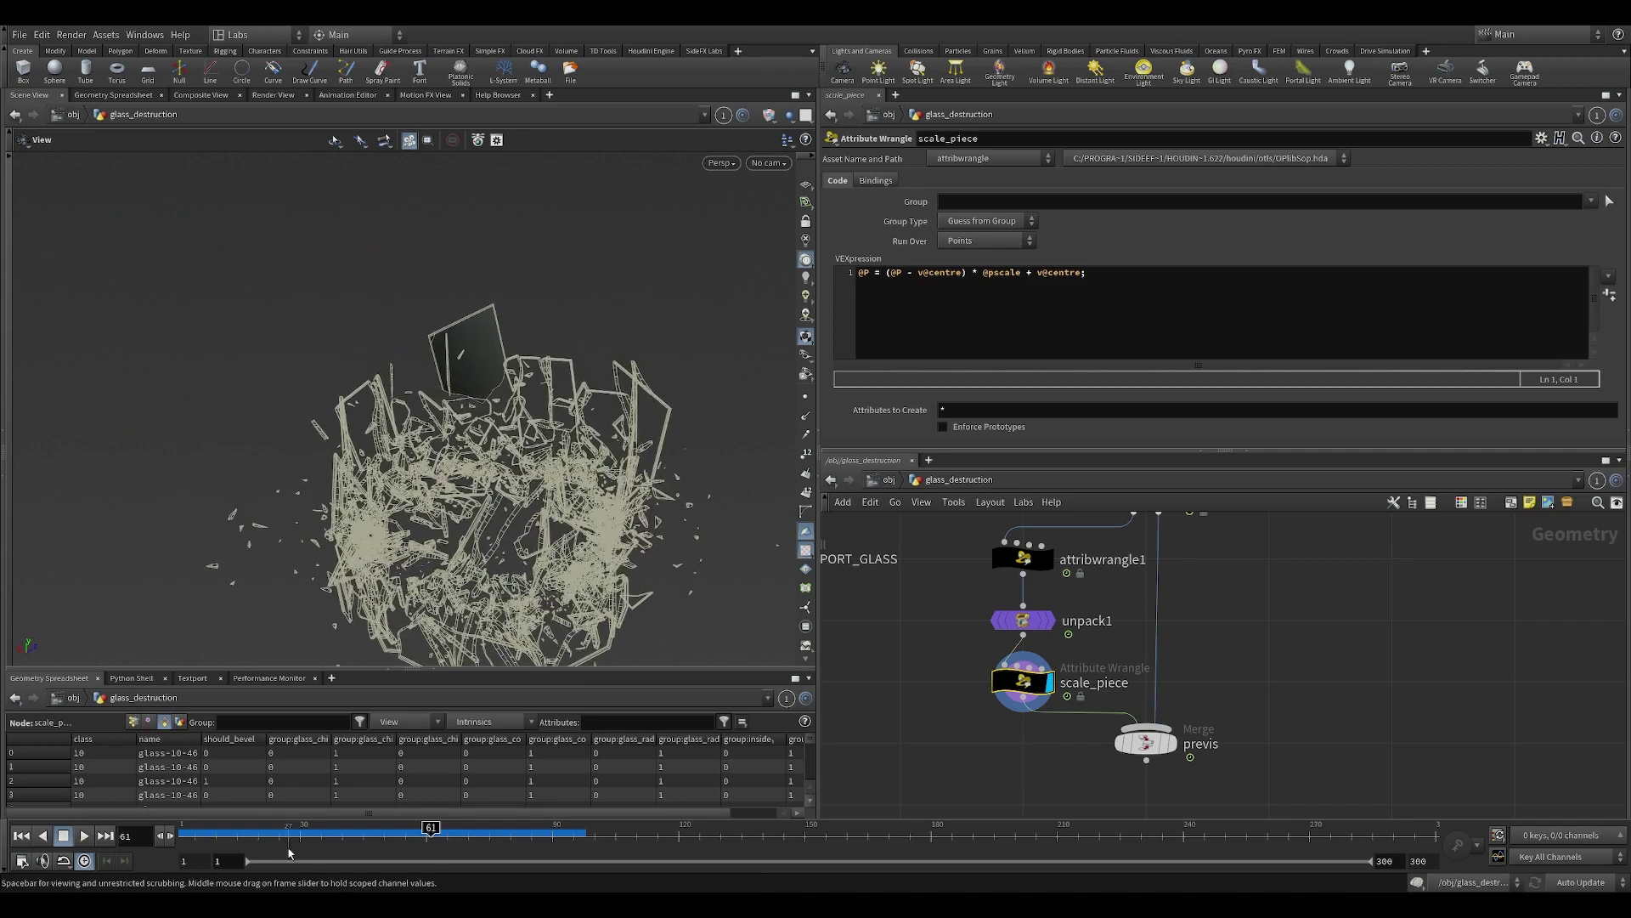
click(202, 827)
drag(202, 828, 647, 842)
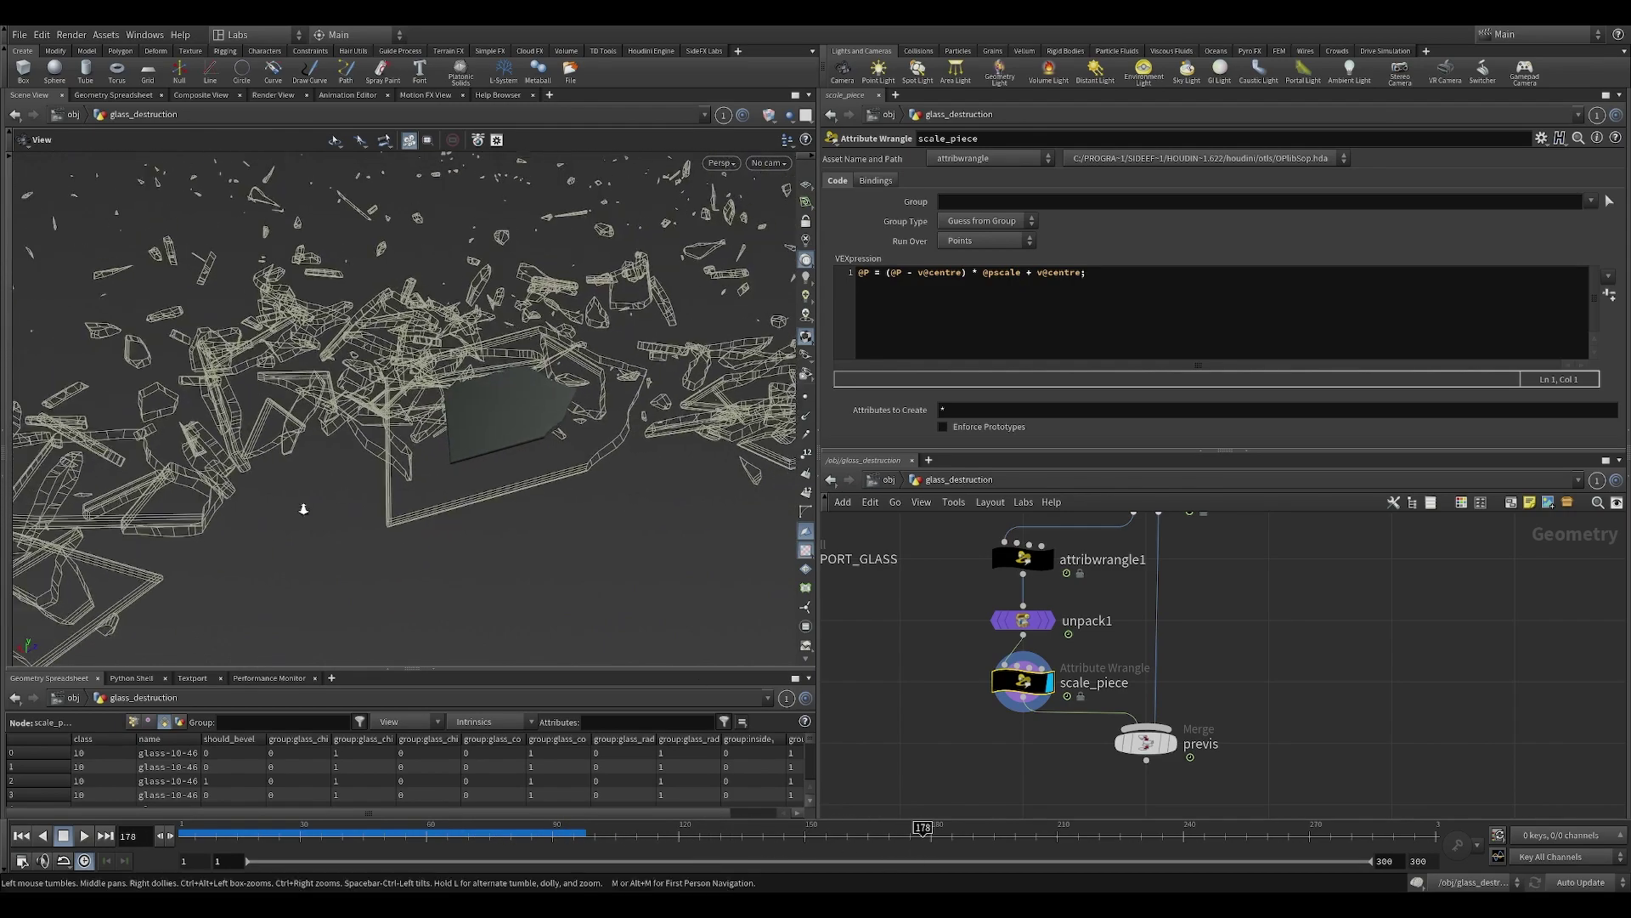
drag(586, 610, 528, 510)
drag(502, 829, 1168, 830)
Inspect the scaled shard against the wireframe debris from several angles and review the surrounding pscale nodes.
scroll(1170, 718, down, 2)
middle_drag(1199, 659, 1274, 652)
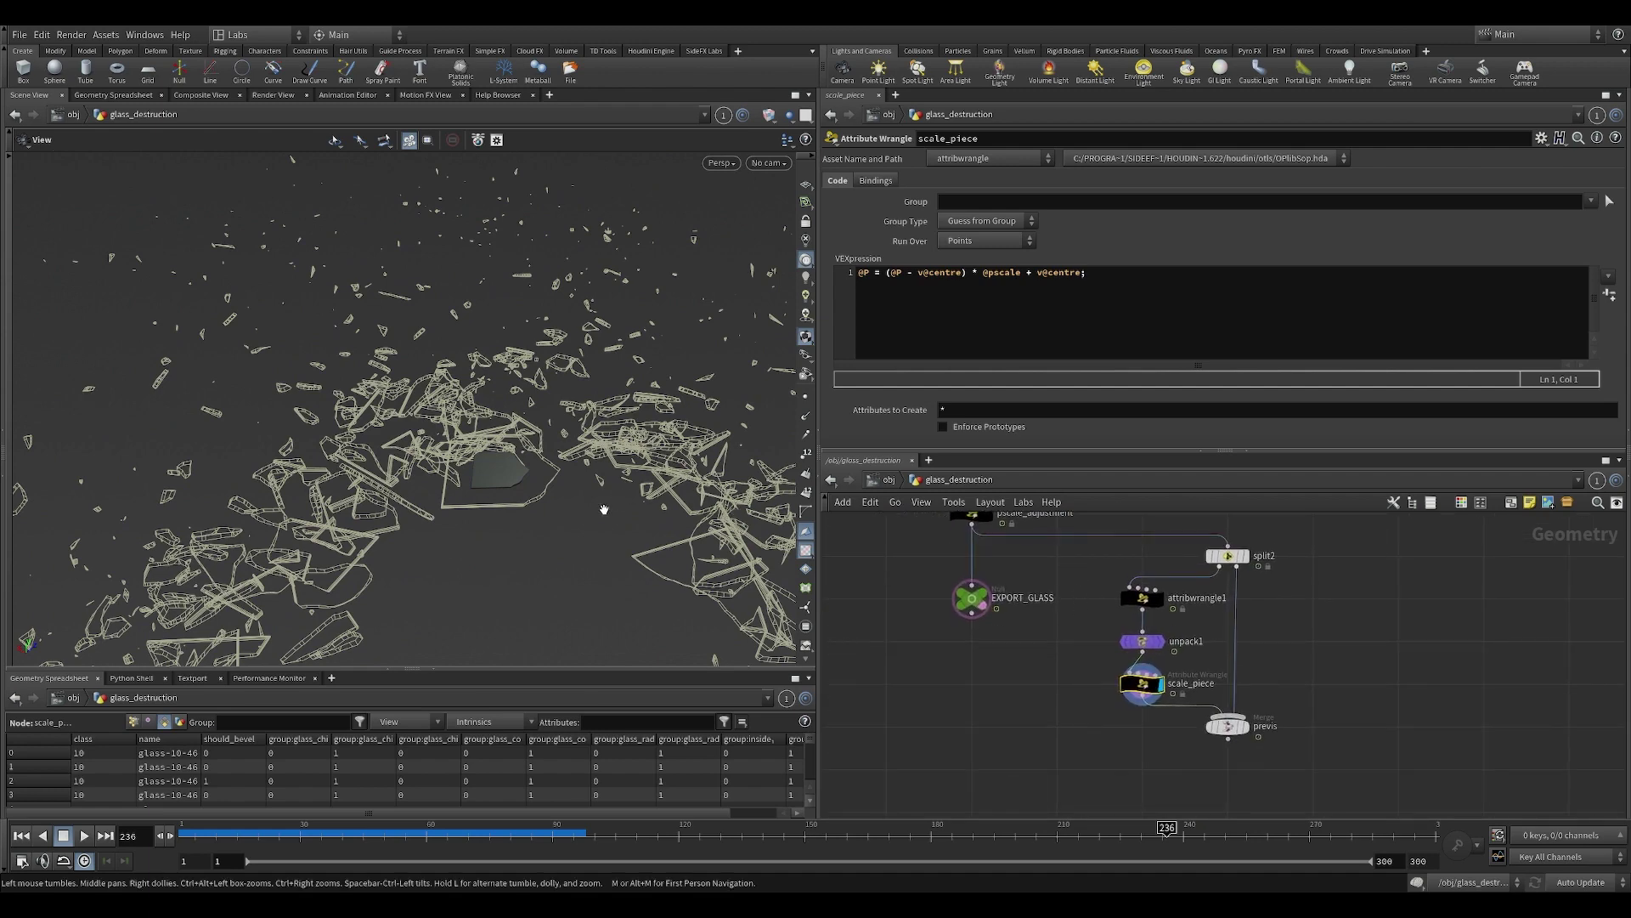
drag(591, 517, 534, 537)
scroll(1054, 632, down, 1)
middle_drag(1052, 619, 1064, 711)
scroll(850, 624, up, 1)
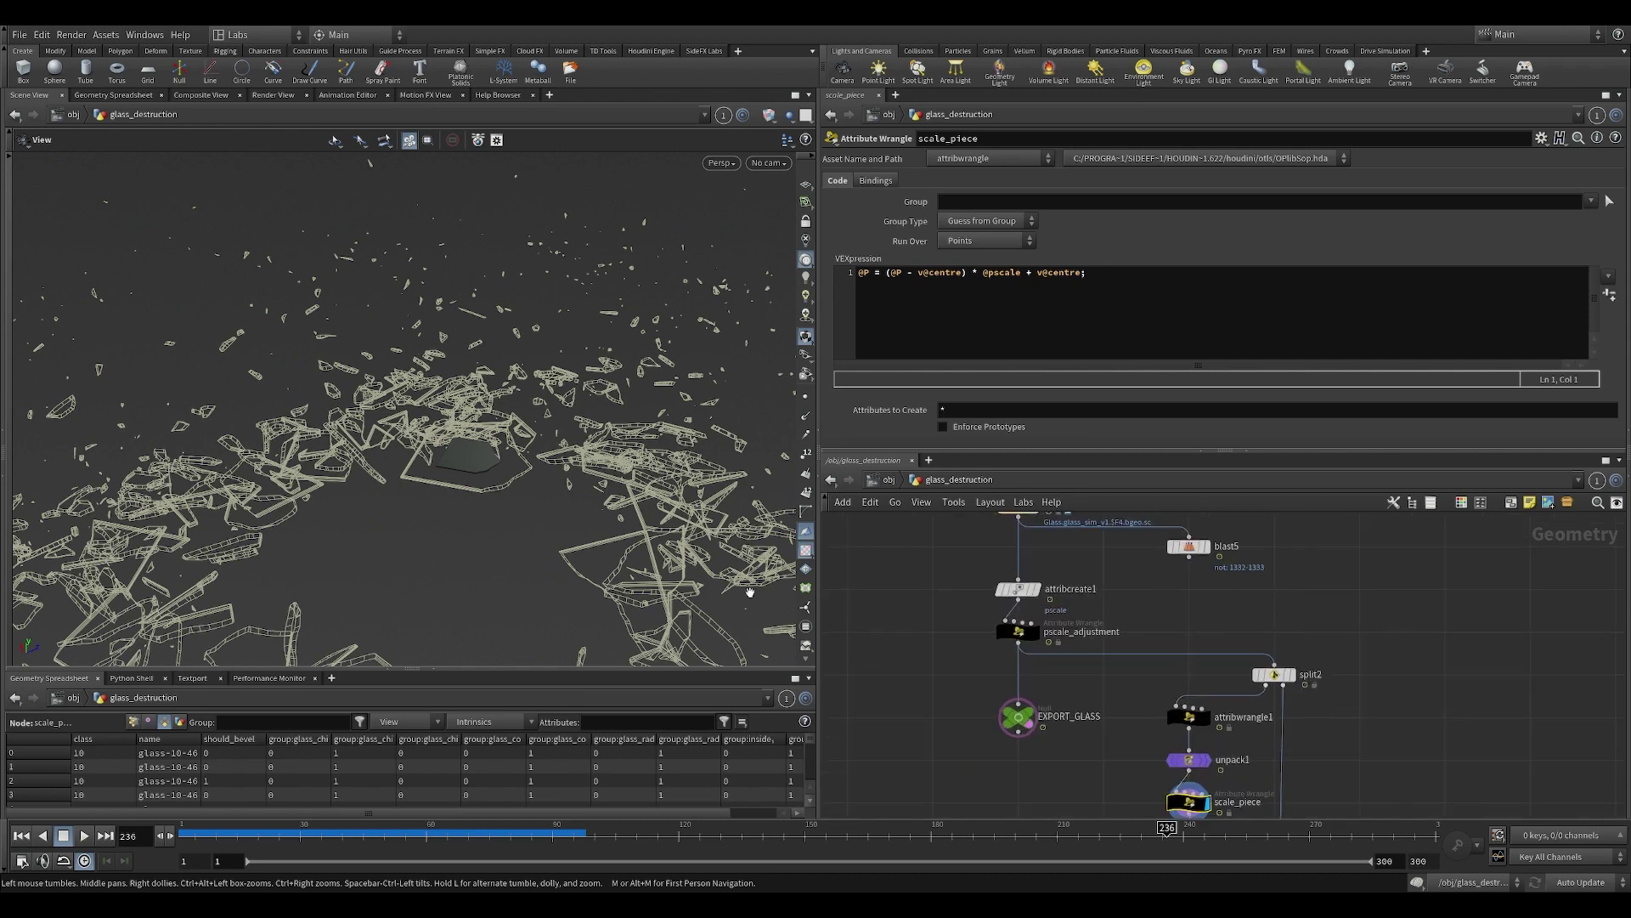
drag(663, 539, 553, 552)
scroll(450, 556, down, 3)
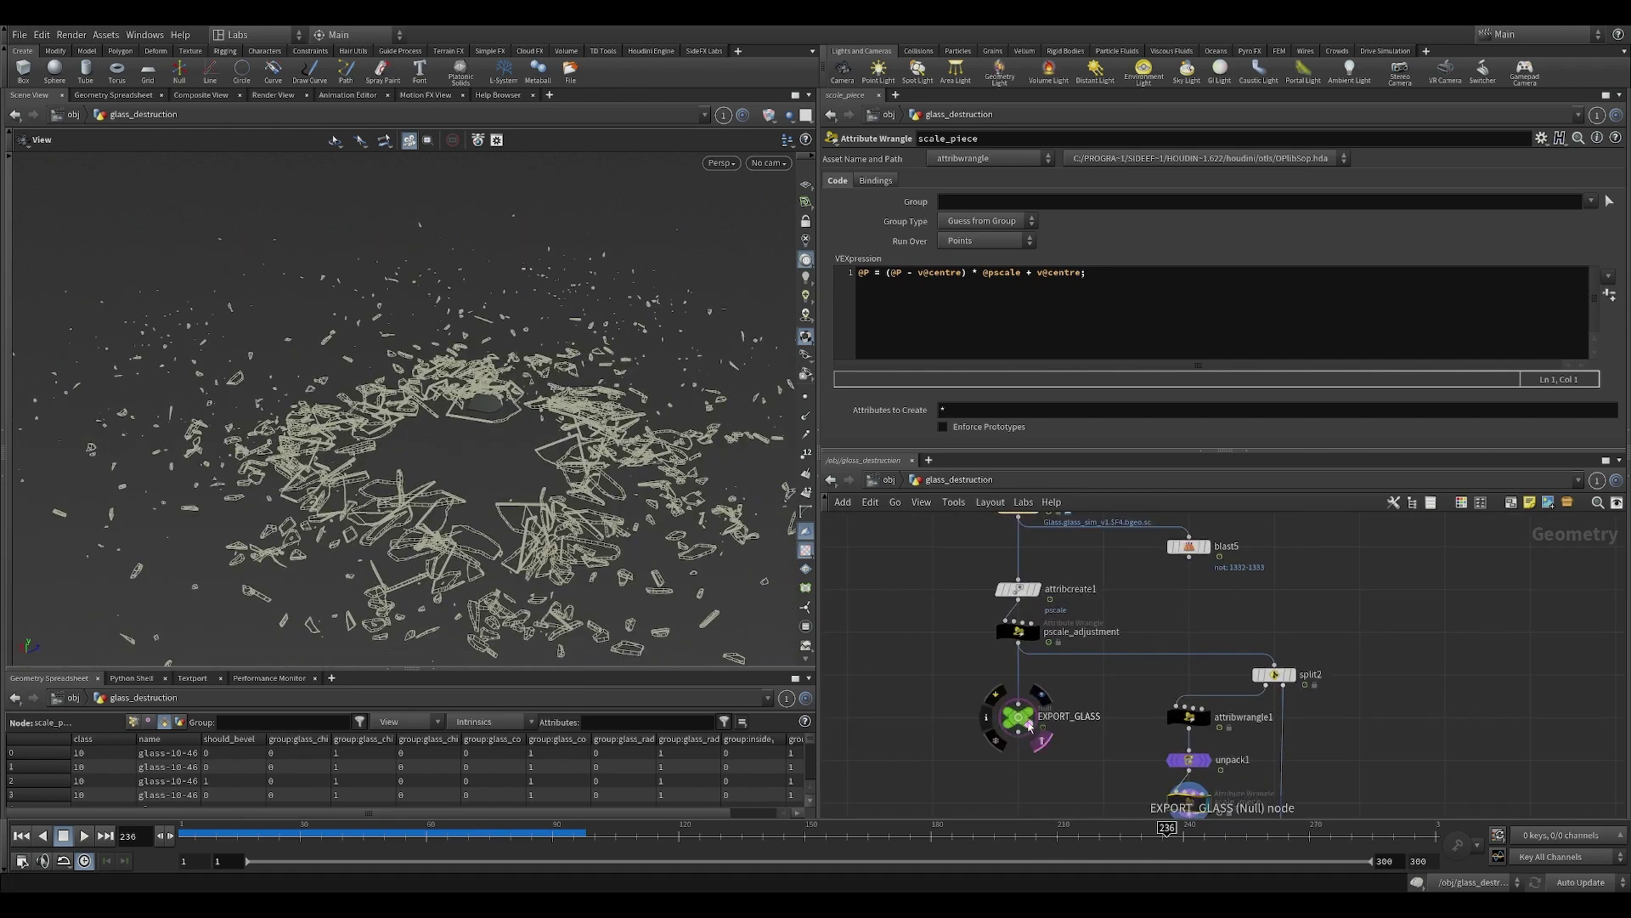
Turn off the template flag on EXPORT_GLASS, select and display that node, and scrub to frame 44.
click(1041, 737)
click(1043, 698)
click(1020, 718)
middle_drag(1055, 765, 1045, 694)
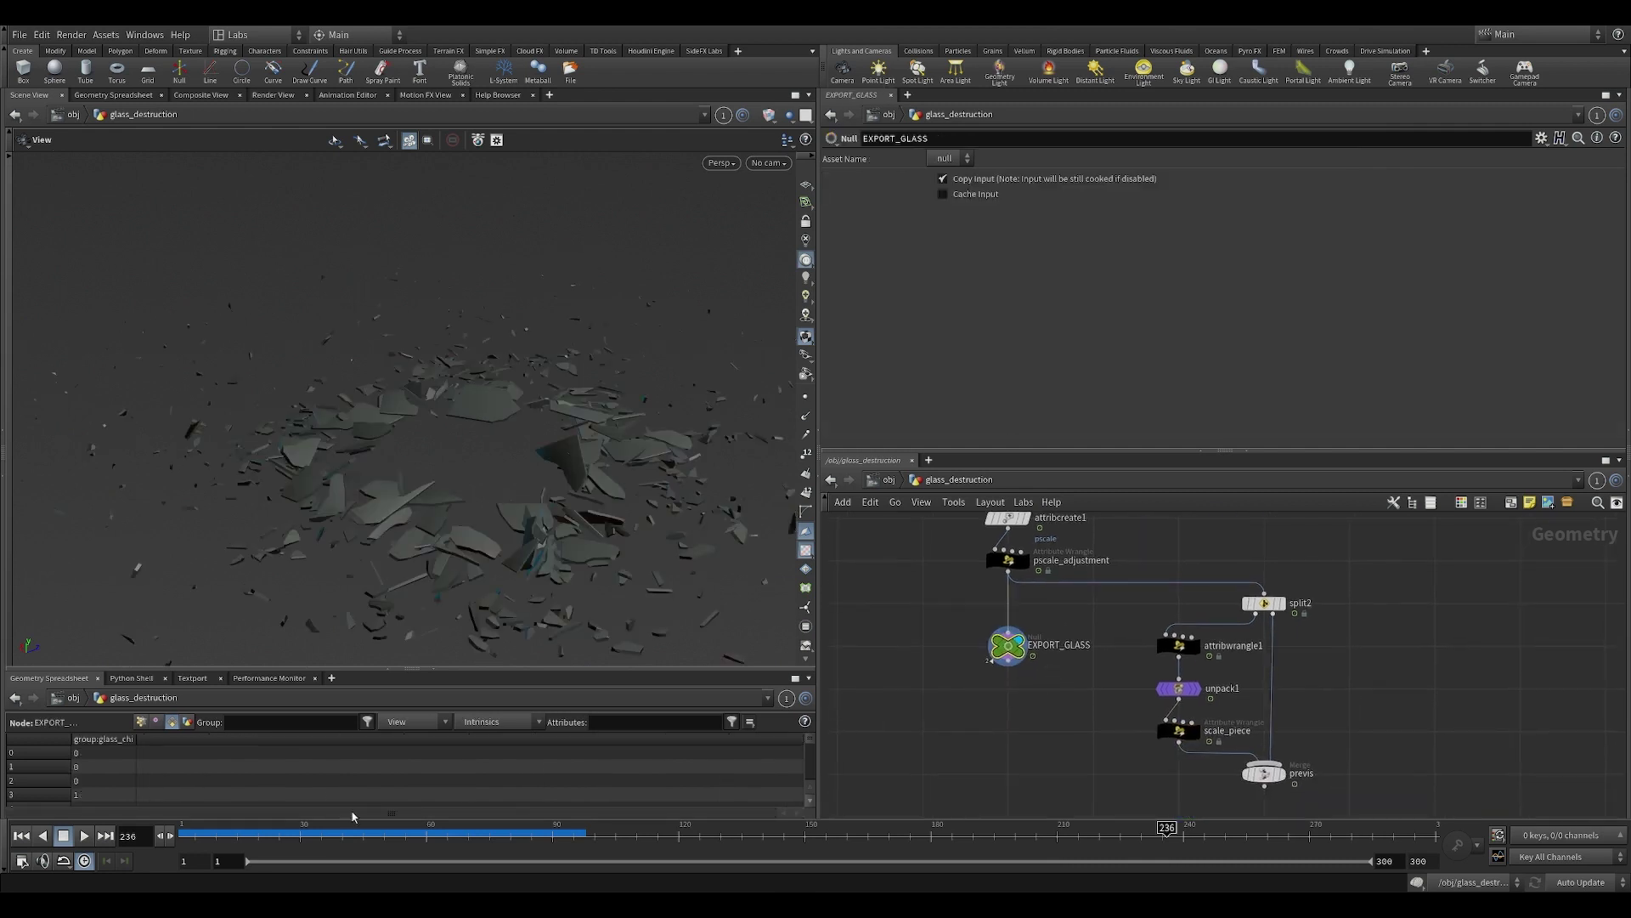
drag(280, 837, 360, 858)
Make polyframe1 in the neighbouring branch the displayed node, go to frame 1, and inspect the crack geometry.
scroll(1103, 627, down, 4)
scroll(1096, 630, down, 3)
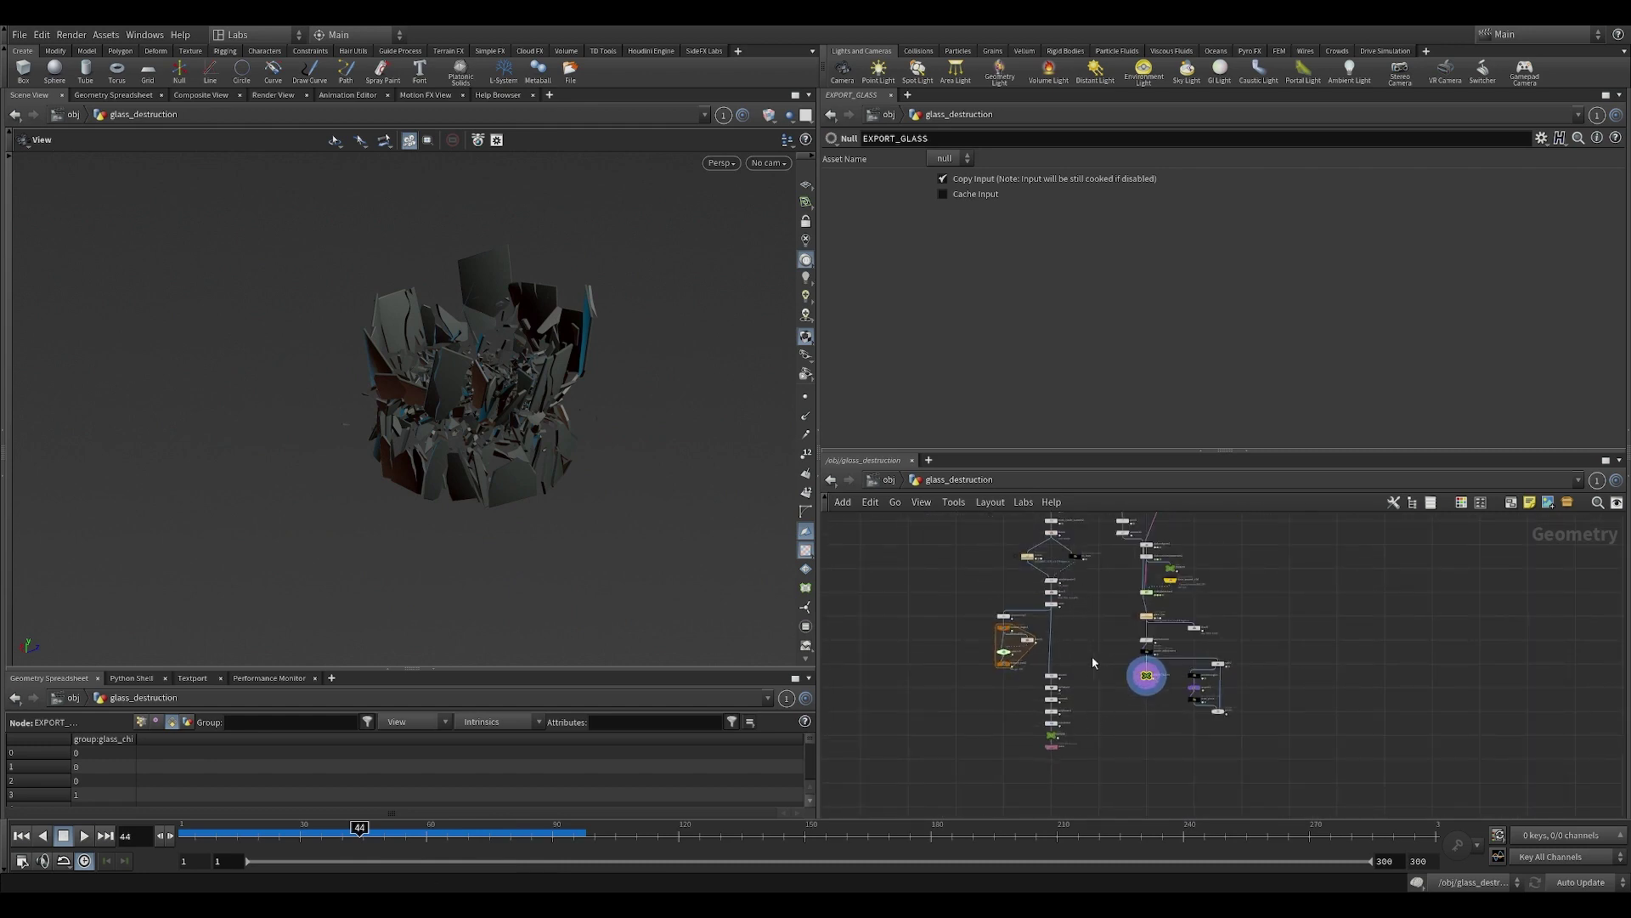
scroll(1080, 722, up, 5)
click(1010, 687)
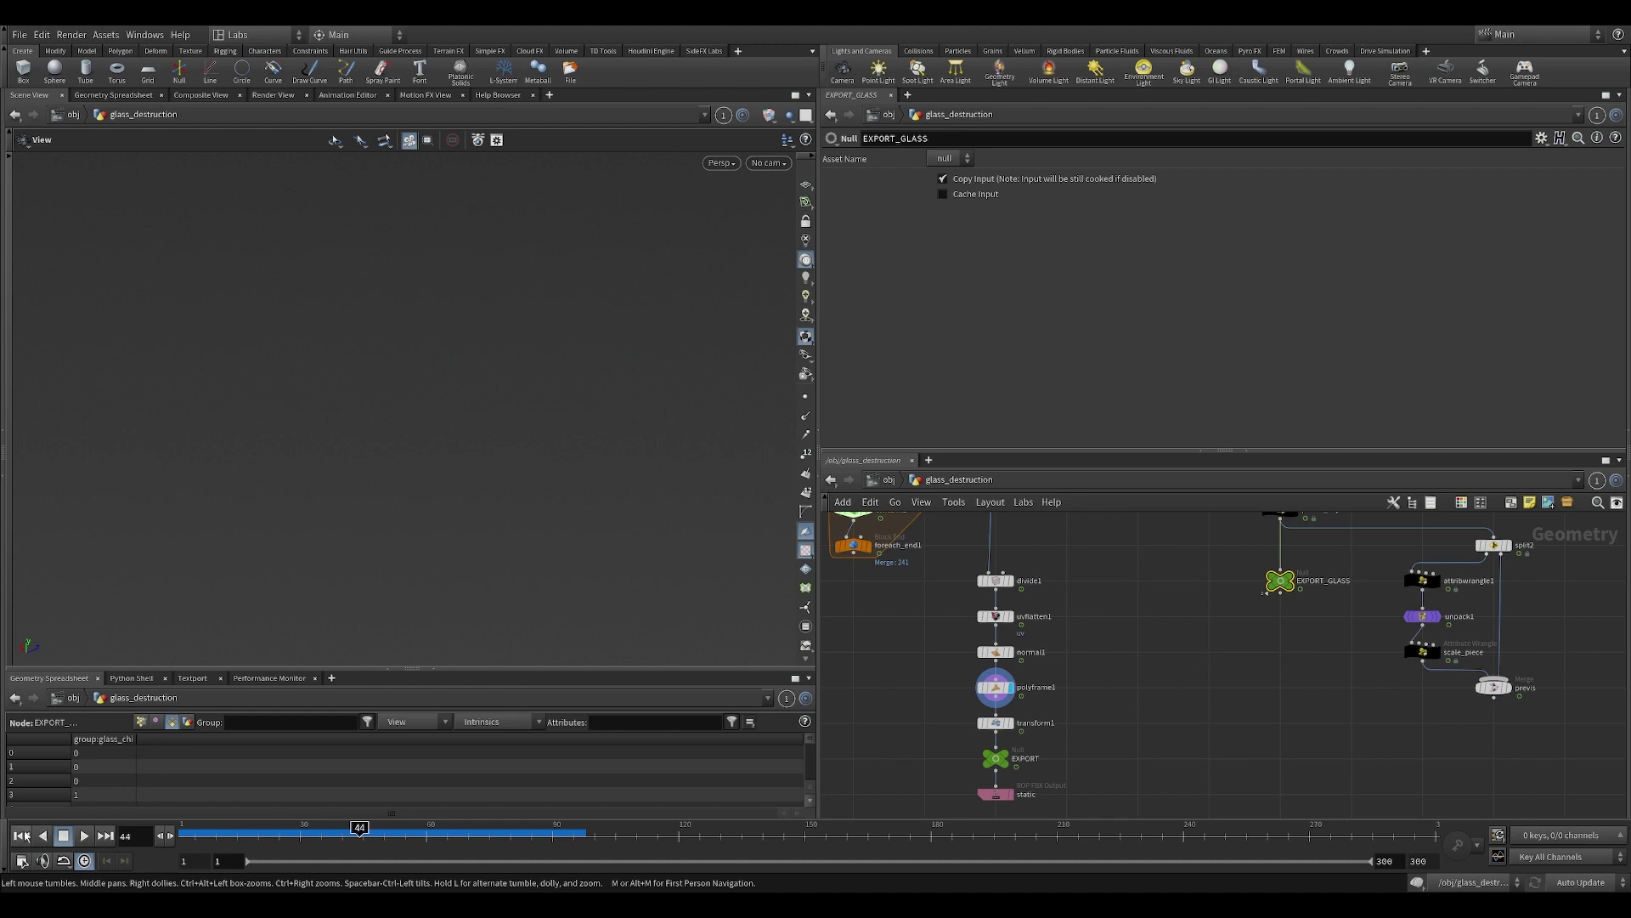
scroll(580, 412, up, 5)
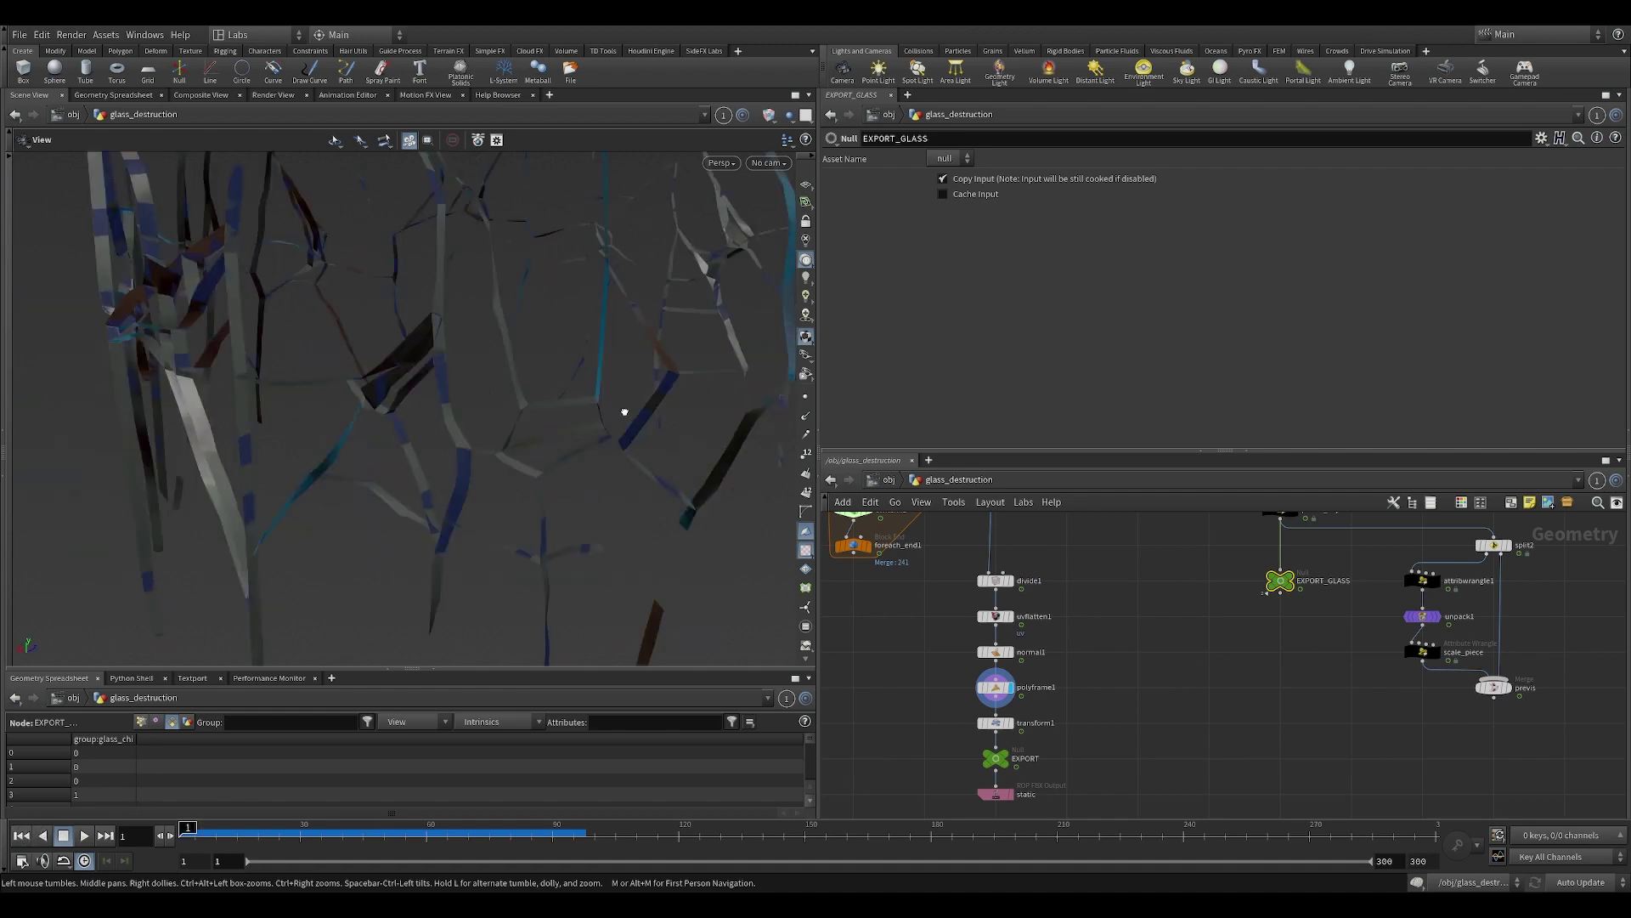
drag(624, 408, 414, 562)
middle_drag(414, 562, 462, 498)
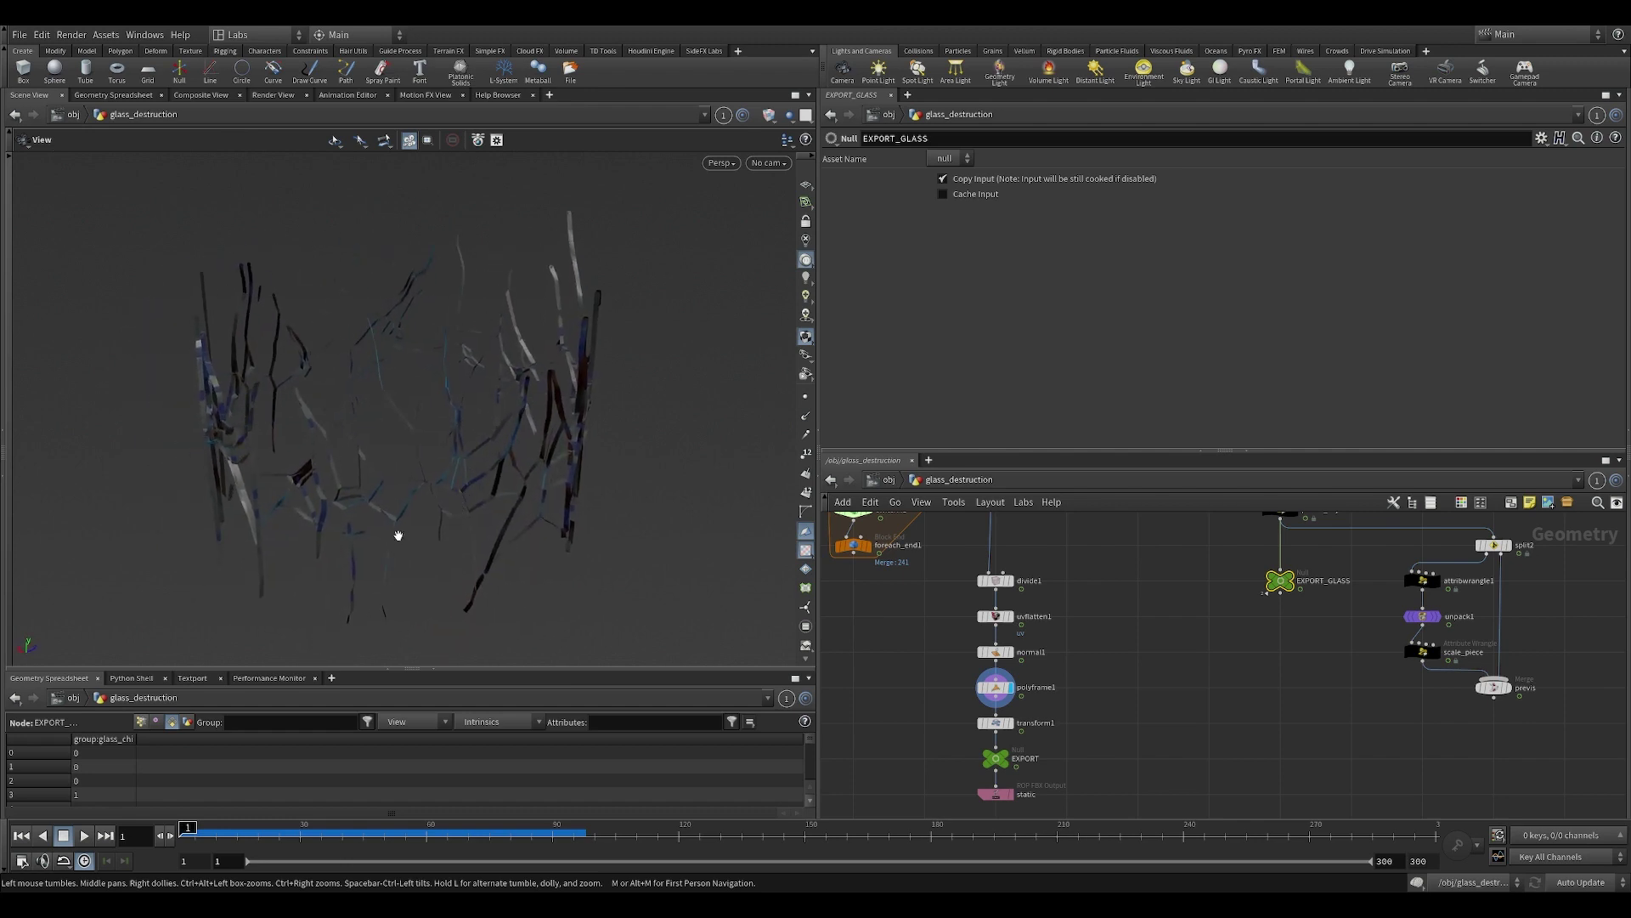
drag(434, 523, 500, 485)
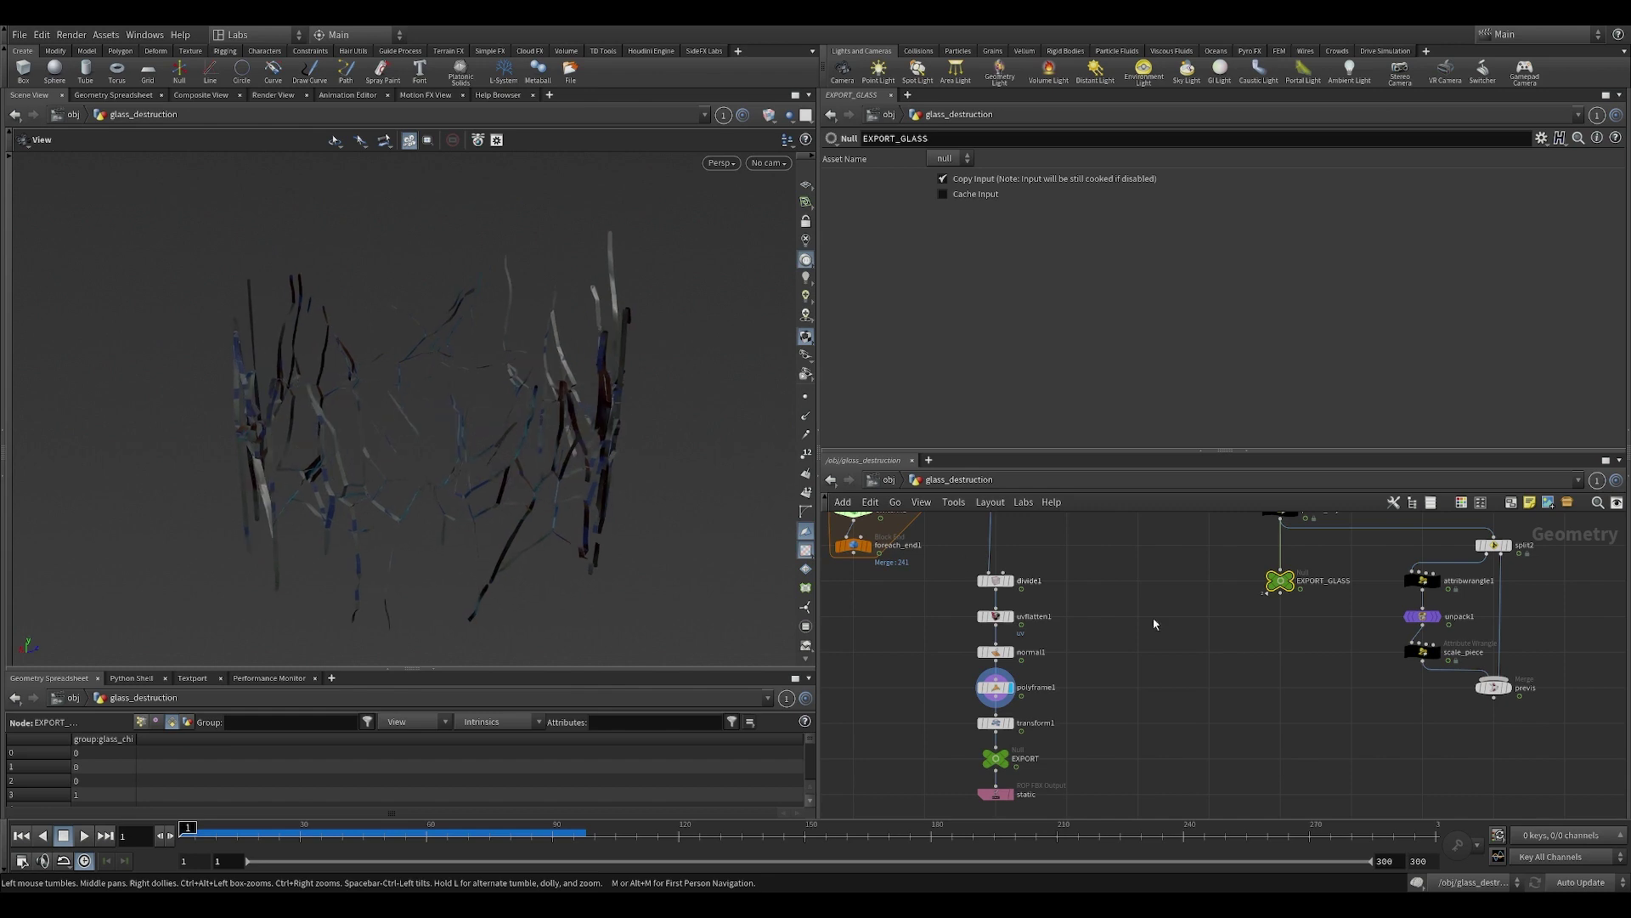
Display EXPORT_GLASS again and reveal the output network containing the VAT_glass and VAT_ground nodes beside it.
middle_drag(1294, 647, 1206, 690)
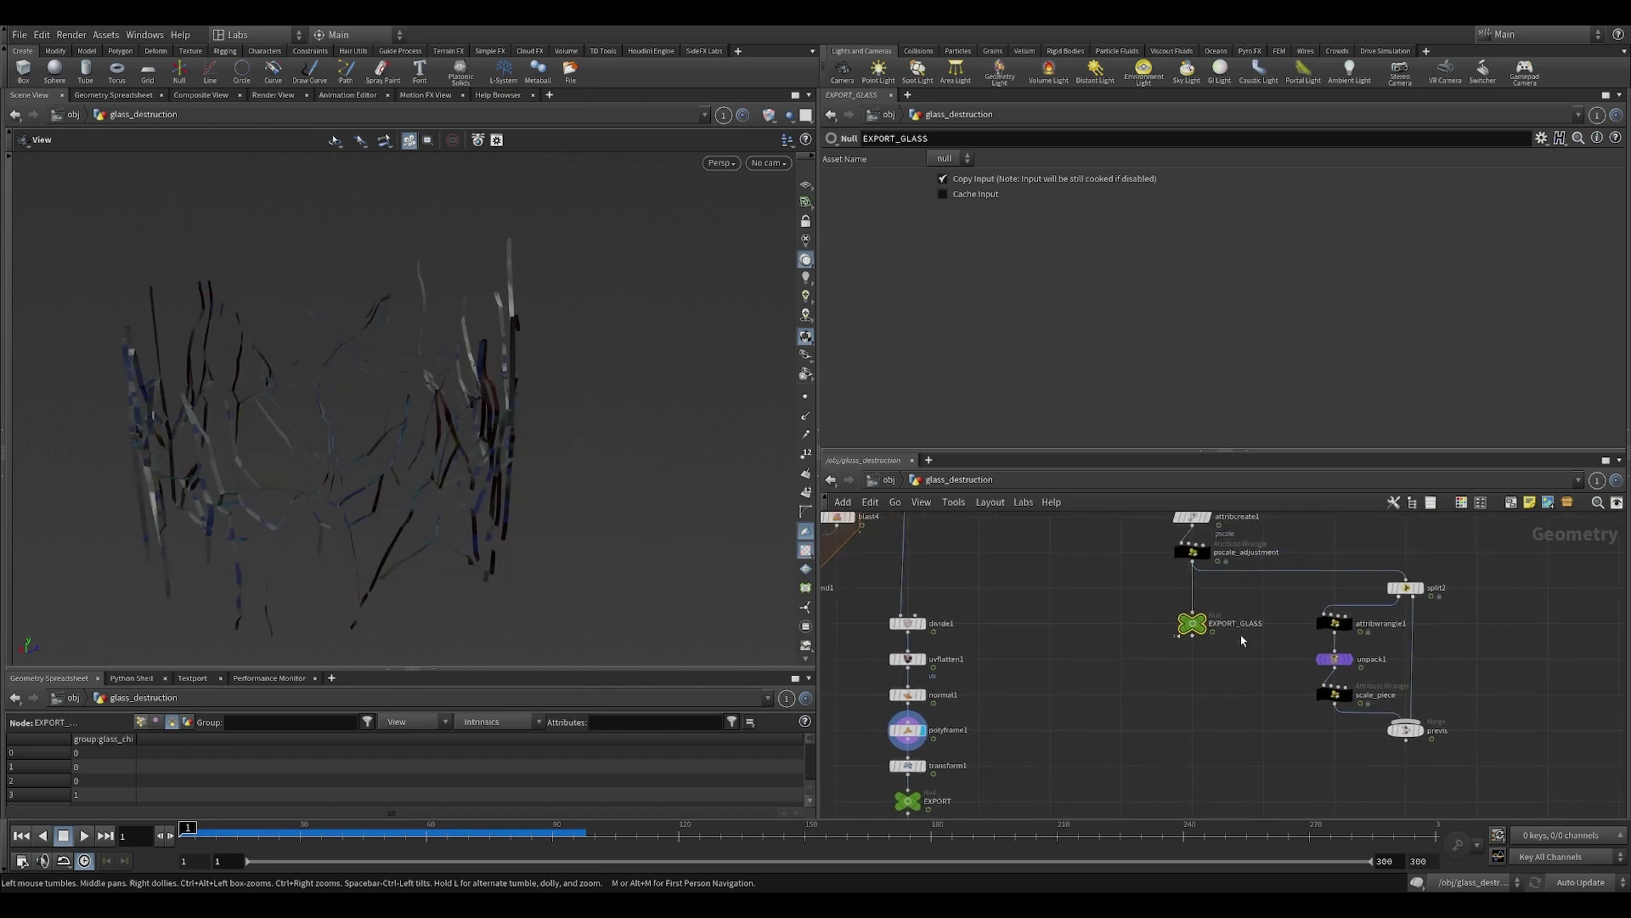
middle_drag(1236, 634, 989, 671)
click(1054, 611)
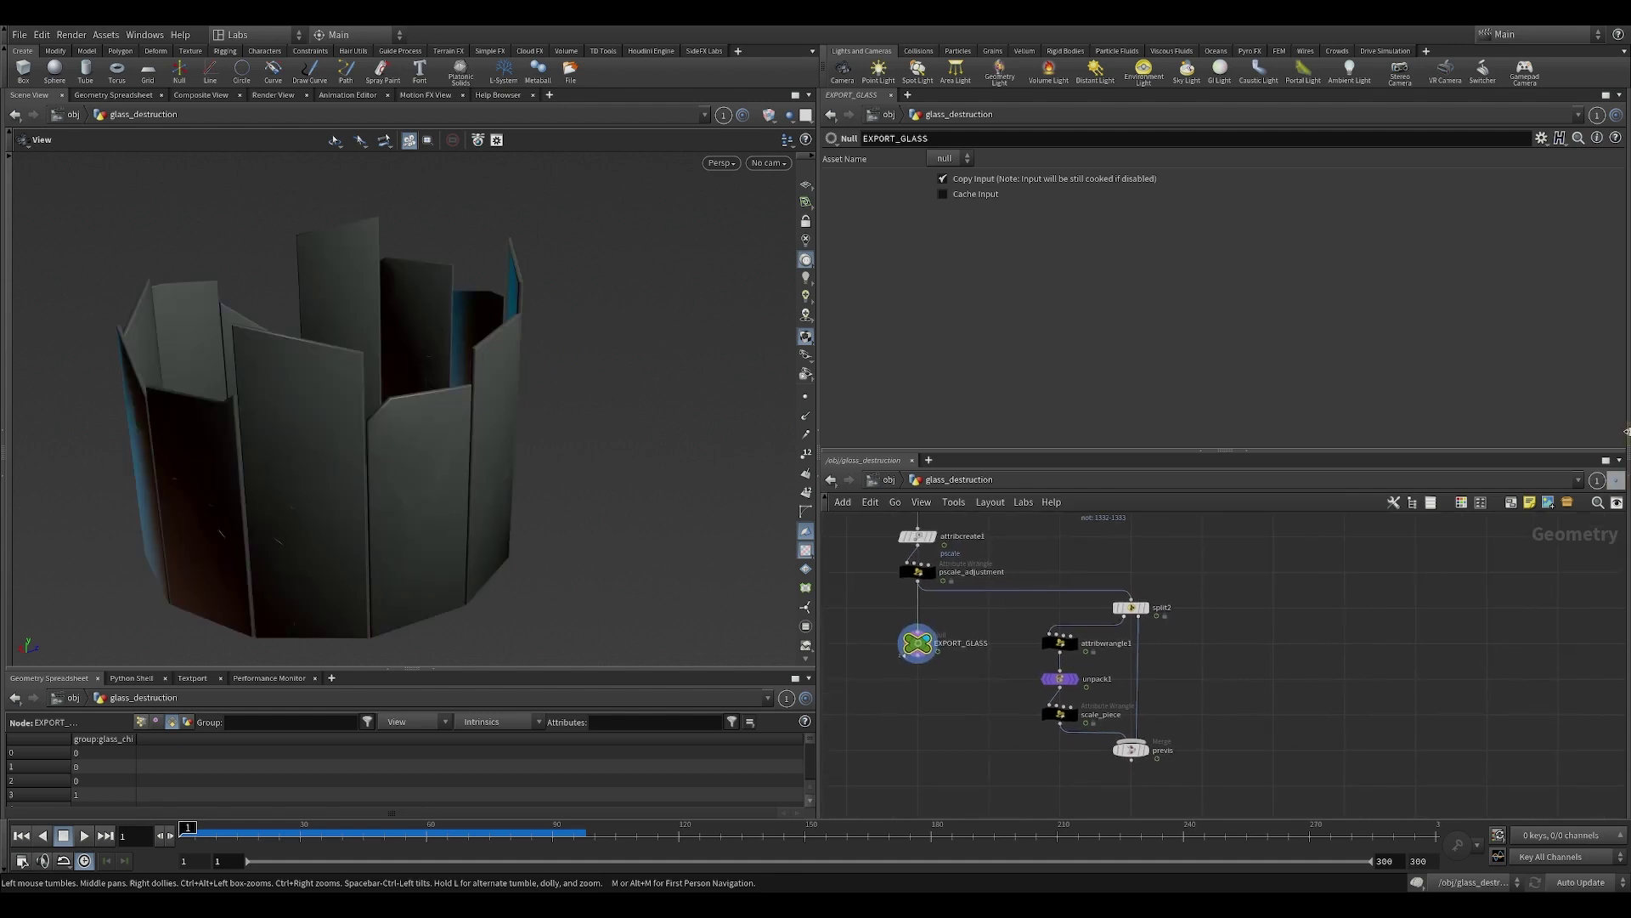
click(1625, 432)
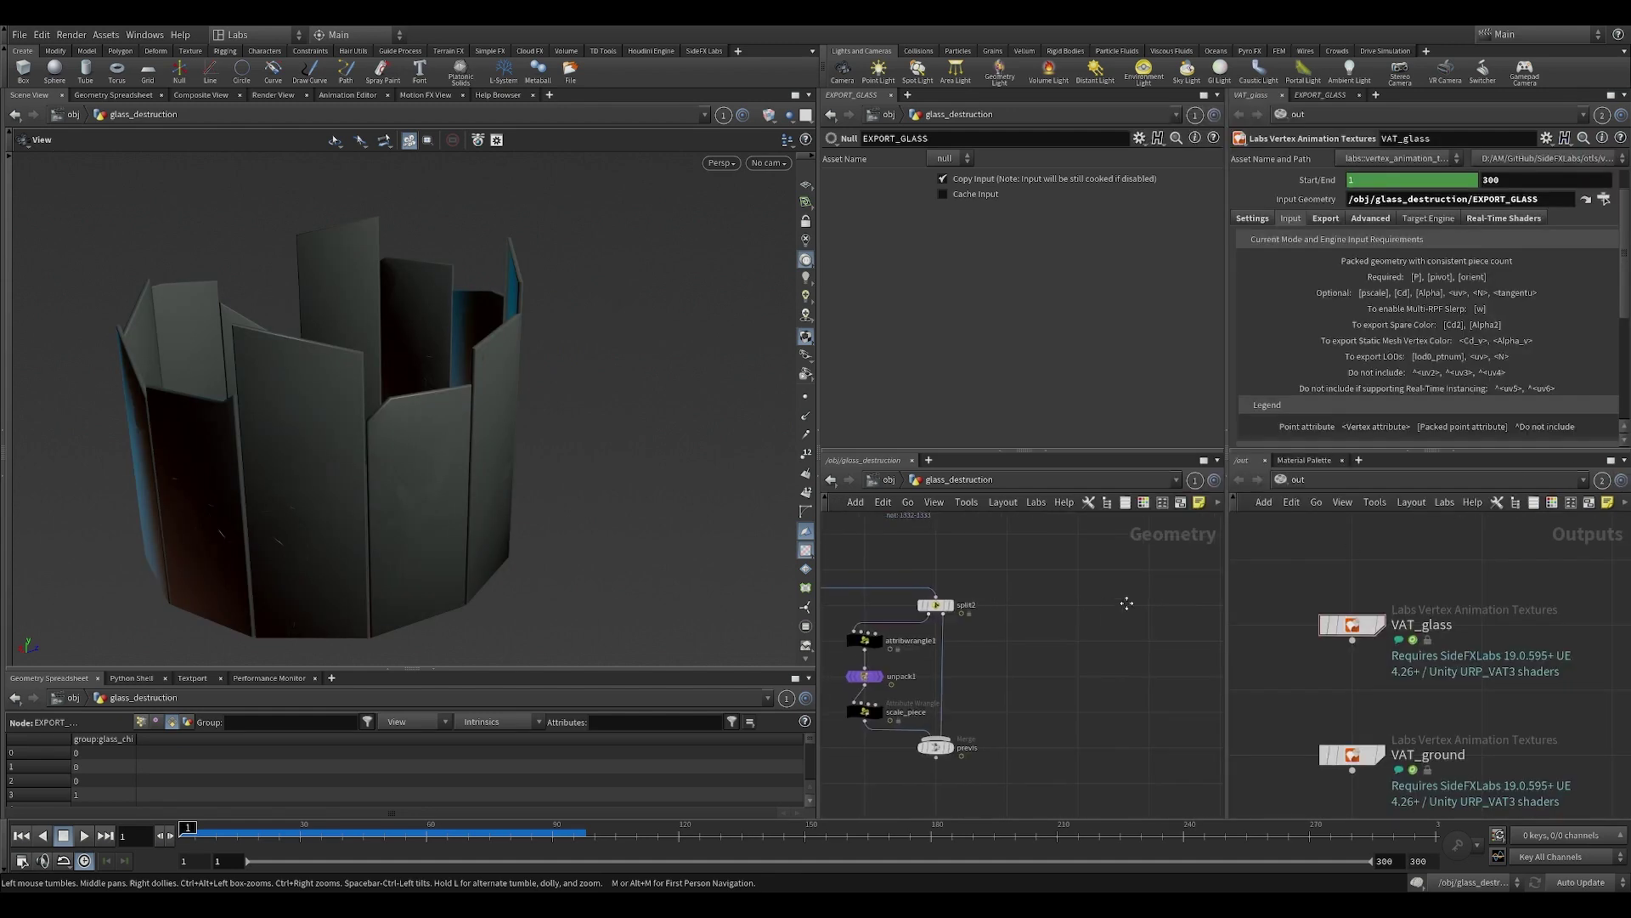